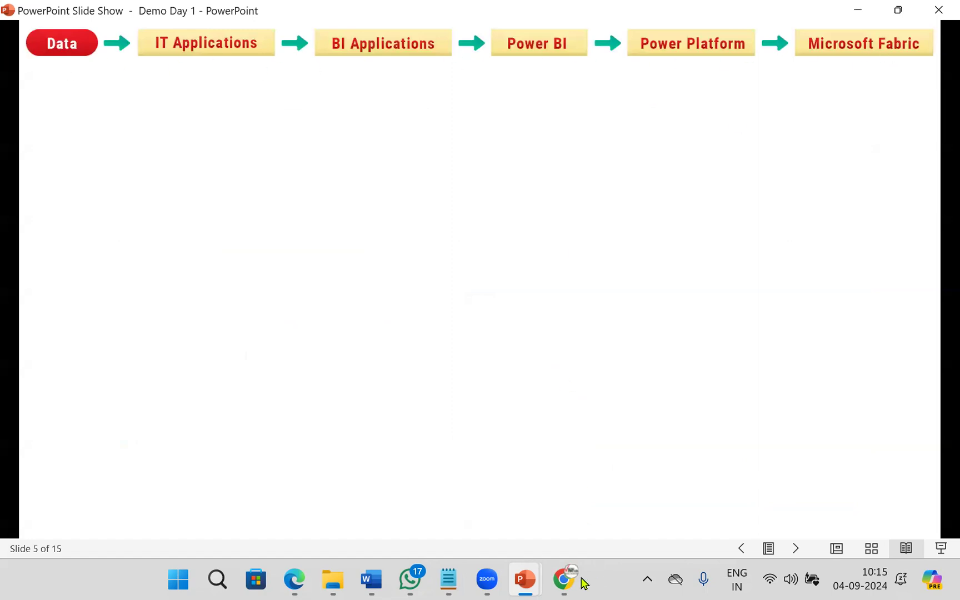
- Switch to the Notepad demo notes and highlight the line requesting an email address and mobile number
mouse_move(579, 583)
click(800, 243)
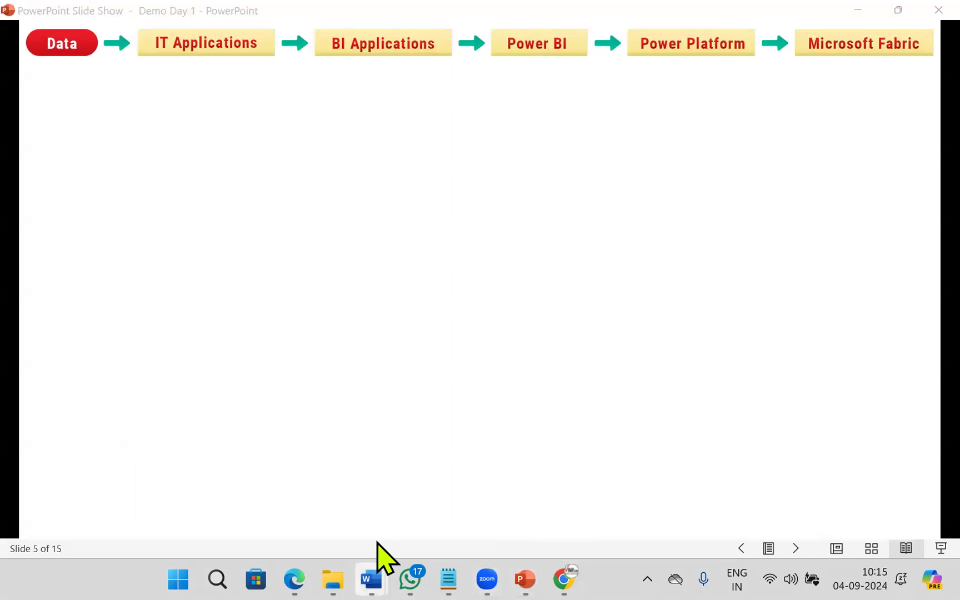
click(448, 577)
click(177, 280)
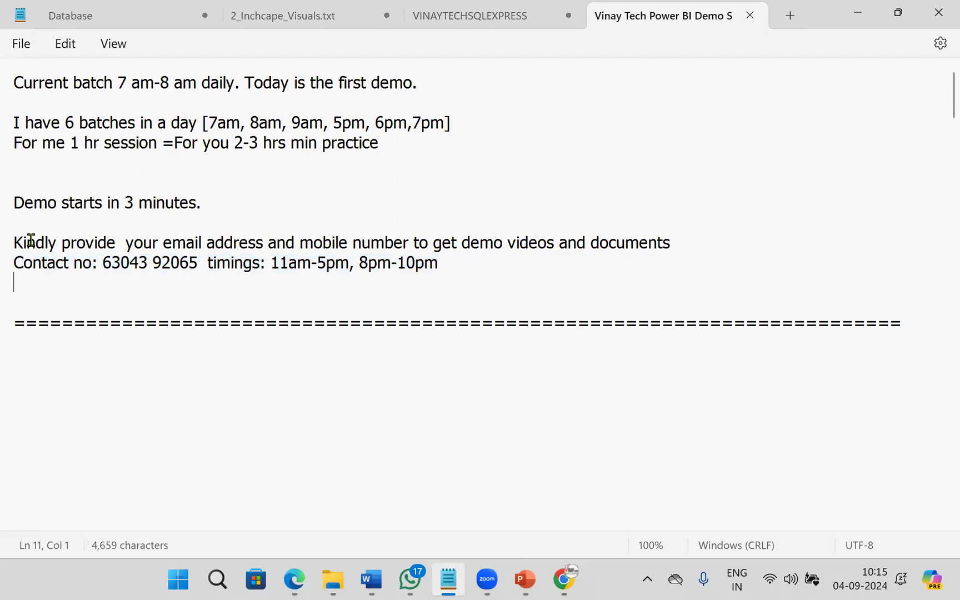
click(14, 242)
key(shift+Down)
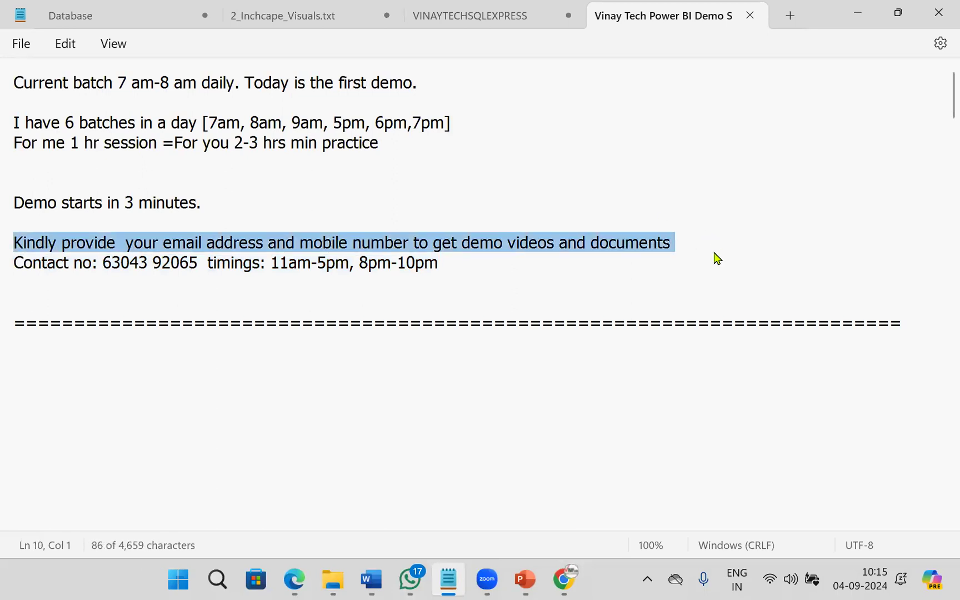
key(alt+Tab)
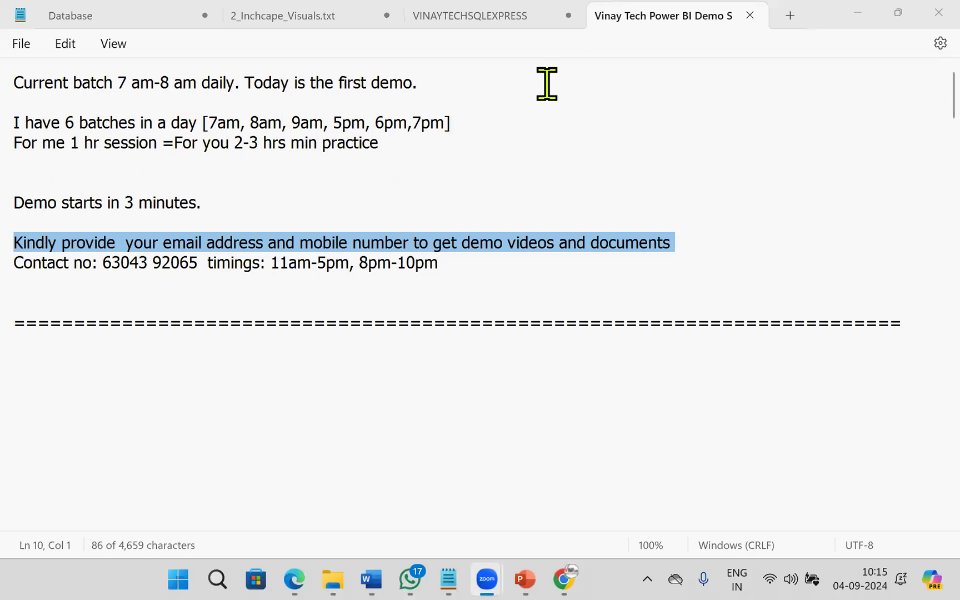
- Highlight the request for contact details again, and the contact number and timings line, and put the notes away
click(439, 262)
click(16, 245)
drag(16, 245, 680, 257)
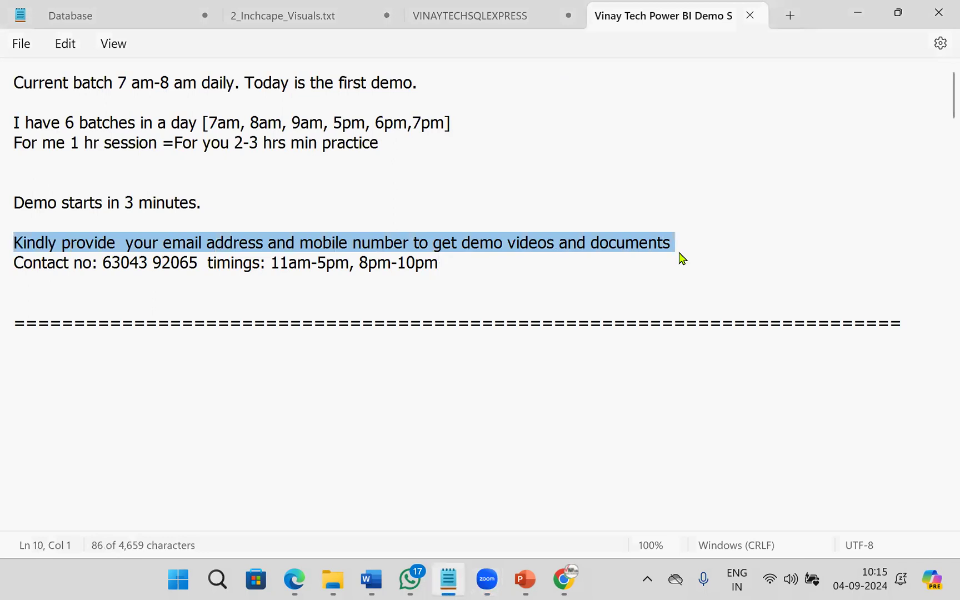
drag(15, 265, 448, 270)
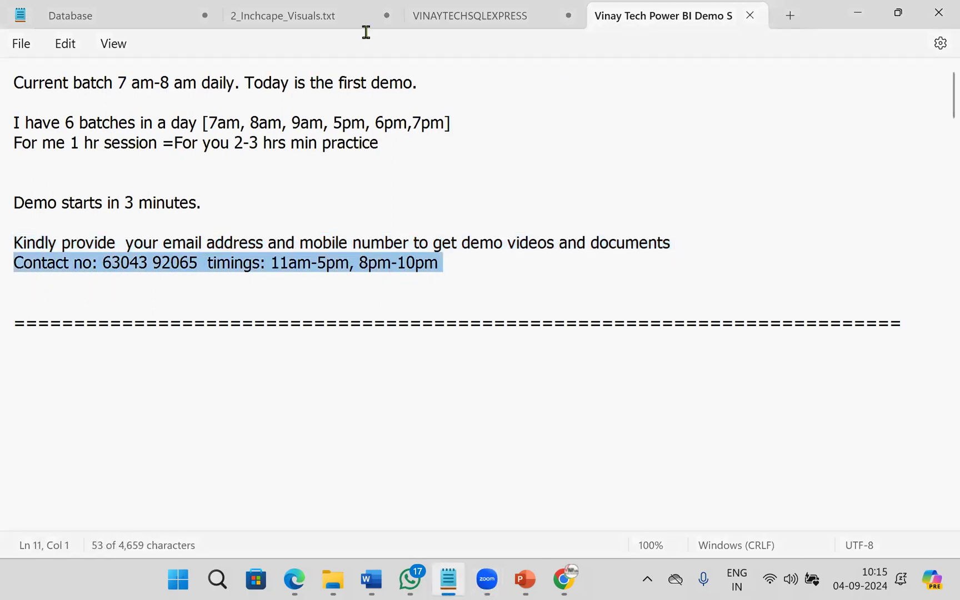
click(416, 390)
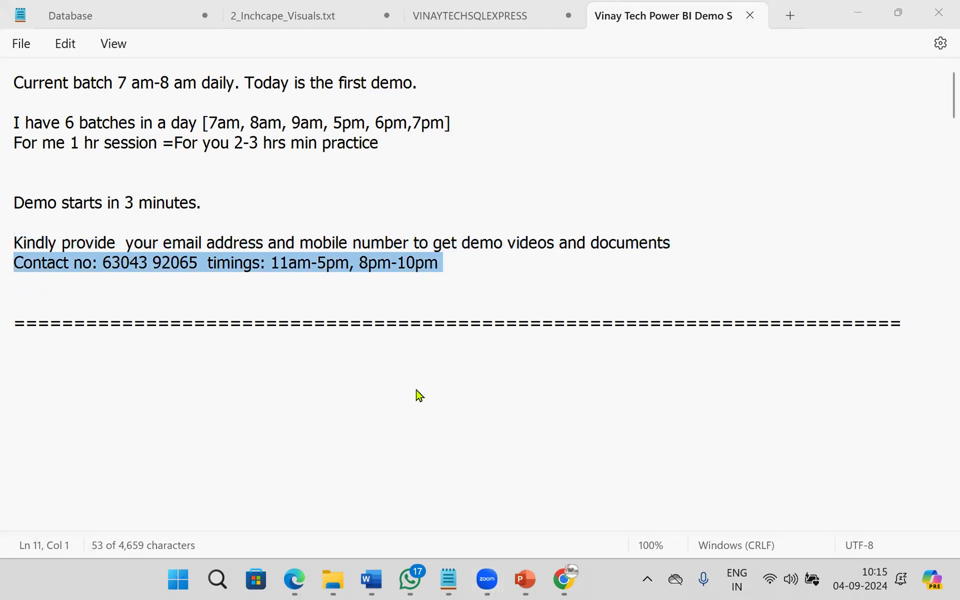
click(416, 390)
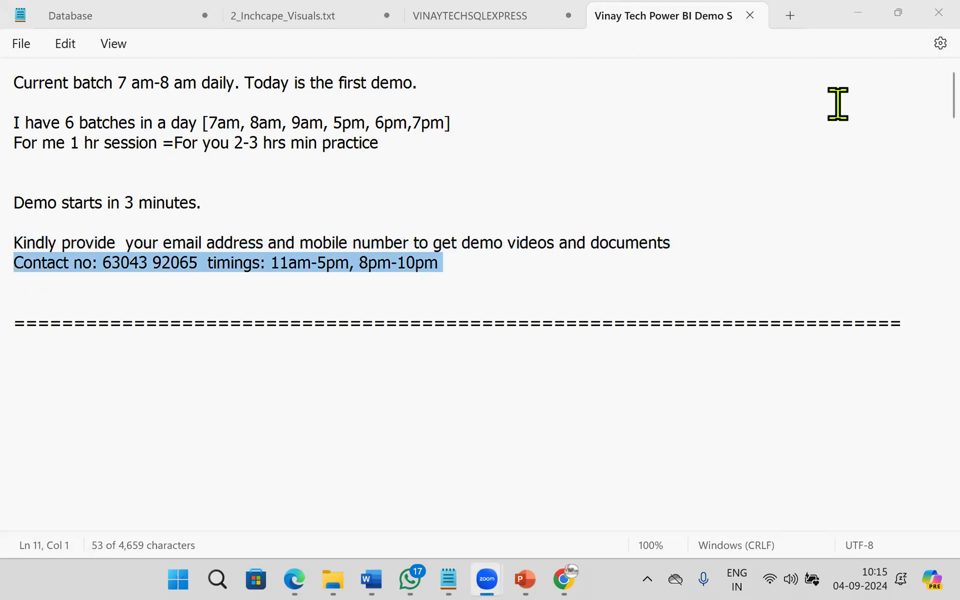
click(862, 24)
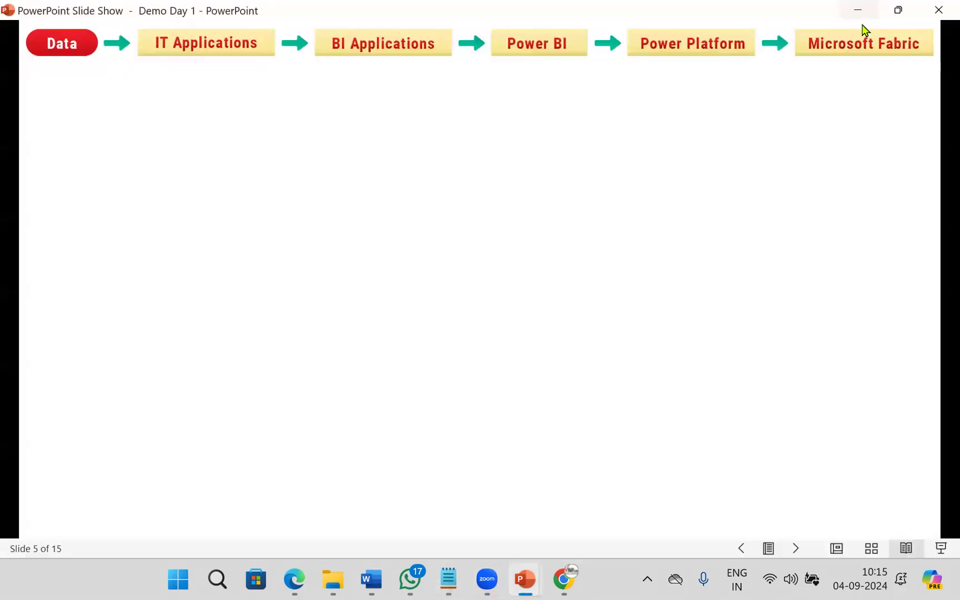
- Switch to Google Drive in Chrome, open the folder "1) Power BI_First Demo_Introduction_Data_Fabric Understanding" and point out its four files one by one
click(563, 579)
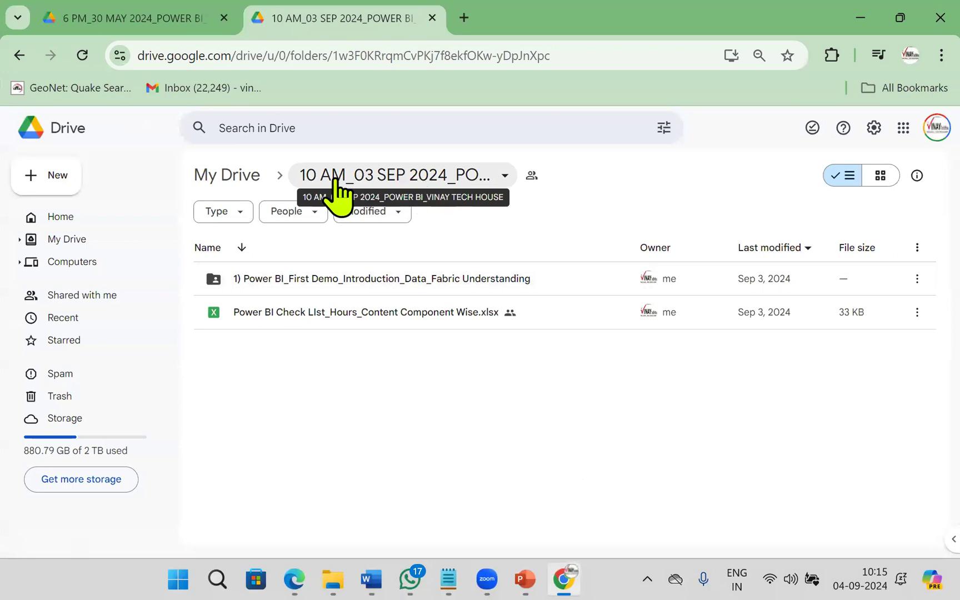
double_click(365, 281)
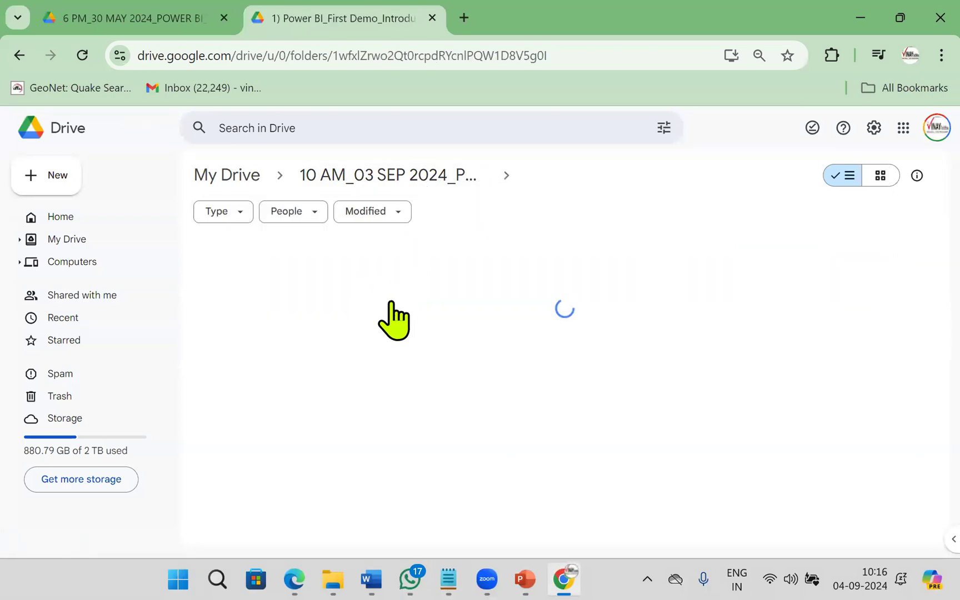
click(336, 286)
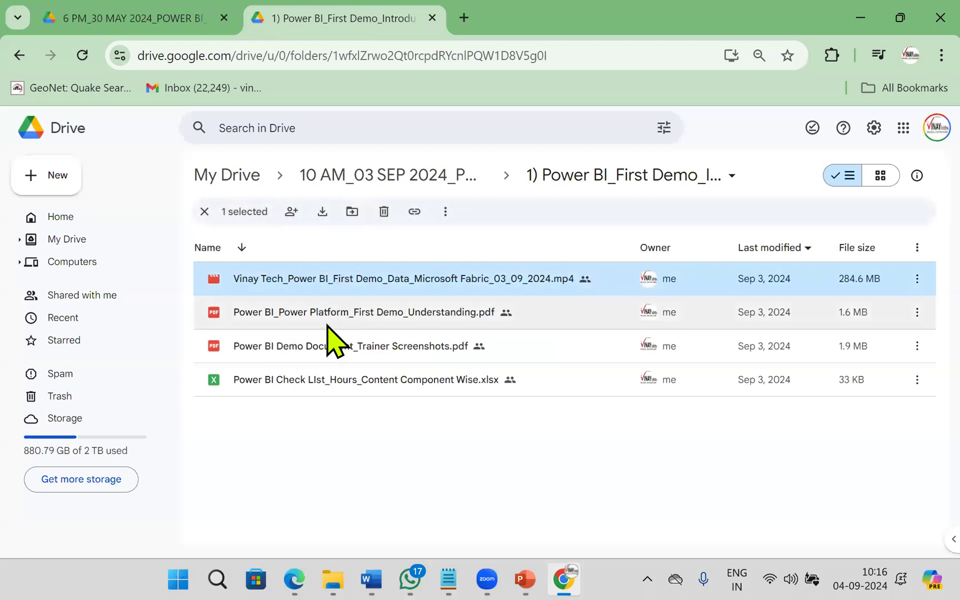
click(333, 322)
click(342, 356)
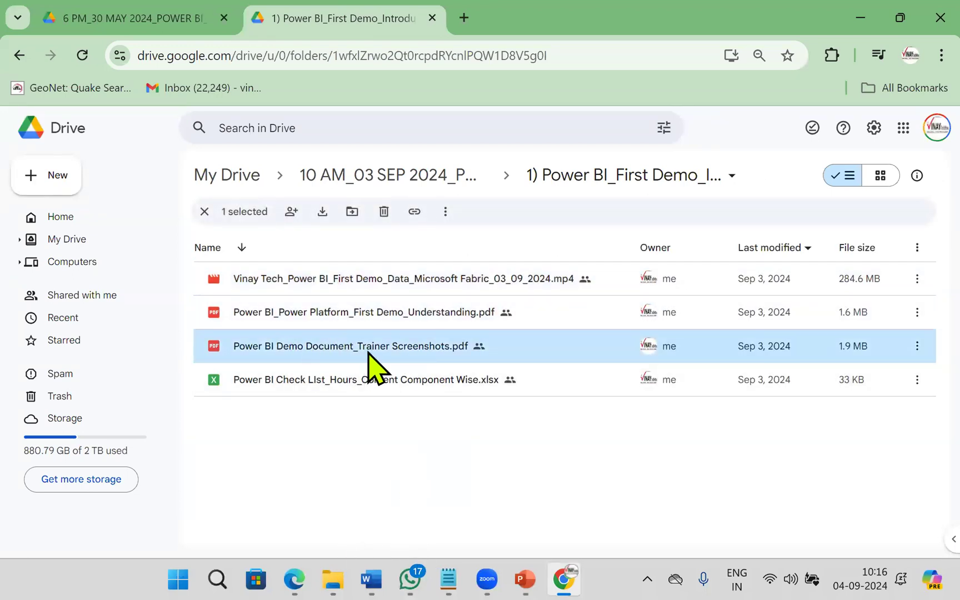
click(409, 384)
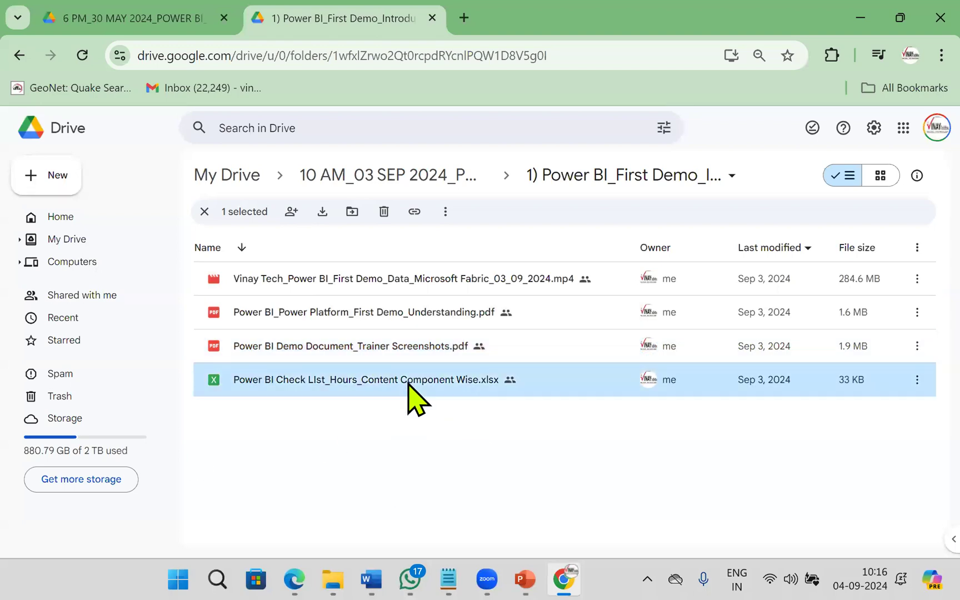
- Open the Power BI Check LIst_Hours_Content Component Wise spreadsheet and review its topic sheets, from 1_All Topics through 4_Power Query
double_click(408, 383)
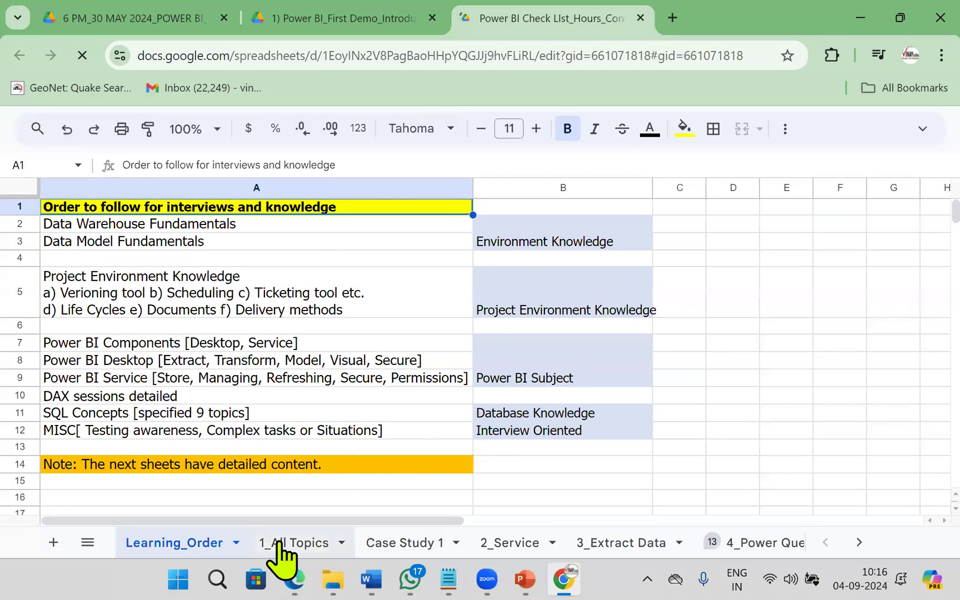
click(283, 543)
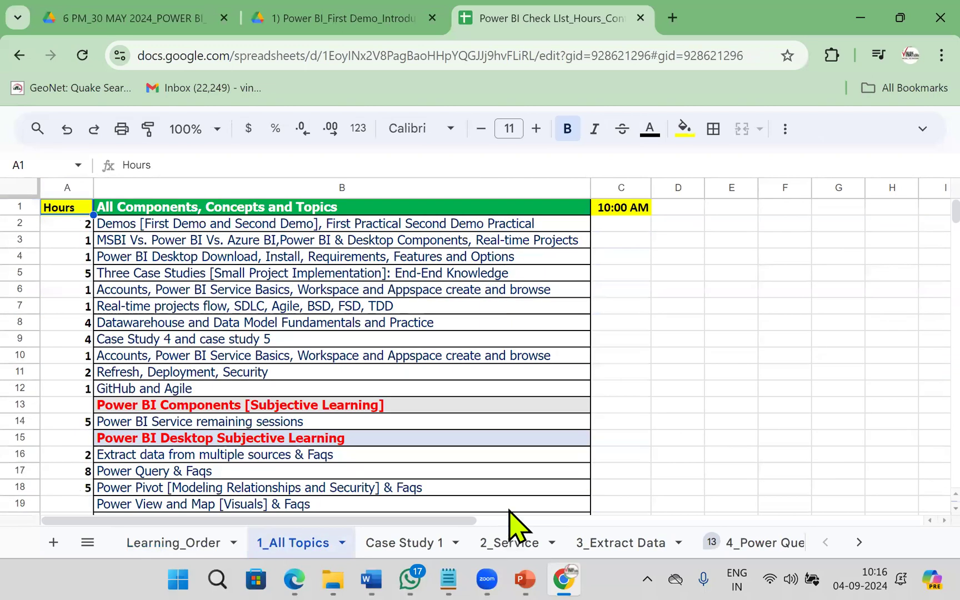
click(519, 543)
click(611, 545)
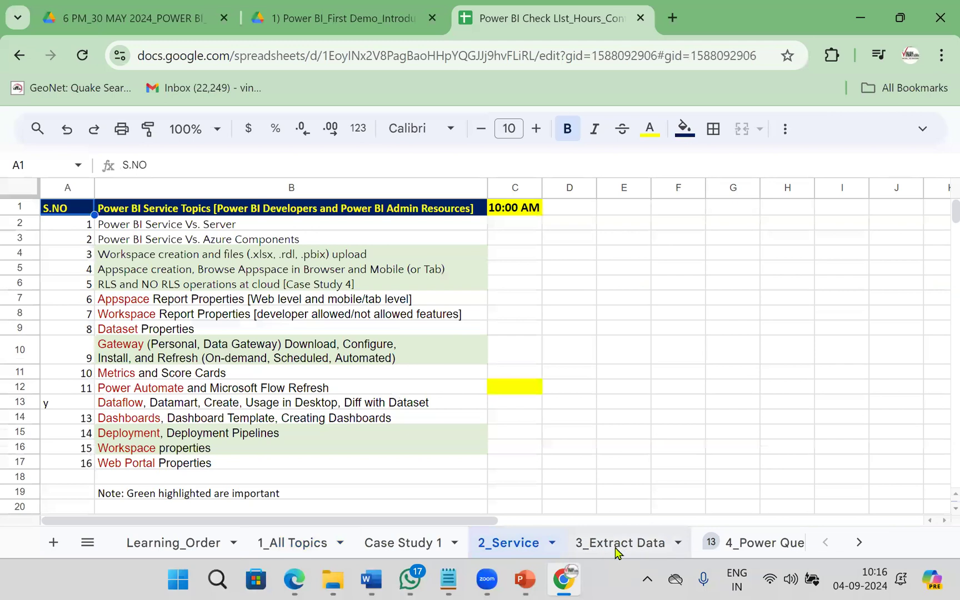
click(744, 544)
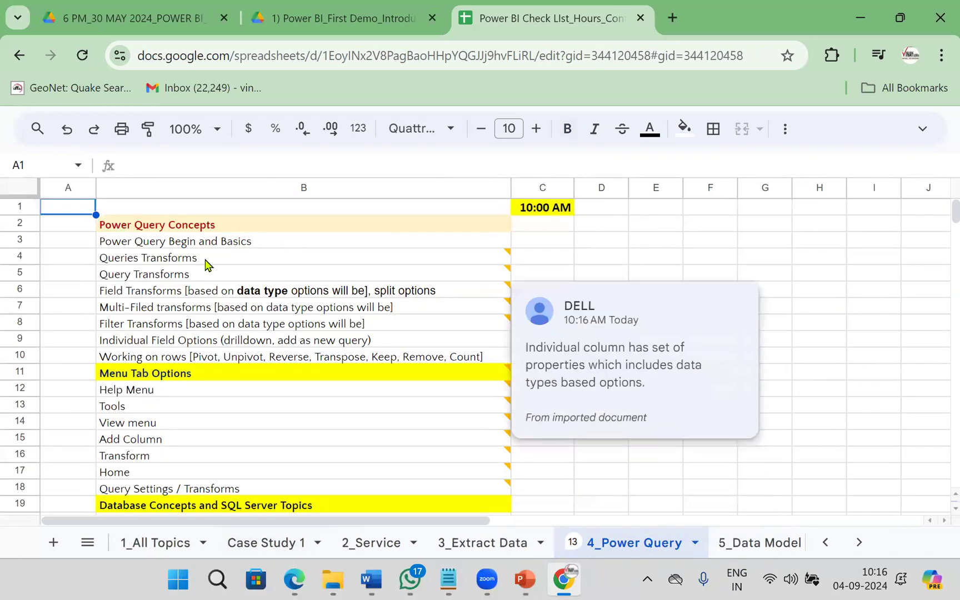
- Enter YES in C3 beside Power Query Begin and Basics as a sample attendance mark, and clear it again
click(537, 245)
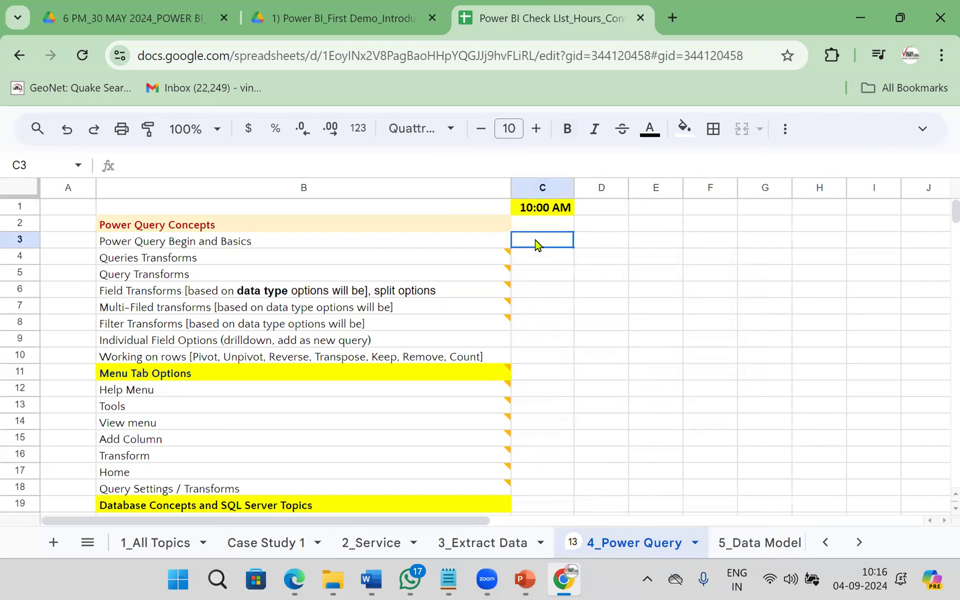
text(YES)
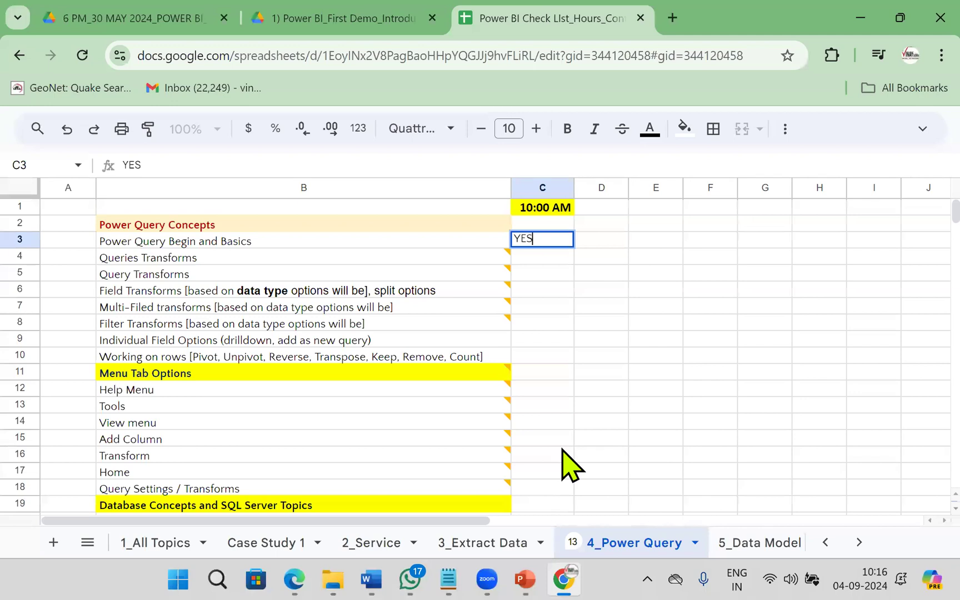
key(BackSpace)
key(BackSpace)
key(BackSpace)
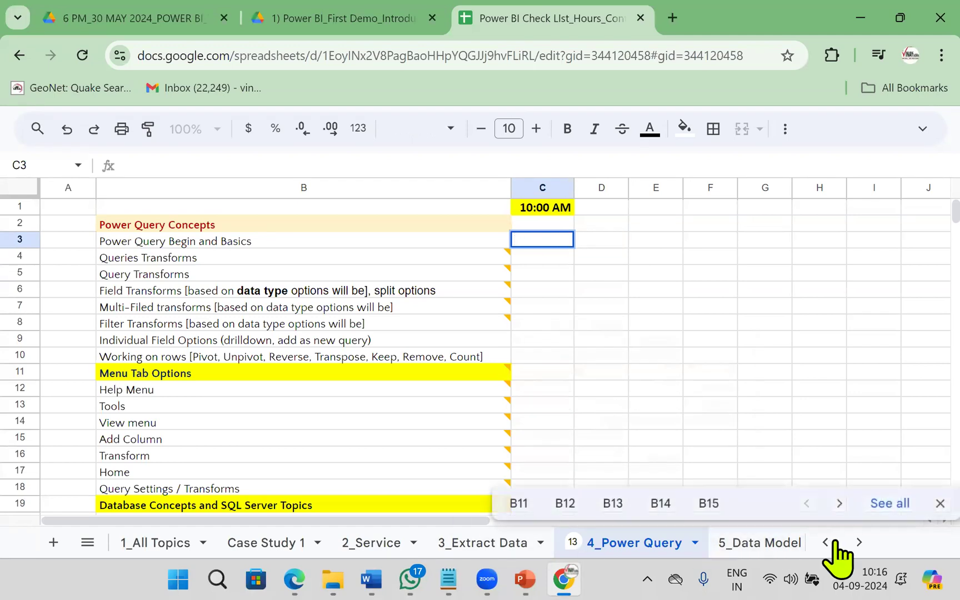
click(864, 547)
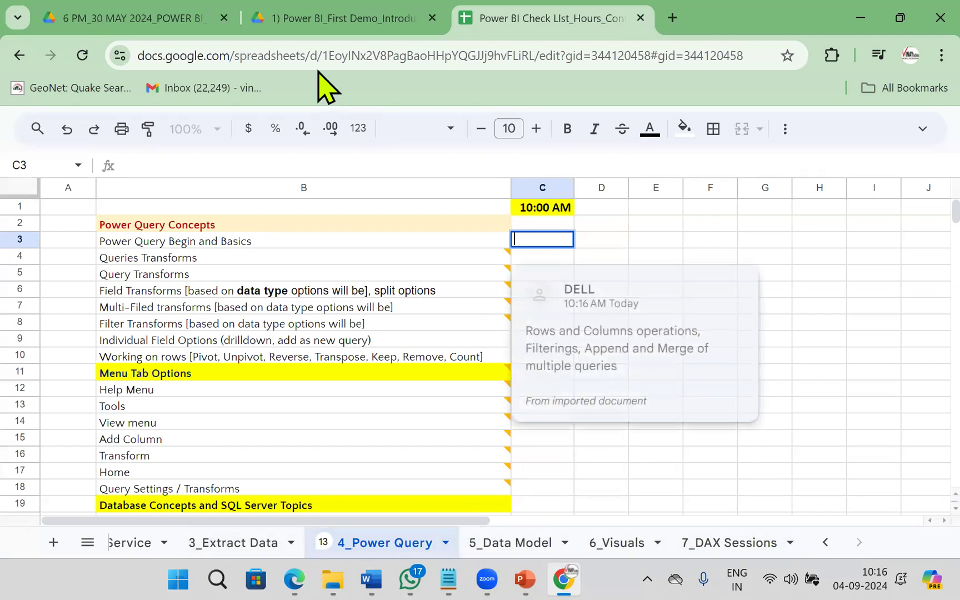
- Create a folder in the 10 AM_03 SEP 2024 Drive folder with a name beginning "2) Power BI_Second Demo_SSBI"
click(308, 21)
click(389, 186)
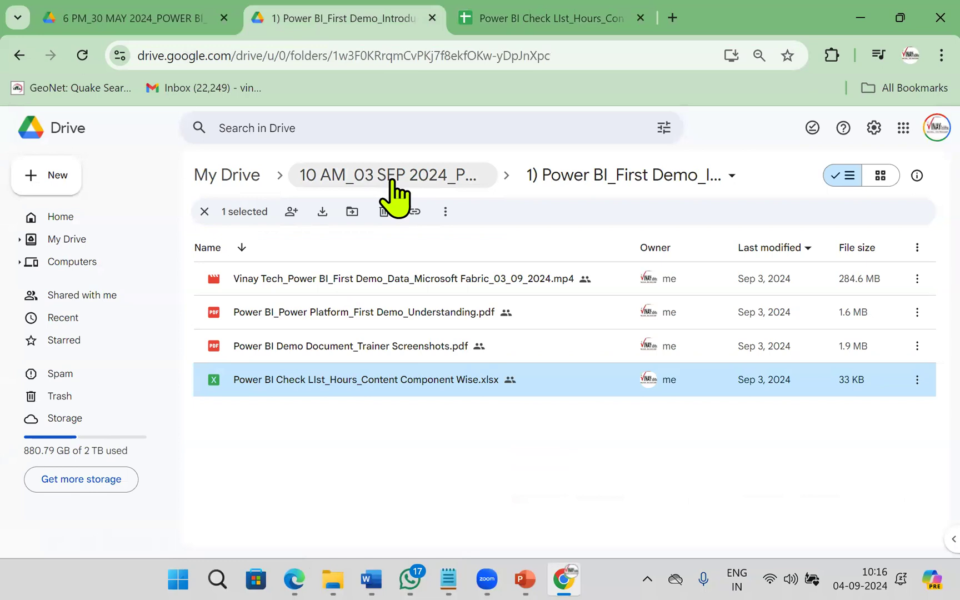
right_click(285, 425)
click(368, 237)
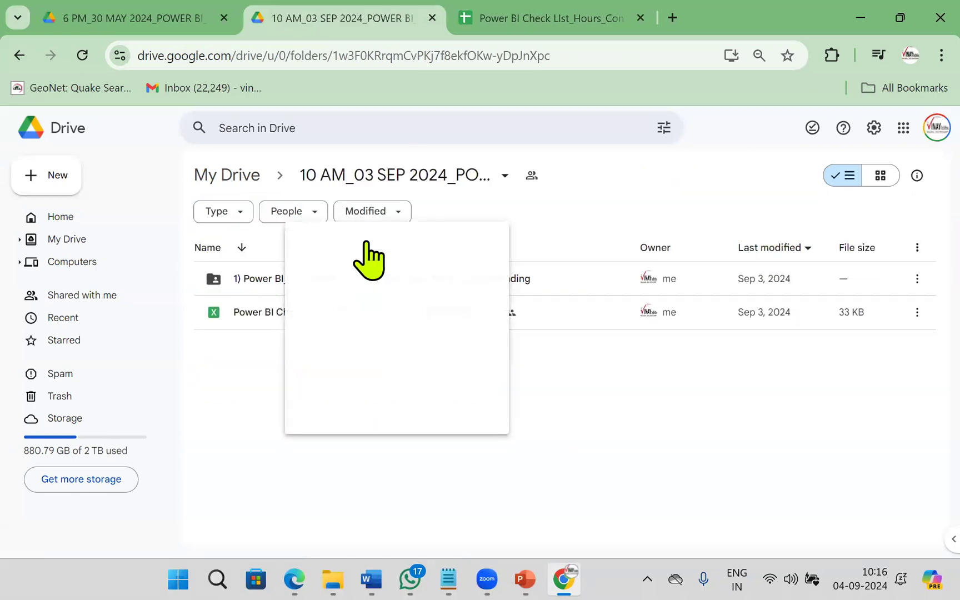
text(2)
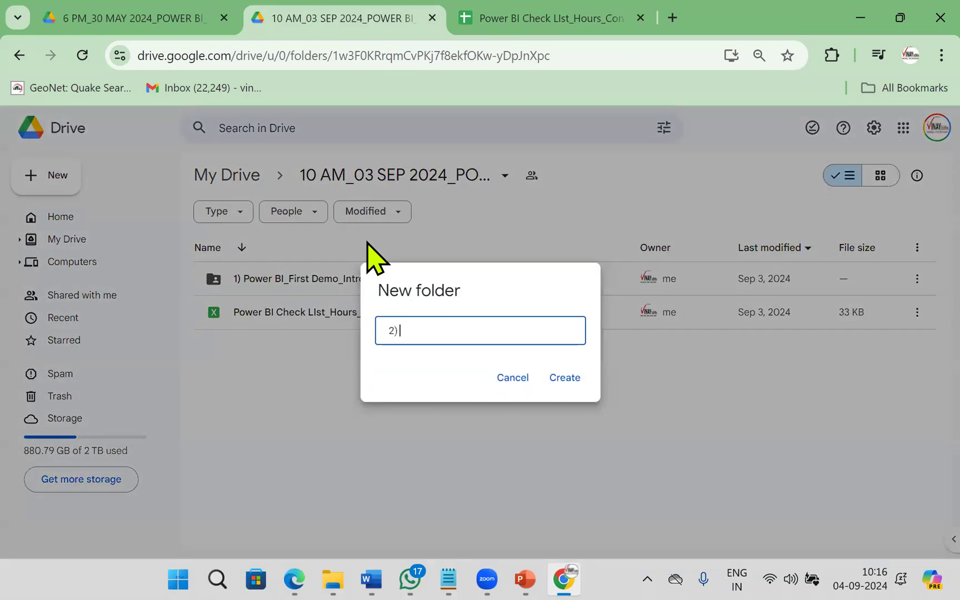
key(BackSpace)
key(BackSpace)
key(BackSpace)
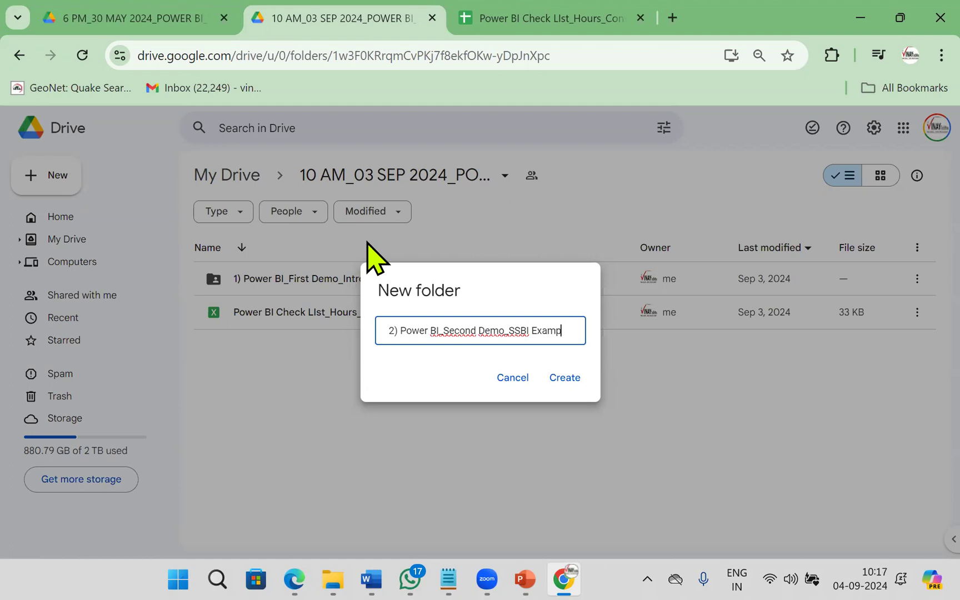
click(554, 383)
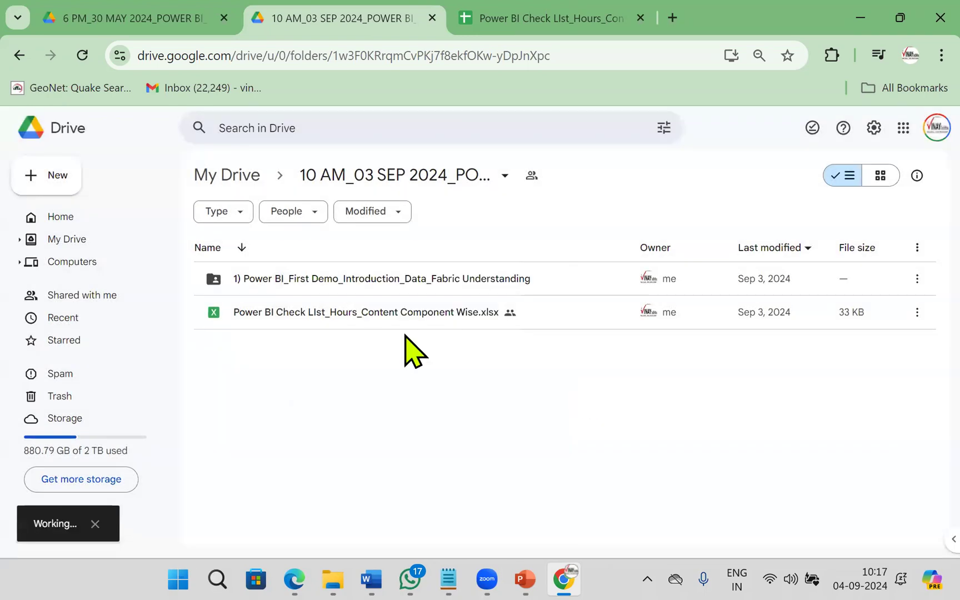
- Open the new second demo folder, start a file upload and browse to the pinned Demo Screens folder
double_click(389, 284)
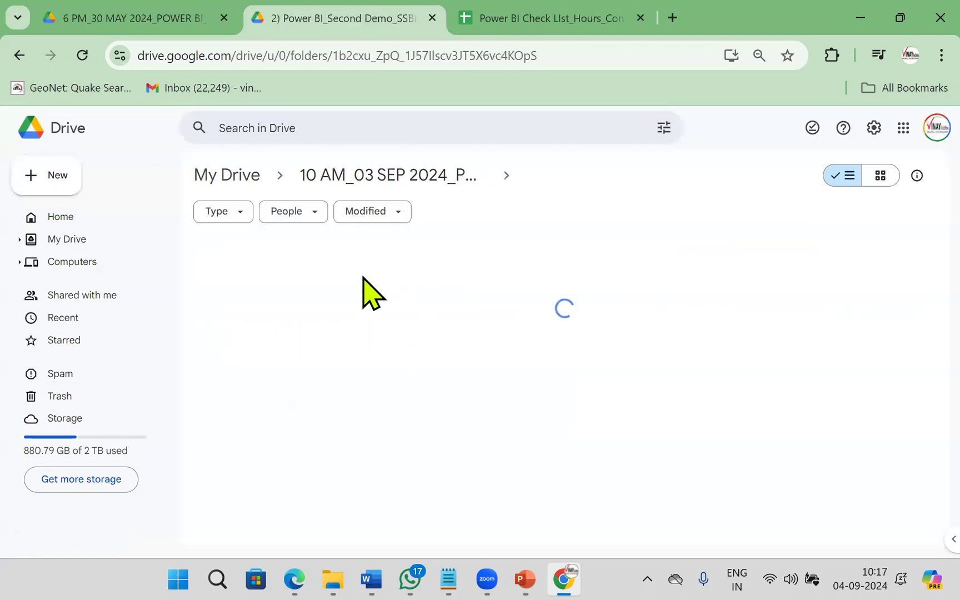
right_click(279, 251)
click(311, 299)
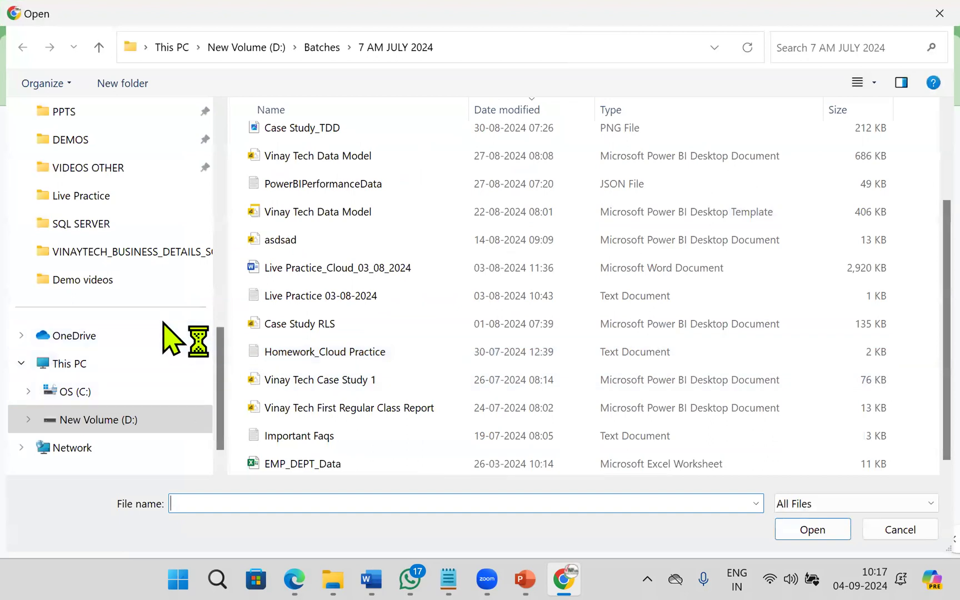
scroll(182, 333, up, 3)
click(175, 112)
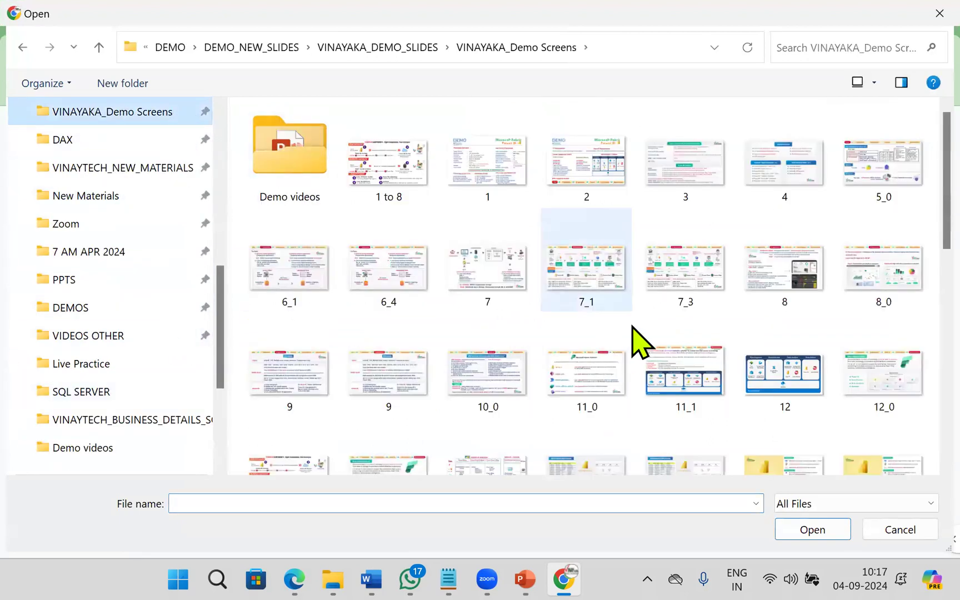
- Upload four files: Power BI - Vinay Tech, the Check LIst_Hours workbook, First and Second Demo_Understanding, and SSBI_Family Expenses_Example_Practice
scroll(666, 389, down, 10)
scroll(747, 427, down, 3)
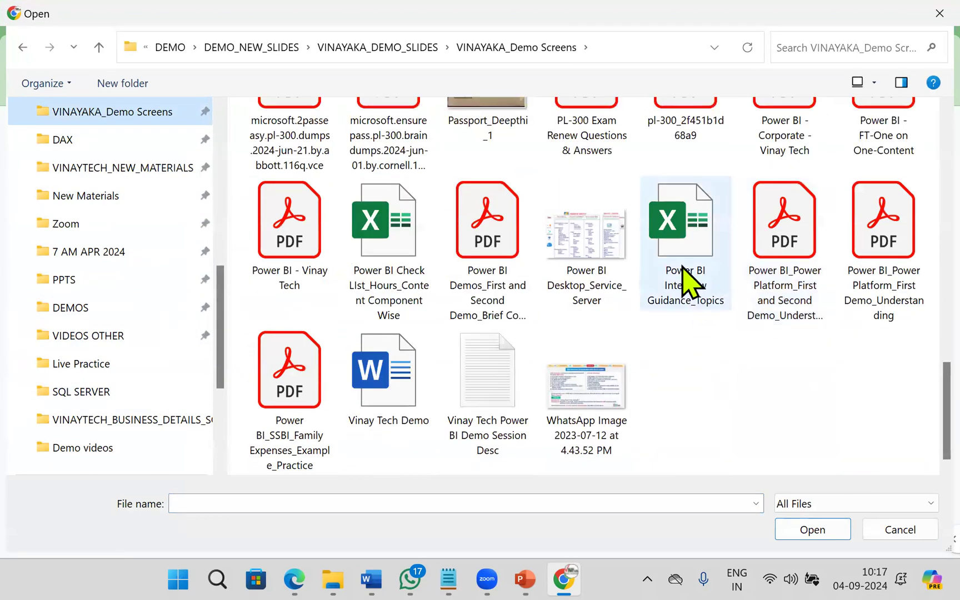
click(400, 253)
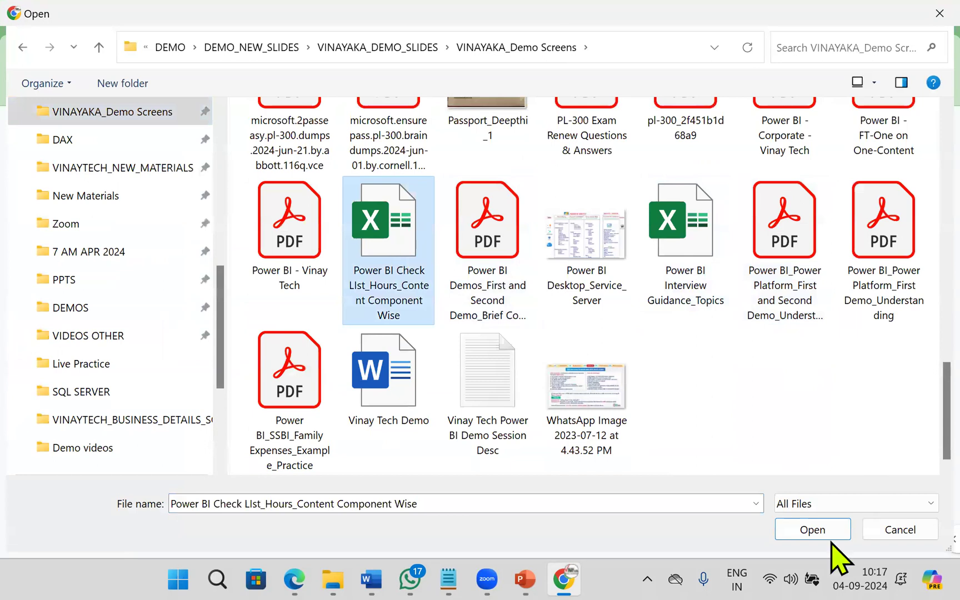
ctrl+click(794, 325)
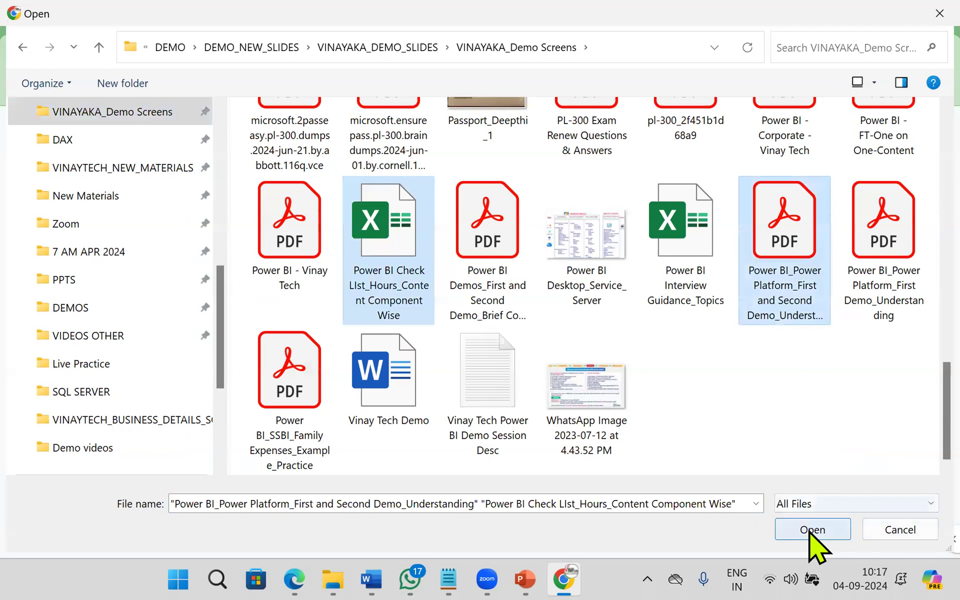
ctrl+click(267, 425)
ctrl+click(272, 248)
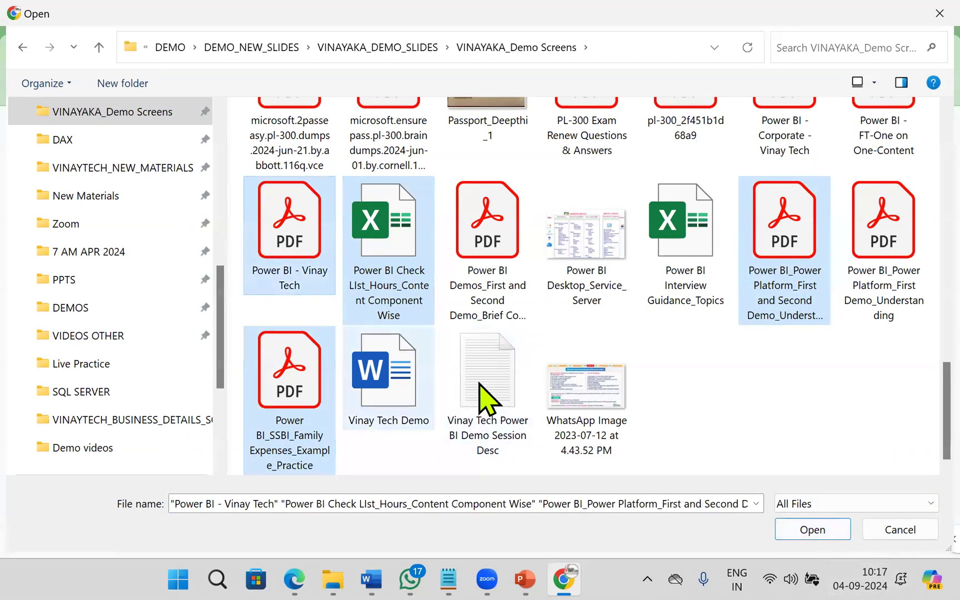
click(811, 532)
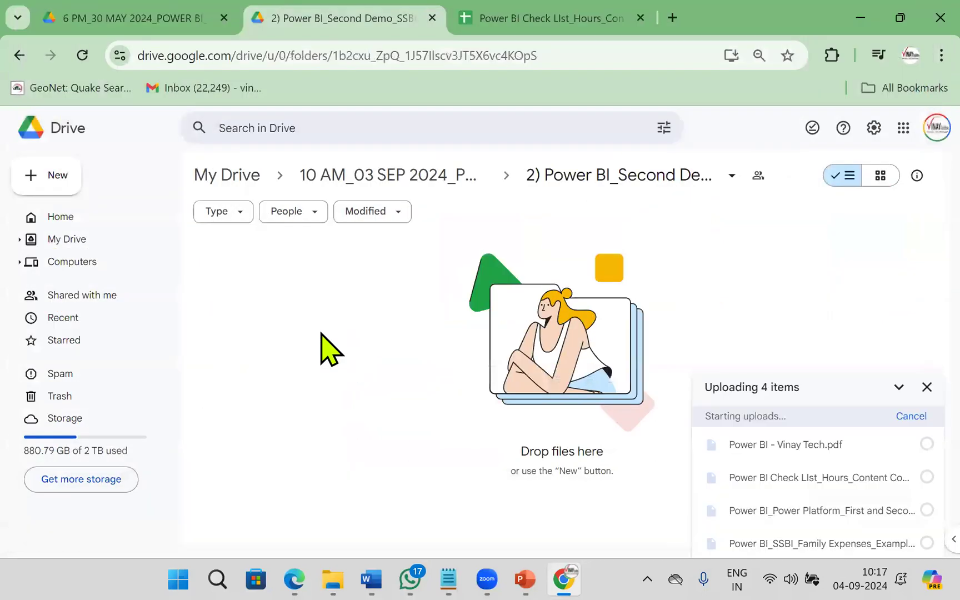
right_click(325, 358)
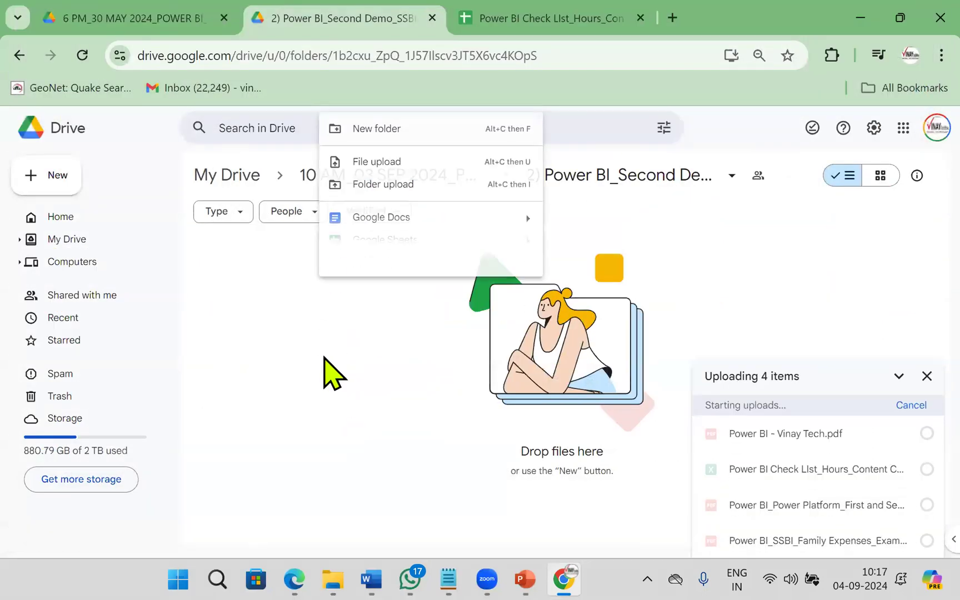
click(399, 164)
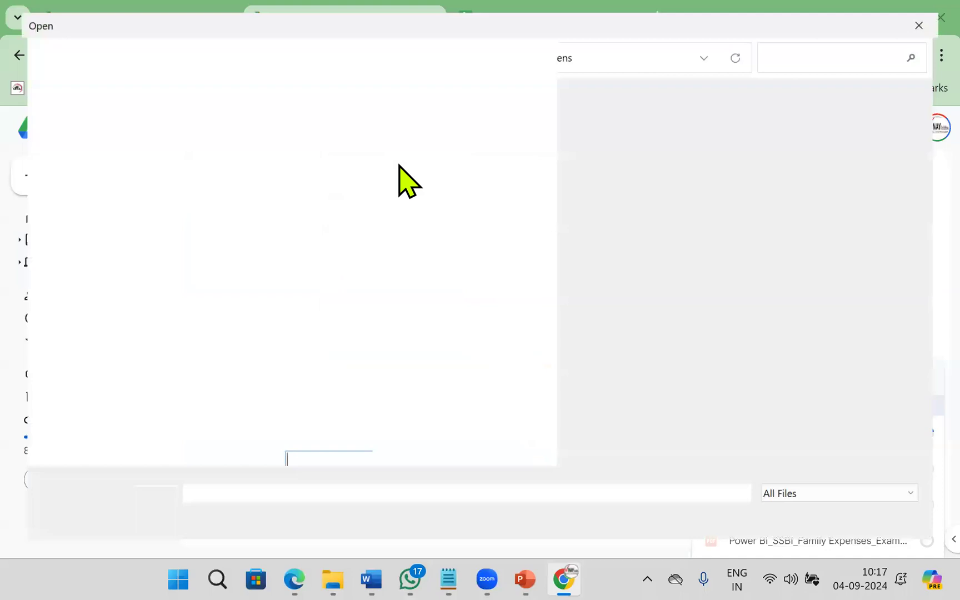
double_click(312, 164)
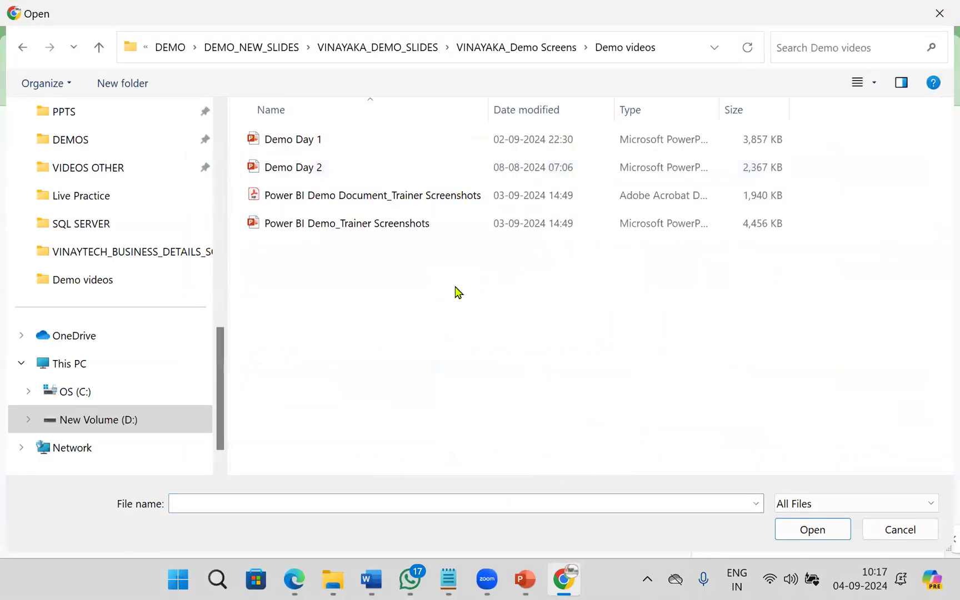
double_click(400, 225)
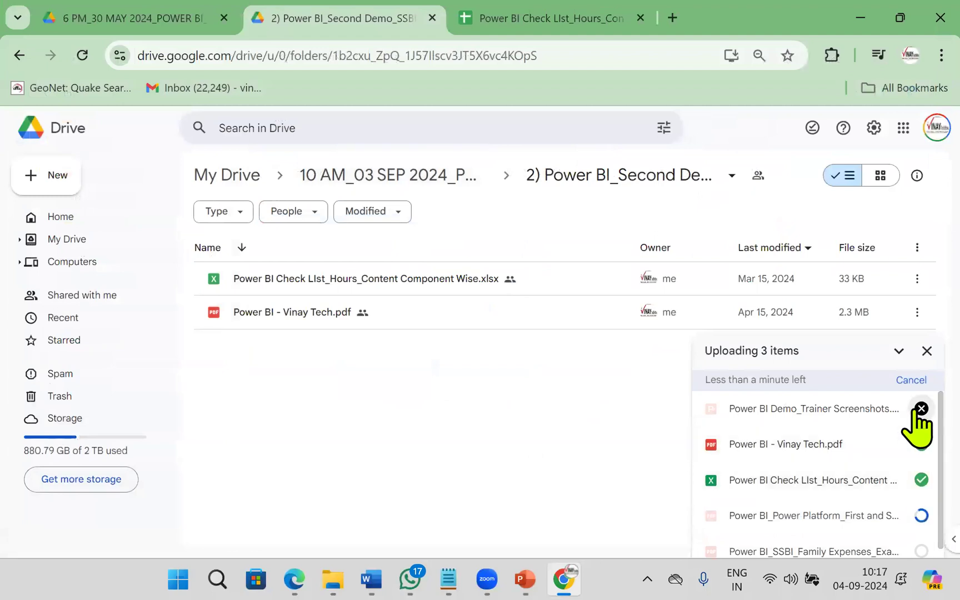
click(919, 409)
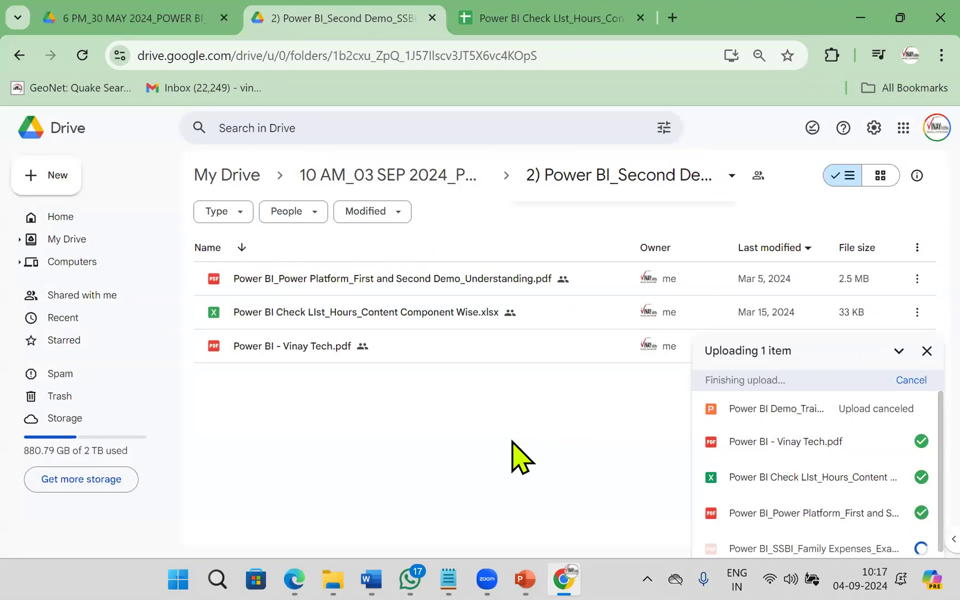
- Upload the Power BI Demo Document_Trainer Screenshots PDF to the second demo folder and dismiss the upload status
right_click(509, 415)
click(588, 246)
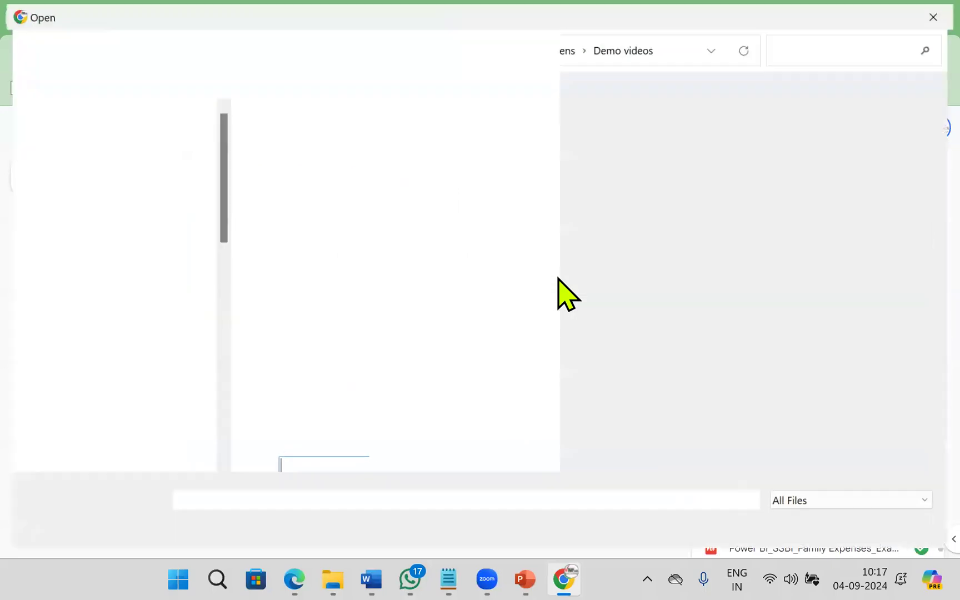
double_click(336, 194)
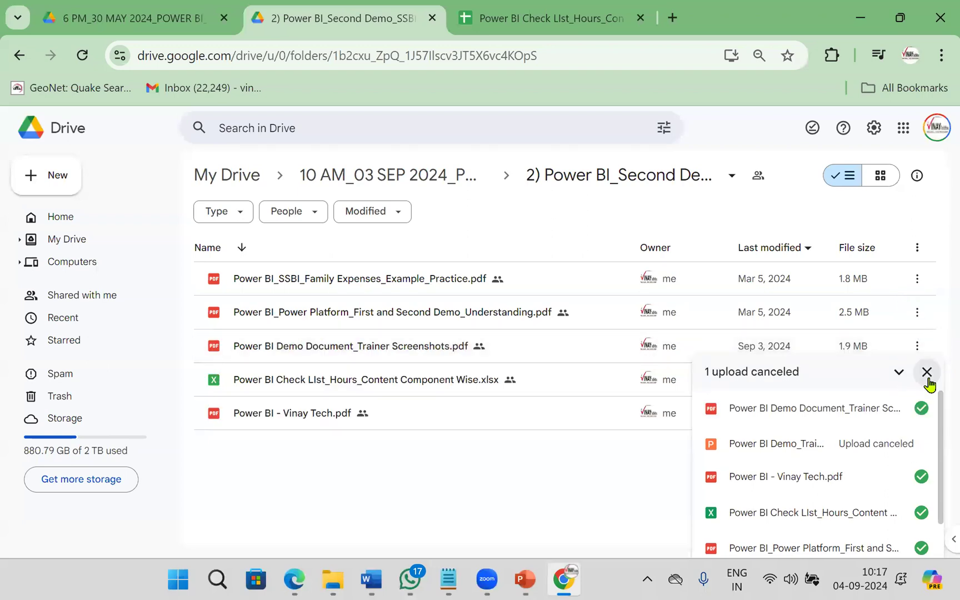
click(927, 372)
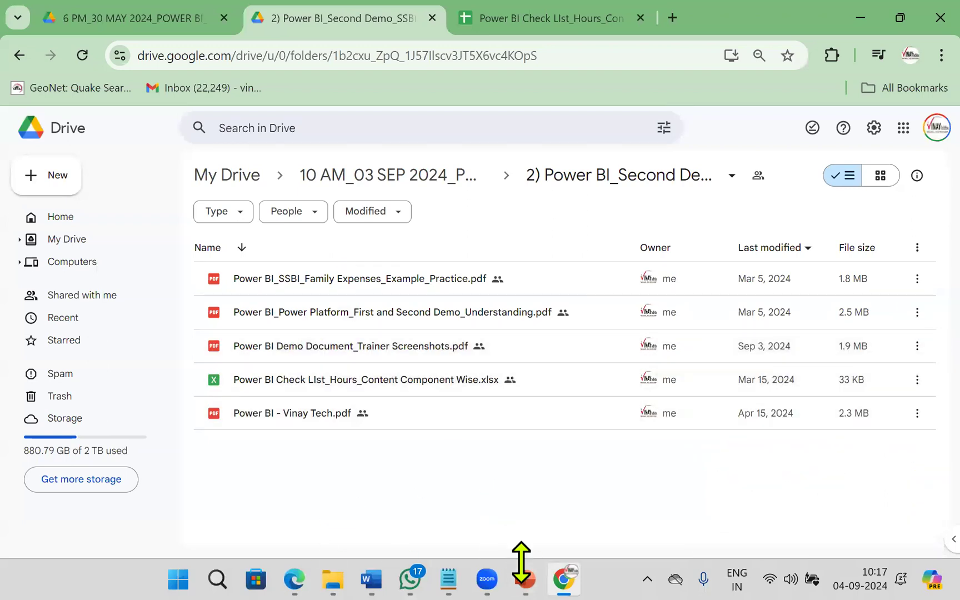
click(524, 482)
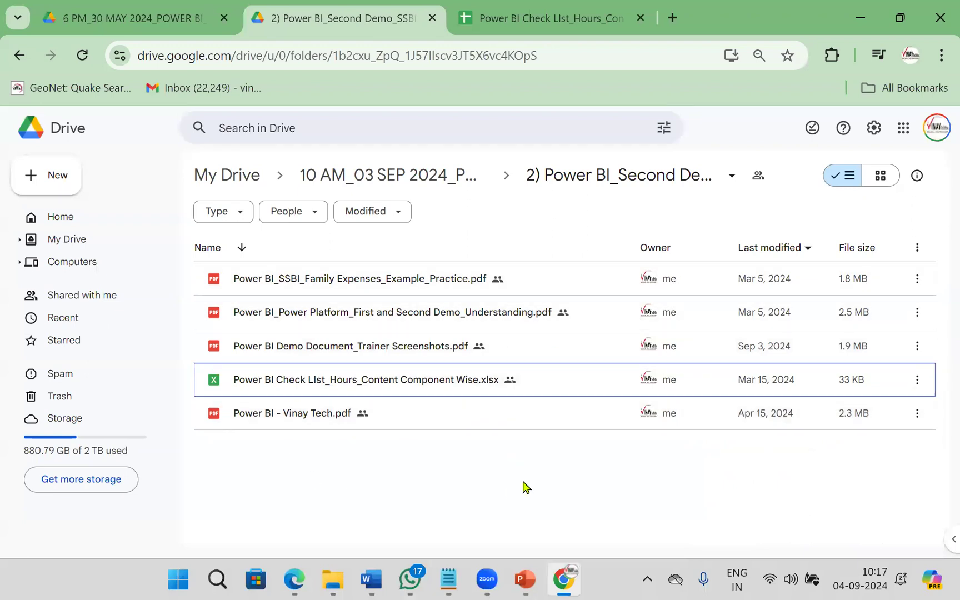
- Show the 6 PM_30 MAY 2024 batch folder and highlight its backup, videos, payment dataset and 0_ALL MATERIALS.zip items in turn
click(131, 19)
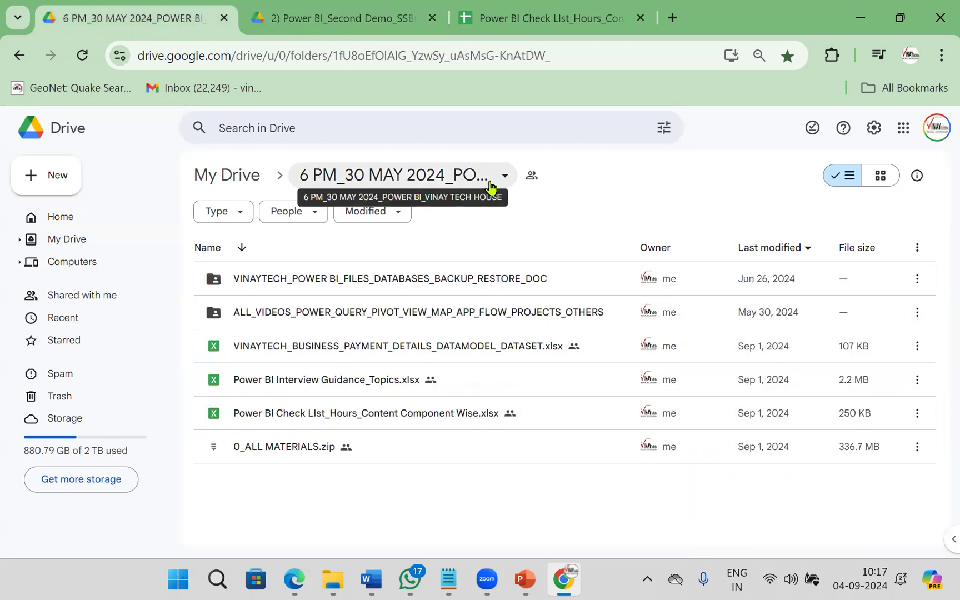
click(401, 287)
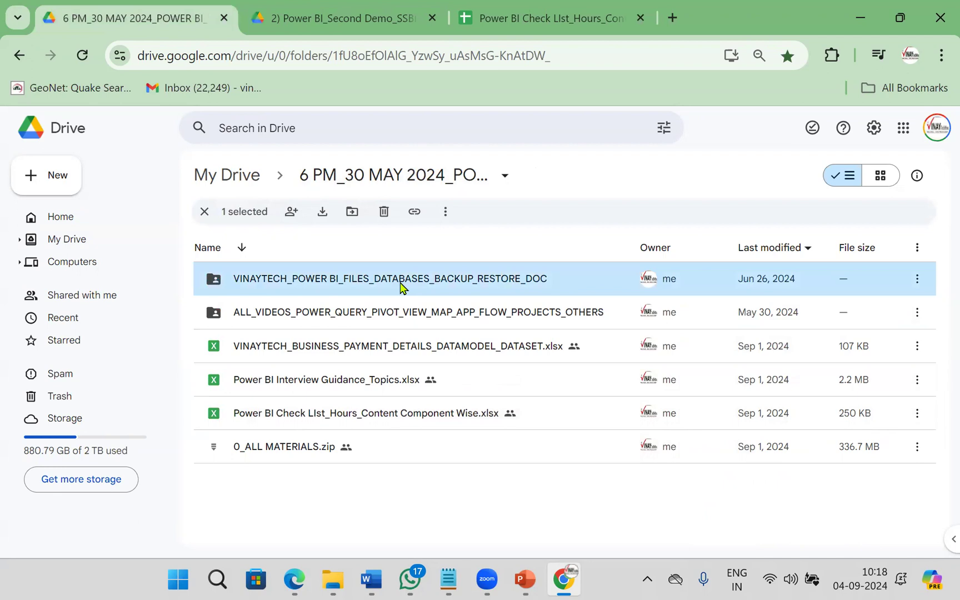
click(418, 325)
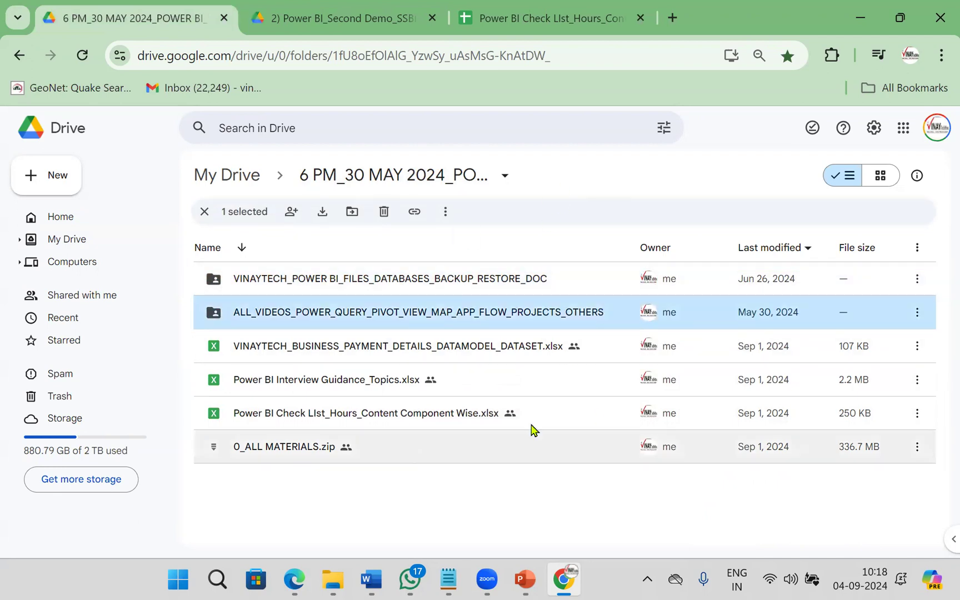
click(551, 357)
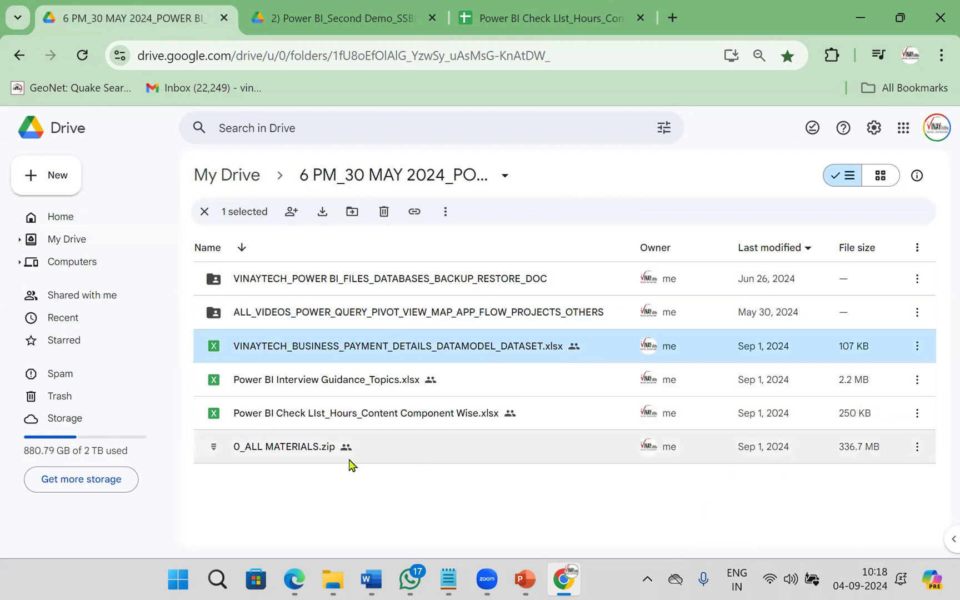
click(325, 456)
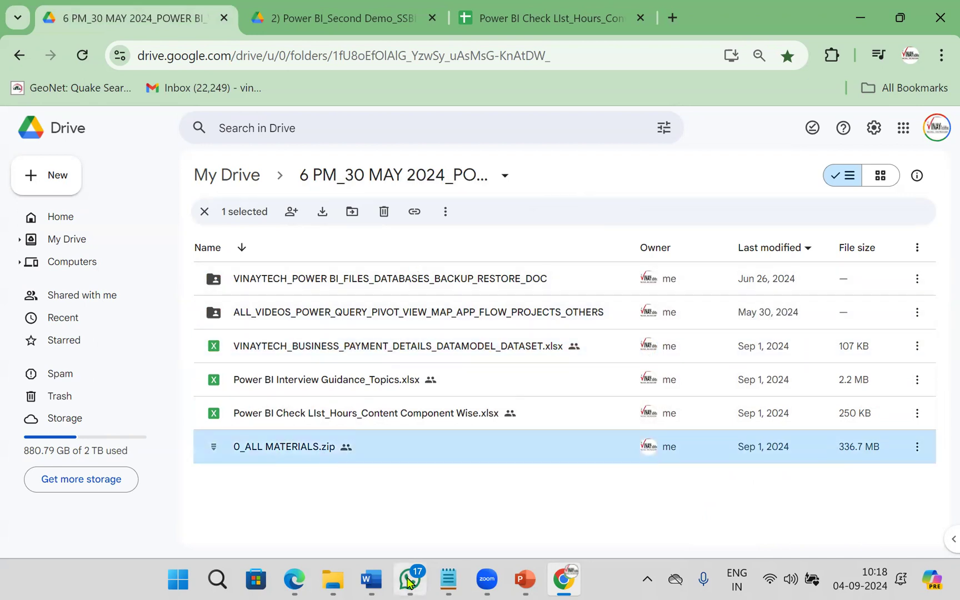
- Open the ALL_VIDEOS_POWER_QUERY folder and look through its full list of numbered session folders
double_click(420, 315)
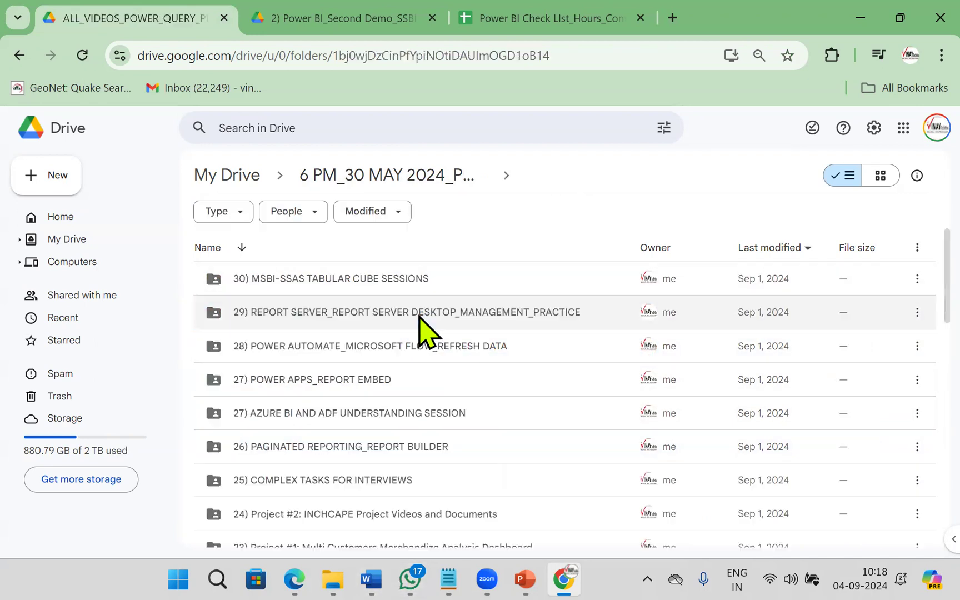
scroll(386, 358, down, 13)
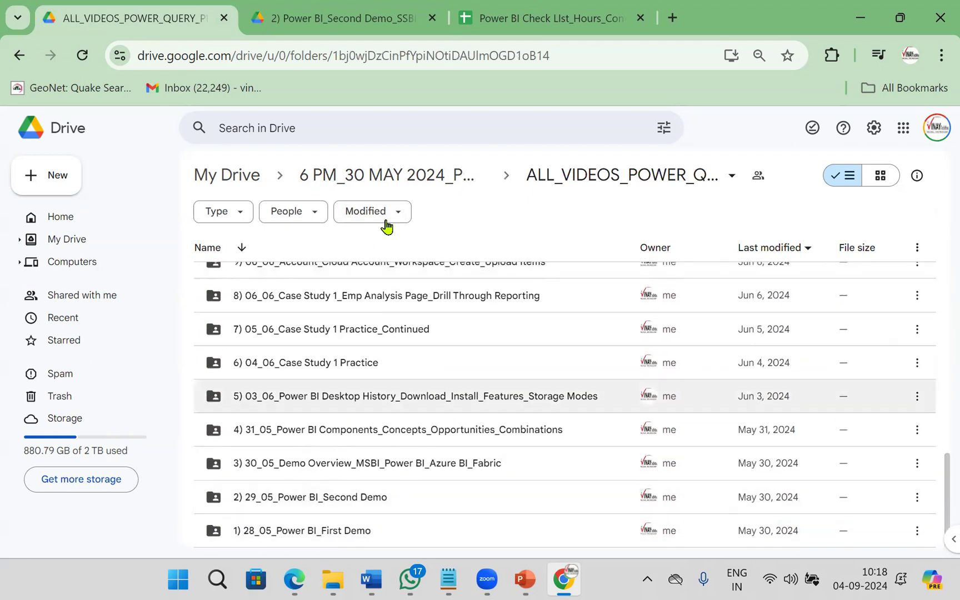
scroll(451, 536, up, 8)
scroll(451, 536, up, 5)
scroll(449, 536, down, 3)
scroll(445, 535, up, 3)
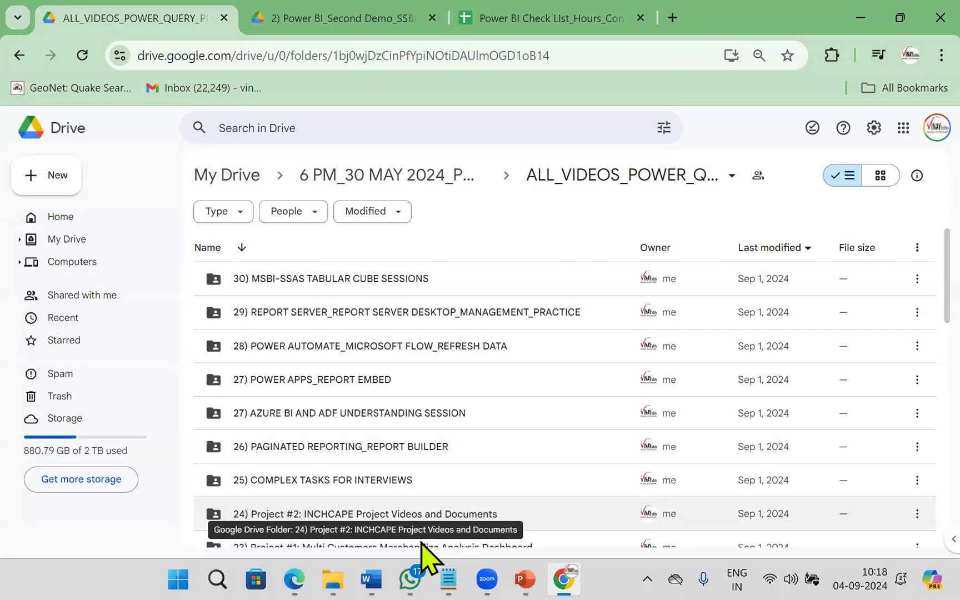
- Highlight the Azure BI and ADF, Power Automate, Complex Tasks, DAX Sessions and Extract Data From Multiple Sources folders, and review the earlier sessions
click(370, 418)
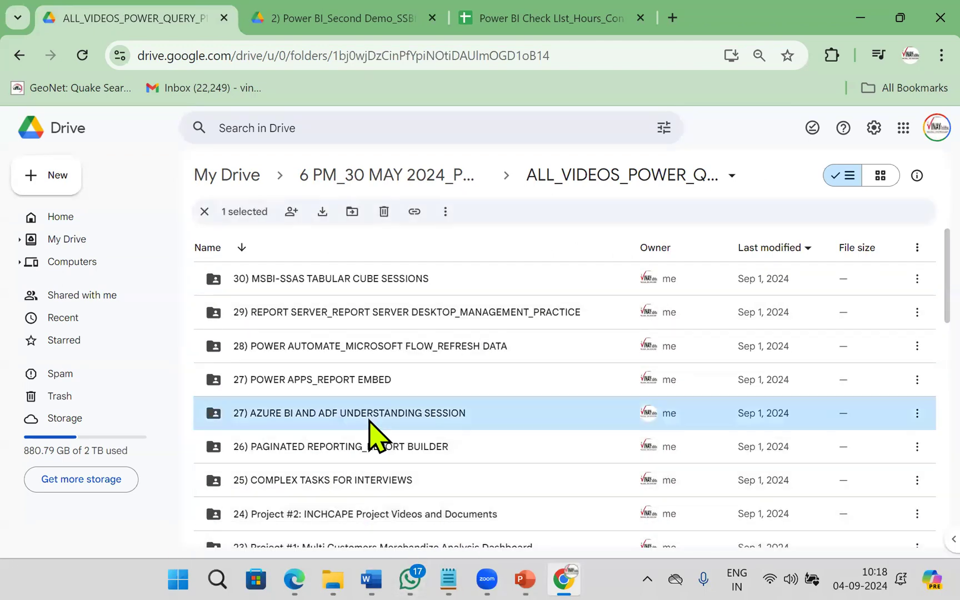
click(392, 355)
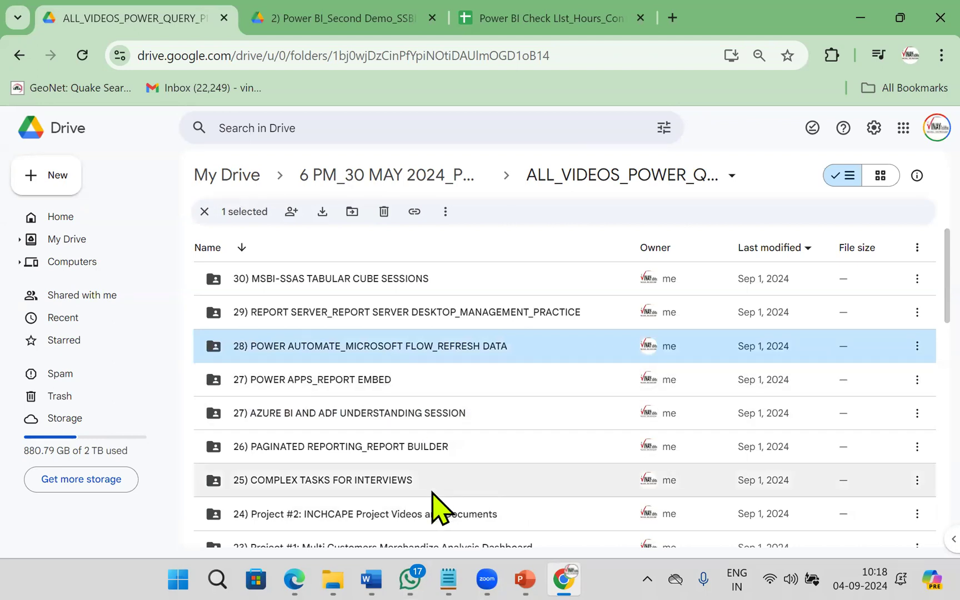
click(403, 488)
scroll(439, 454, down, 5)
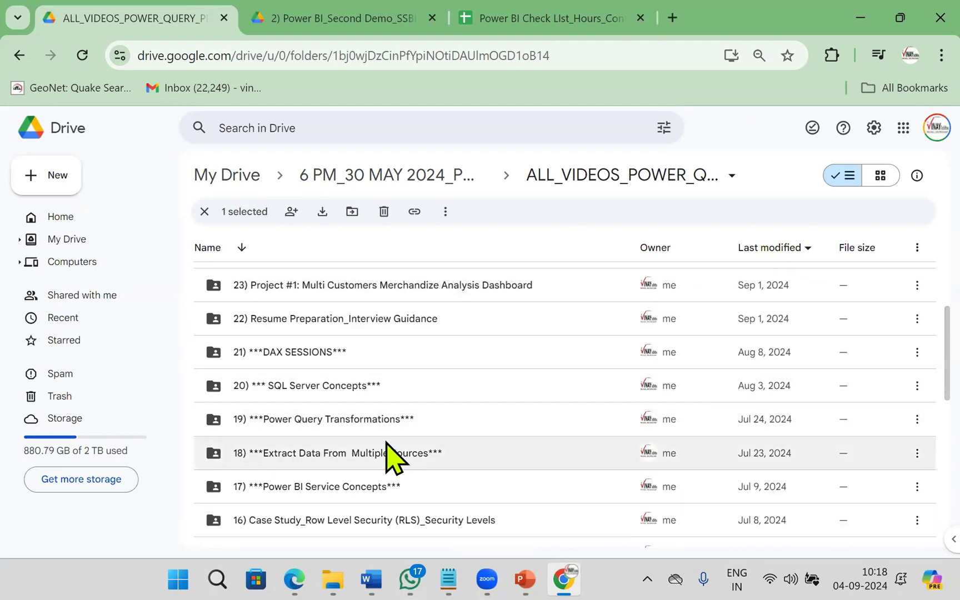
click(339, 358)
click(372, 453)
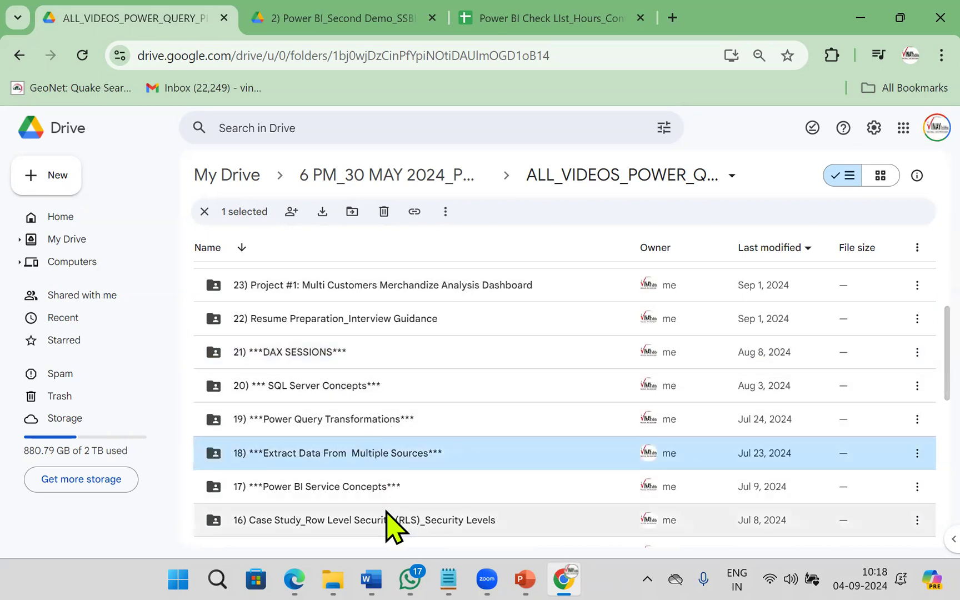
scroll(383, 500, down, 6)
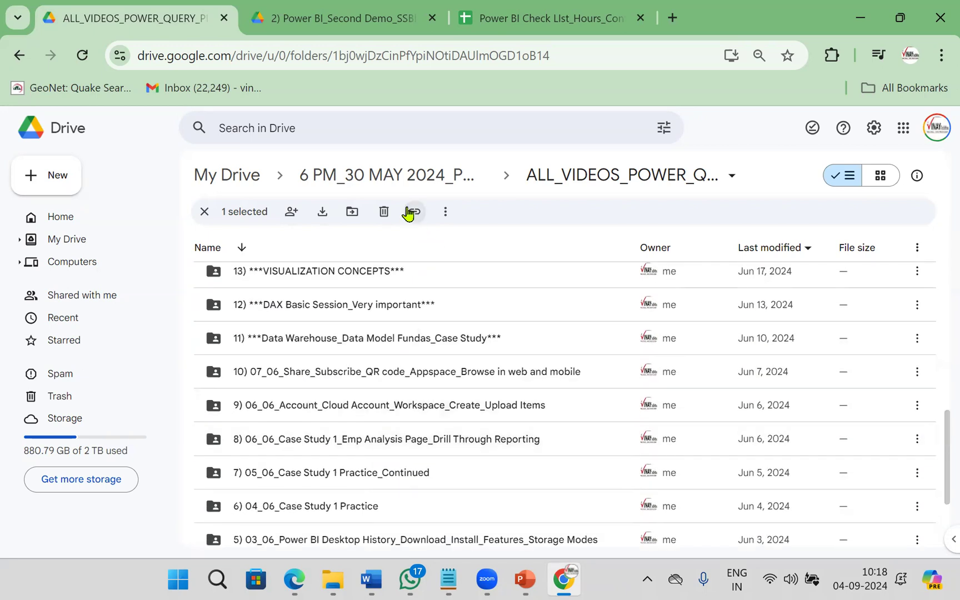
click(378, 185)
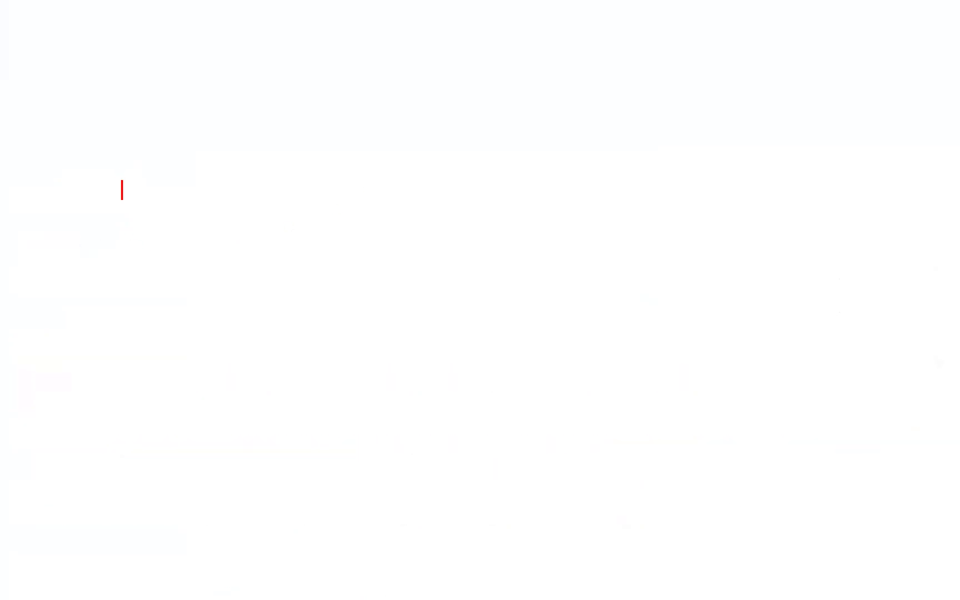
- Write the lines "Demo level", "About Data", "About BI" and "About Power BI" in red on a blank white screen
text(Demo level )
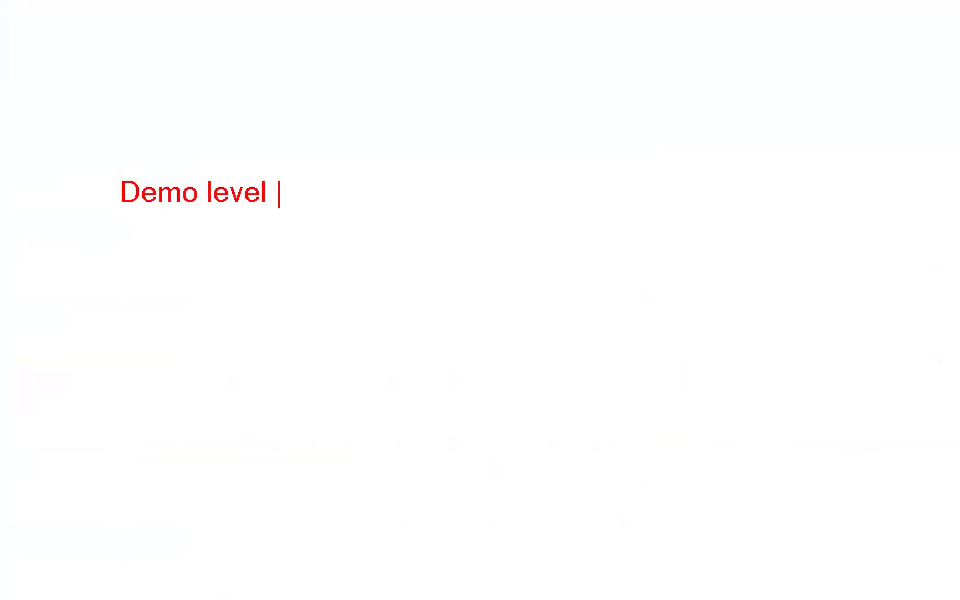
text(About )
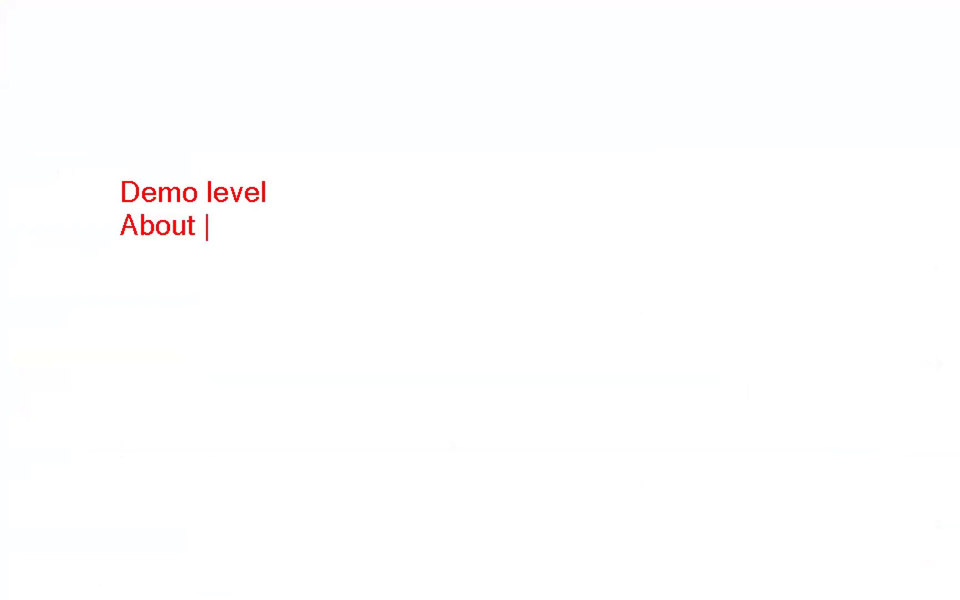
text(Data Abo)
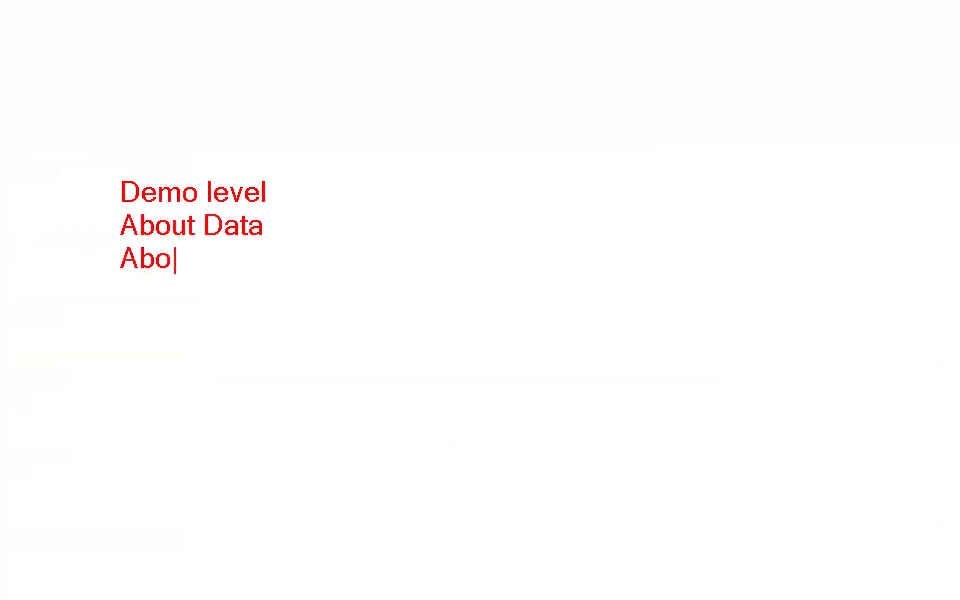
text(ut BI Abpout)
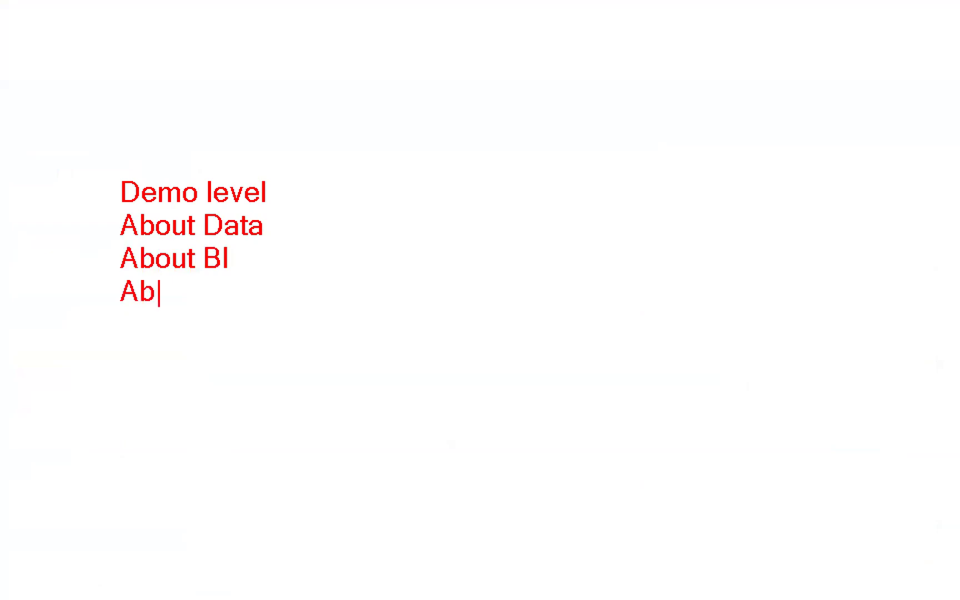
key(BackSpace)
key(BackSpace)
key(BackSpace)
key(BackSpace)
key(BackSpace)
text(out Power BI)
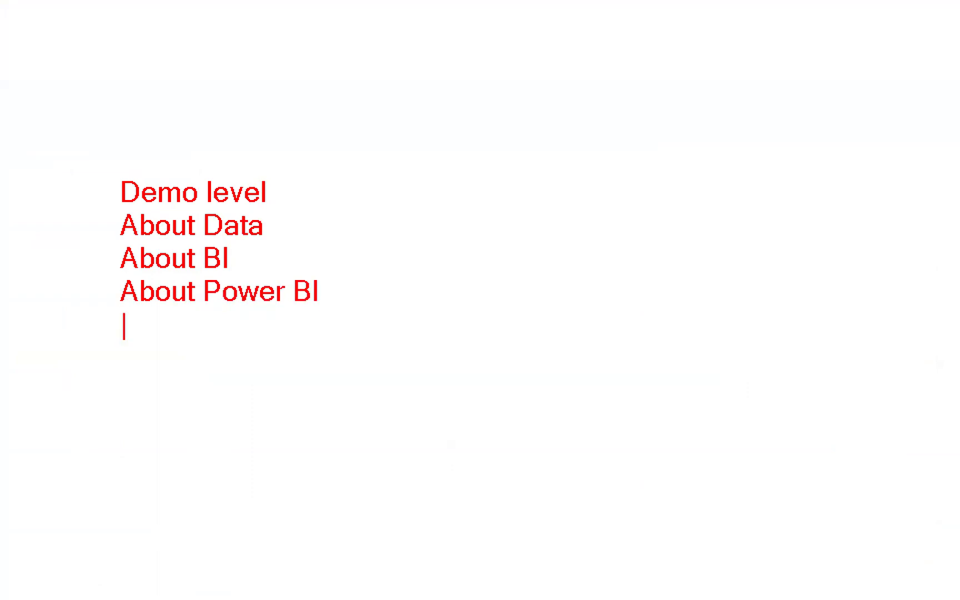
- Add the line "One Example: Basic" below the list, separated by a blank line
key(Return)
text(One Ex)
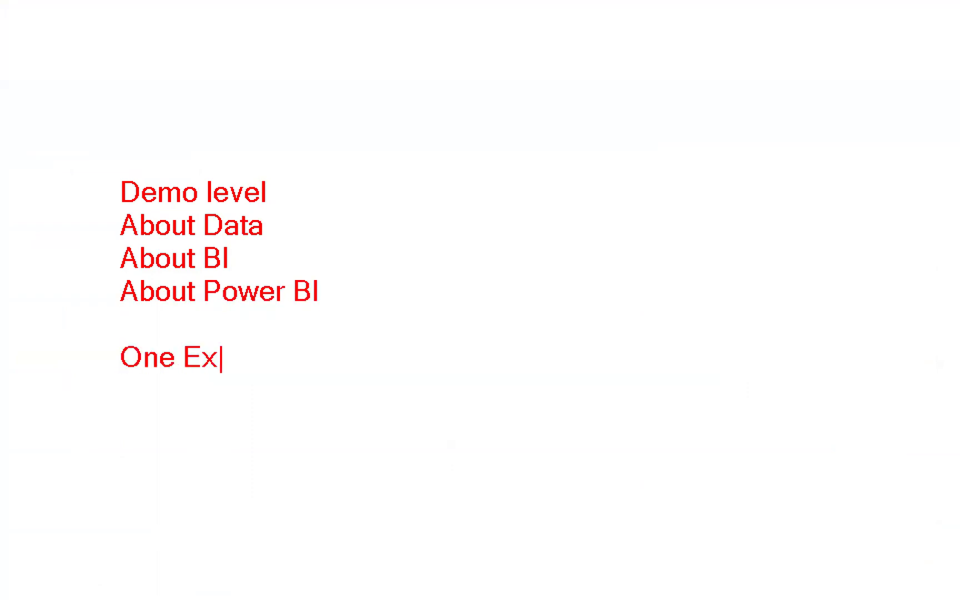
text(ample: Basic  )
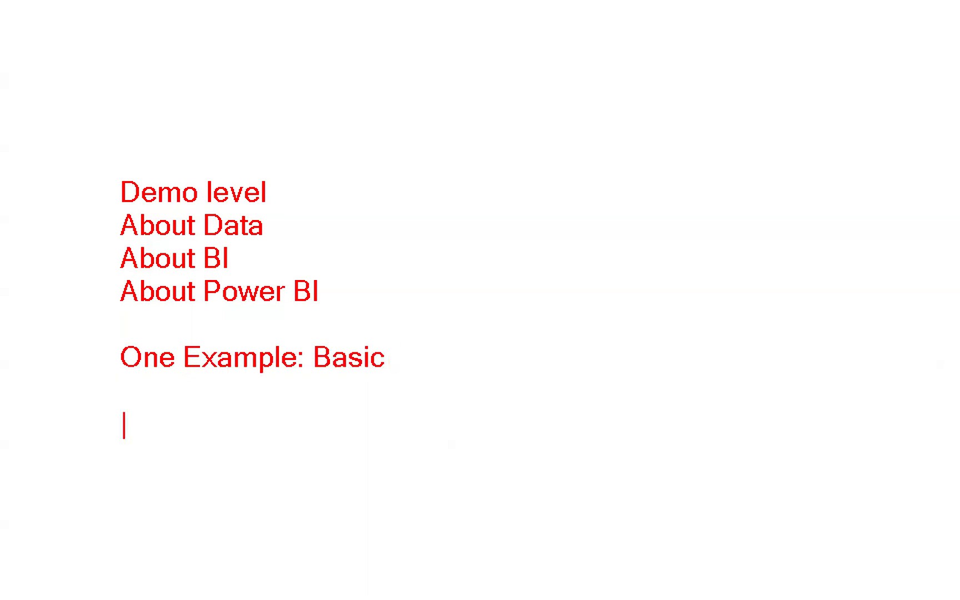
- Add the line "Regular classes indetailed with all options[indepth subject]" below the One Example line, separated by a blank line
text(Regular classes indetaile)
key(BackSpace)
text(led with )
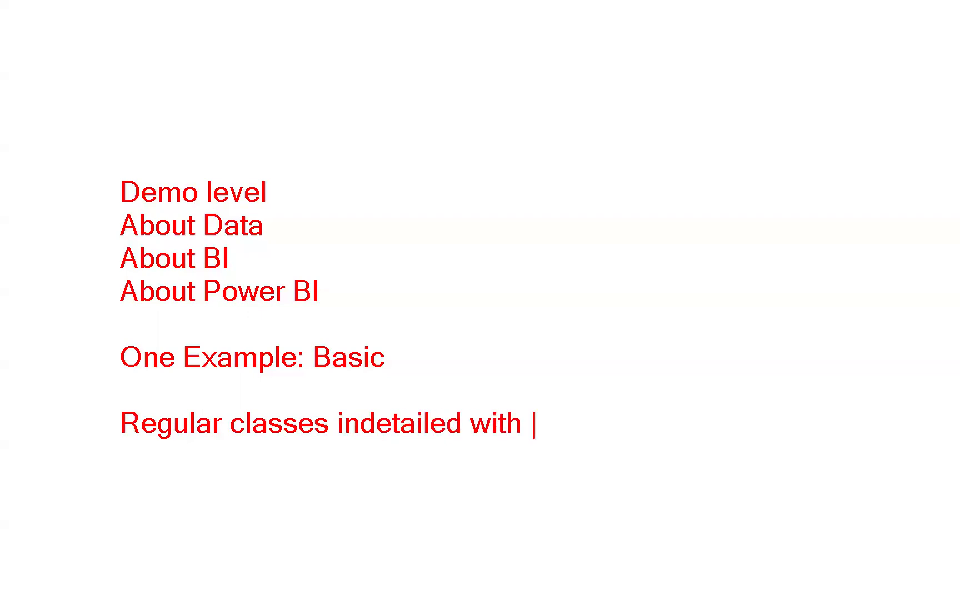
text(all options)
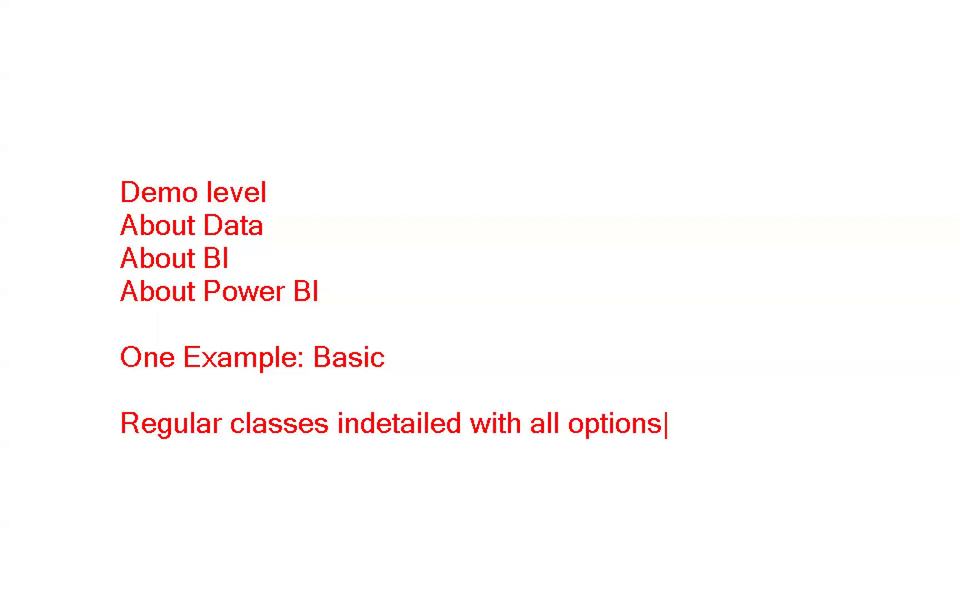
text([indepth )
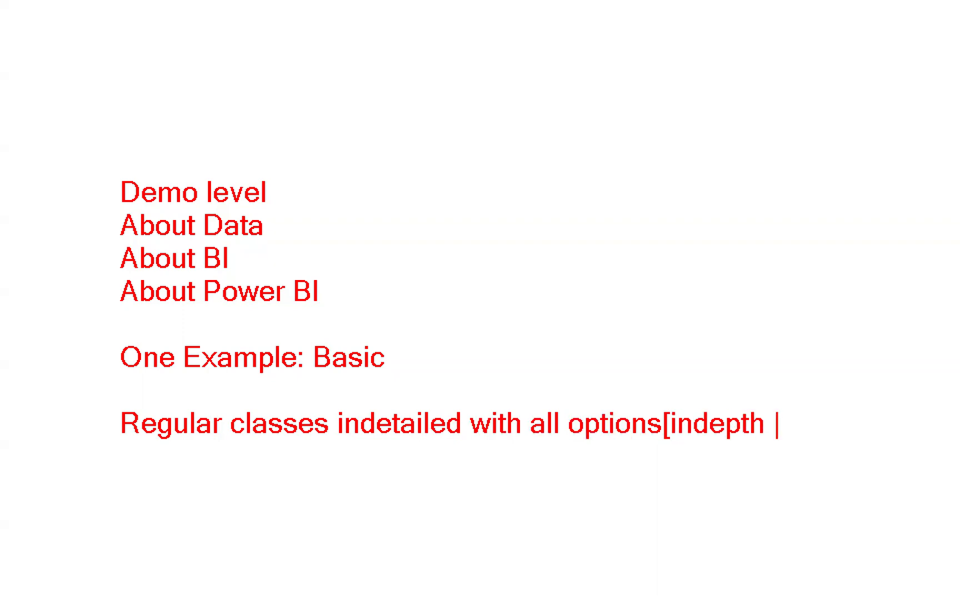
text(subject] )
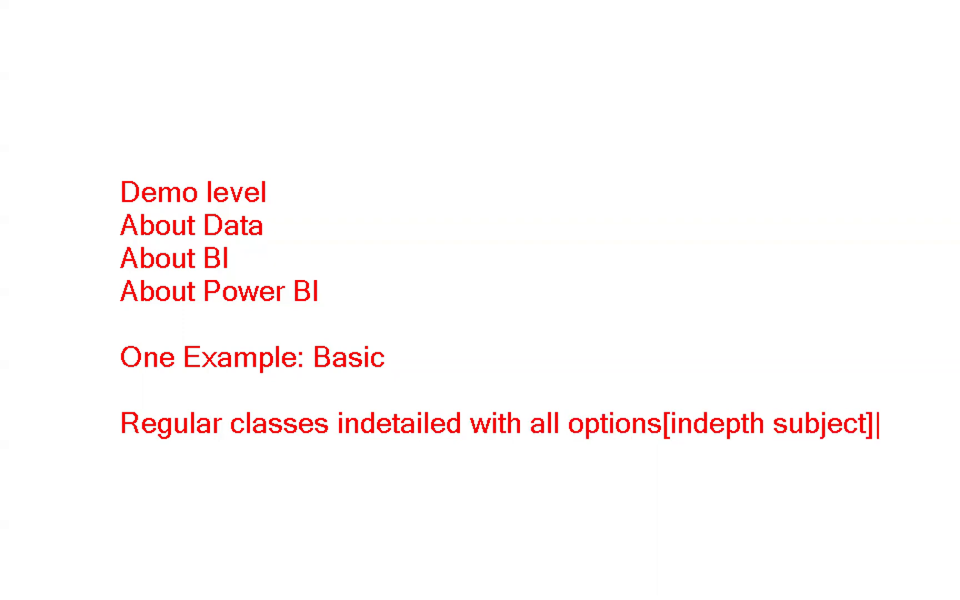
- Add the line "starting from tomorrow at 10 am" to the notes and close the blank writing screen
text(starti)
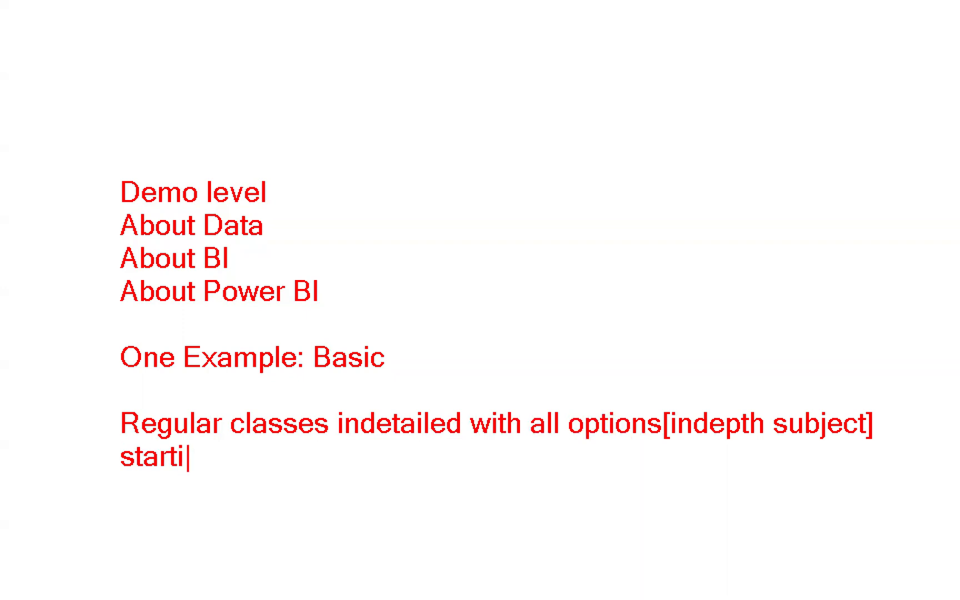
text(ng from )
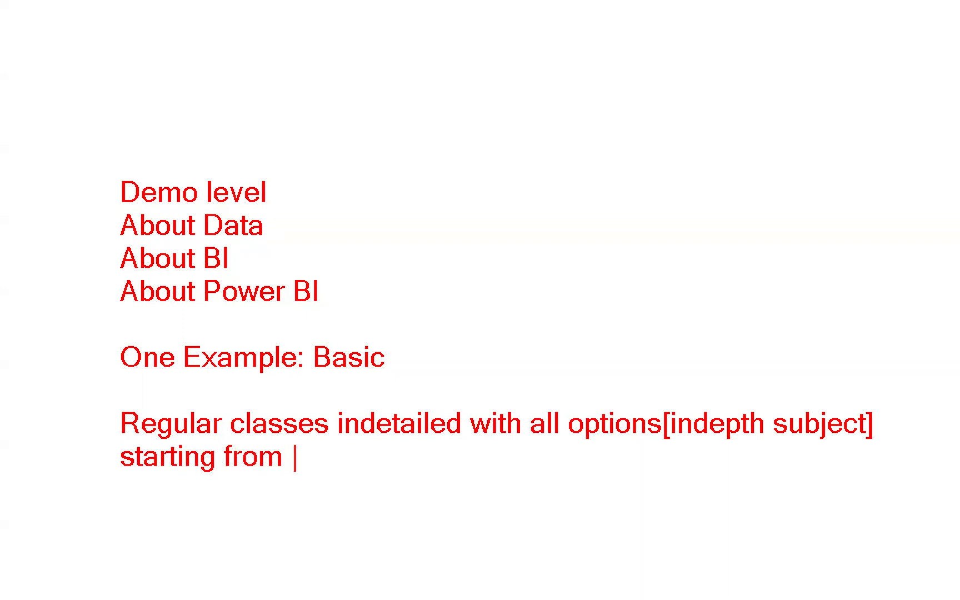
text(tomorrow at 10 amk)
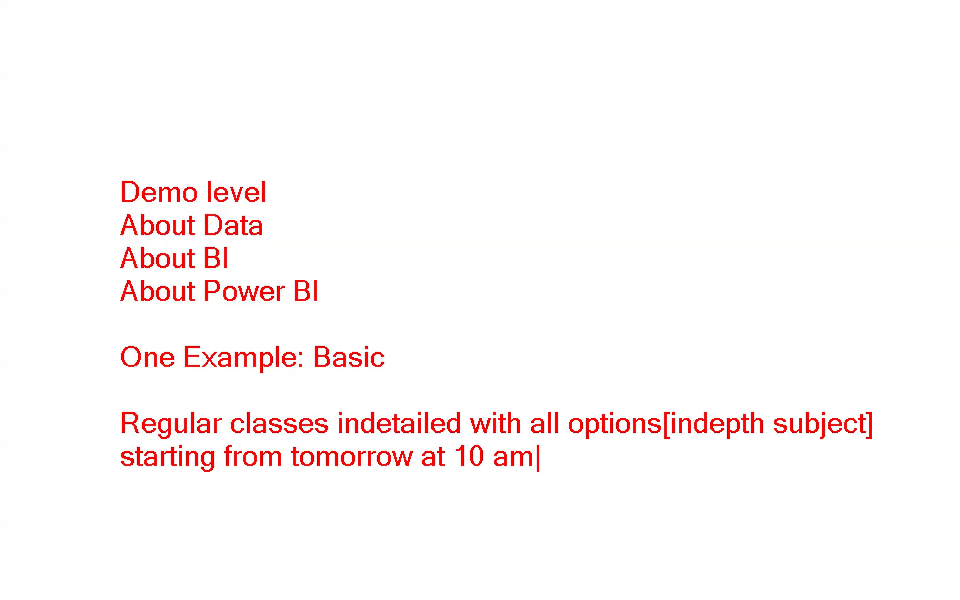
key(Escape)
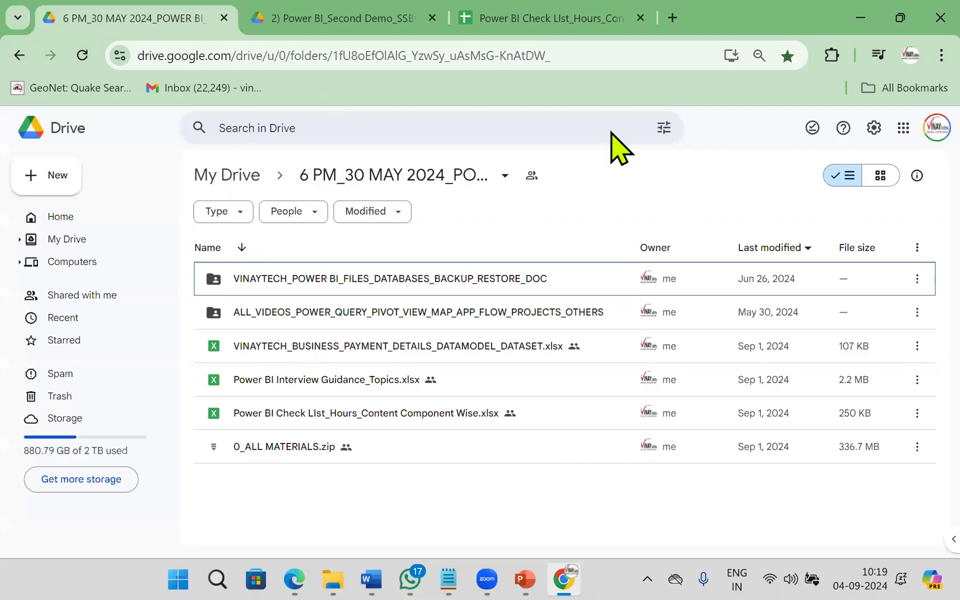
- Switch to WhatsApp, open the 9 AM_26 JUN 24_ONLINE POWER BI_VINAY TECH group and find the 02-09-24 video announcement
click(631, 279)
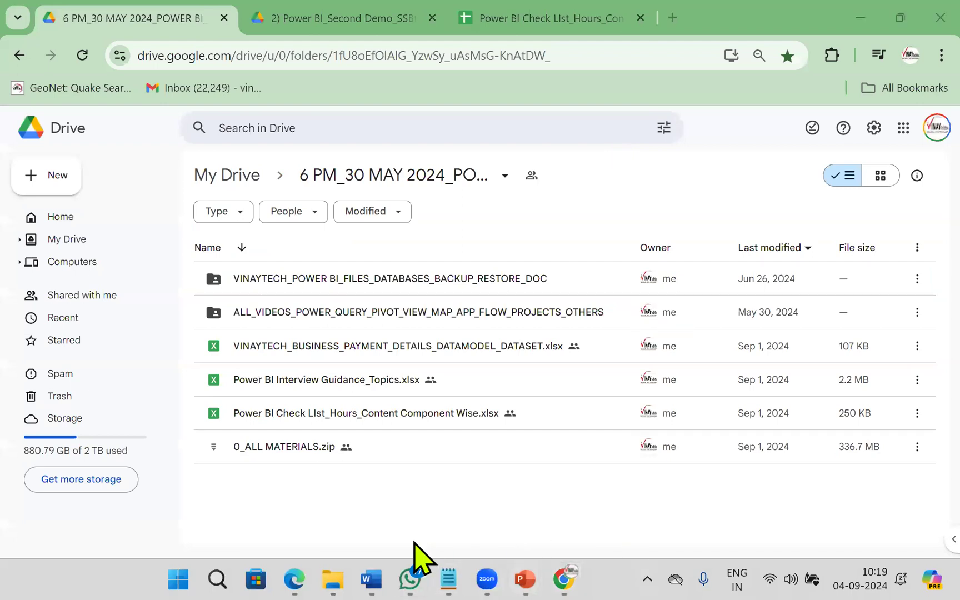
click(411, 577)
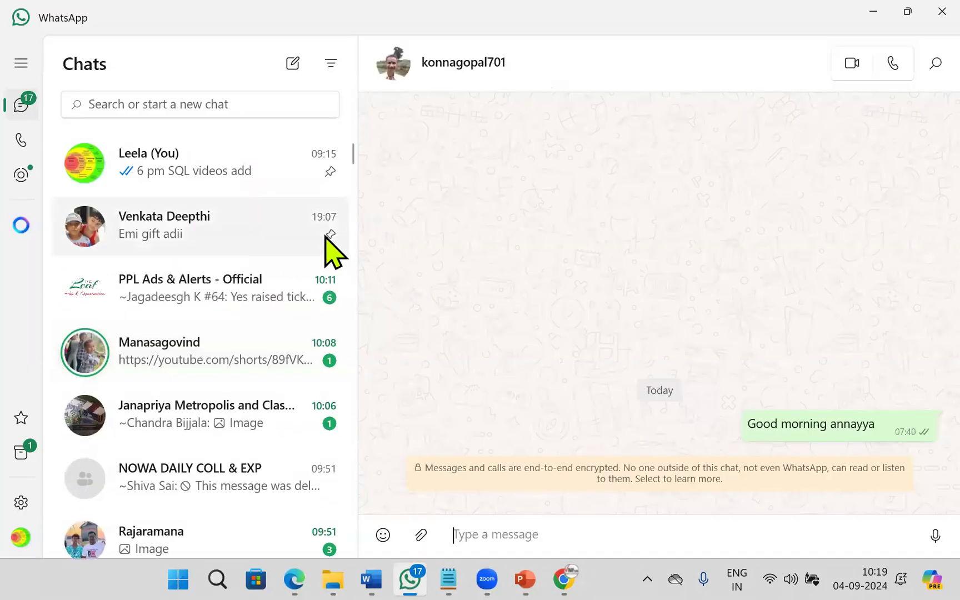
scroll(331, 253, down, 5)
scroll(328, 259, down, 10)
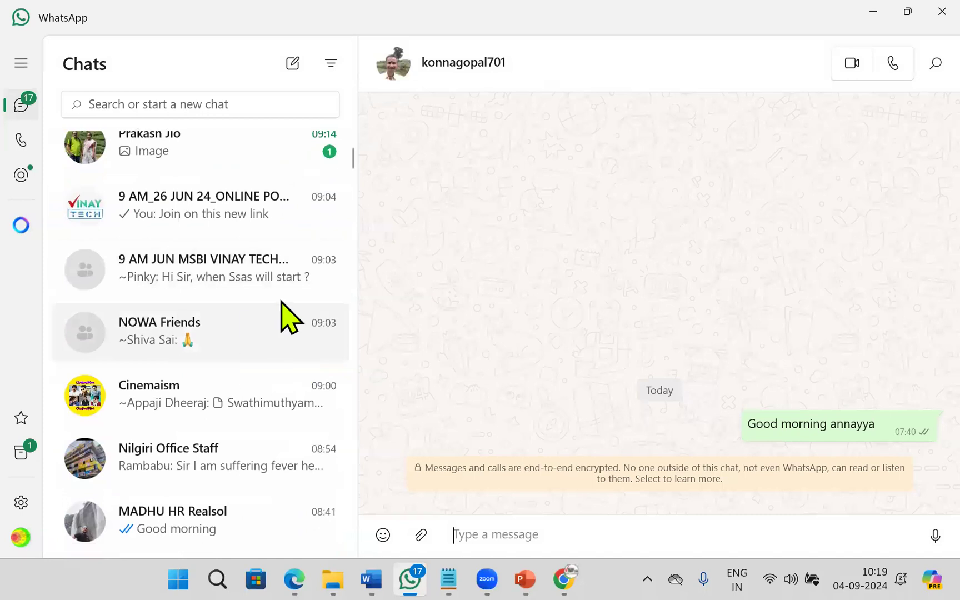
click(239, 214)
scroll(788, 470, up, 2)
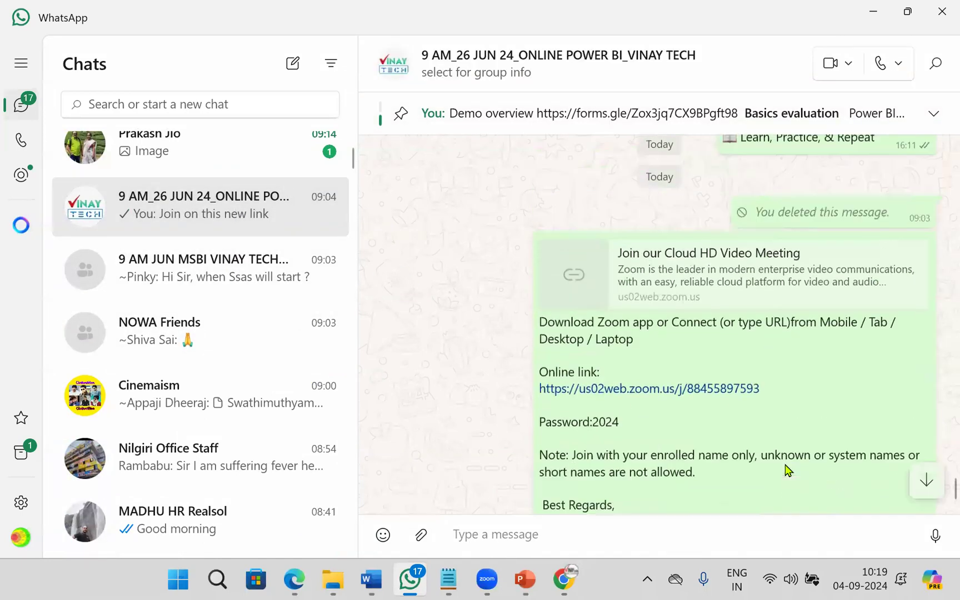
scroll(788, 469, up, 5)
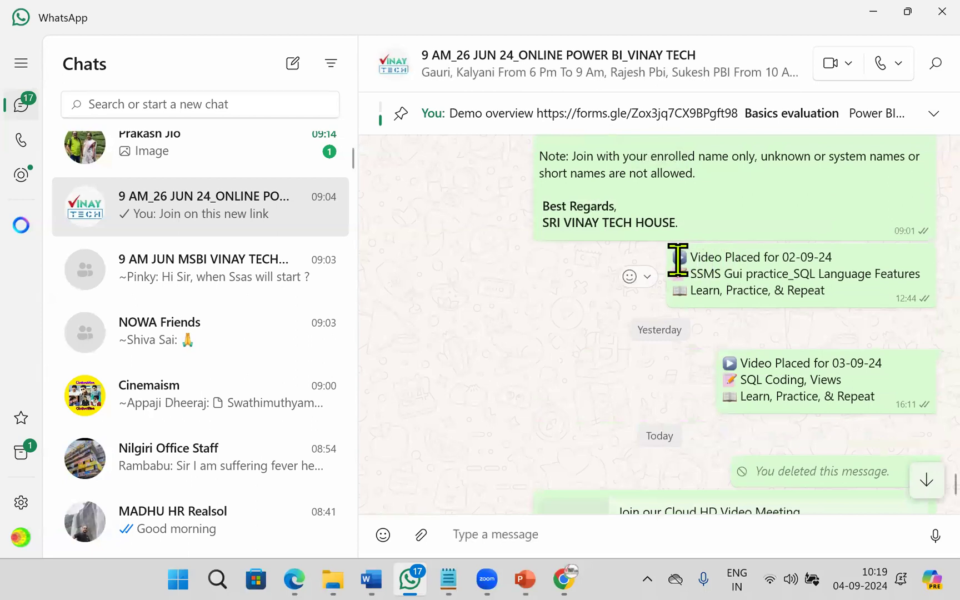
- Highlight the date, topic and "Learn, Practice, & Repeat" lines of the 02-09-24 video announcement one after another
drag(677, 259, 866, 250)
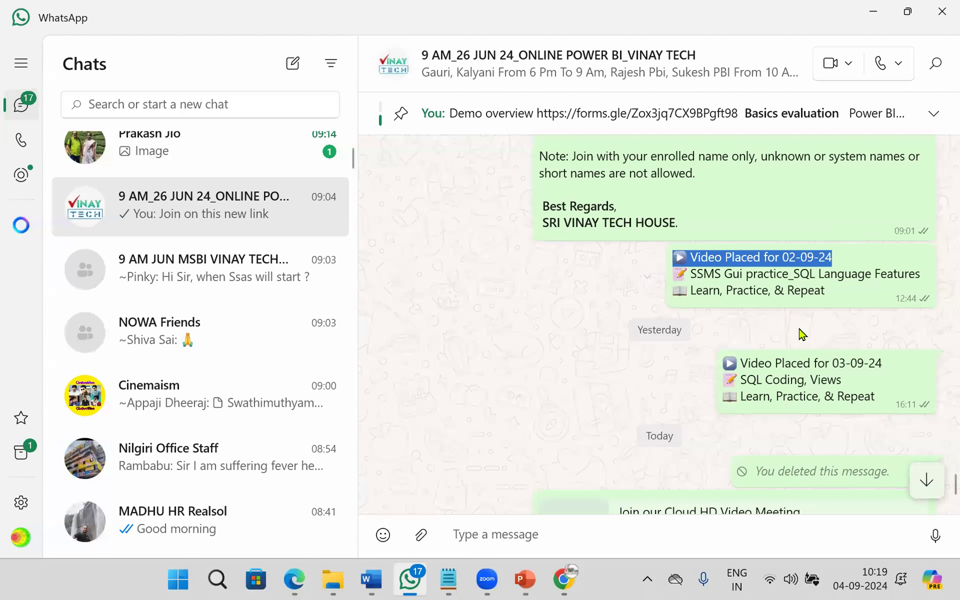
drag(690, 273, 922, 274)
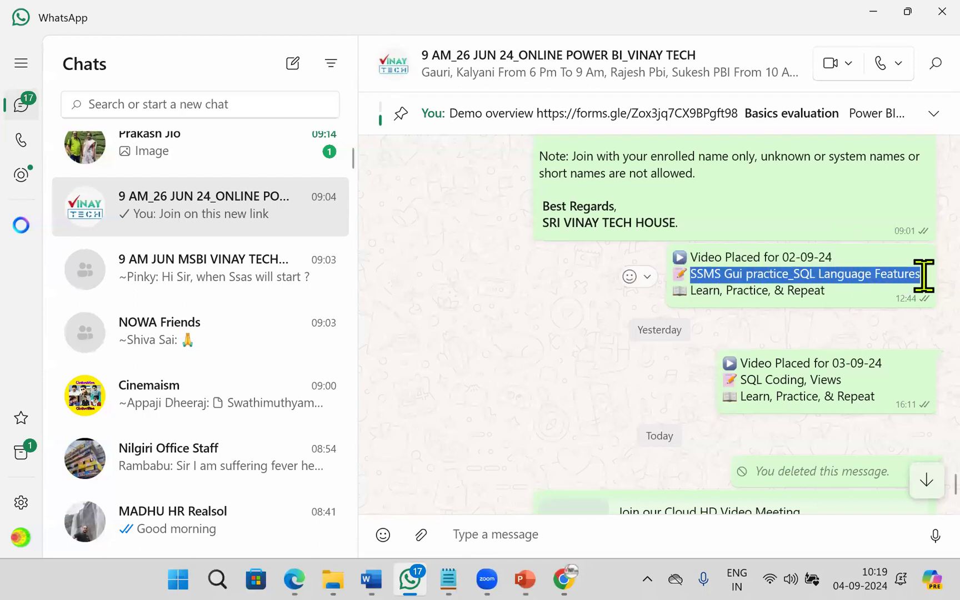
drag(686, 290, 838, 292)
- Review the group's late-August messages, including the daily video announcements and session notices
scroll(765, 355, up, 4)
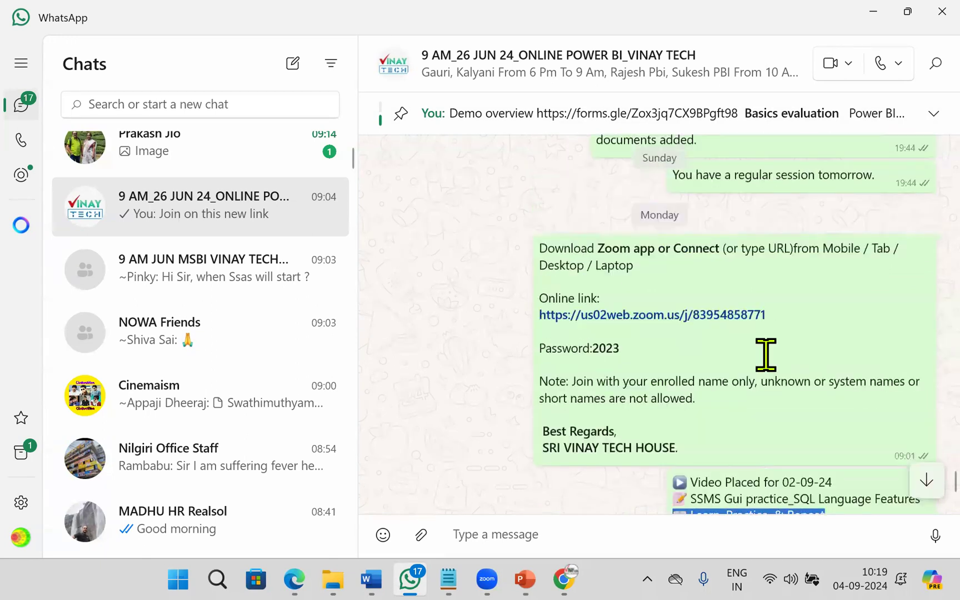
scroll(766, 356, up, 15)
scroll(774, 371, up, 10)
scroll(766, 355, down, 1)
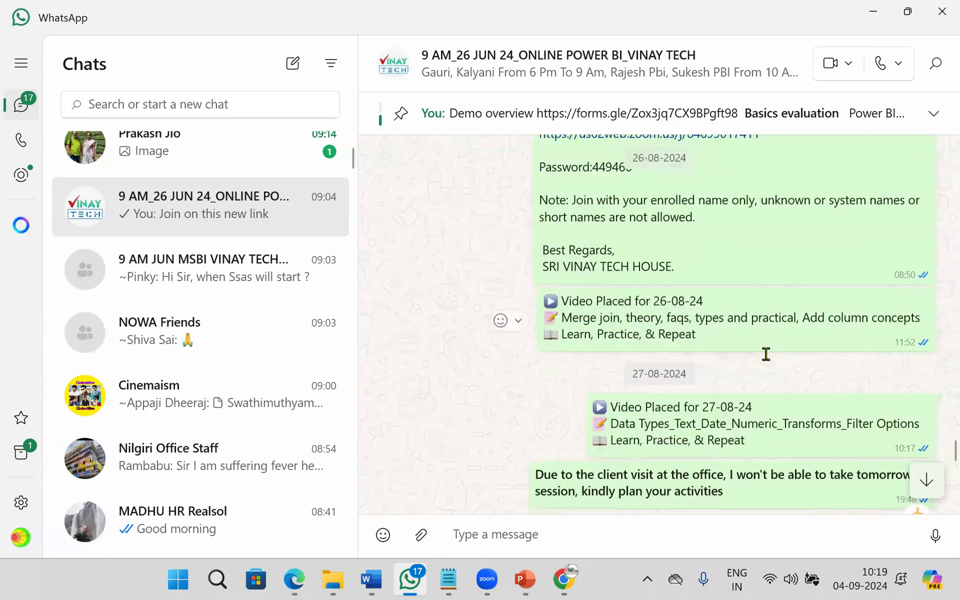
scroll(765, 354, down, 4)
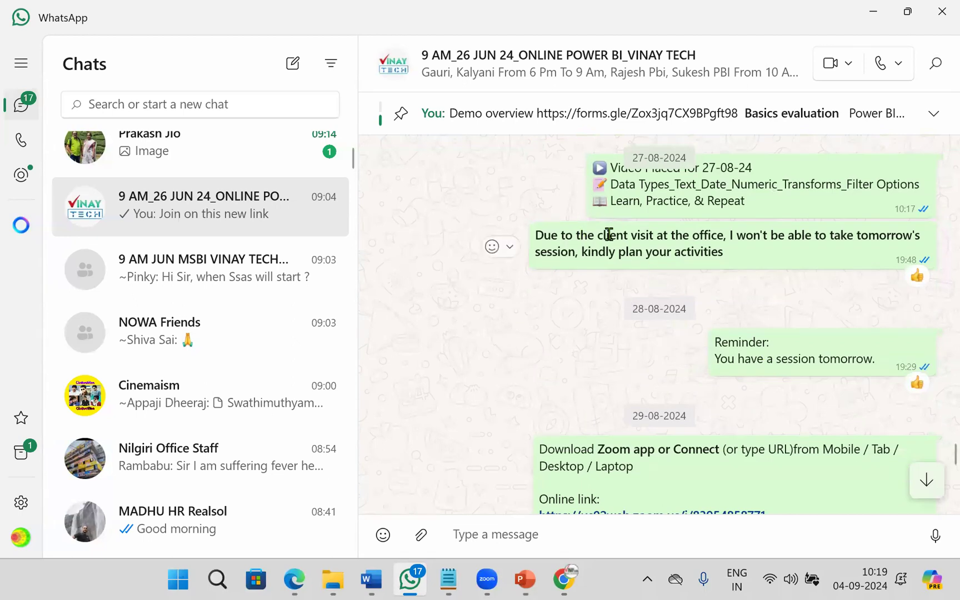
scroll(844, 461, up, 10)
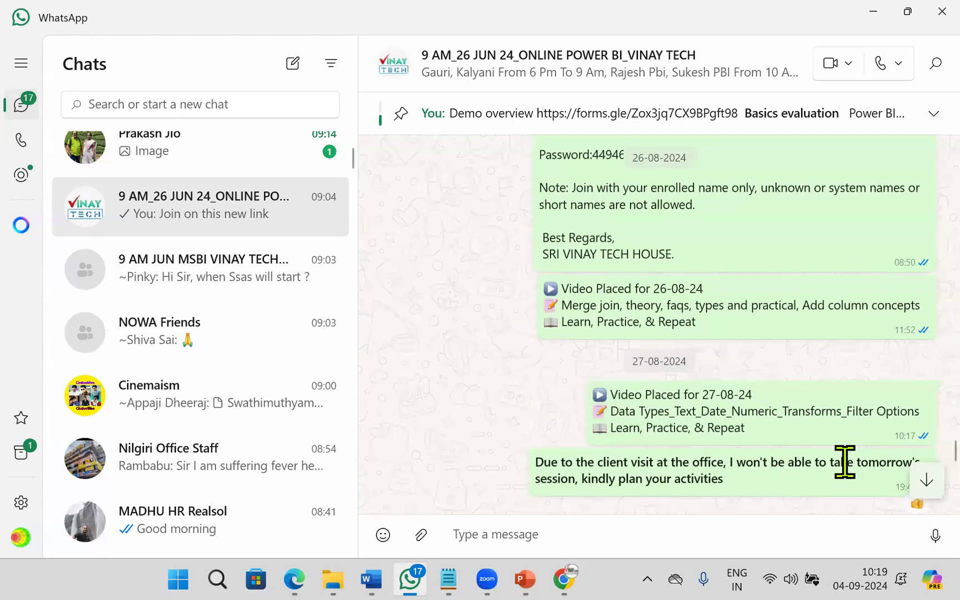
scroll(844, 461, up, 1)
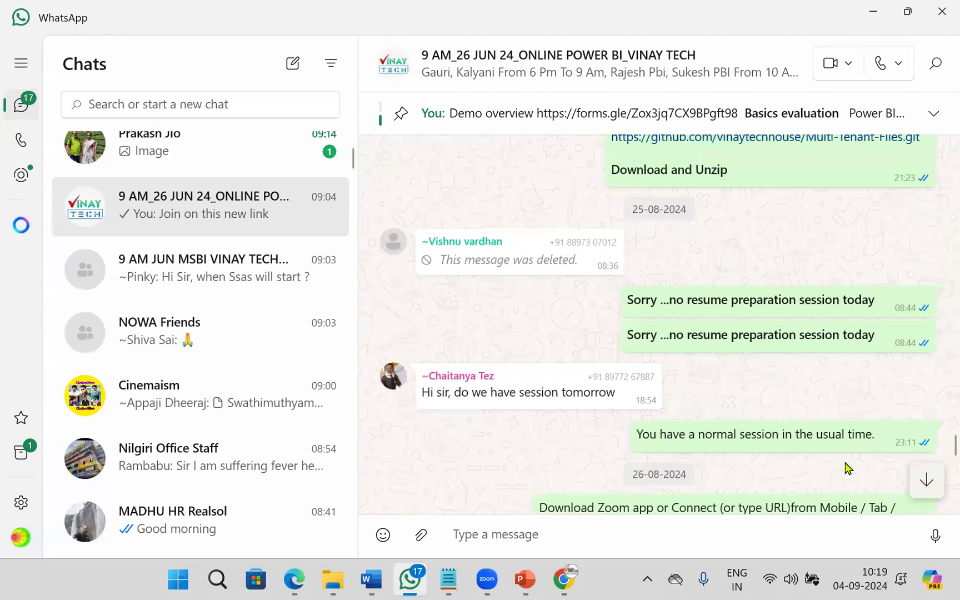
- Search the WhatsApp chats for "got" to show students who found jobs, and minimize WhatsApp
click(158, 115)
text(got)
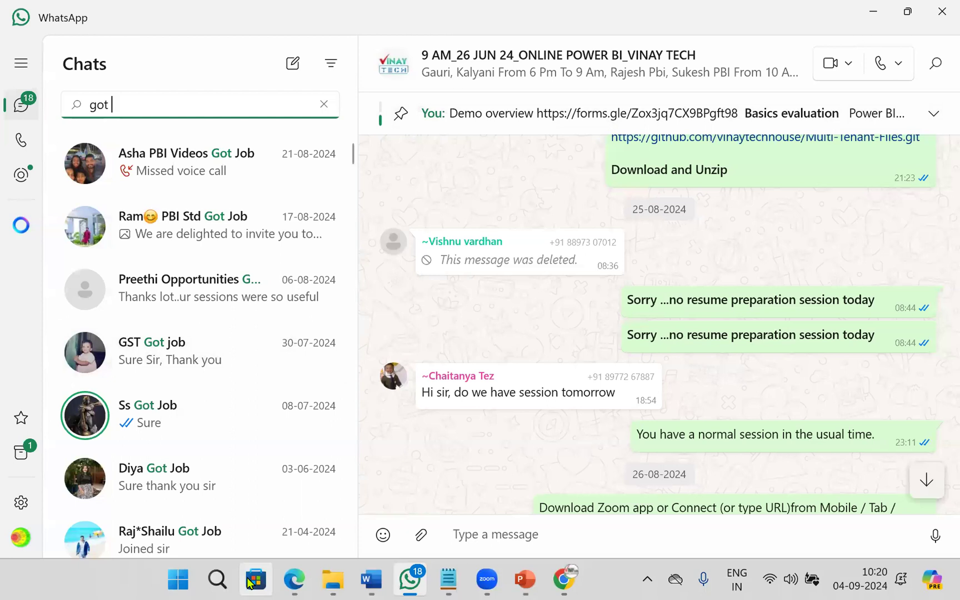
click(872, 23)
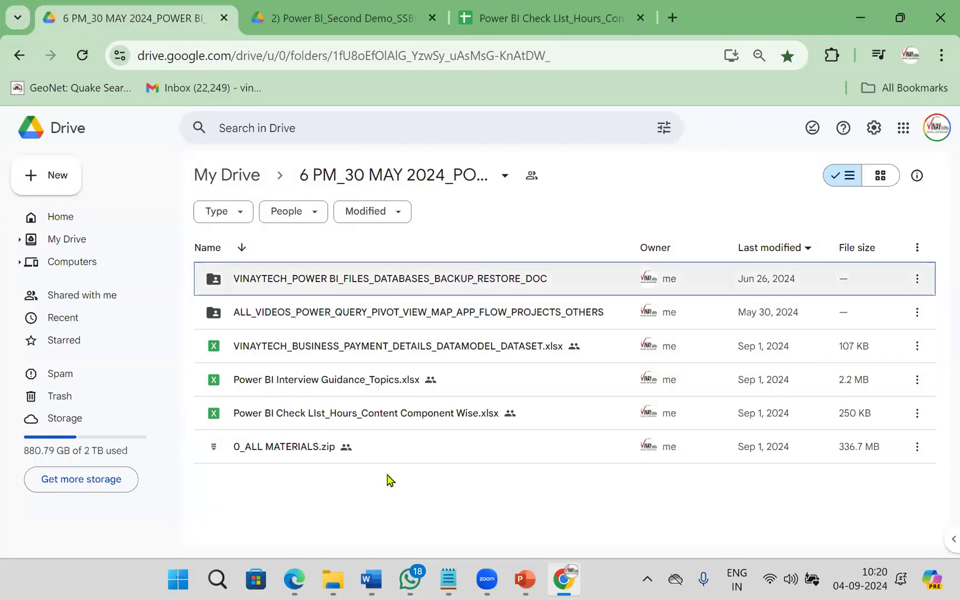
- Return to WhatsApp and replace the chat search with "opp" to show the job opportunity chats
mouse_move(563, 581)
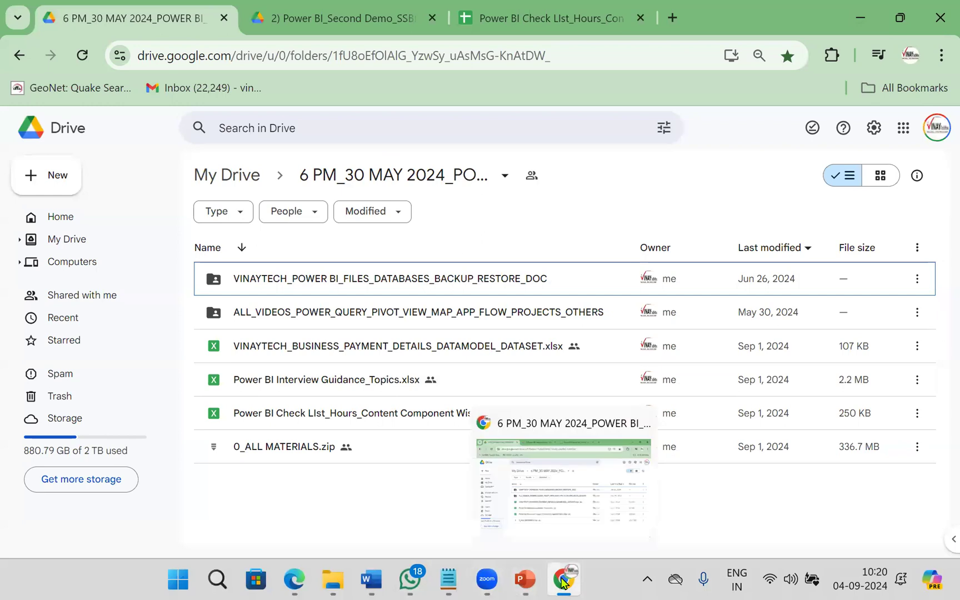
click(562, 580)
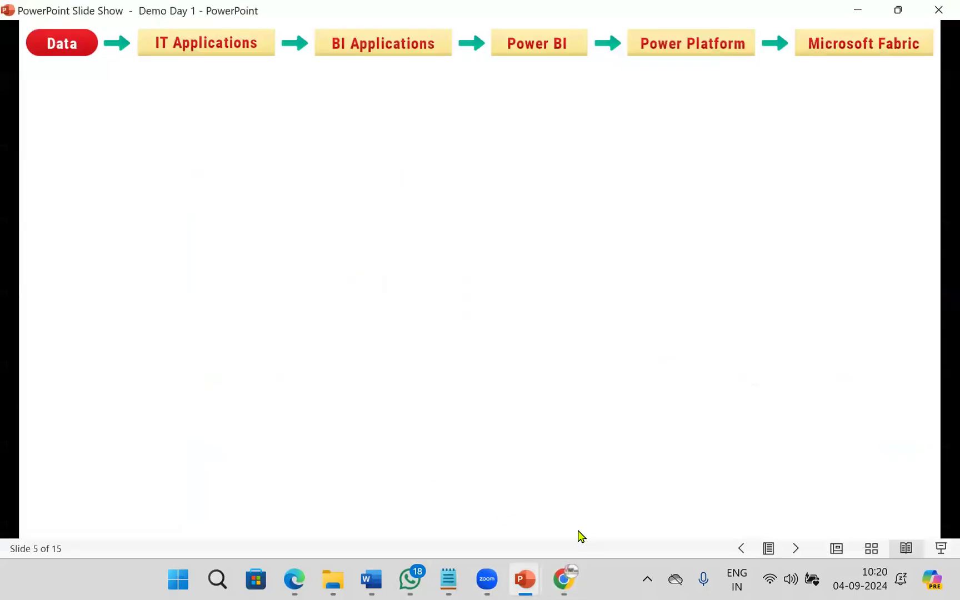
click(410, 579)
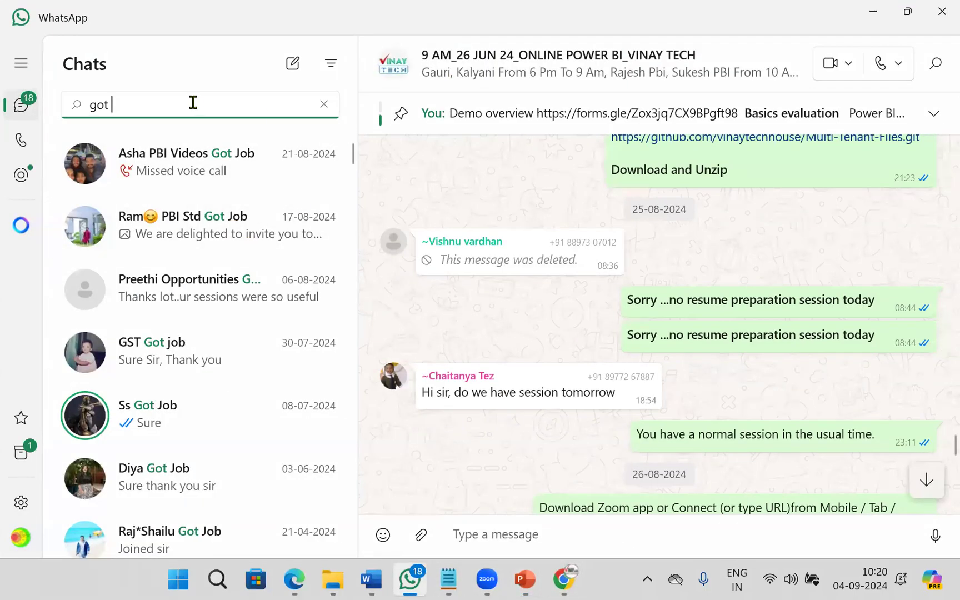
click(324, 109)
text(opp)
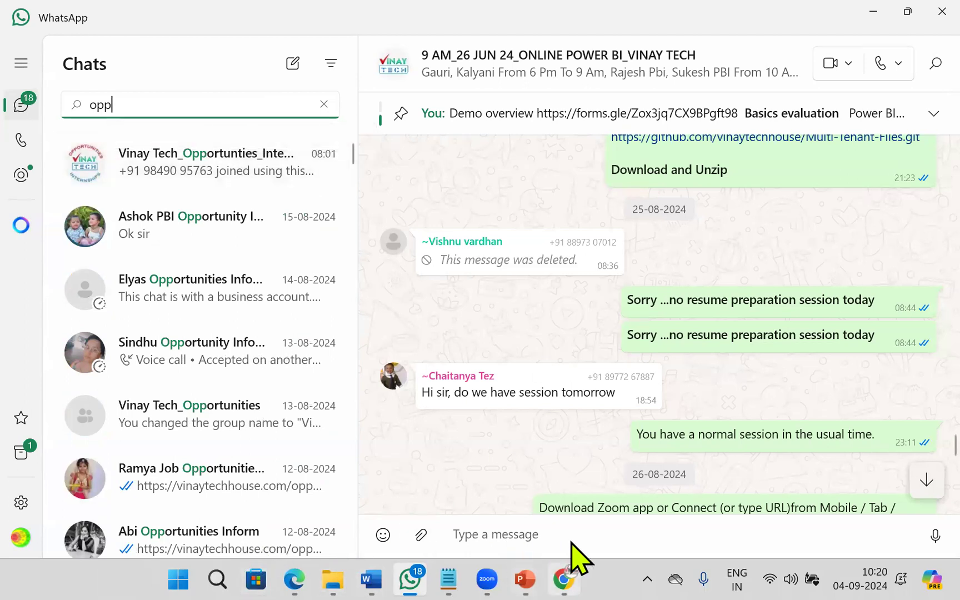
- Switch to Chrome and open the bookmarked Gmail inbox in a new browser tab
click(563, 577)
click(674, 29)
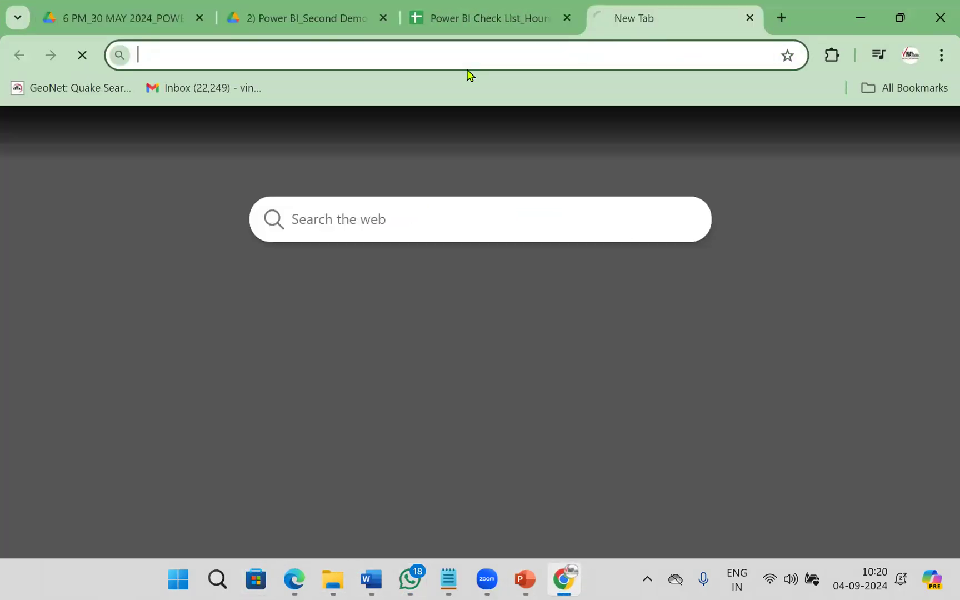
click(158, 90)
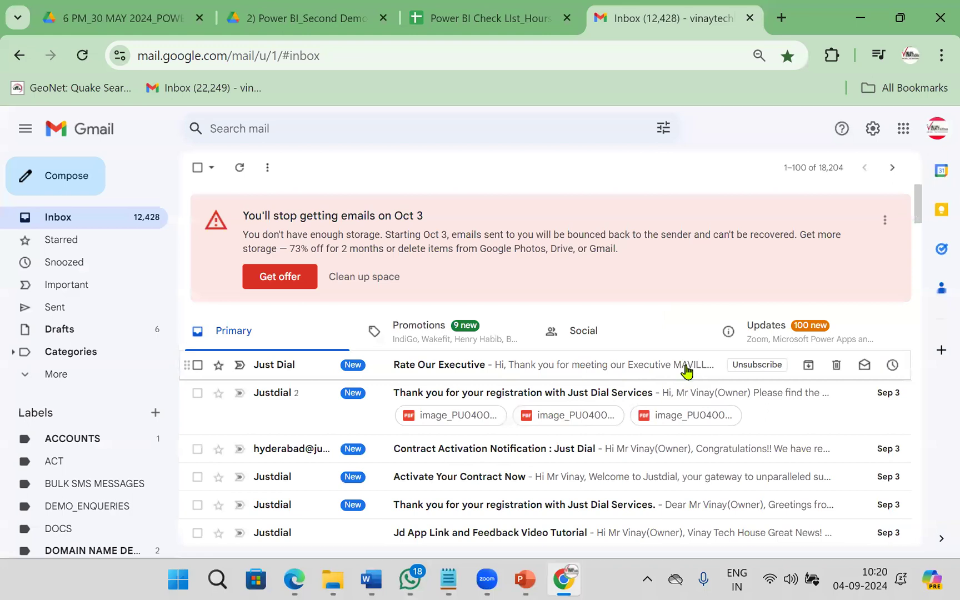
- Find the forwarded JD email from Aug 13 in the inbox, open it and expand its first message
scroll(687, 369, down, 5)
scroll(689, 368, up, 2)
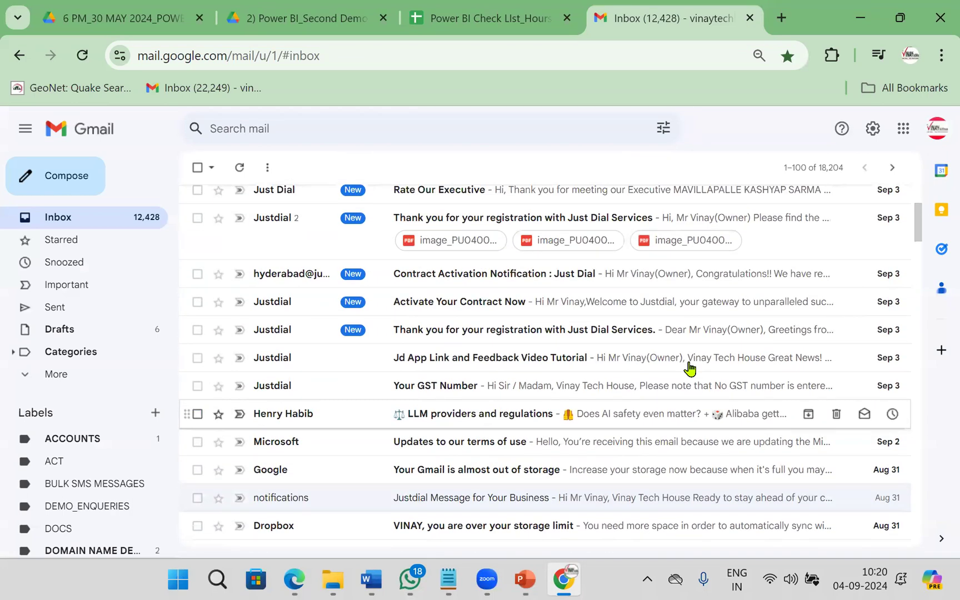
scroll(689, 367, down, 10)
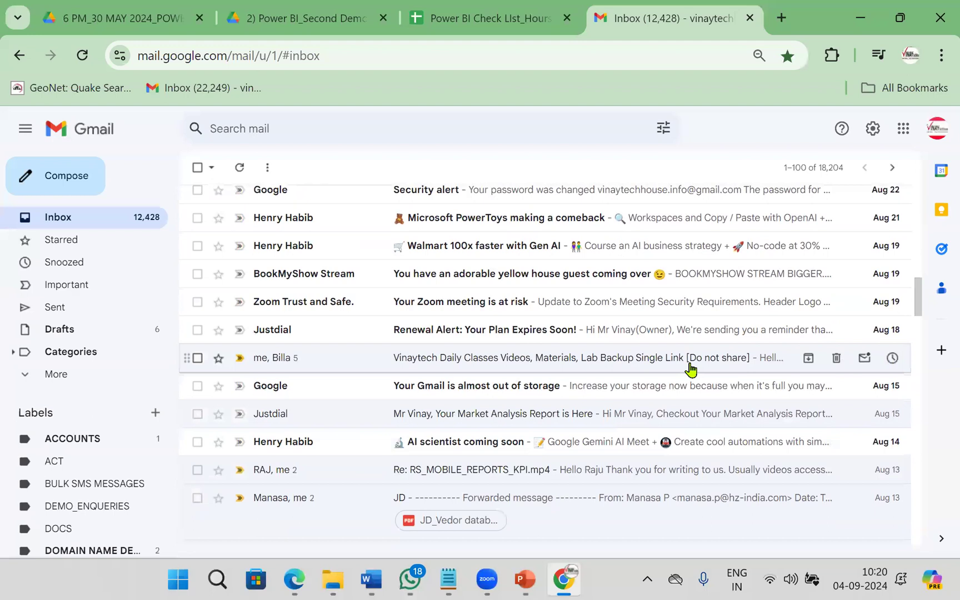
scroll(696, 369, down, 5)
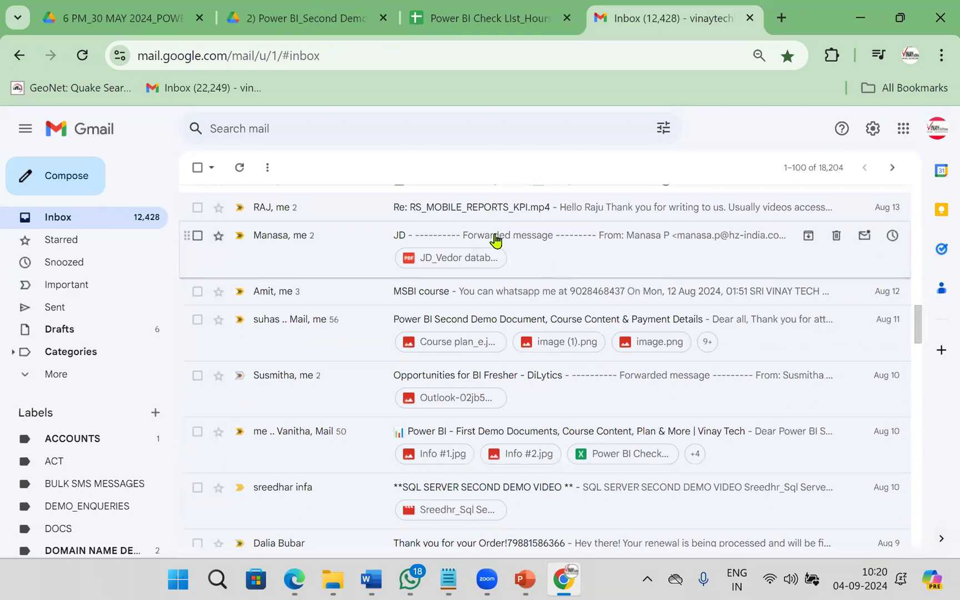
click(468, 240)
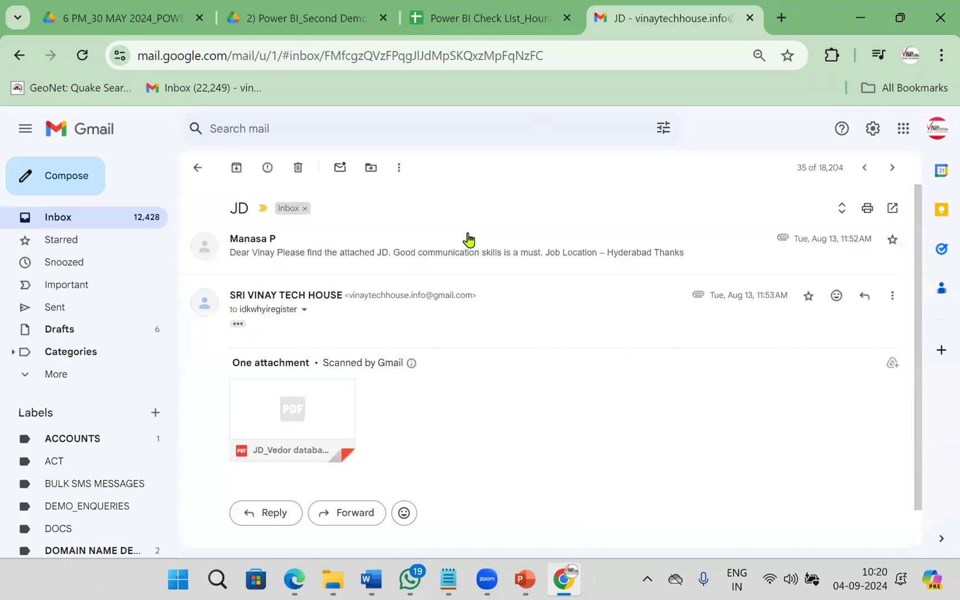
click(276, 251)
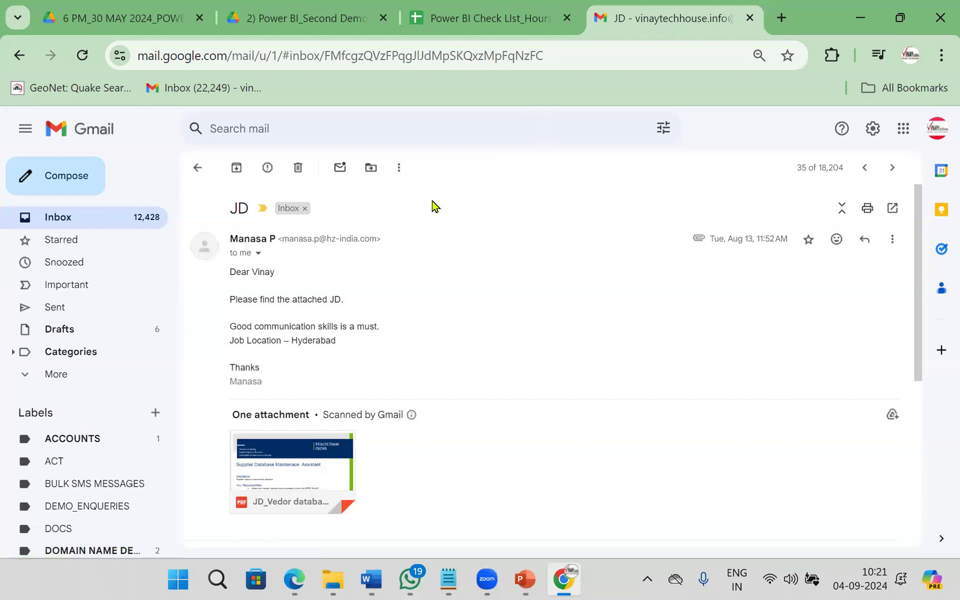
- Return to the inbox, search the mail for "Job description" and dismiss the tip about sorting search results
click(194, 168)
click(308, 123)
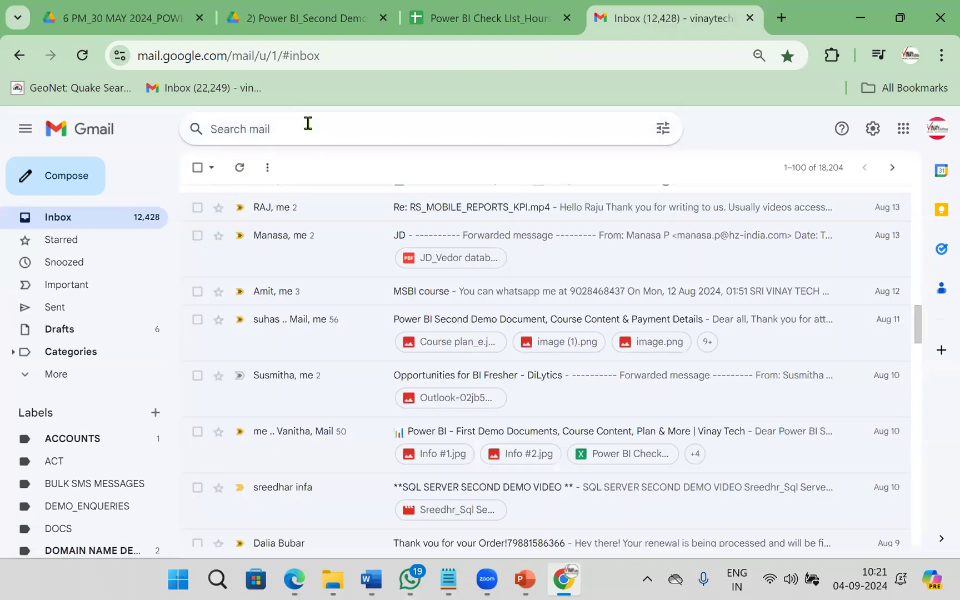
text(JD)
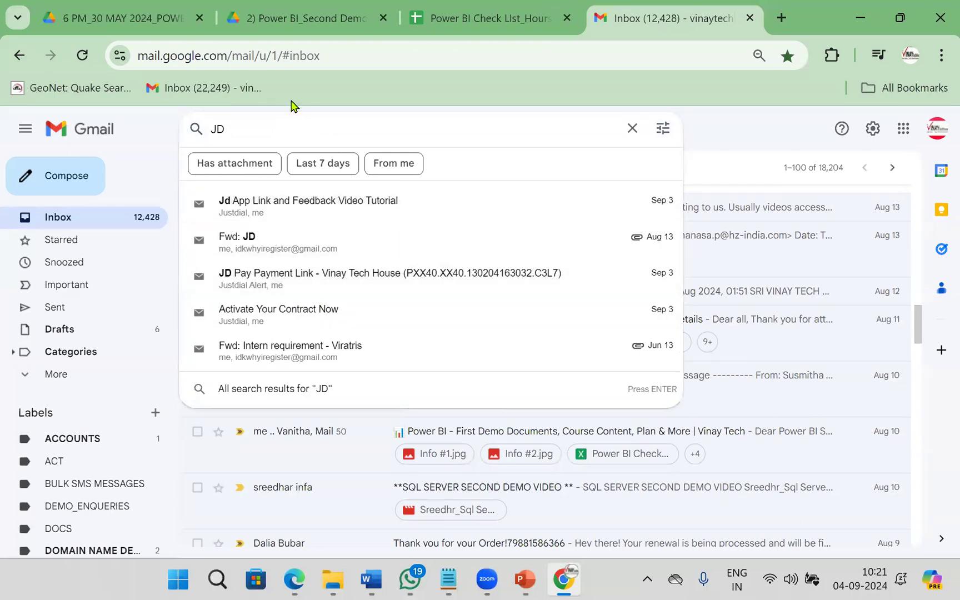
key(BackSpace)
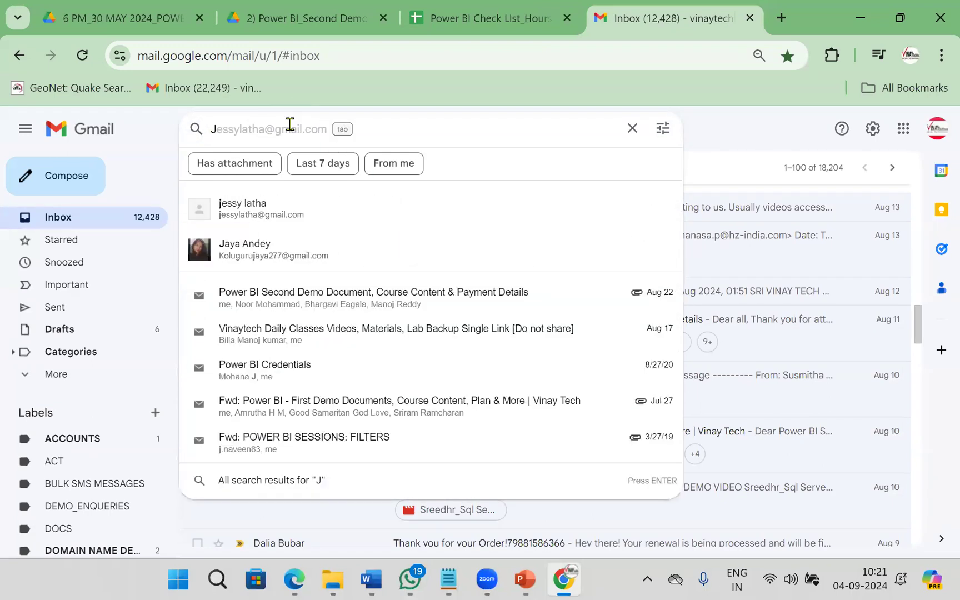
text(ob de)
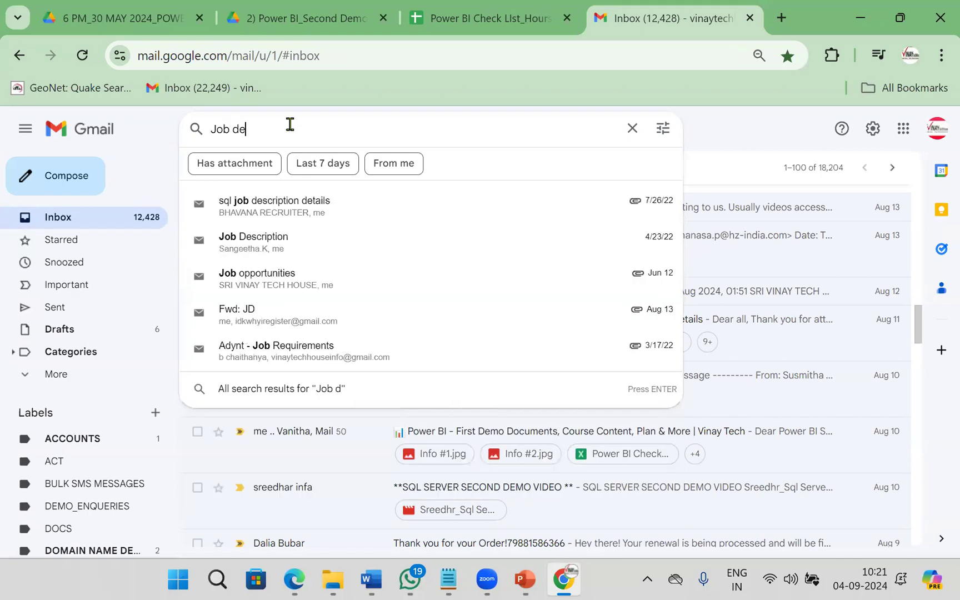
text(scription)
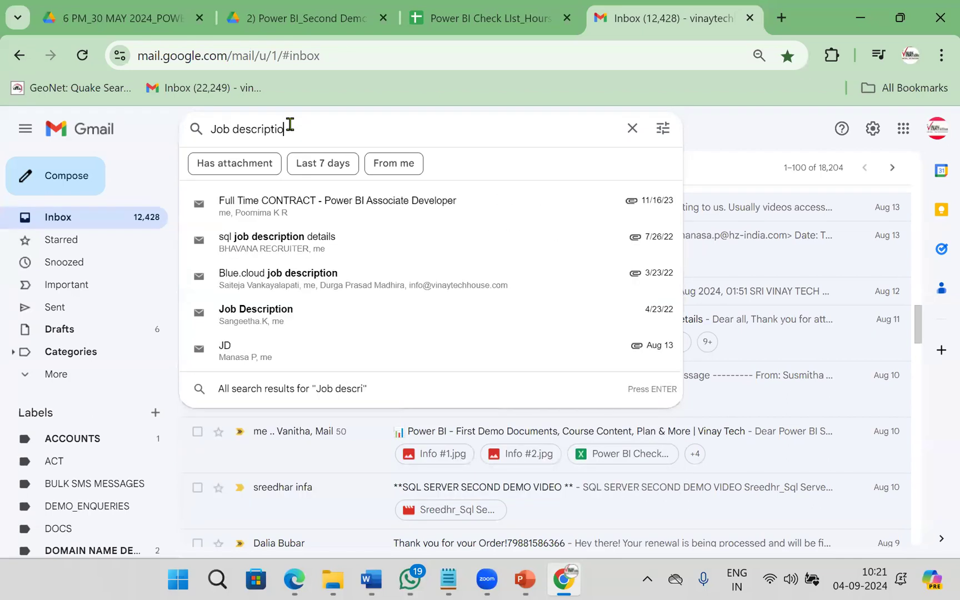
key(Return)
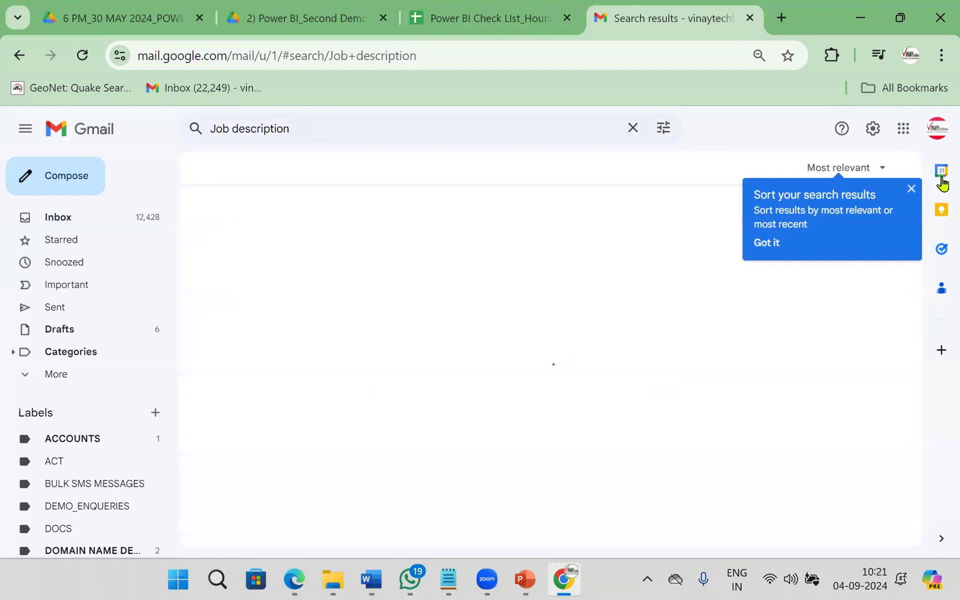
click(911, 189)
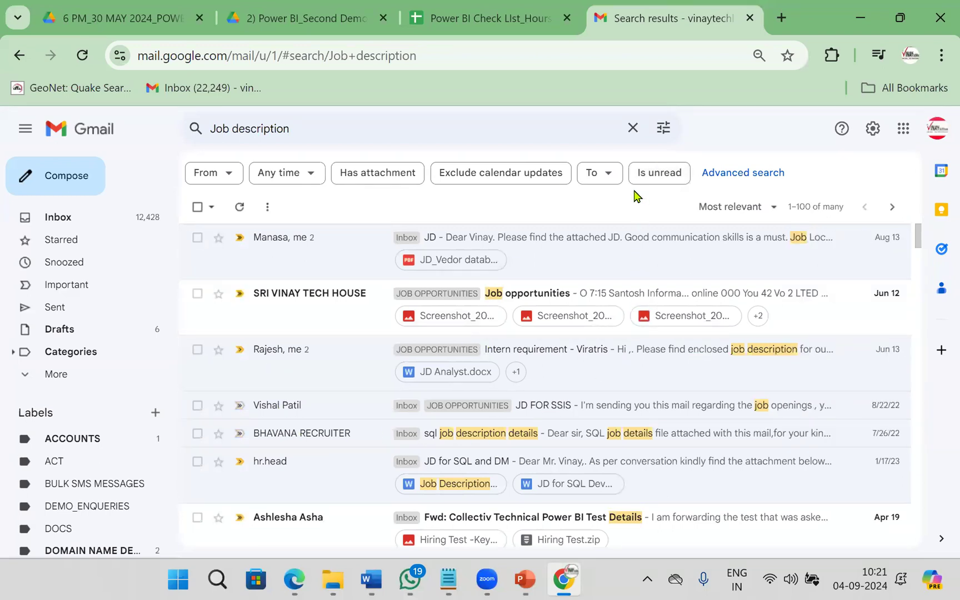
- Open the "Intern requirement - Viratris" email, highlight its job description line, return to the results and clear the search text
click(483, 351)
drag(247, 299, 550, 302)
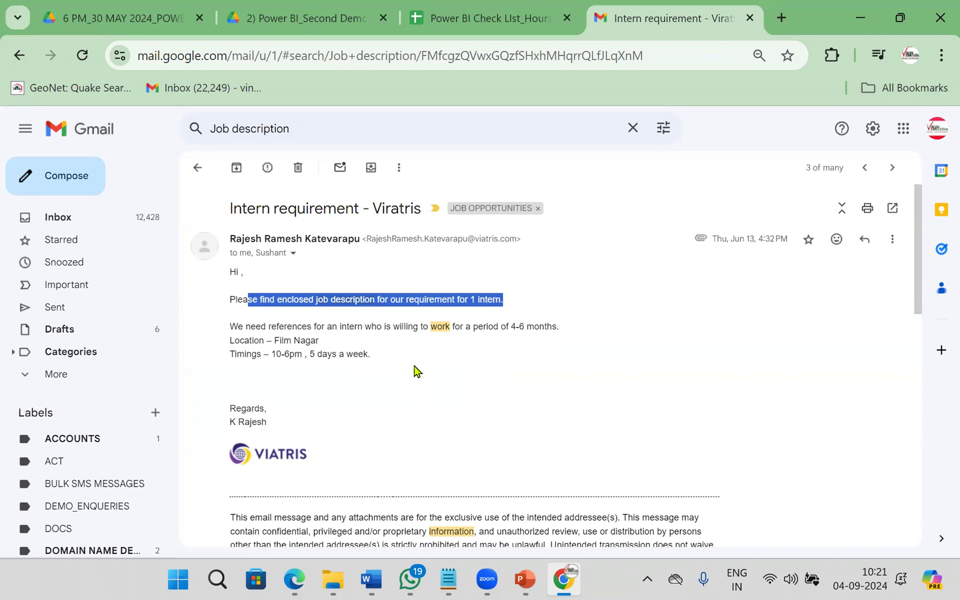
click(198, 168)
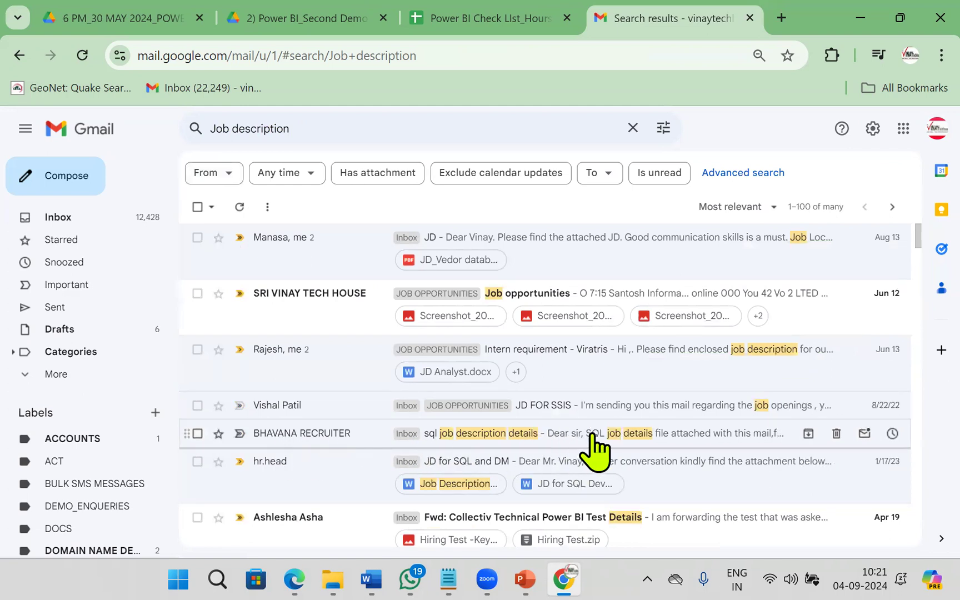
click(633, 128)
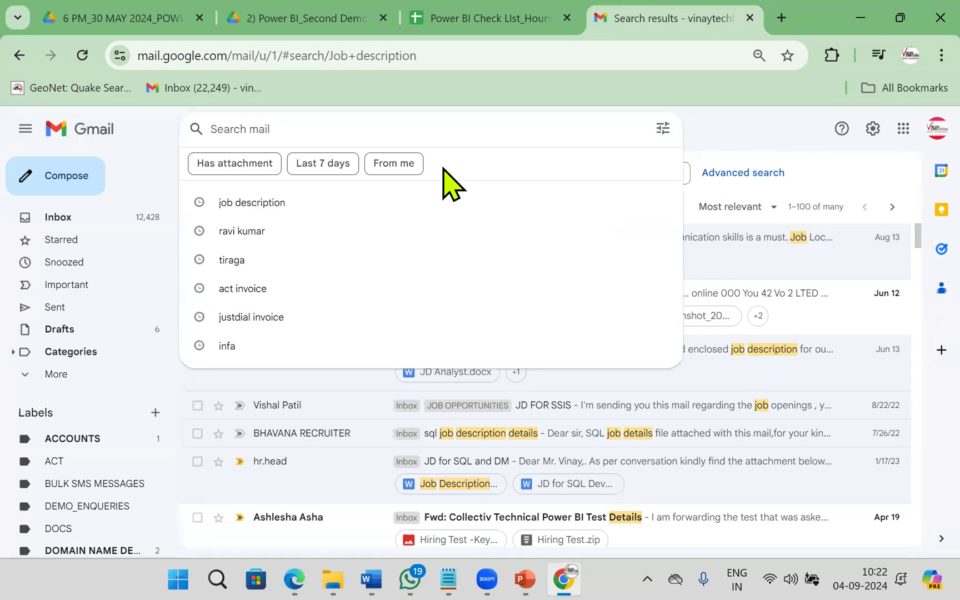
click(773, 127)
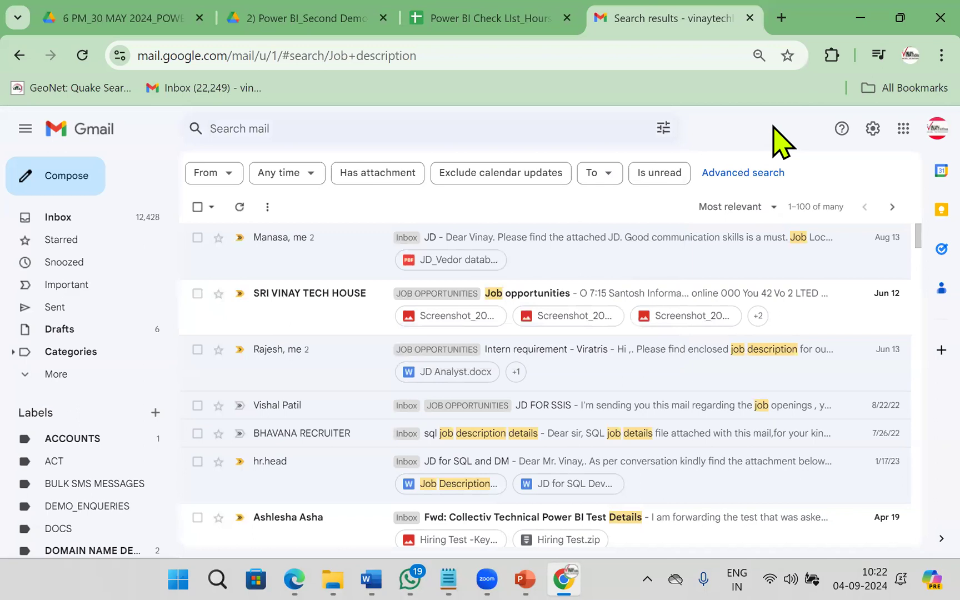
- Switch to the Demo Day 1 slide show in PowerPoint and go back to the two demo sessions' content on slide 2
mouse_move(530, 572)
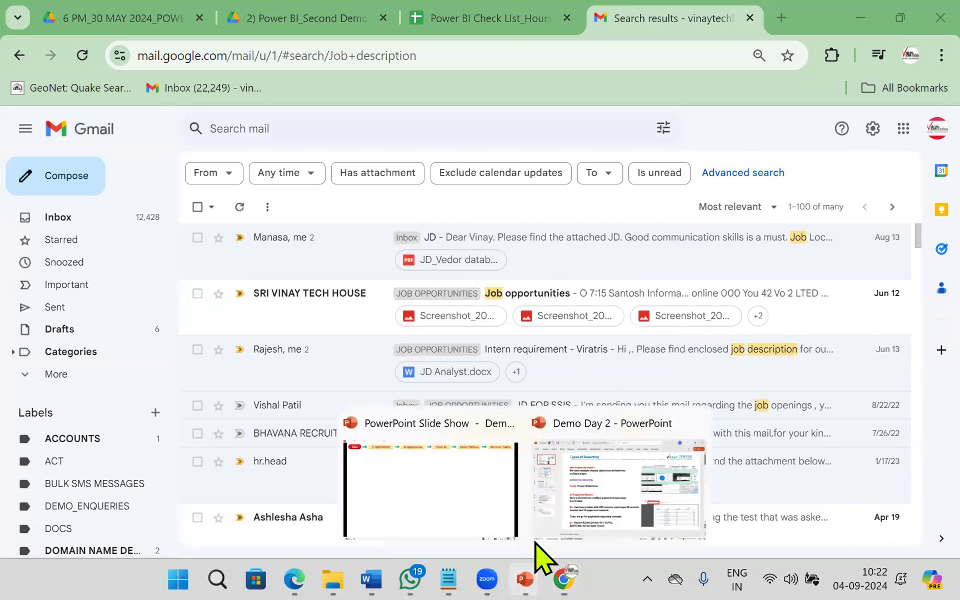
click(452, 510)
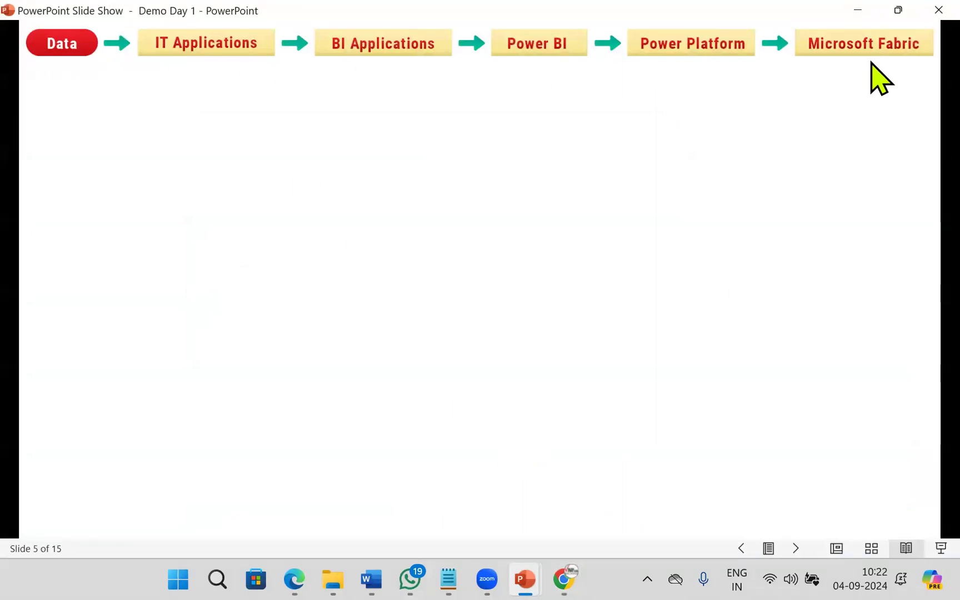
key(Left)
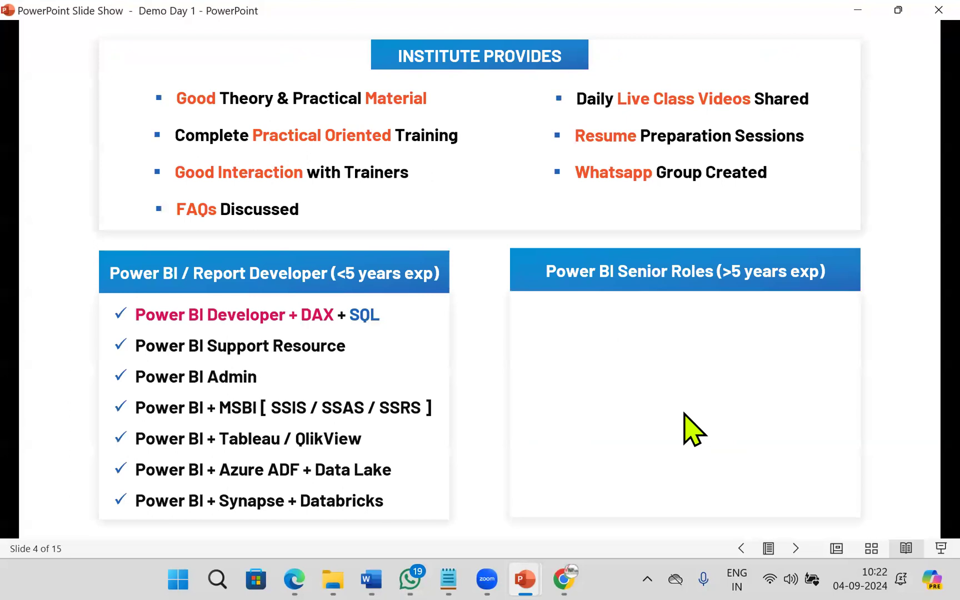
key(Left)
key(Left)
key(Left)
key(Left)
key(Left)
key(Left)
key(Left)
key(Left)
key(Right)
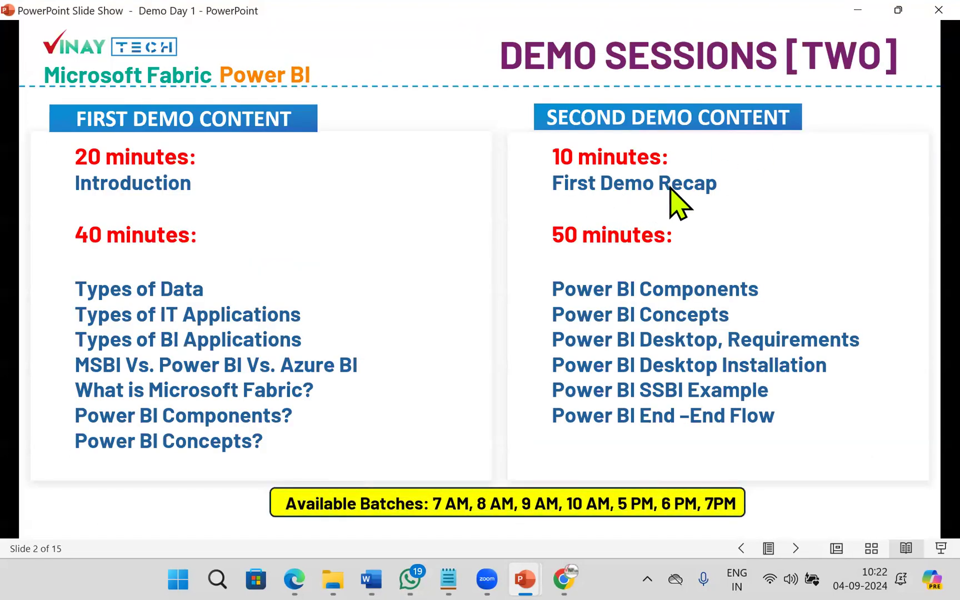
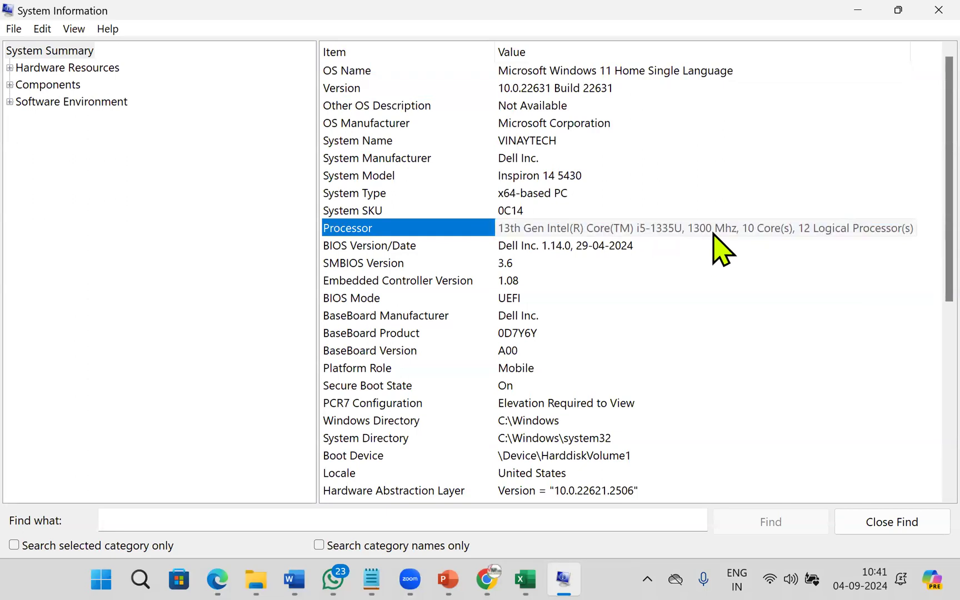
- Point out the installed physical memory and system type entries in System Information, hide the find bar and close the window
scroll(567, 336, down, 5)
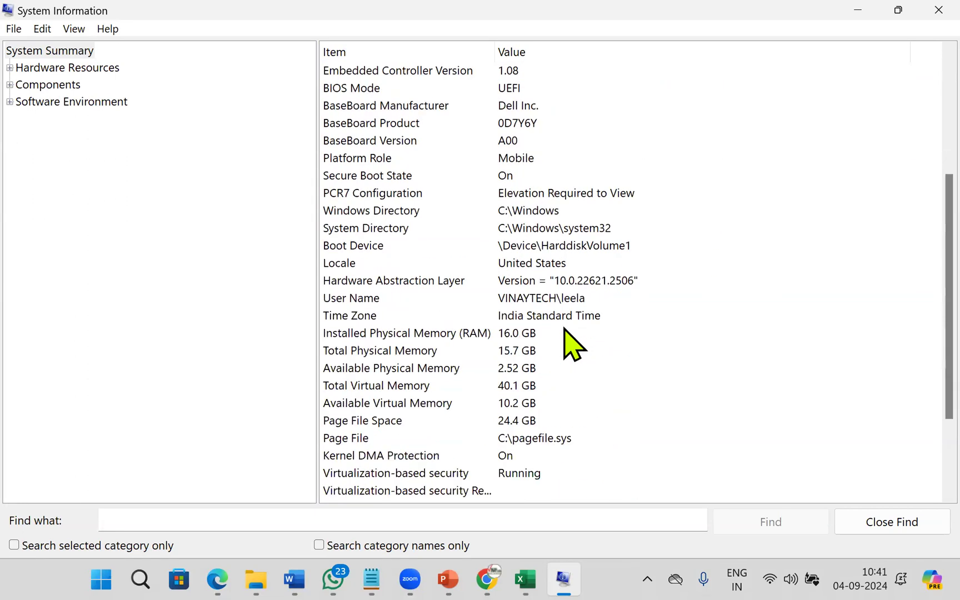
click(523, 285)
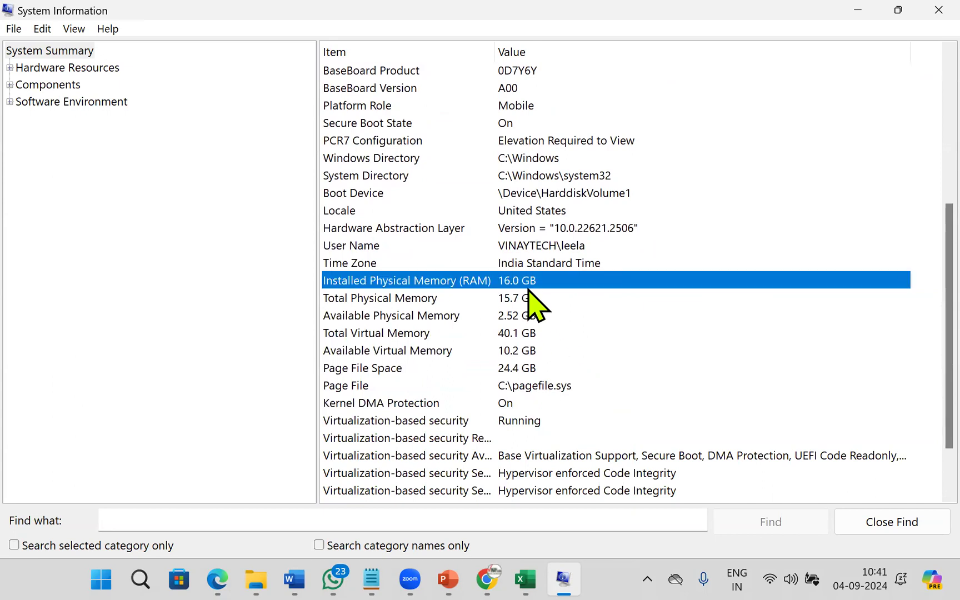
scroll(530, 300, up, 5)
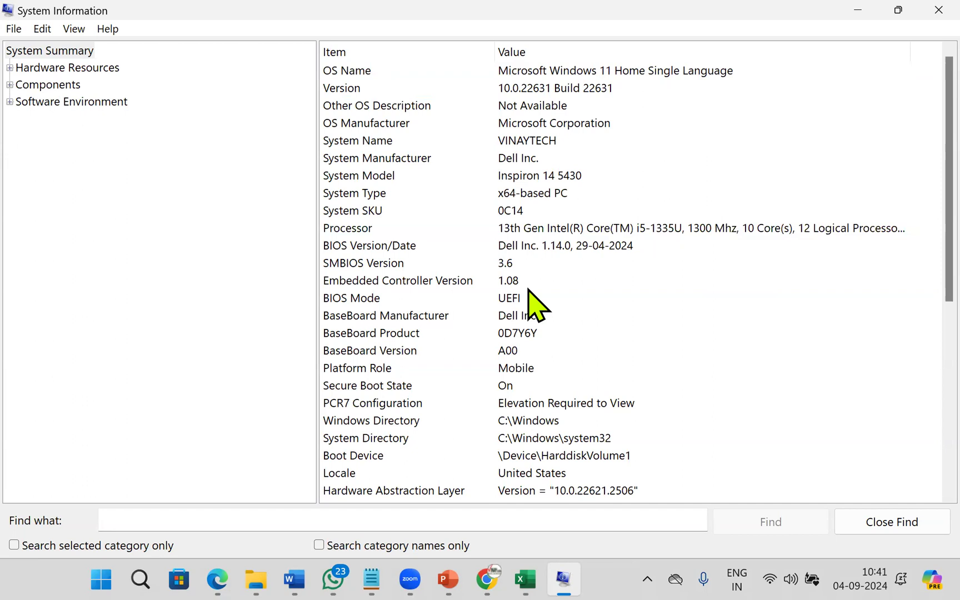
click(481, 196)
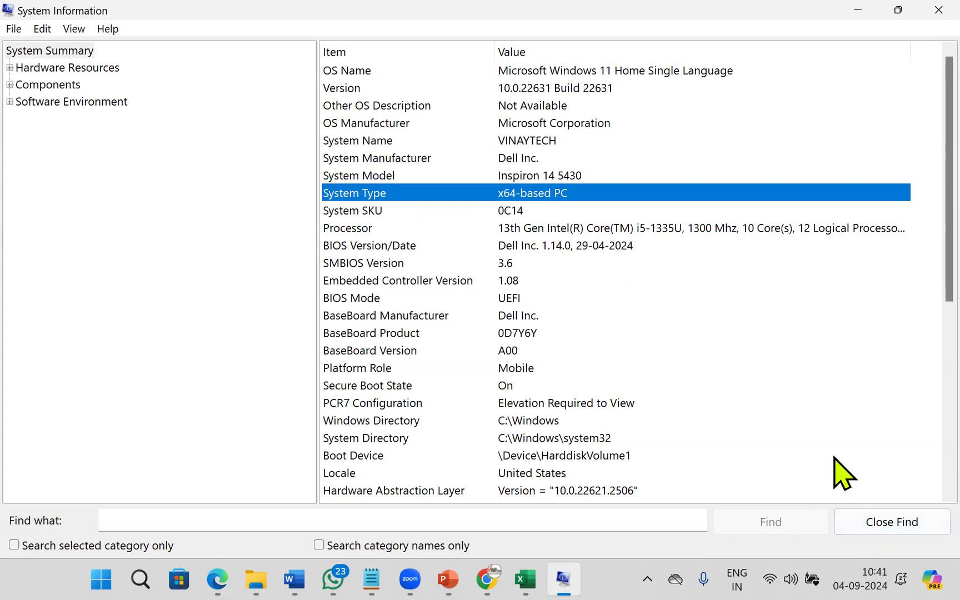
click(887, 525)
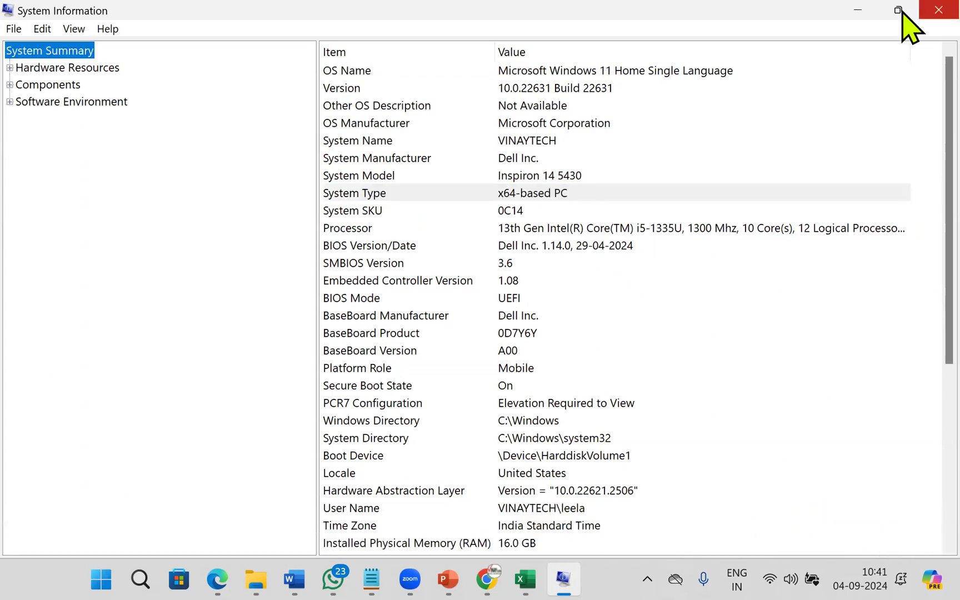
click(936, 12)
- Circle the Power BI desktop download question with the pen, then underline and tick "Cloud Desktop" and "Google it and download"
click(339, 389)
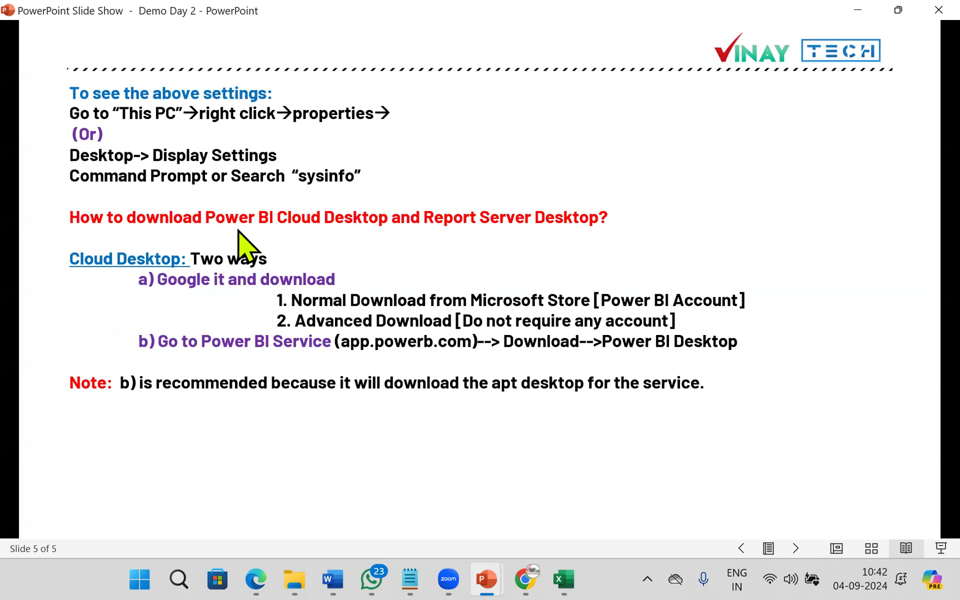
key(ctrl+p)
mouse_move(65, 233)
mouse_down()
mouse_move(298, 230)
mouse_move(633, 201)
mouse_move(75, 202)
mouse_move(99, 237)
mouse_up()
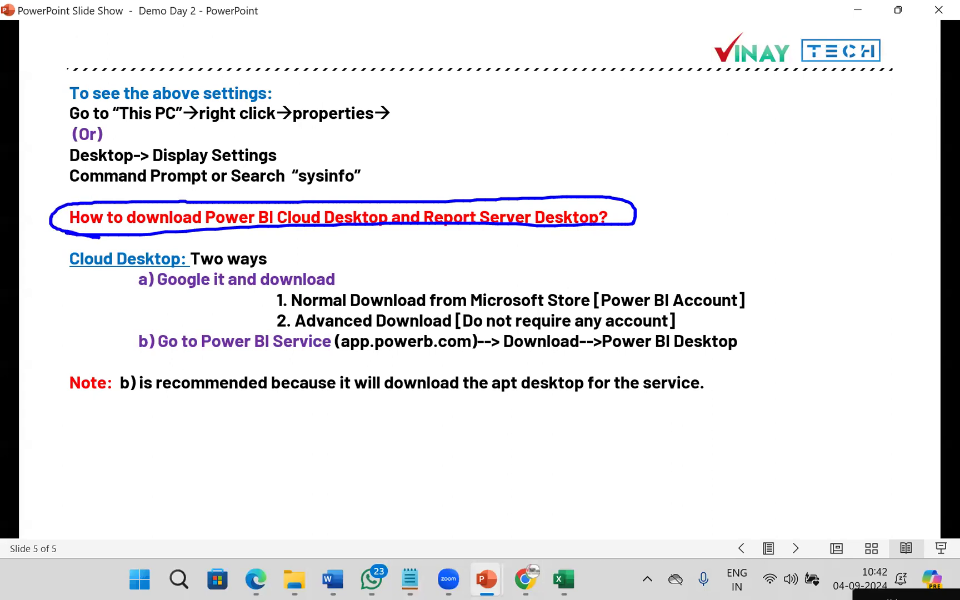
drag(133, 244, 170, 226)
drag(64, 268, 178, 266)
drag(152, 298, 228, 298)
mouse_move(303, 259)
mouse_down()
mouse_move(317, 267)
mouse_move(358, 237)
mouse_up()
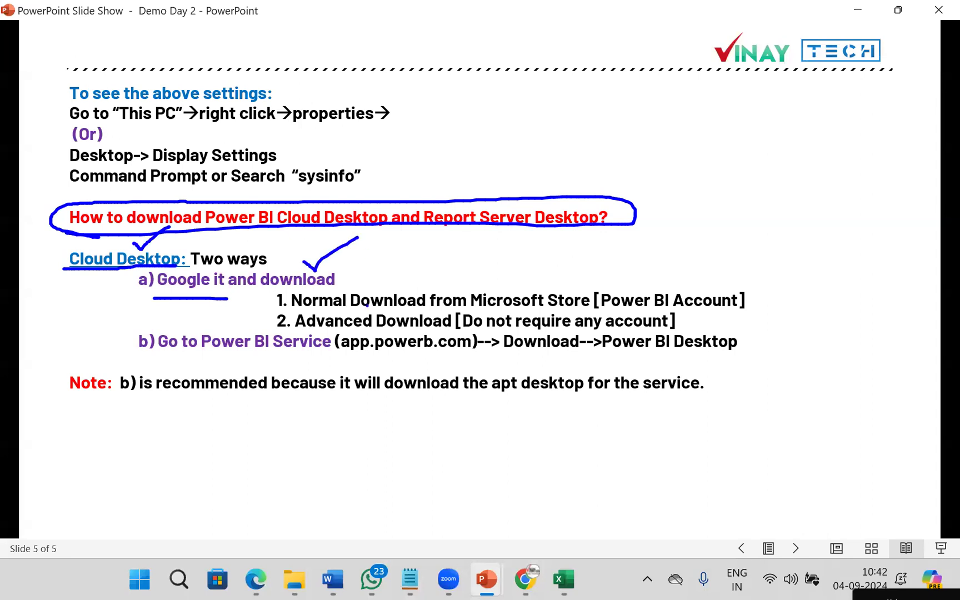
- Underline and tick the normal Microsoft Store download, and underline and cross the advanced download option
mouse_move(295, 314)
mouse_down()
mouse_move(594, 306)
mouse_move(636, 262)
mouse_move(686, 243)
mouse_up()
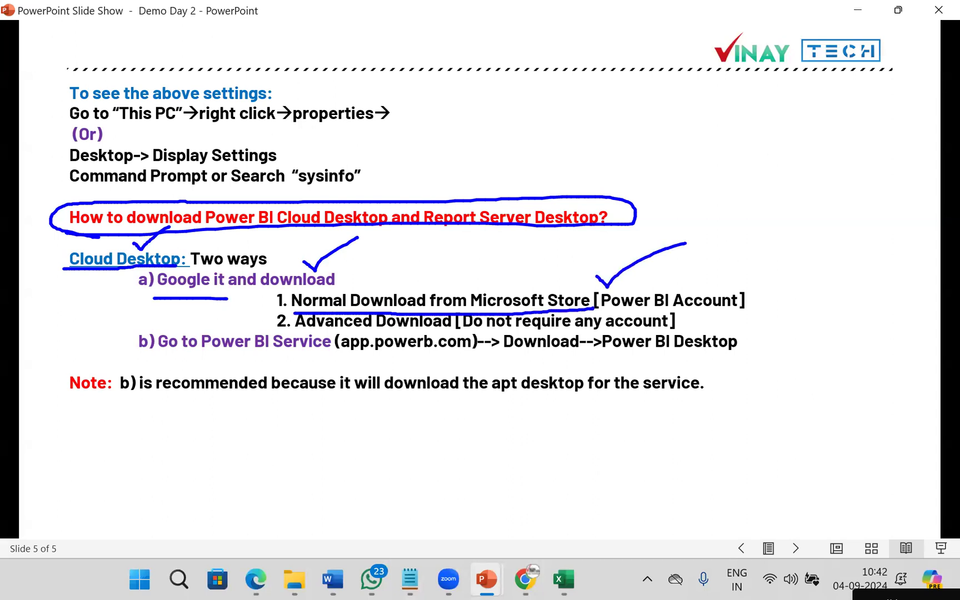
drag(300, 330, 603, 325)
mouse_move(689, 314)
mouse_down()
mouse_move(722, 332)
mouse_move(697, 334)
mouse_up()
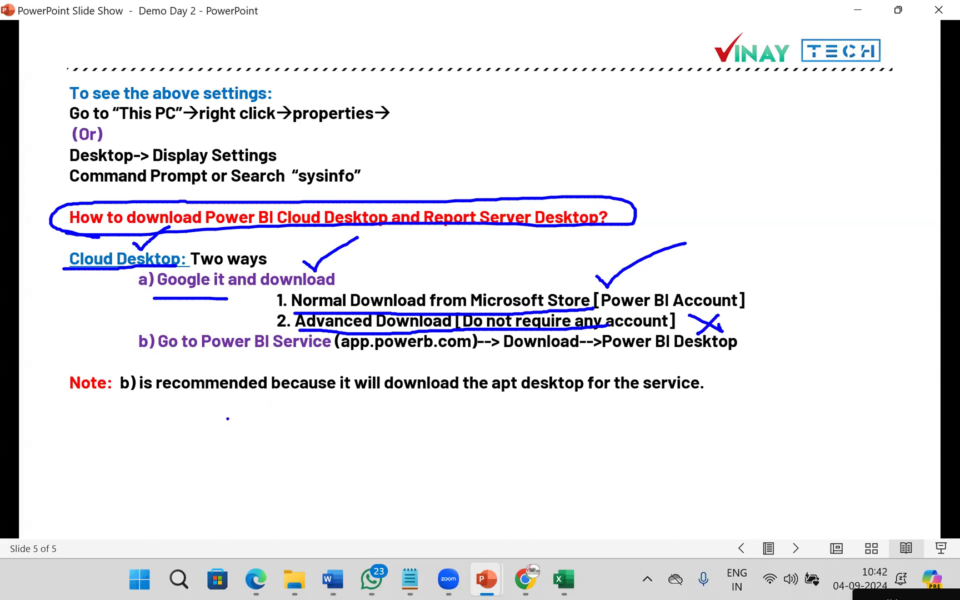
- Underline, circle and tick the "Go to Power BI Service" download option, and erase all ink from the slide
drag(198, 366, 581, 362)
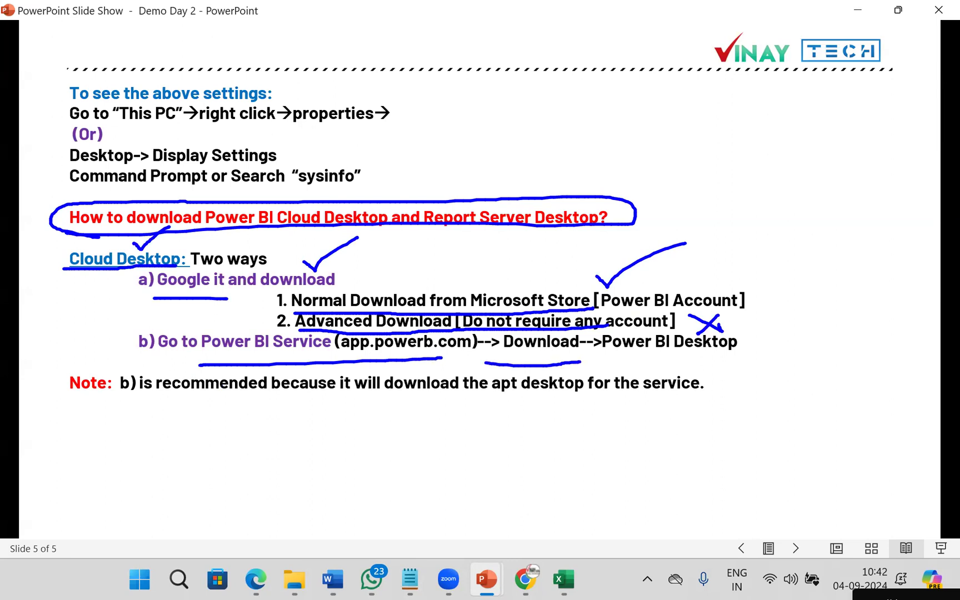
mouse_move(203, 324)
mouse_down()
mouse_move(111, 318)
mouse_move(184, 354)
mouse_move(321, 324)
mouse_move(149, 320)
mouse_move(165, 324)
mouse_up()
mouse_move(232, 357)
mouse_down()
mouse_move(250, 380)
mouse_move(260, 348)
mouse_up()
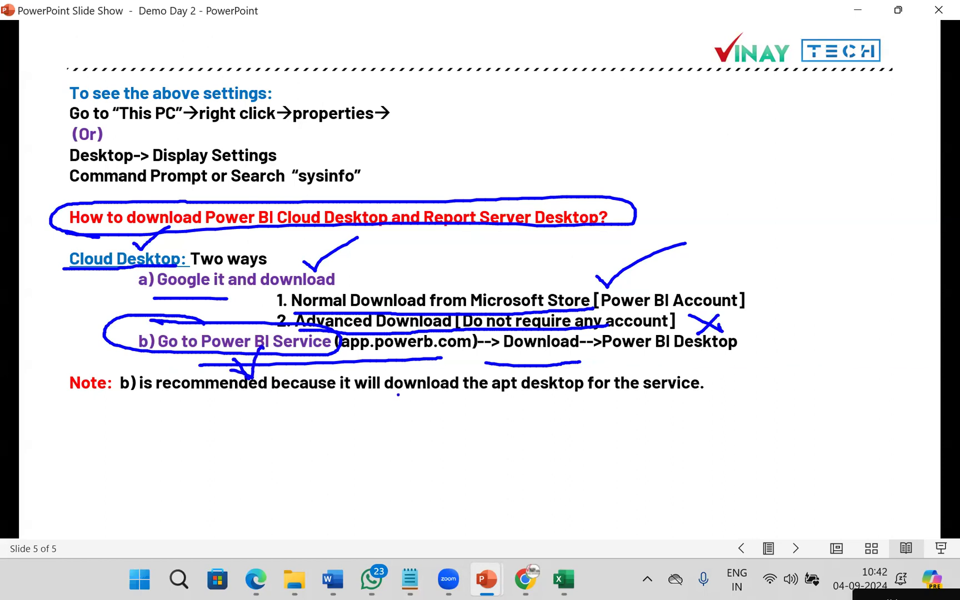
key(e)
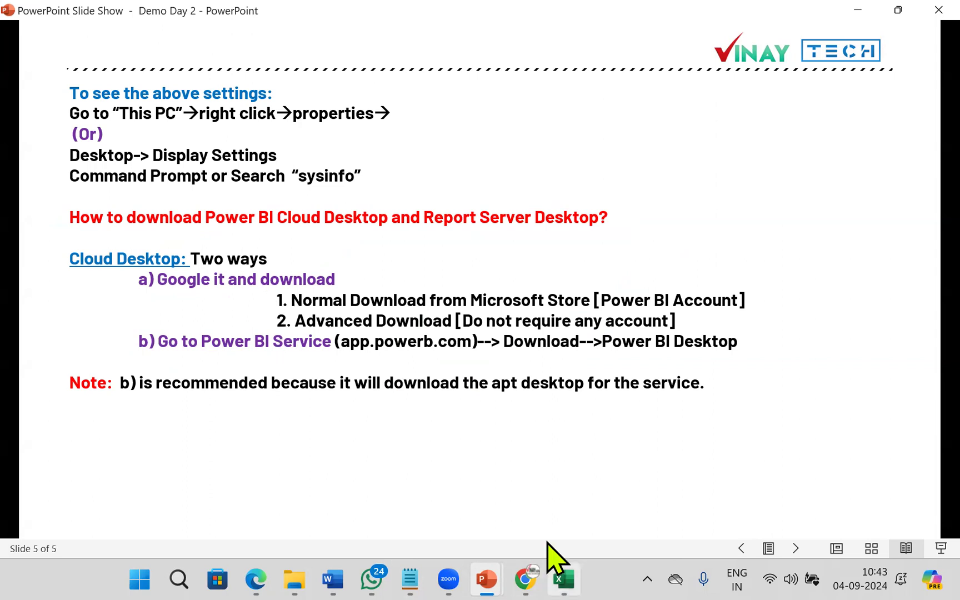
- Switch to Chrome and load google.com in the tab holding the Gmail search results
click(526, 578)
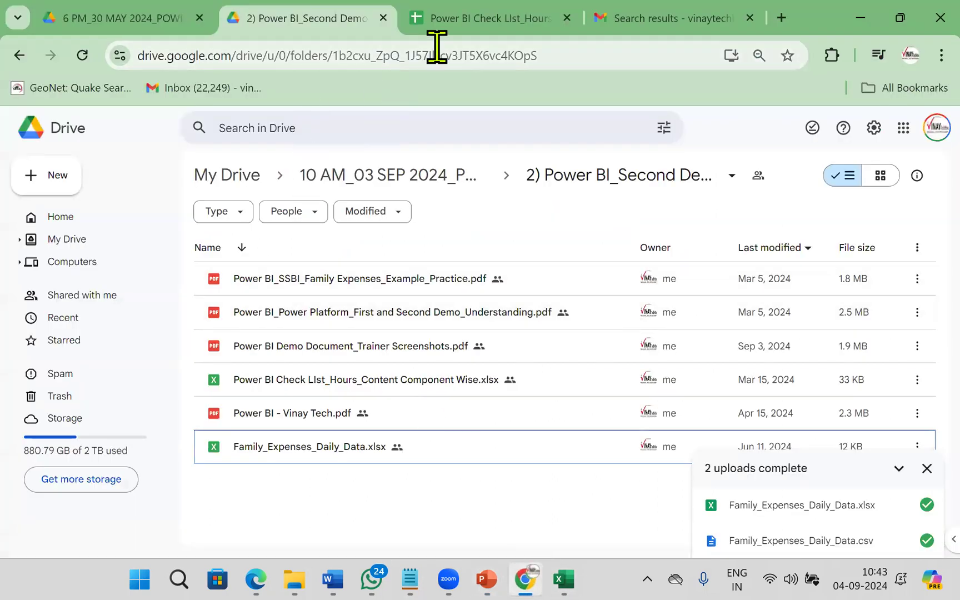
click(699, 26)
click(583, 56)
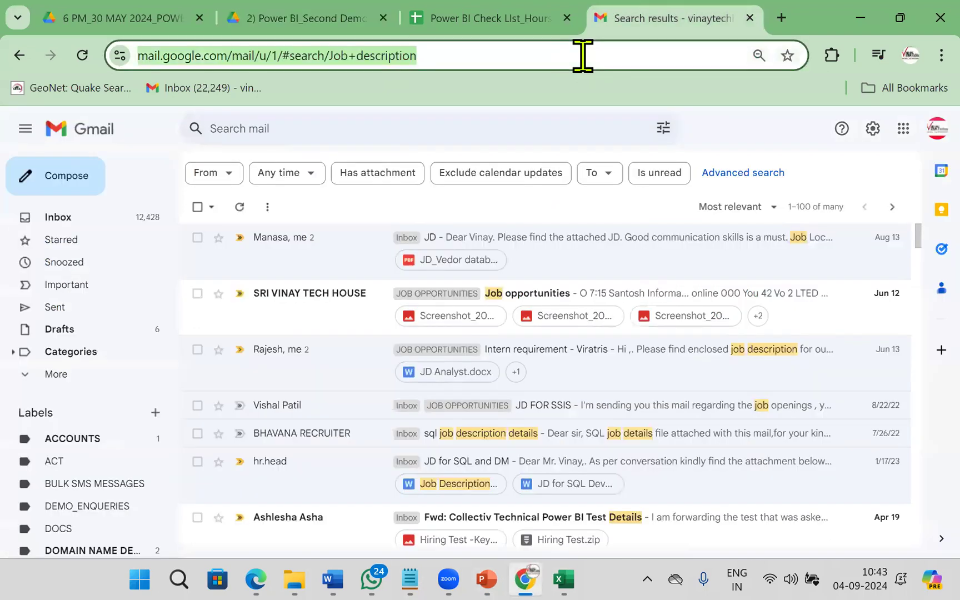
text(google.com)
key(Return)
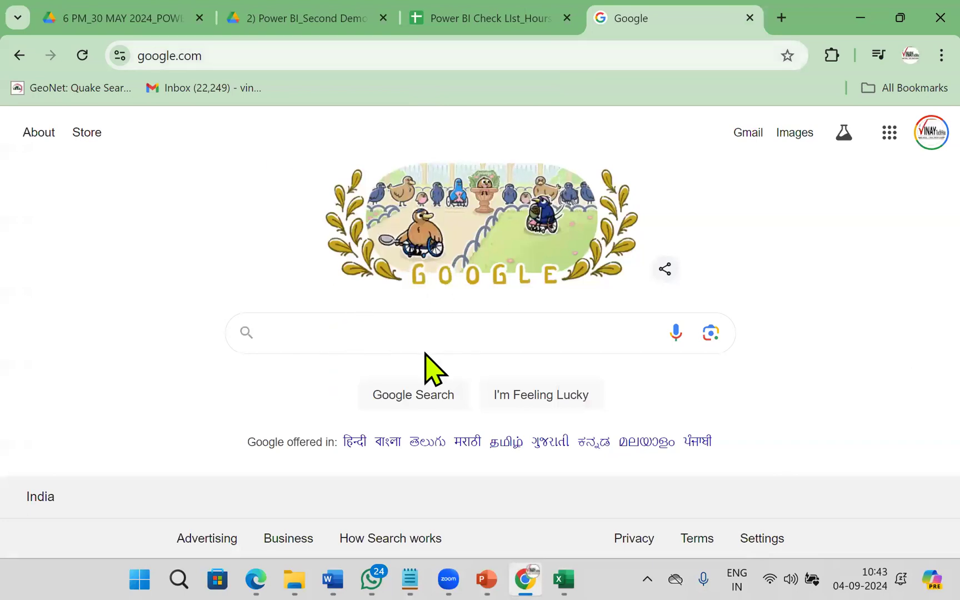
- Search Google for "power bi desktop download" and open Microsoft's official Power BI Desktop download page
click(399, 332)
text(power)
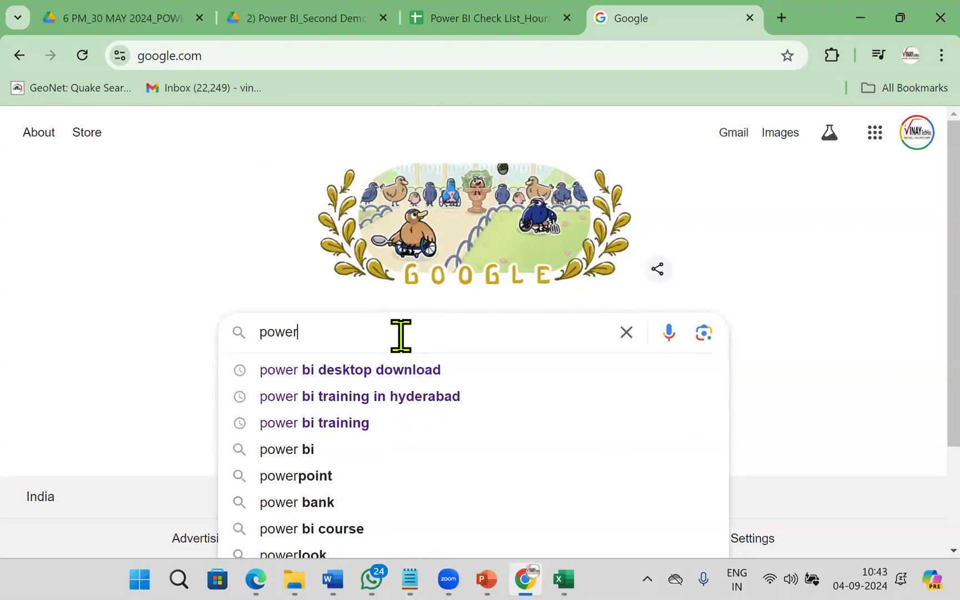
click(405, 376)
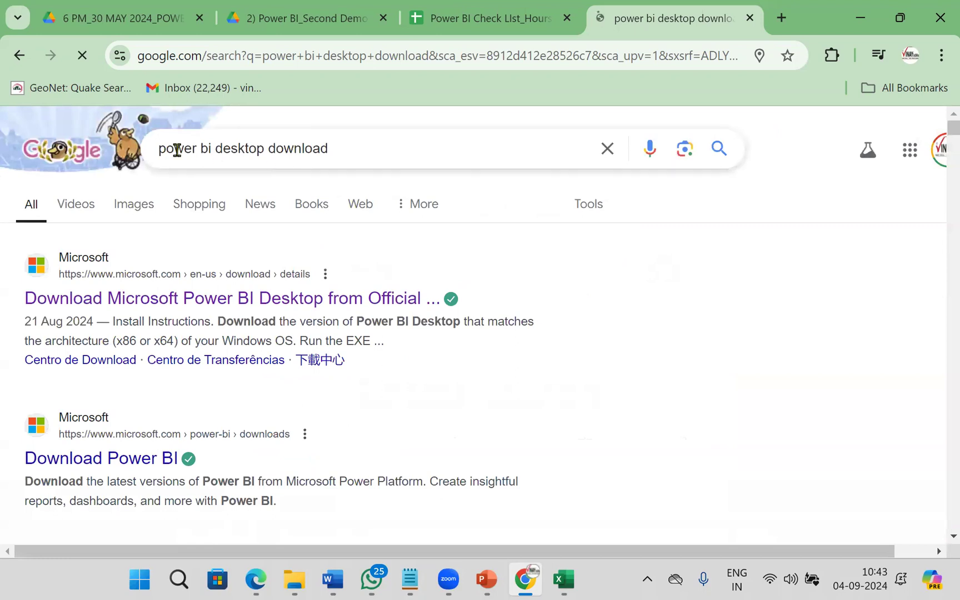
click(83, 299)
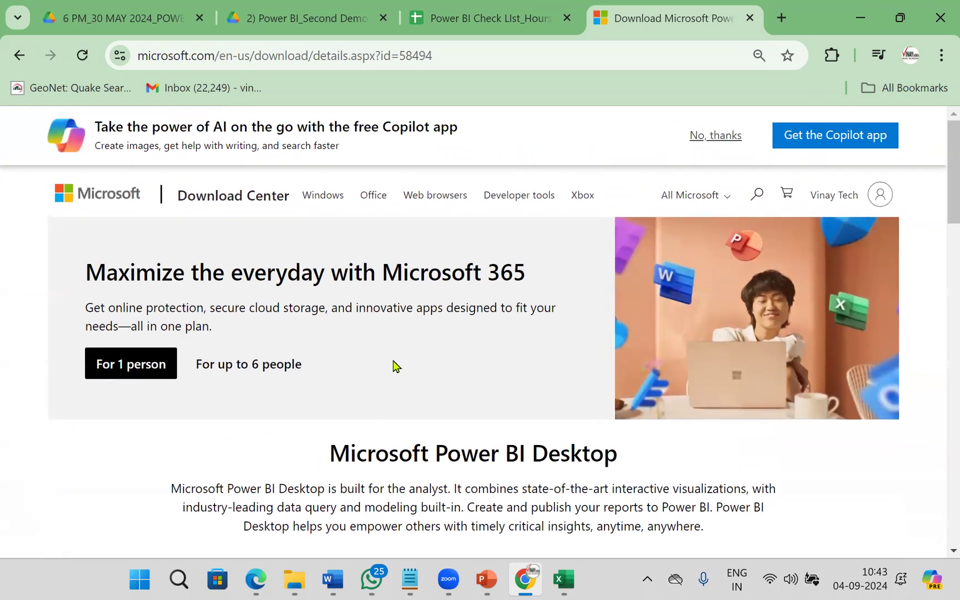
- Highlight the Microsoft Power BI Desktop heading and the descriptive paragraph below it on the download page
drag(332, 452, 629, 450)
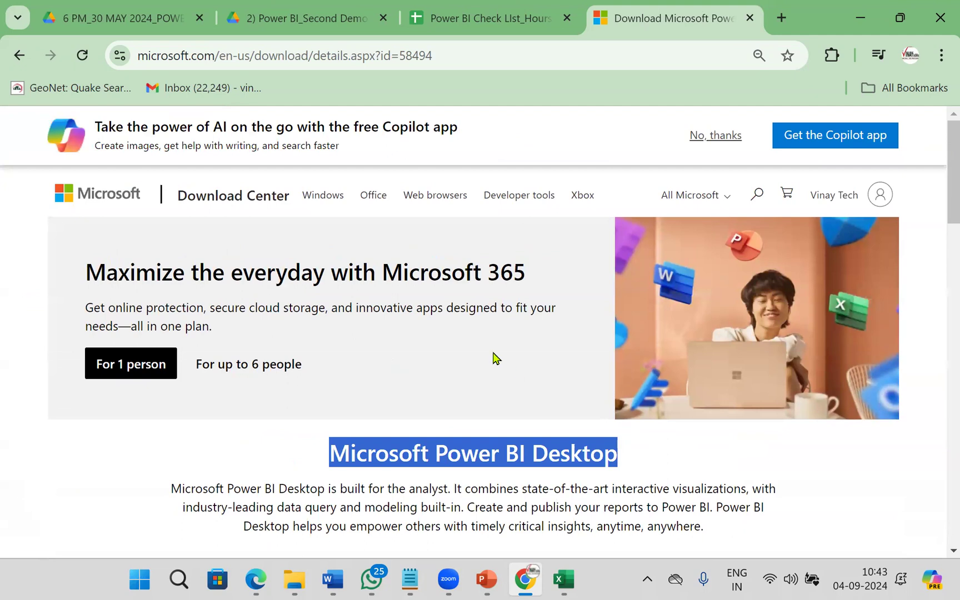
scroll(493, 358, down, 3)
drag(170, 314, 736, 360)
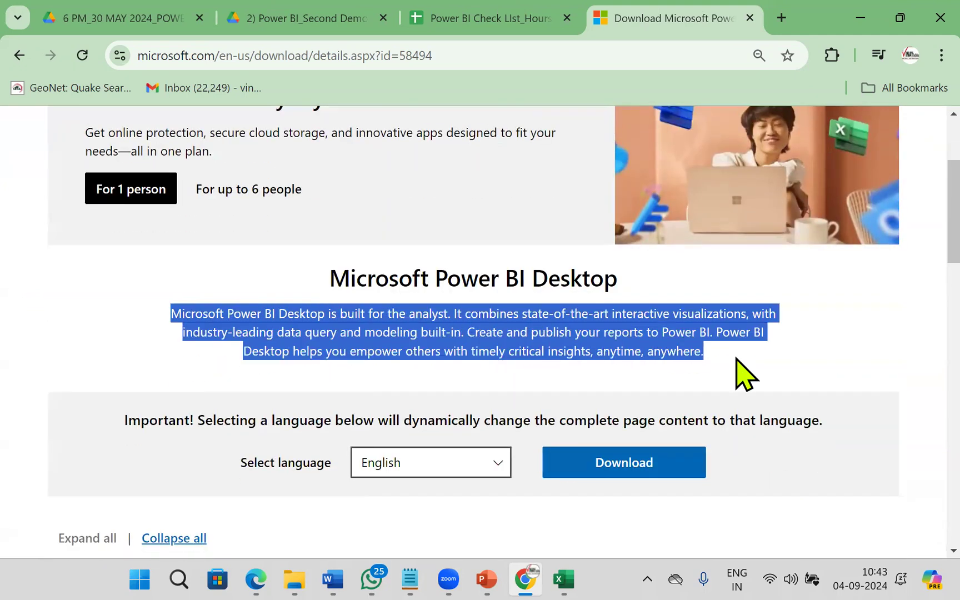
scroll(741, 373, down, 4)
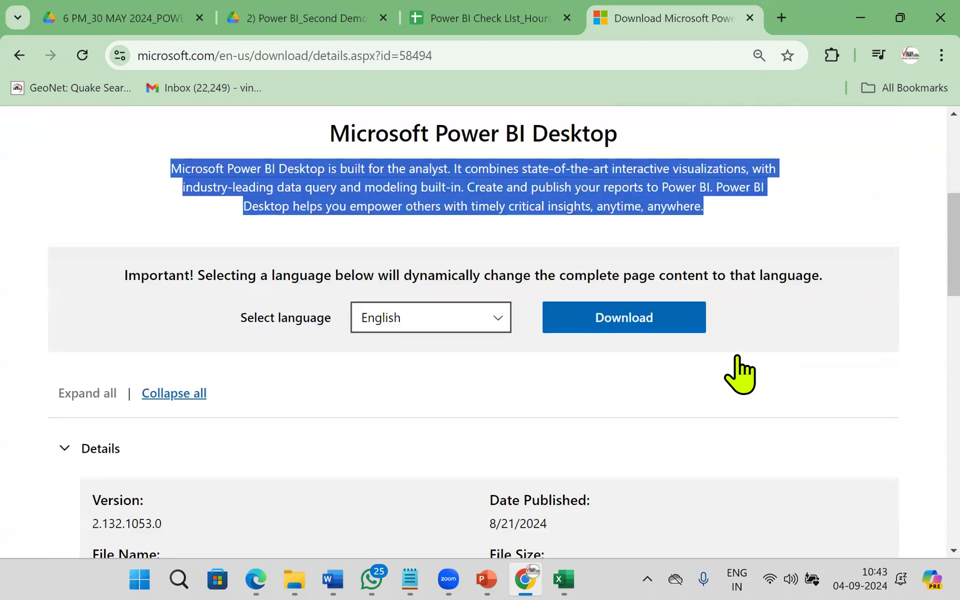
- Highlight the version and publication date in the download details, followed by the two installer file sizes
scroll(167, 267, down, 3)
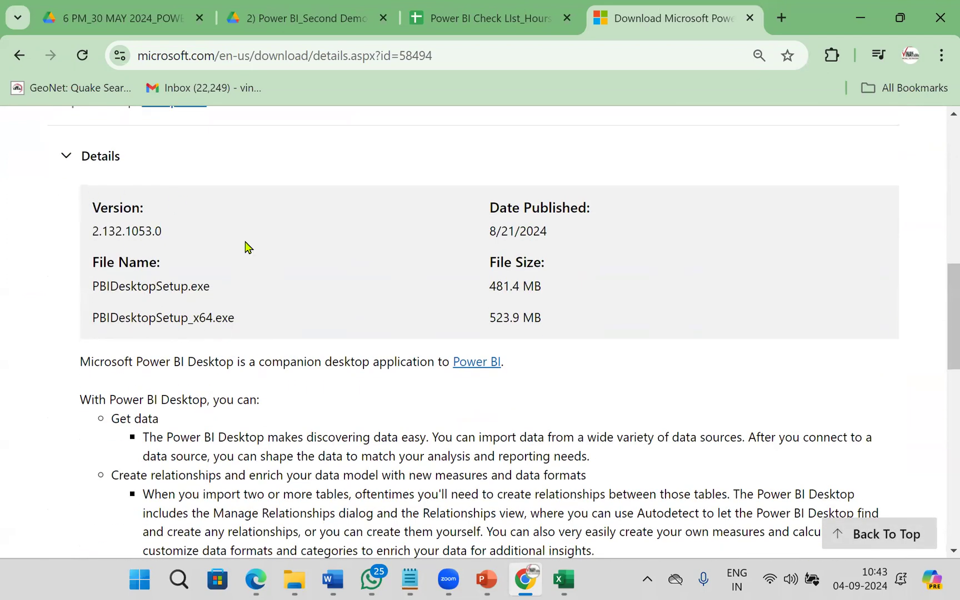
scroll(250, 261, up, 3)
scroll(265, 281, down, 3)
drag(91, 206, 206, 229)
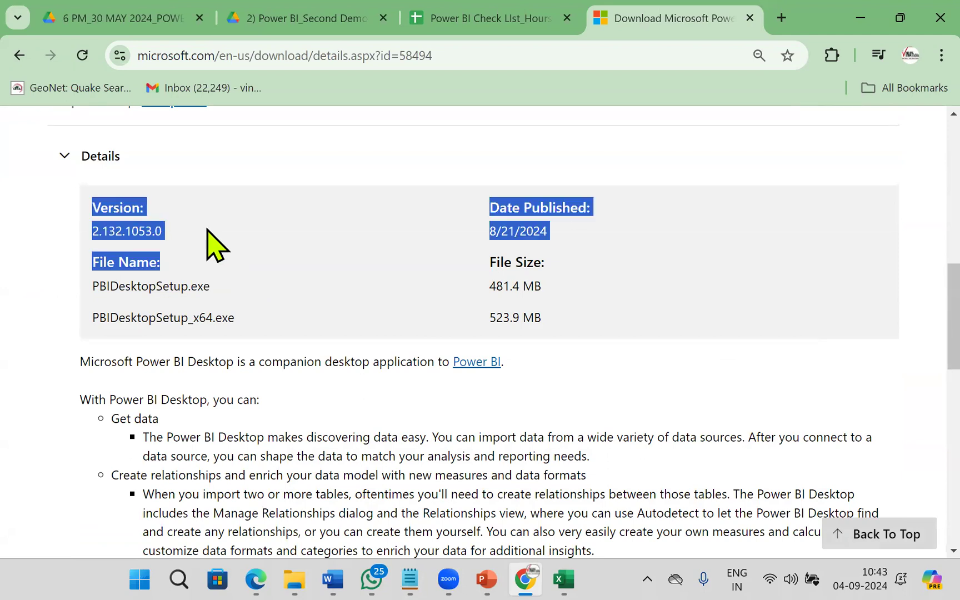
drag(466, 287, 581, 282)
drag(483, 327, 587, 320)
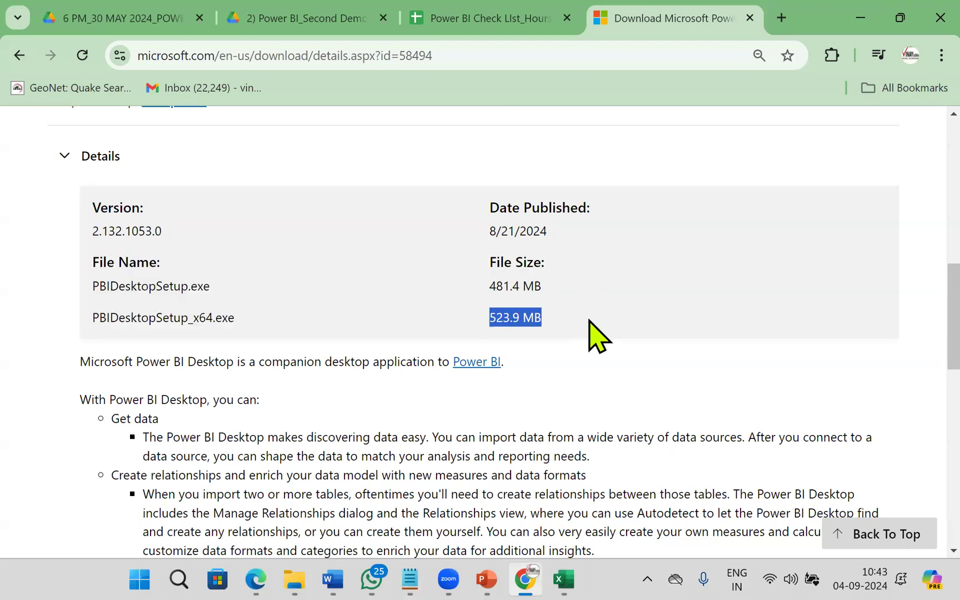
- Expand the System Requirements section and highlight the supported operating systems and platform information
scroll(636, 288, down, 2)
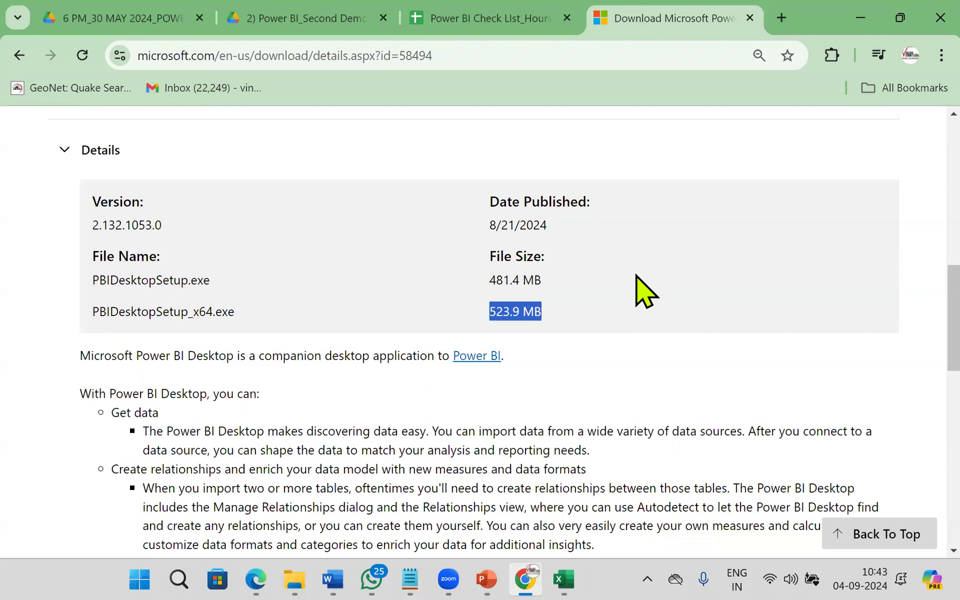
scroll(242, 478, down, 2)
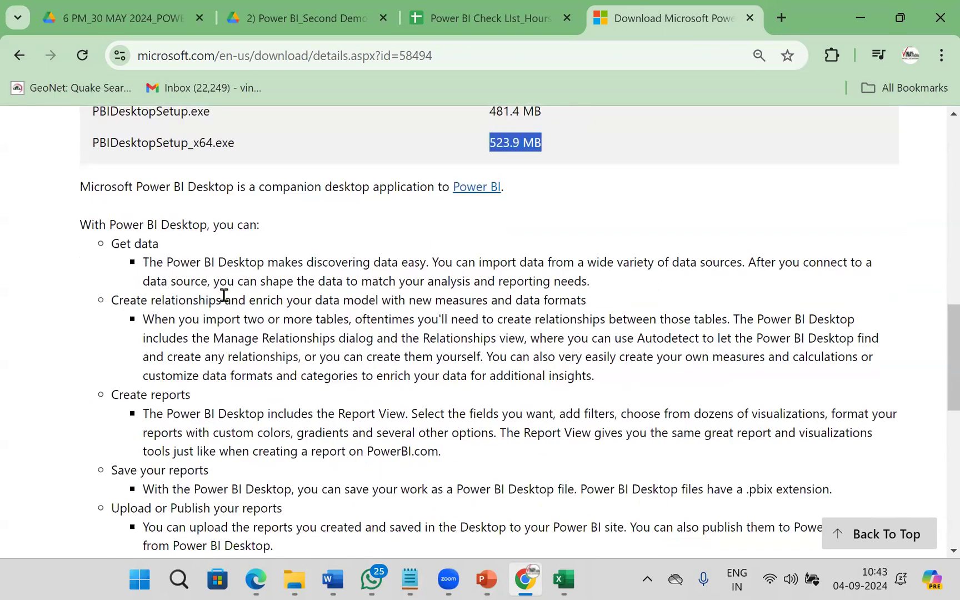
scroll(246, 483, down, 6)
click(67, 346)
drag(298, 418, 667, 337)
scroll(760, 512, down, 3)
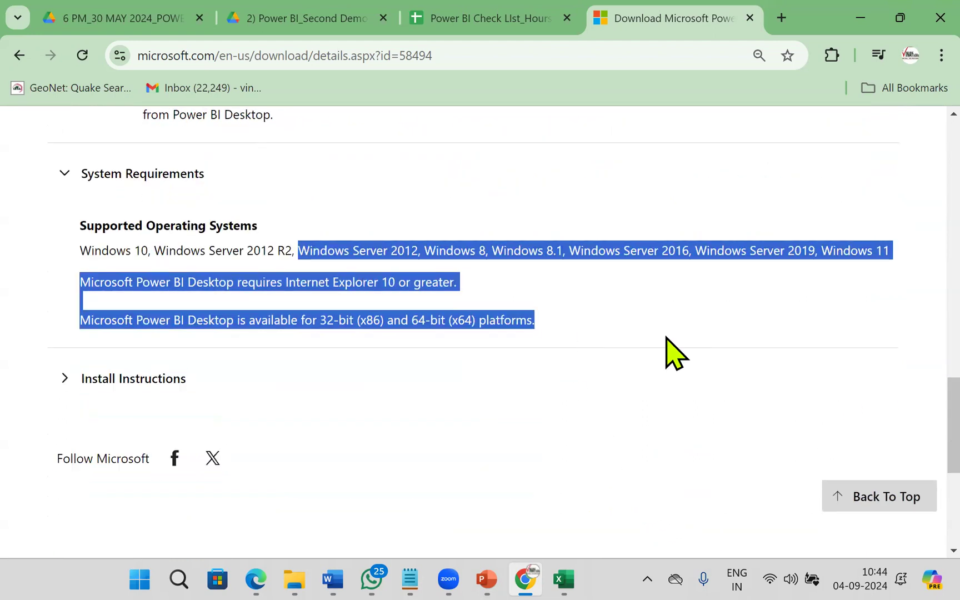
click(665, 338)
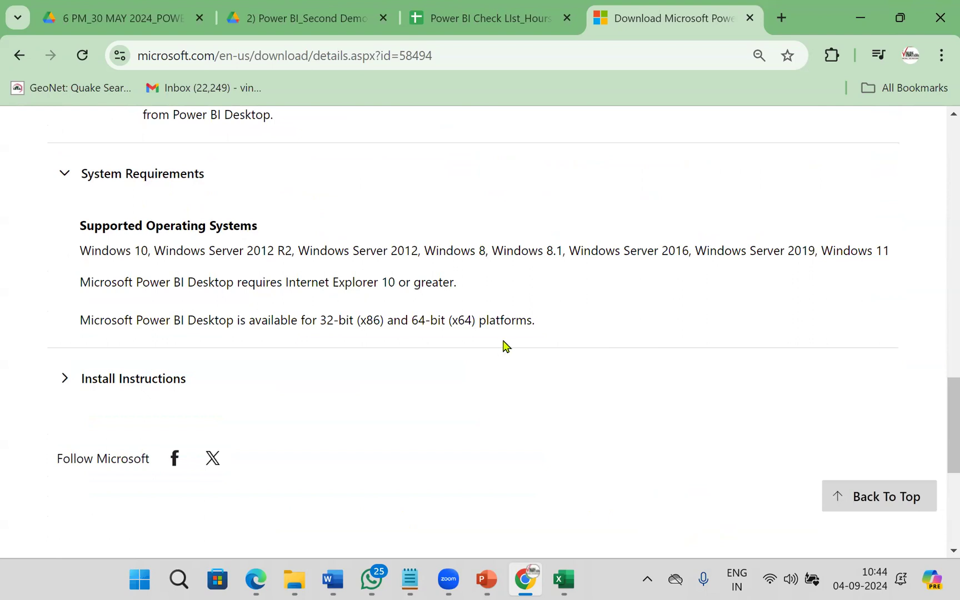
- Highlight the supported operating systems again and expand the Install Instructions section
scroll(582, 418, up, 8)
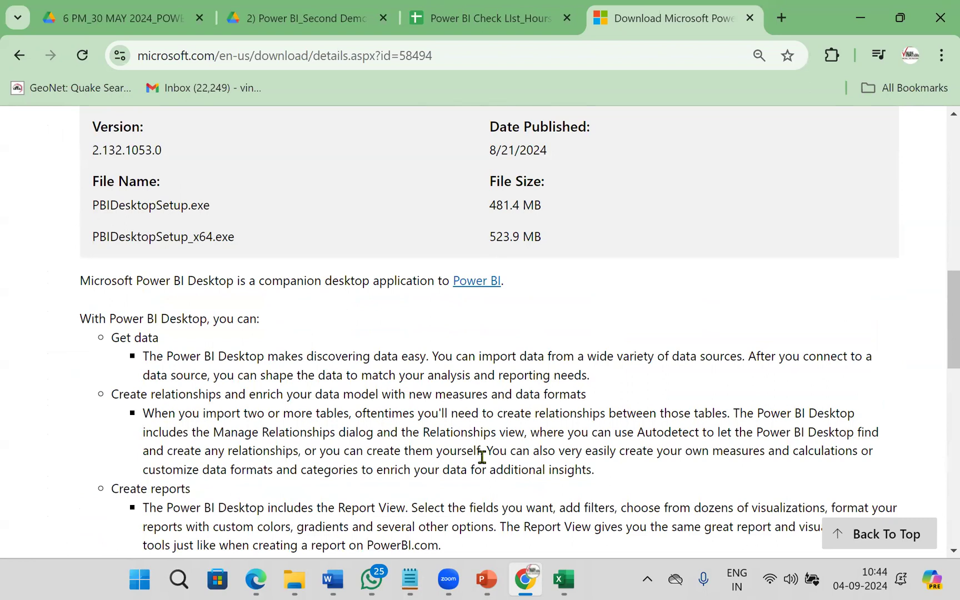
scroll(481, 455, up, 5)
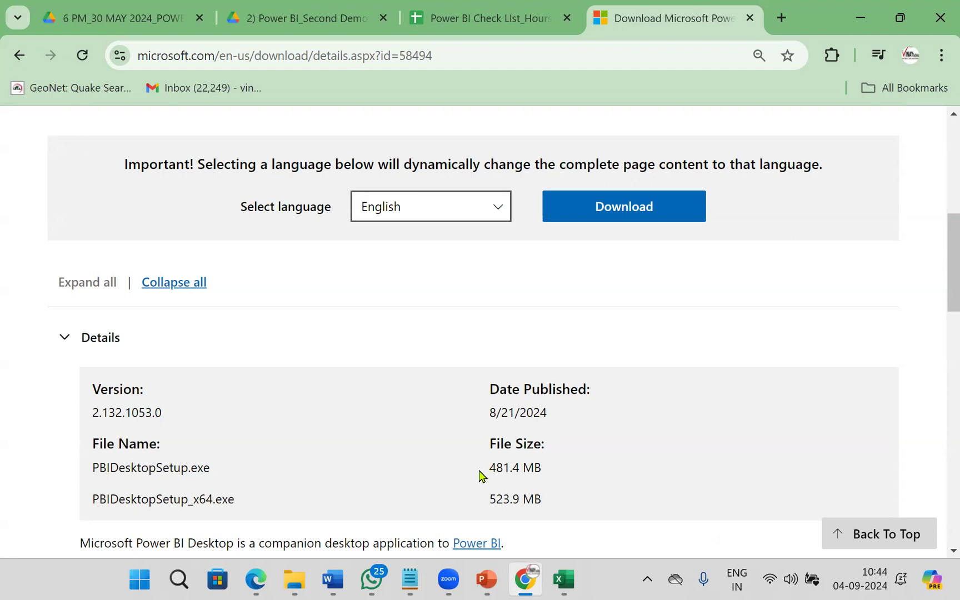
scroll(481, 475, down, 4)
scroll(481, 475, down, 10)
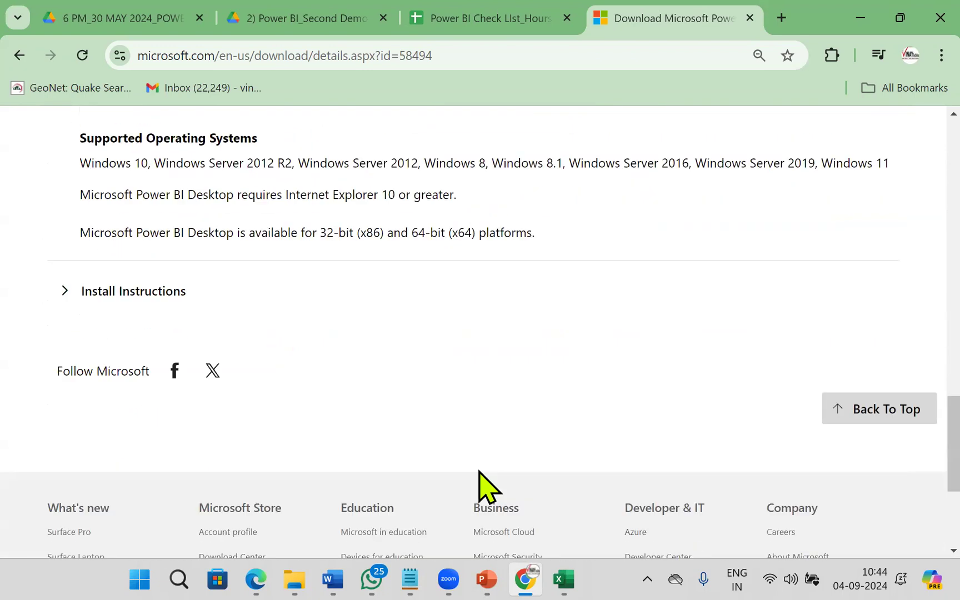
drag(233, 162, 457, 189)
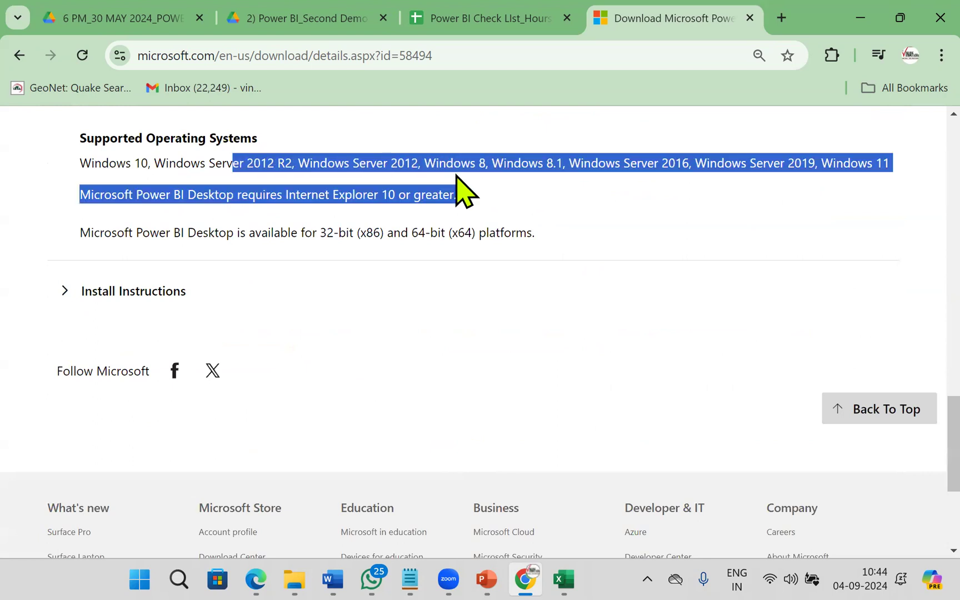
click(71, 296)
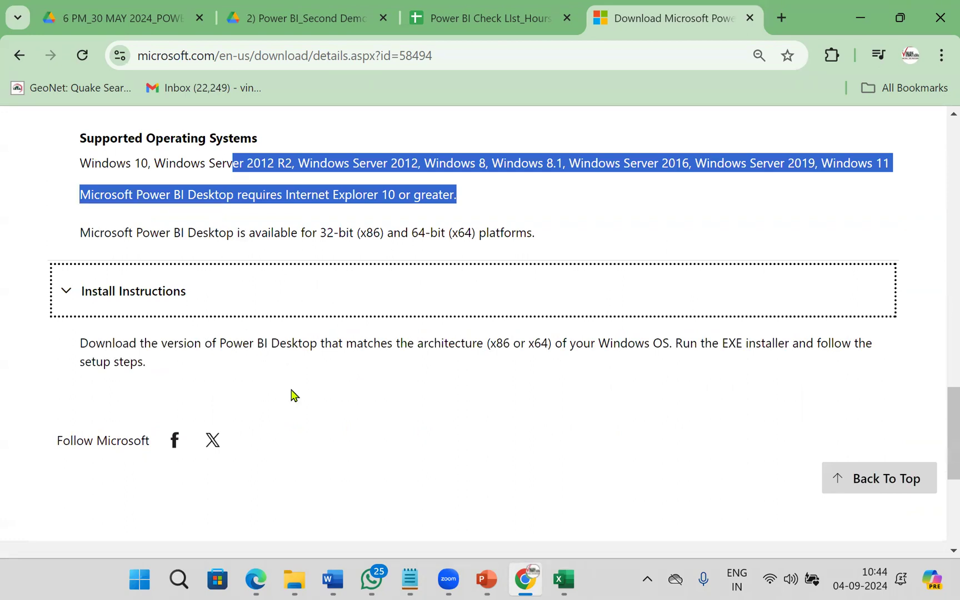
- Open the Power BI Desktop download choices with English as the language and select PBIDesktopSetup_x64.exe
scroll(293, 395, up, 15)
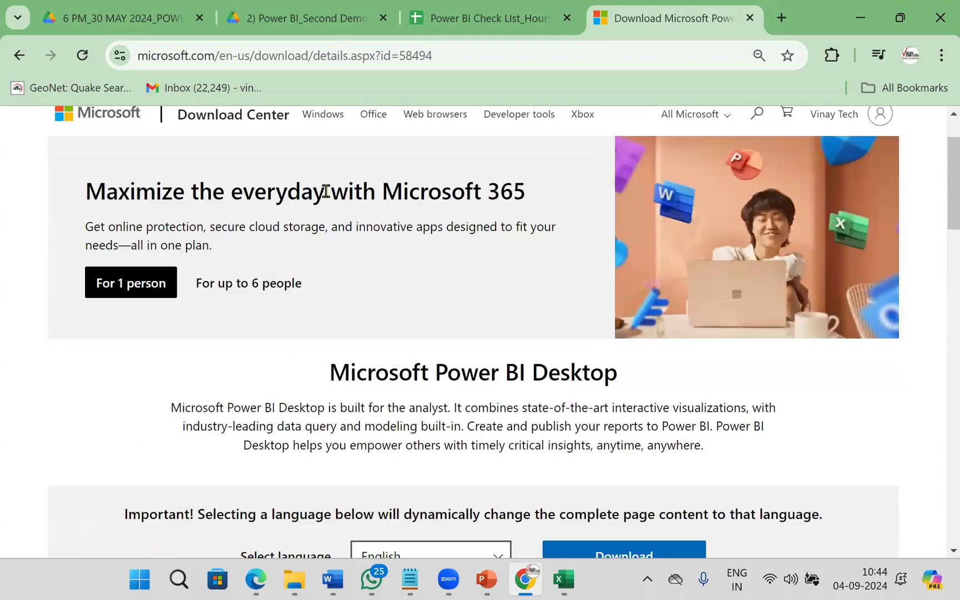
scroll(326, 191, up, 2)
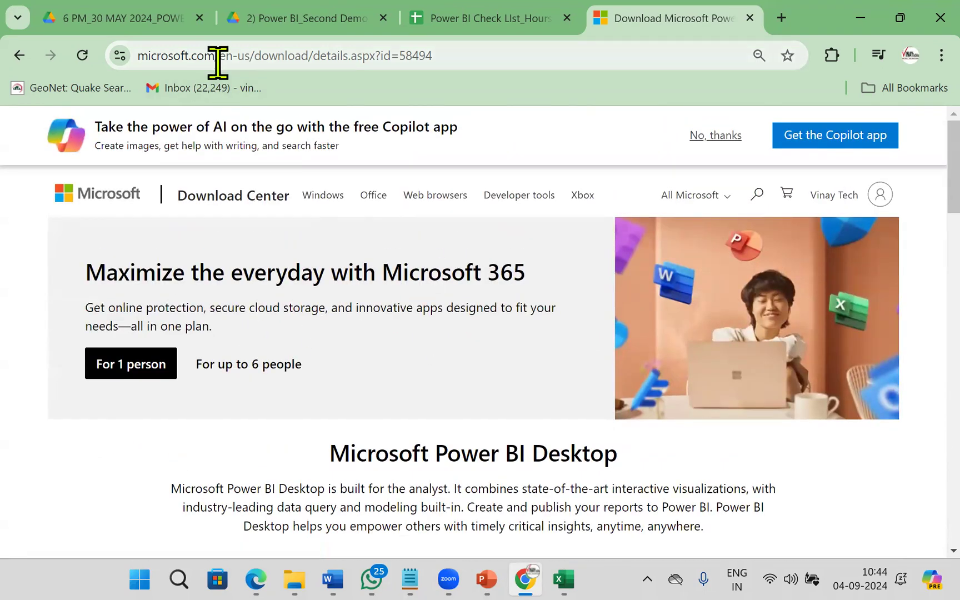
scroll(388, 347, down, 5)
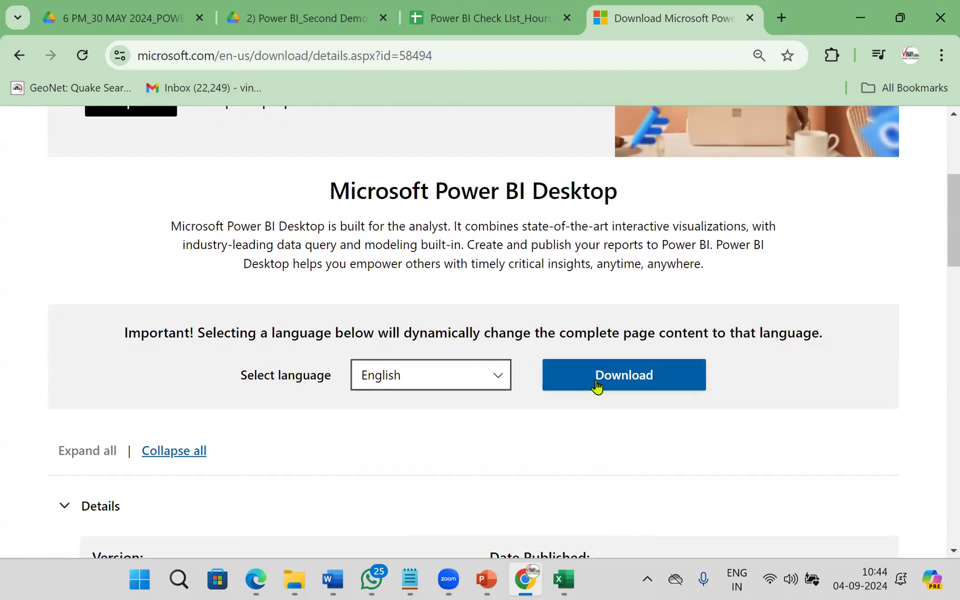
click(596, 385)
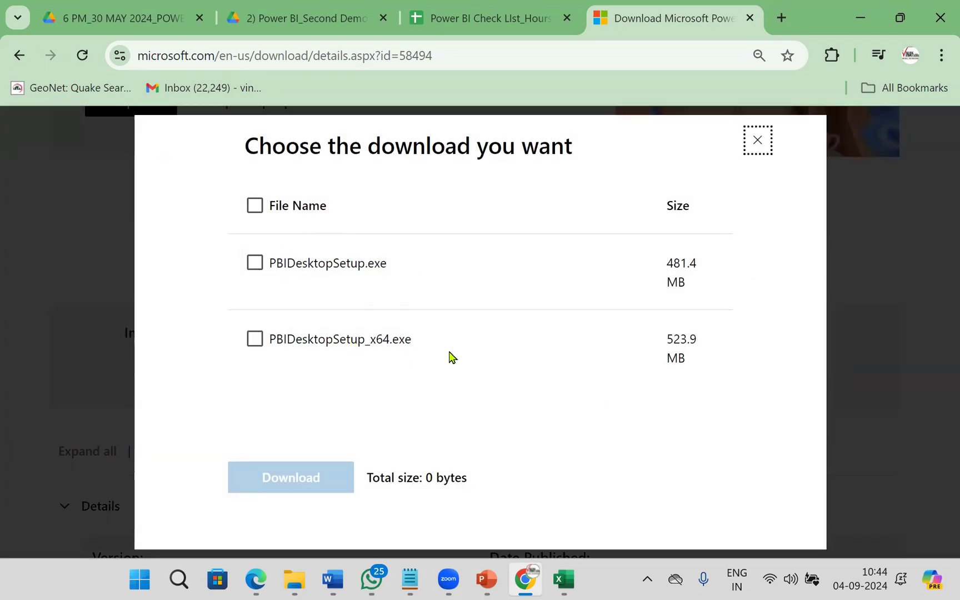
click(257, 342)
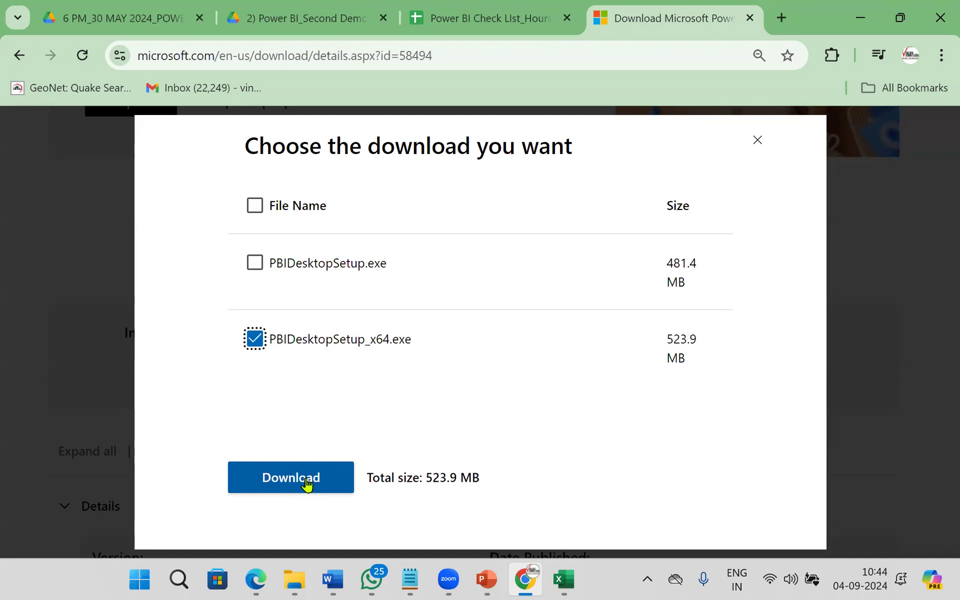
- Switch to File Explorer and open the VINAYAKA_SOFTWARES folder on drive D
click(294, 579)
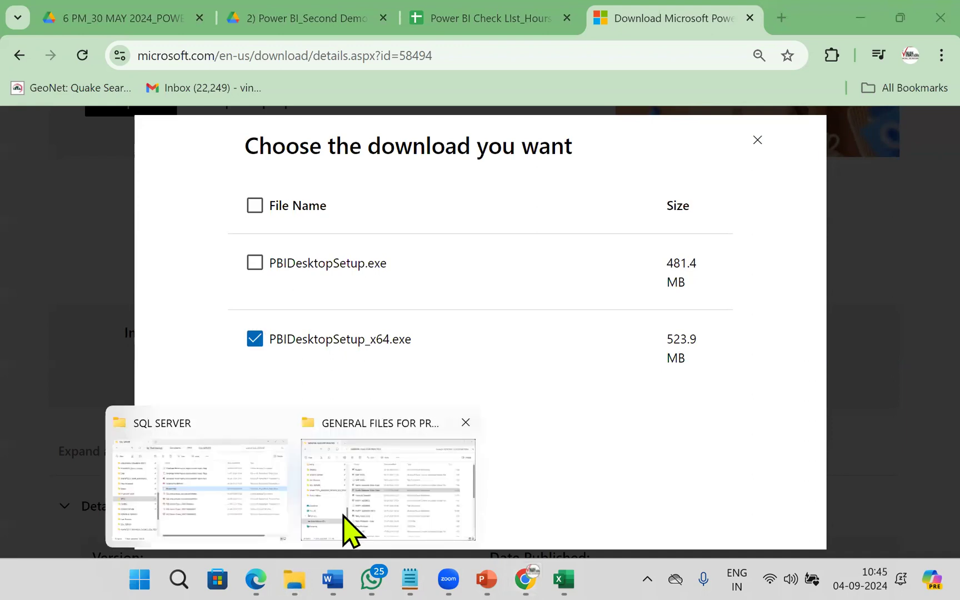
click(352, 530)
click(94, 455)
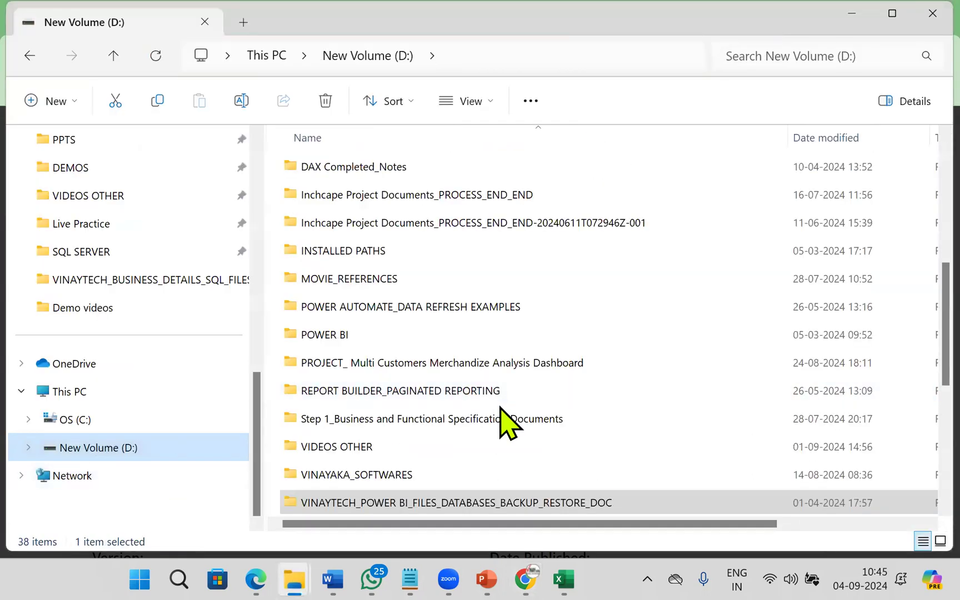
double_click(399, 479)
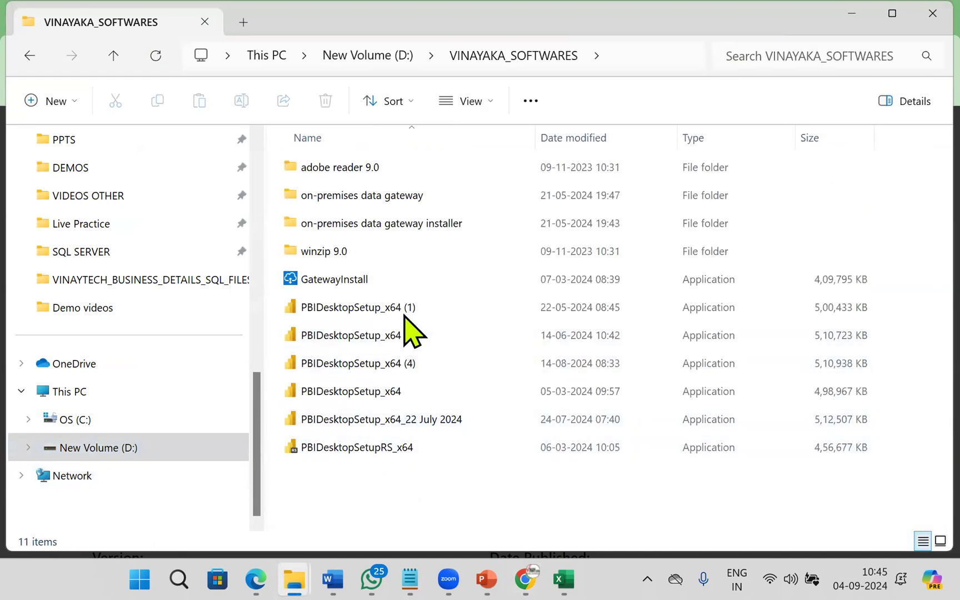
- Circle the PBIDesktopSetup_x64 (1) installer, handwrite the installation steps "N, N, F" and drive letters beside it, and erase the ink
click(406, 310)
mouse_move(419, 298)
mouse_down()
mouse_move(266, 292)
mouse_move(321, 321)
mouse_move(418, 298)
mouse_move(512, 132)
mouse_up()
mouse_move(502, 200)
mouse_down()
mouse_move(534, 209)
mouse_move(536, 177)
mouse_up()
mouse_move(521, 253)
mouse_down()
mouse_move(527, 278)
mouse_move(538, 248)
mouse_move(547, 266)
mouse_up()
mouse_move(582, 139)
mouse_down()
mouse_move(590, 159)
mouse_move(634, 150)
mouse_up()
click(604, 166)
mouse_move(597, 186)
mouse_down()
mouse_move(603, 206)
mouse_move(637, 199)
mouse_up()
click(622, 206)
mouse_move(636, 224)
mouse_down()
mouse_move(625, 241)
mouse_move(659, 232)
mouse_up()
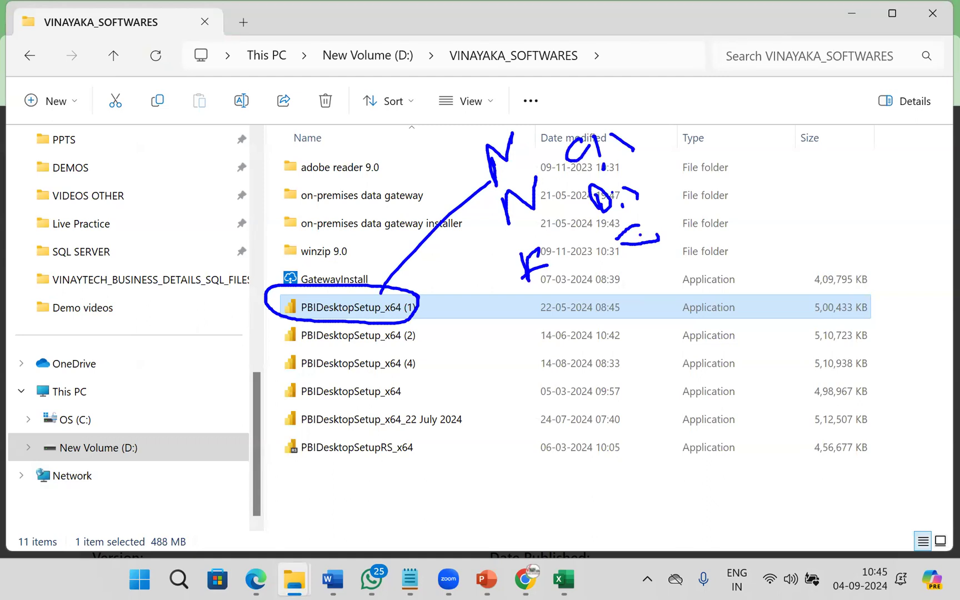
key(Escape)
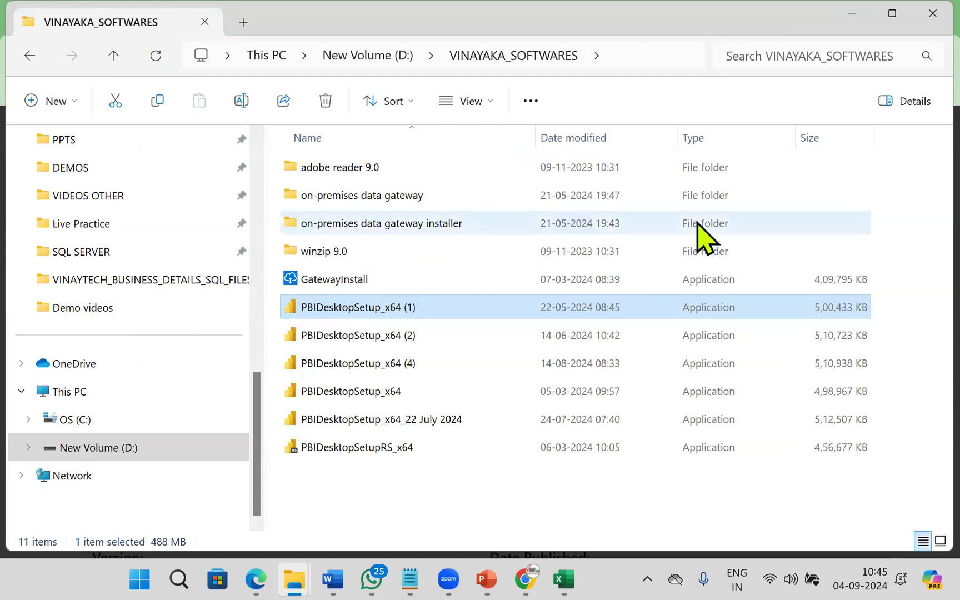
- Minimize the File Explorer and Chrome windows and launch Power BI Desktop from the desktop
click(851, 14)
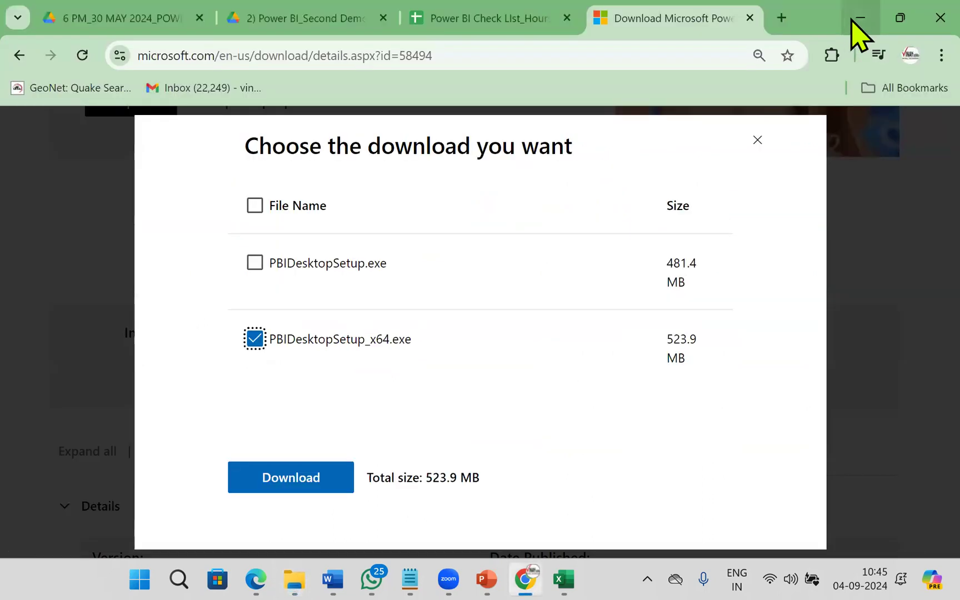
click(861, 19)
click(860, 16)
click(861, 18)
click(861, 17)
click(863, 20)
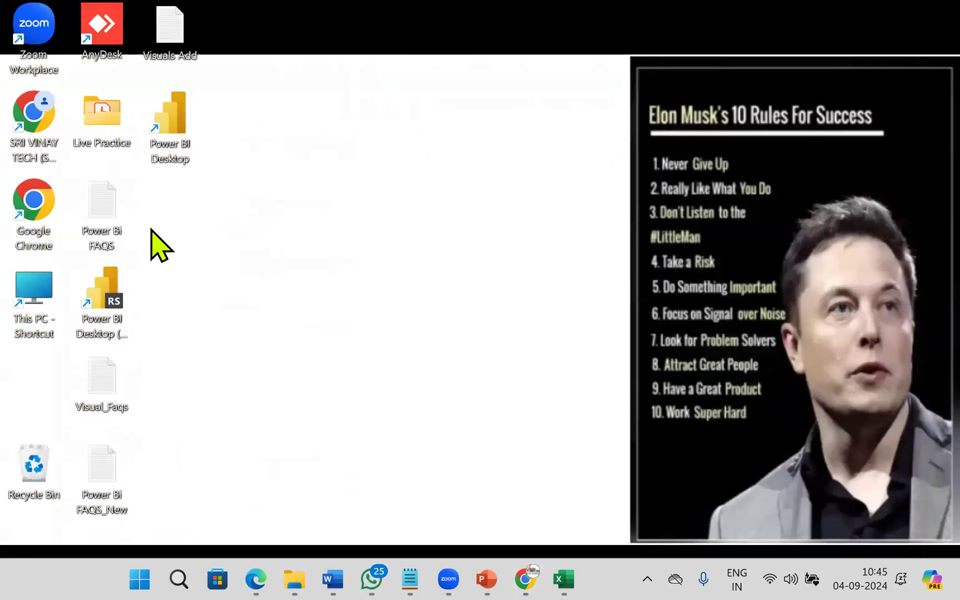
double_click(169, 140)
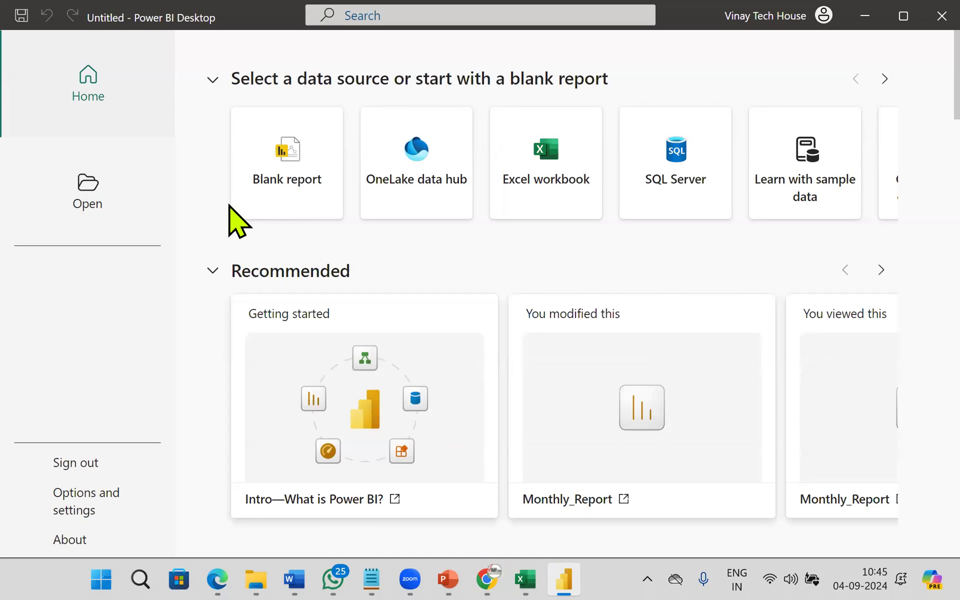
- Circle Home, draw an arrow to Blank report, underline it, and handwrite "From scratch" beneath it
mouse_move(115, 69)
mouse_down()
mouse_move(77, 54)
mouse_move(114, 134)
mouse_up()
drag(174, 105, 240, 146)
mouse_move(213, 140)
mouse_down()
mouse_move(228, 149)
mouse_move(254, 122)
mouse_up()
drag(237, 196, 345, 203)
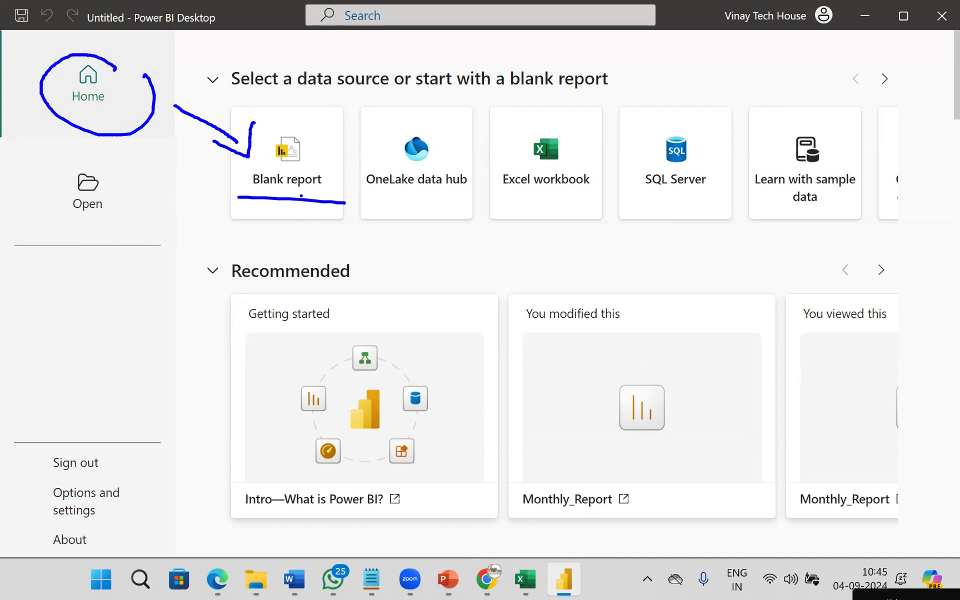
mouse_move(247, 223)
mouse_down()
mouse_move(255, 236)
mouse_move(291, 229)
mouse_move(387, 243)
mouse_up()
mouse_move(383, 228)
mouse_down()
mouse_move(412, 226)
mouse_move(421, 240)
mouse_up()
mouse_move(442, 201)
mouse_down()
mouse_move(442, 242)
mouse_move(488, 243)
mouse_up()
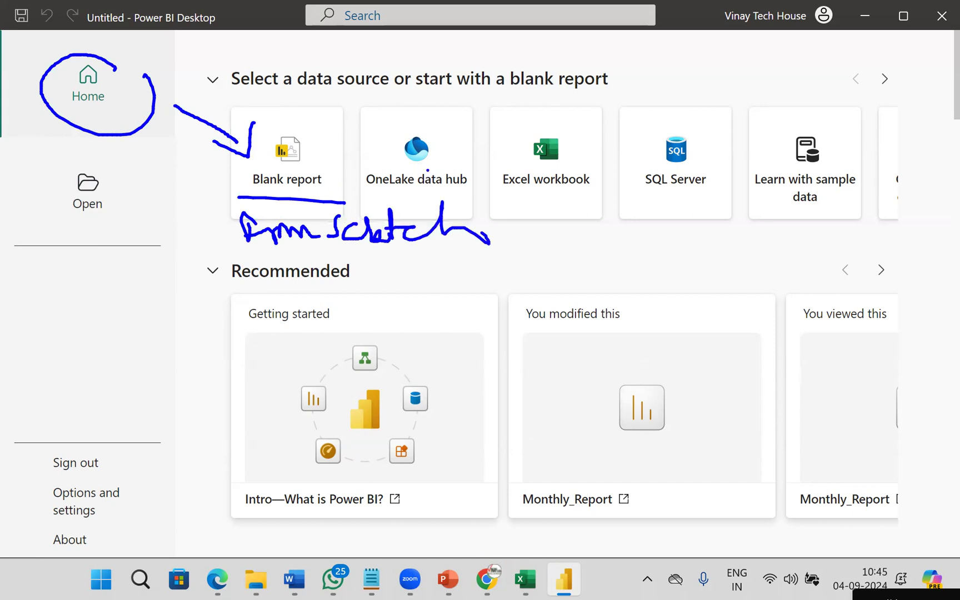
- Underline and tick OneLake data hub, Excel workbook and SQL Server, tick Blank report, and erase all ink
drag(357, 191, 428, 185)
mouse_move(424, 123)
mouse_down()
mouse_move(434, 132)
mouse_move(478, 92)
mouse_up()
drag(501, 193, 589, 188)
drag(563, 134, 618, 105)
mouse_move(633, 199)
mouse_down()
mouse_move(721, 207)
mouse_move(719, 194)
mouse_up()
mouse_move(694, 127)
mouse_down()
mouse_move(703, 135)
mouse_move(750, 103)
mouse_up()
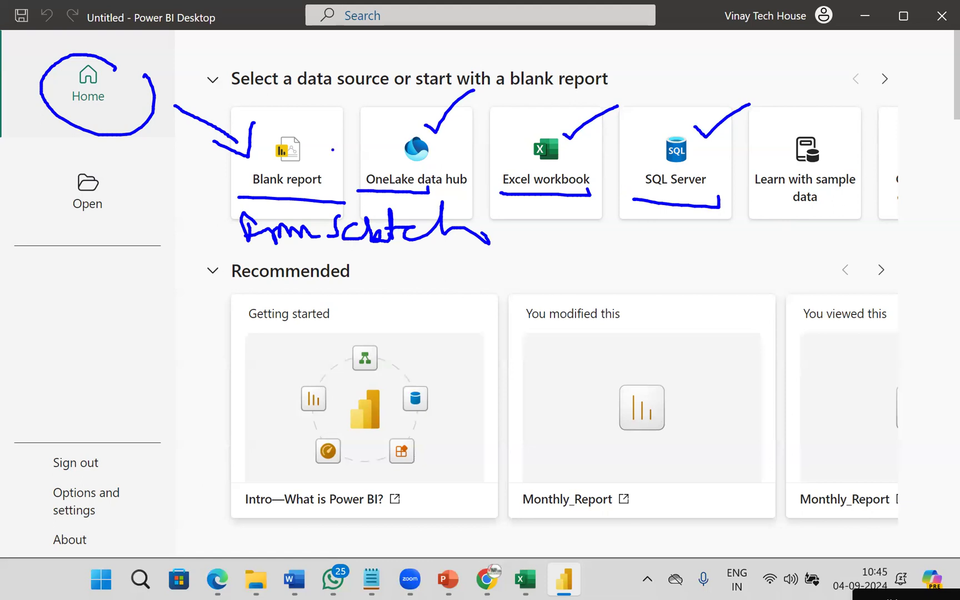
mouse_move(293, 123)
mouse_down()
mouse_move(305, 131)
mouse_move(357, 100)
mouse_up()
key(Escape)
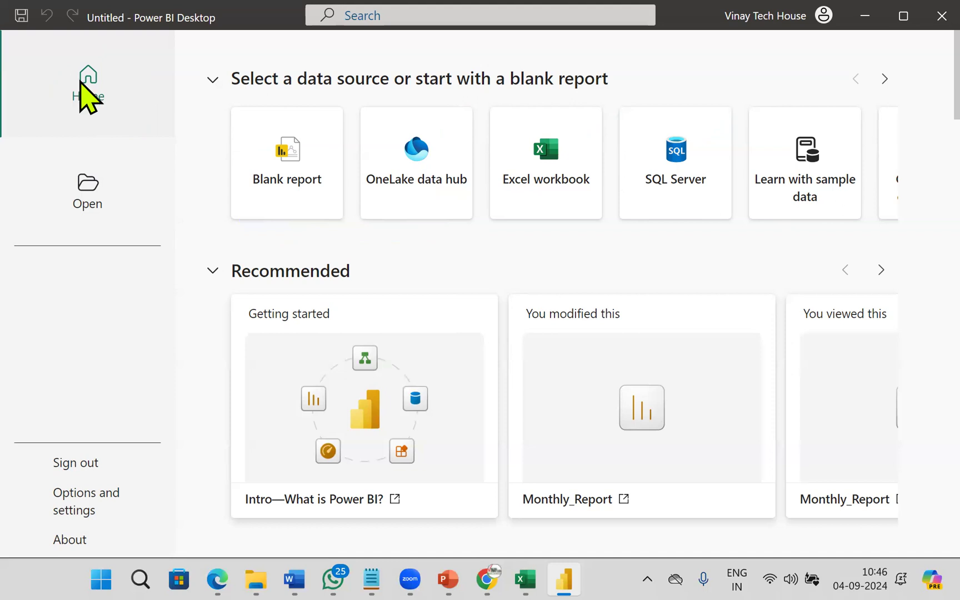
- Open a blank report and write the on-screen annotation "Main interface" below the add-data options
click(306, 193)
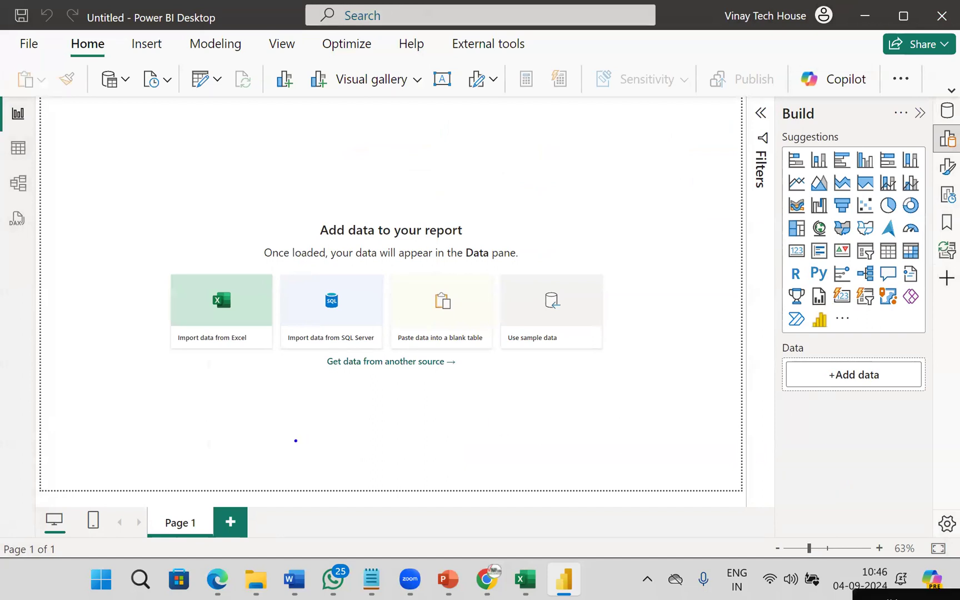
text(t)
text(Mai )
text(n )
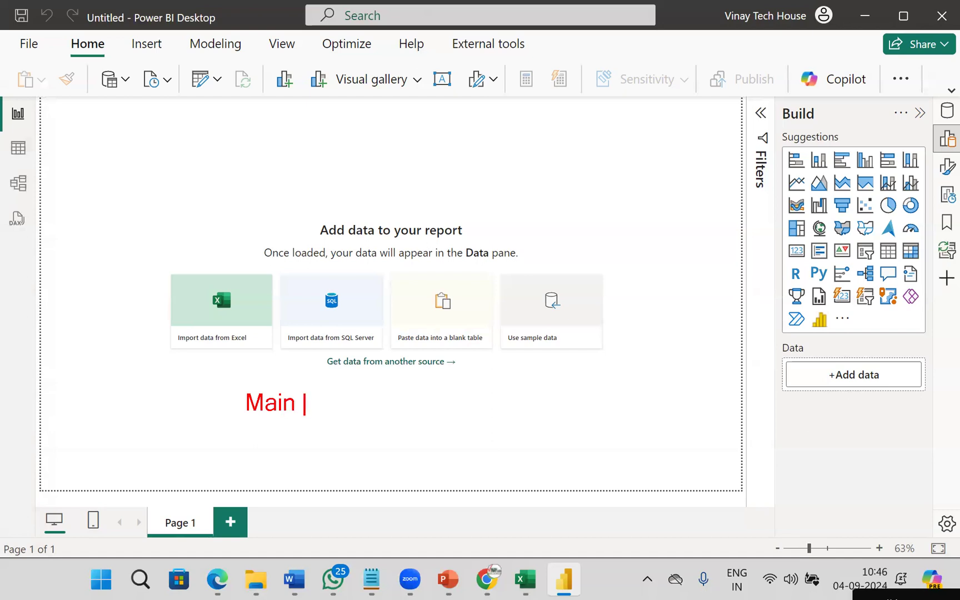
text(interface)
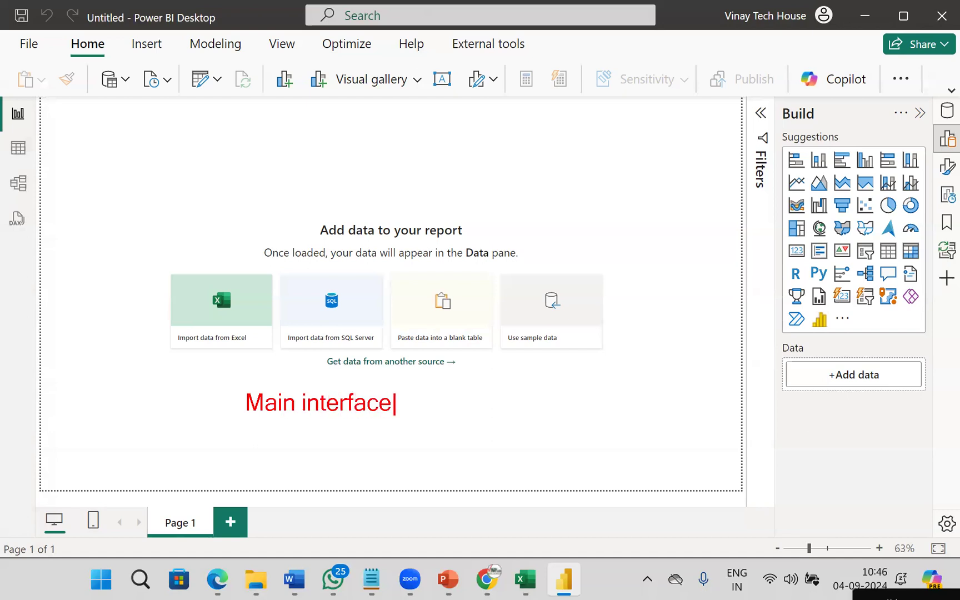
- Extend the "Main interface" annotation with "[SSBI]: Color blind friendly interface"
text([SSBI)
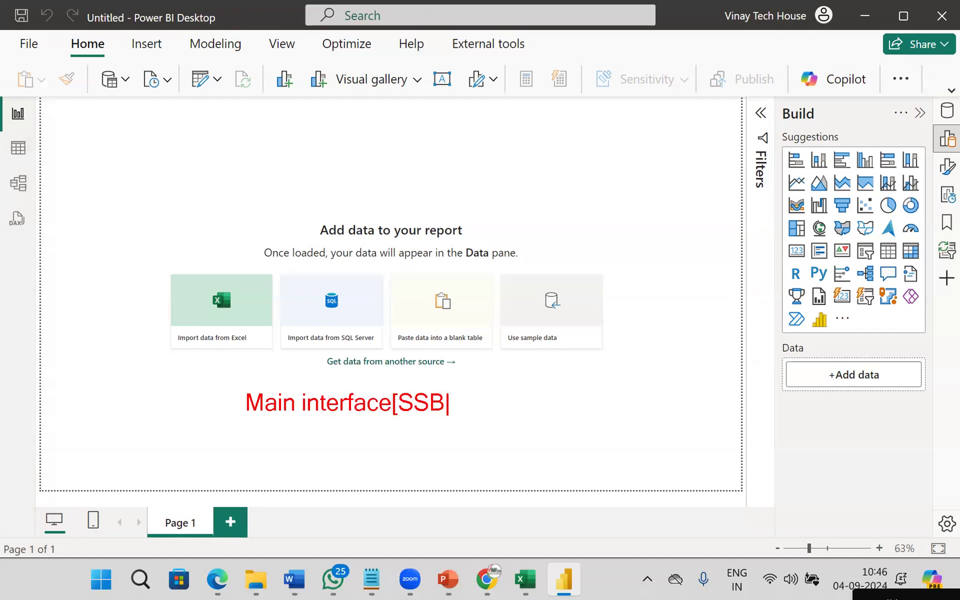
text(]: C)
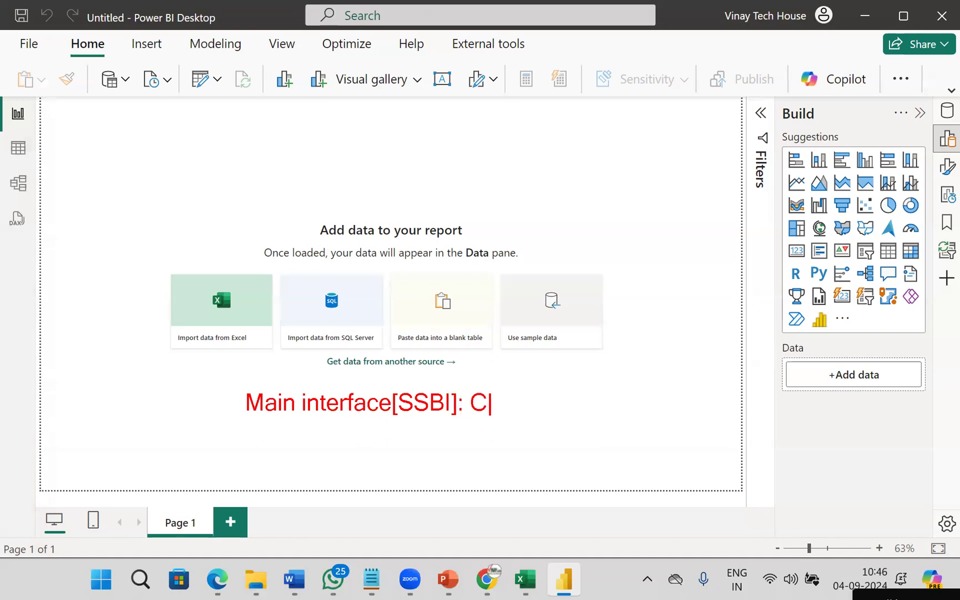
text(olor blind )
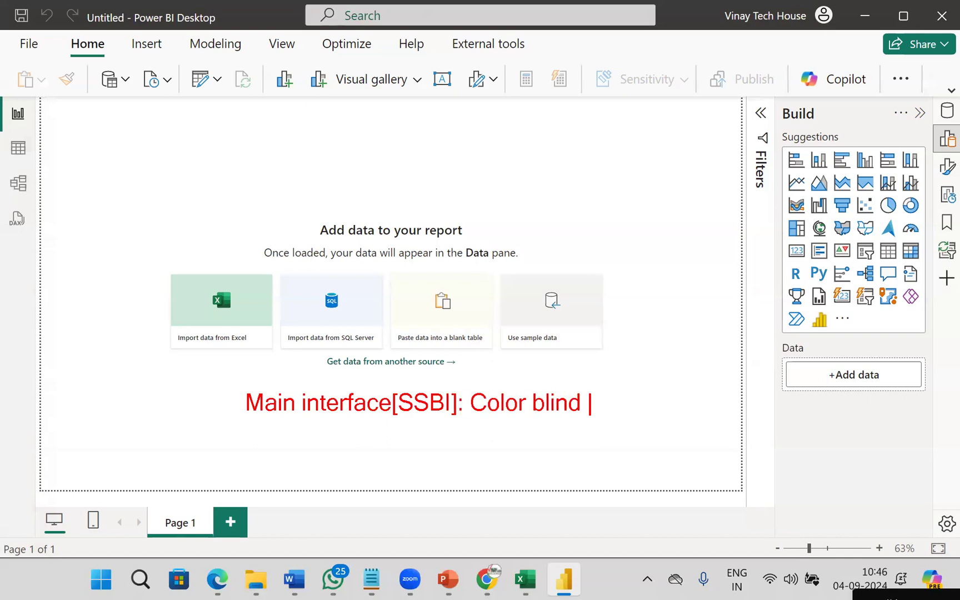
text(friendly )
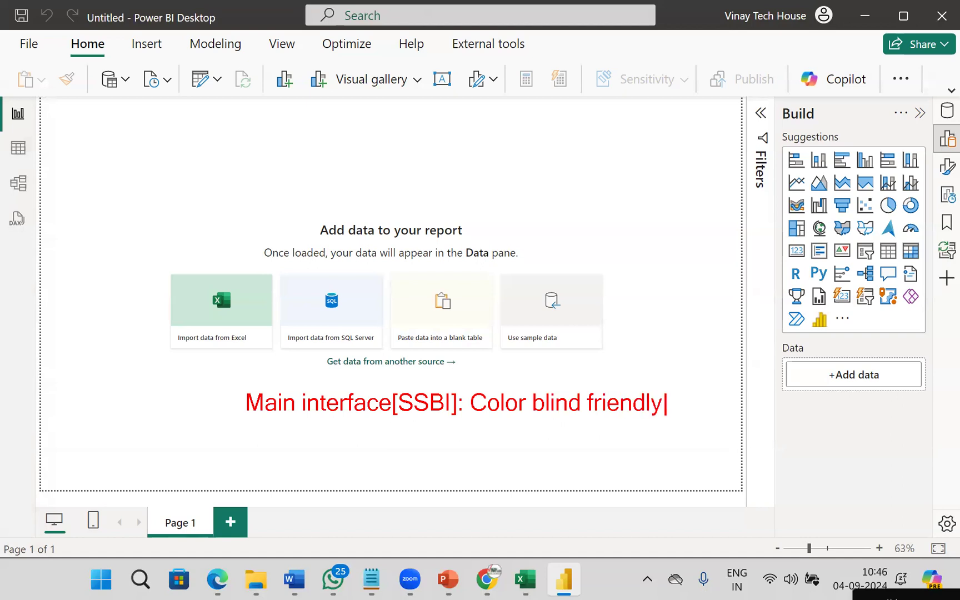
text(interface)
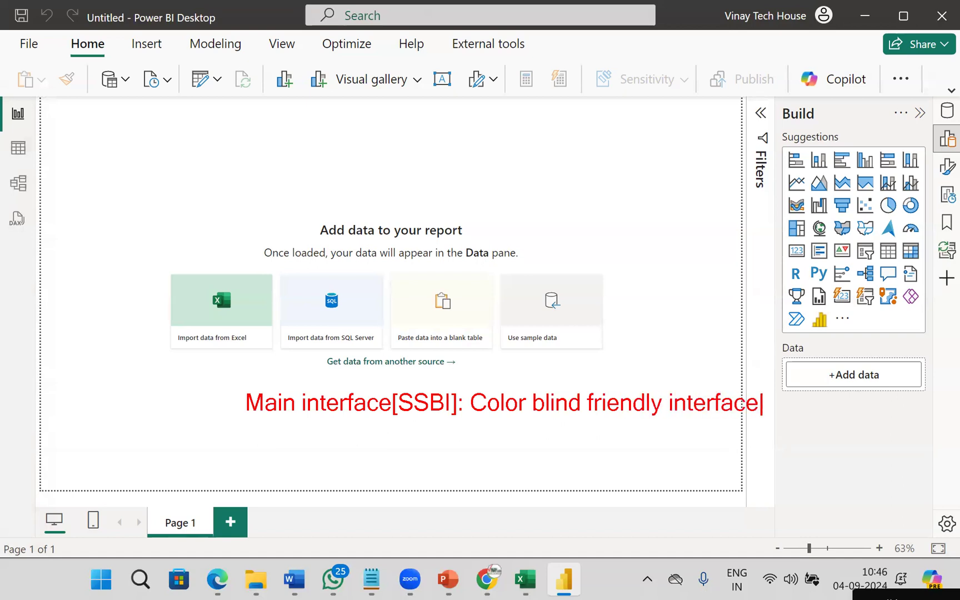
- Add a second annotation line reading "Color blind people can work on"
key(Return)
text(Color )
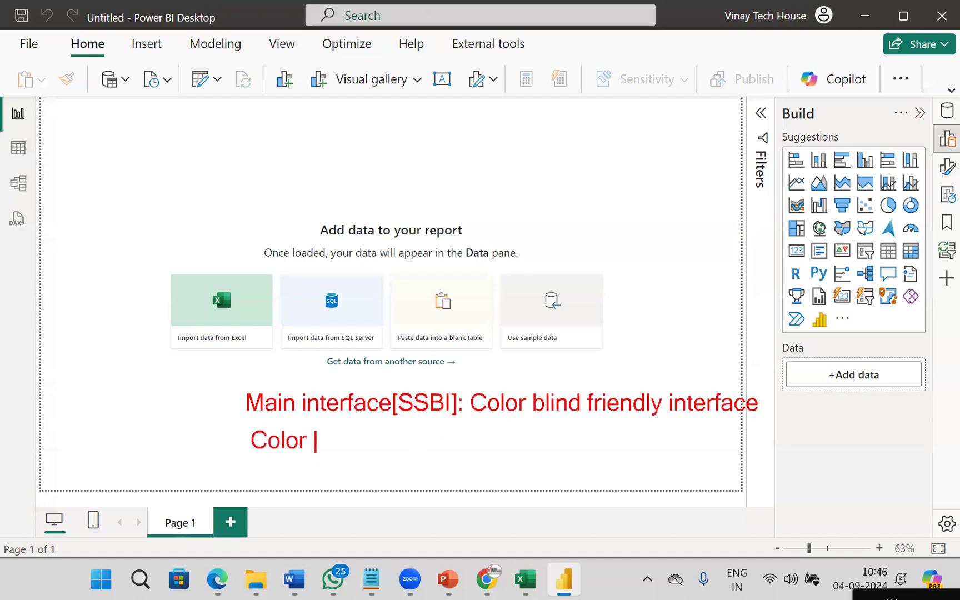
text(blind people c)
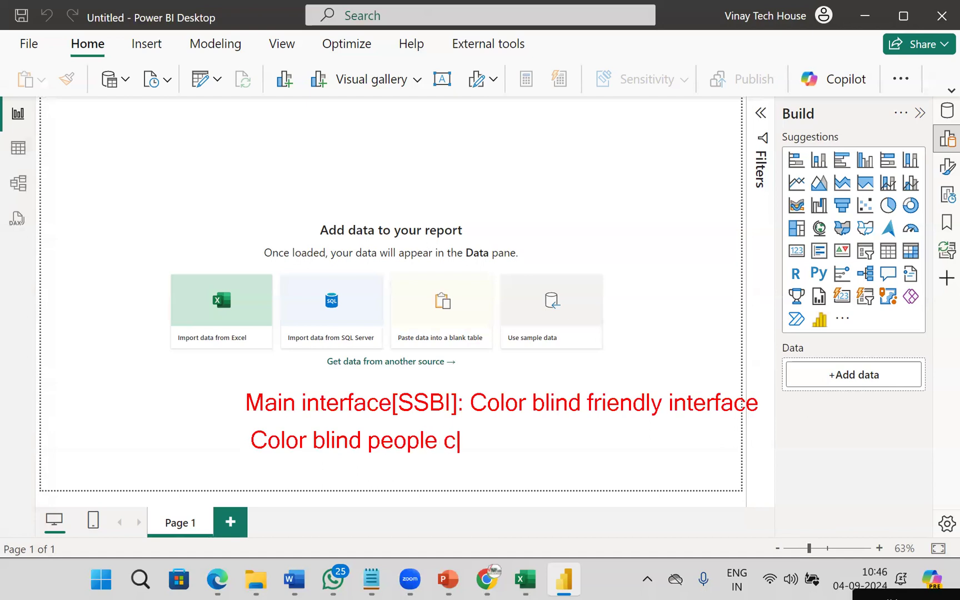
text(an work on)
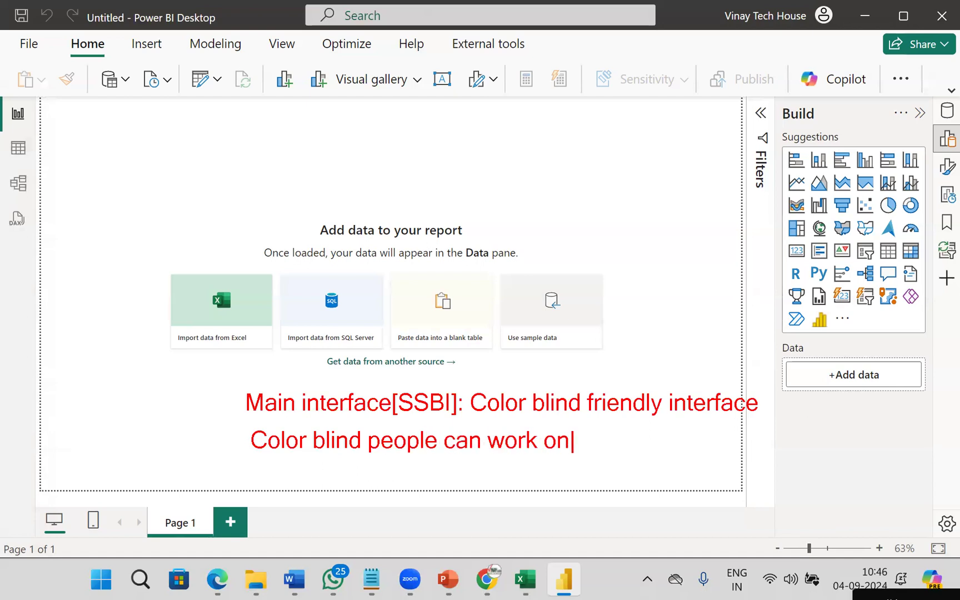
- Write the blue workflow line "Data->Extract->Transform->Model->Secure->Visuals->BI Data" beneath the red notes
key(Return)
text(Data->Extract->Transform.)
key(BackSpace)
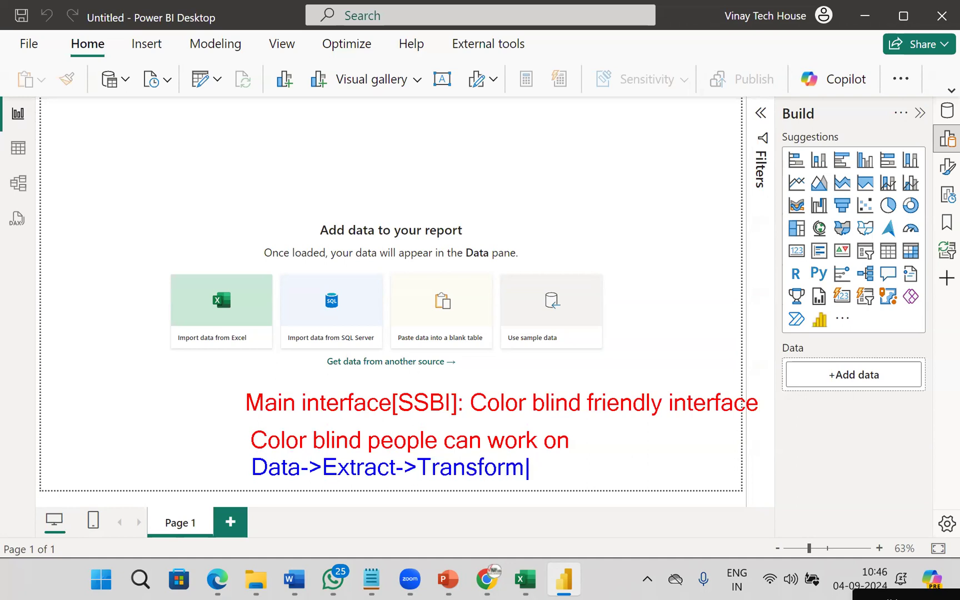
text(->Model)
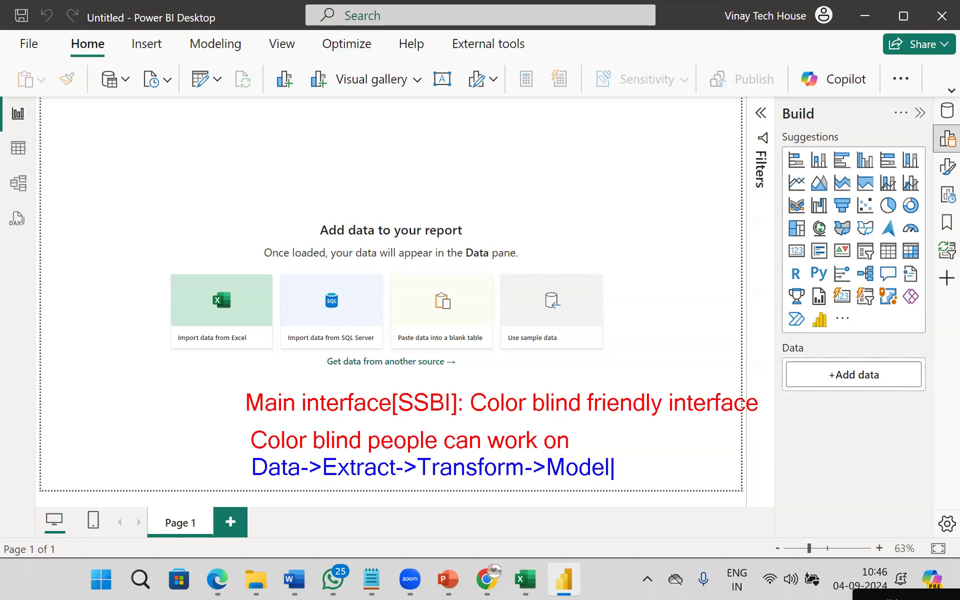
text(->Secure)
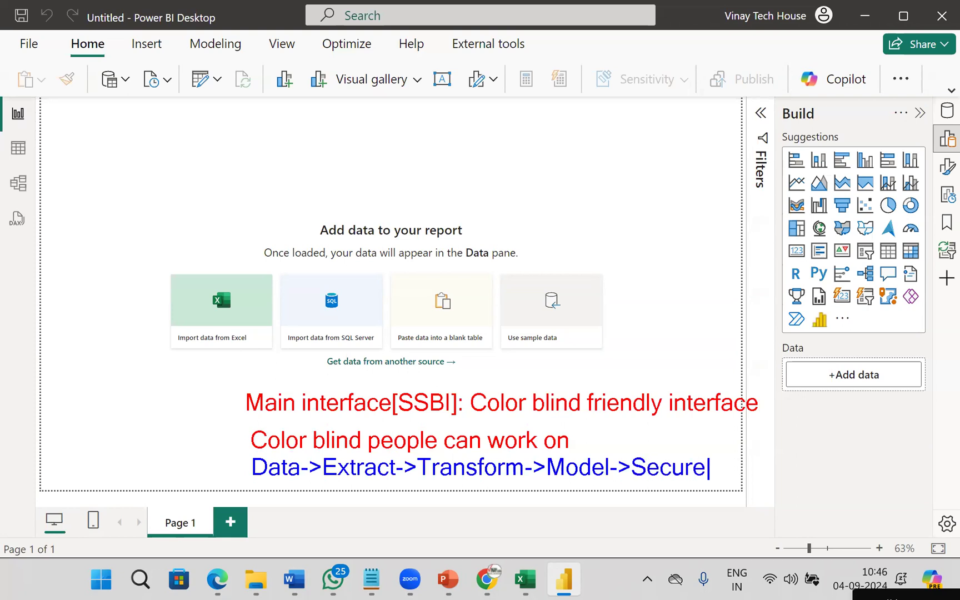
text(->Visual)
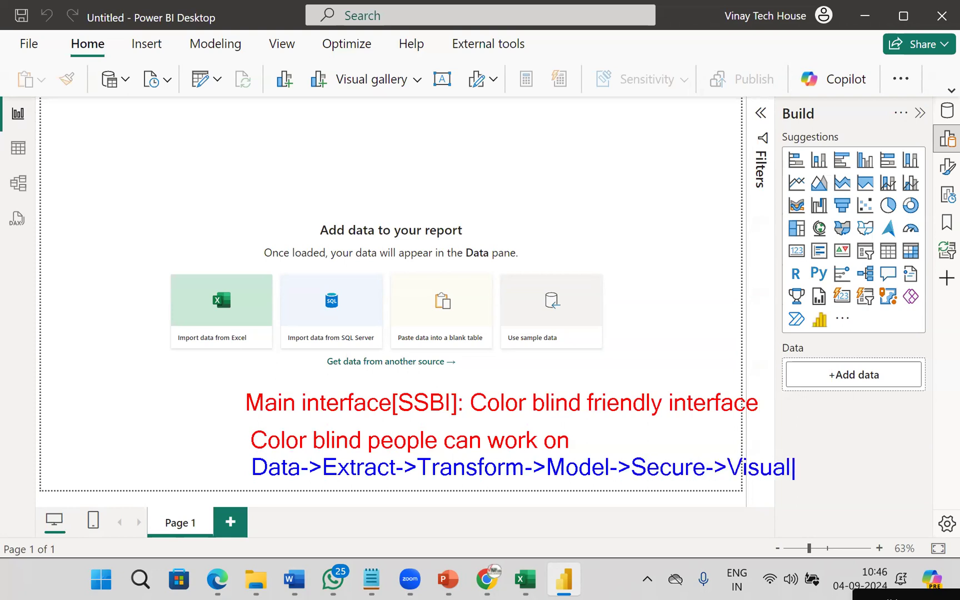
text(s->BI Data)
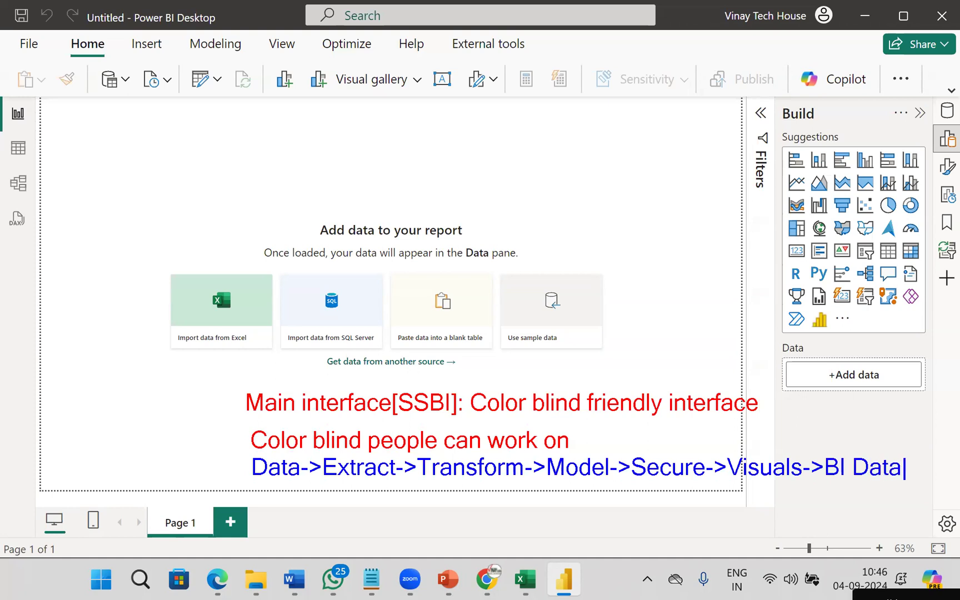
- Handwrite the numbers 1 to 5 under Extract, Transform, Model, Secure and Visuals
drag(380, 478, 378, 500)
drag(450, 480, 594, 497)
drag(661, 480, 701, 509)
drag(791, 477, 779, 503)
drag(790, 484, 822, 472)
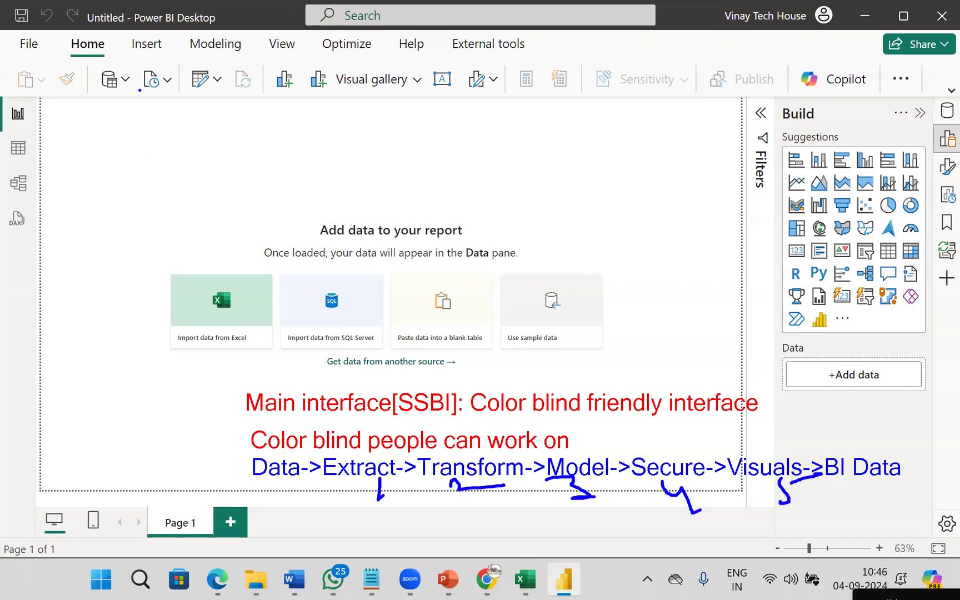
- Handwrite matching numbers 1 to 5 at Get data, Transform data, the model view, Modeling and the report canvas
drag(124, 88, 124, 107)
drag(205, 89, 246, 95)
mouse_move(34, 190)
mouse_down()
mouse_move(36, 204)
mouse_move(19, 221)
mouse_up()
mouse_move(239, 47)
mouse_down()
mouse_move(239, 62)
mouse_move(256, 61)
mouse_up()
drag(253, 51, 248, 91)
mouse_move(306, 203)
mouse_down()
mouse_move(336, 269)
mouse_move(327, 264)
mouse_up()
drag(313, 197, 330, 192)
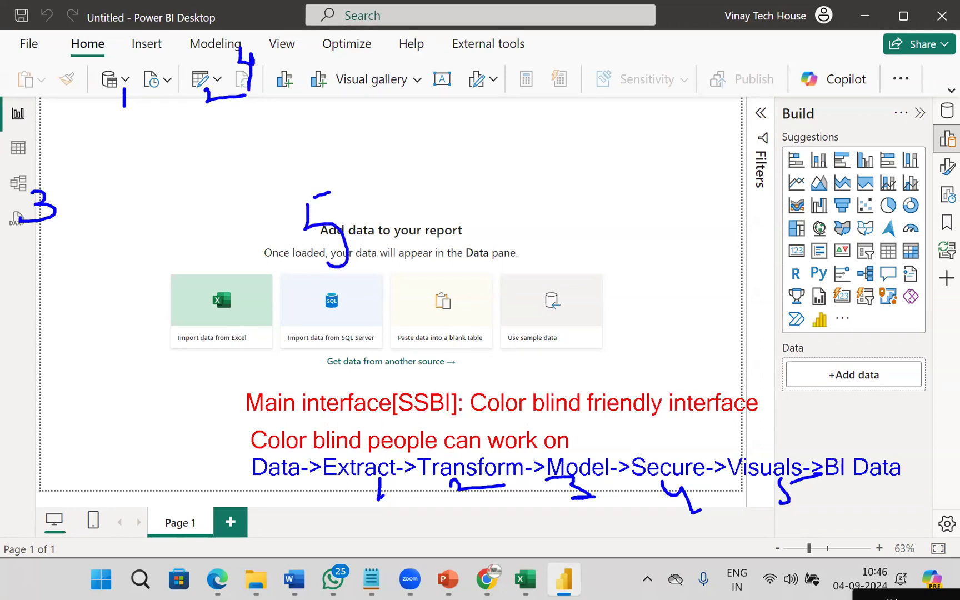
- Tick numbers 1 and 5 in the interface and draw a box around Transform, Model and Secure in the workflow line
drag(102, 103, 120, 85)
mouse_move(349, 228)
mouse_down()
mouse_move(357, 238)
mouse_move(393, 209)
mouse_up()
mouse_move(422, 514)
mouse_down()
mouse_move(722, 525)
mouse_move(671, 424)
mouse_move(430, 427)
mouse_move(415, 530)
mouse_up()
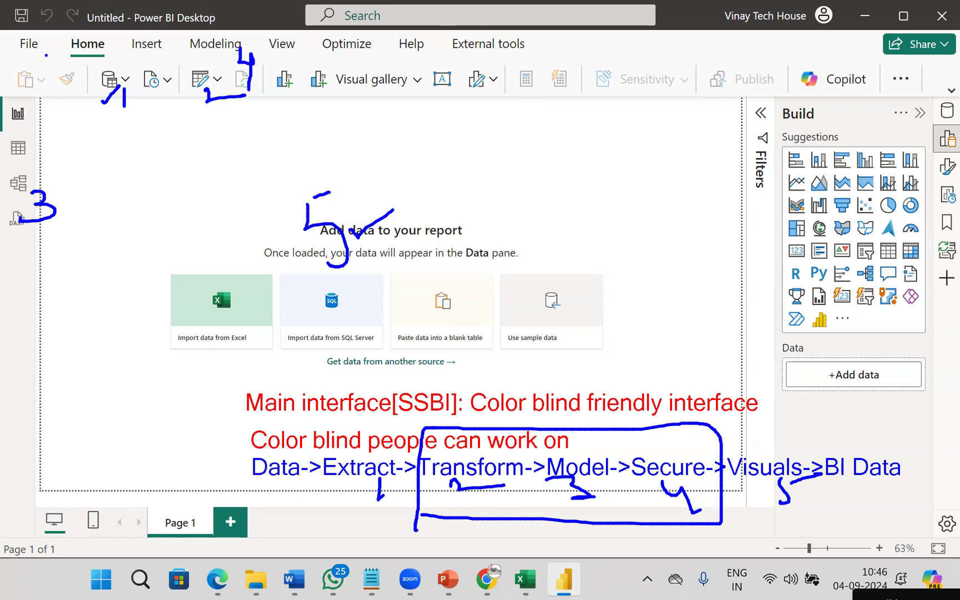
- Mark the title bar items with ink: save, undo, redo, file title, search, account and window controls
mouse_move(1, 23)
mouse_down()
mouse_move(32, 12)
mouse_move(43, 35)
mouse_move(59, 18)
mouse_move(73, 33)
mouse_move(88, 23)
mouse_up()
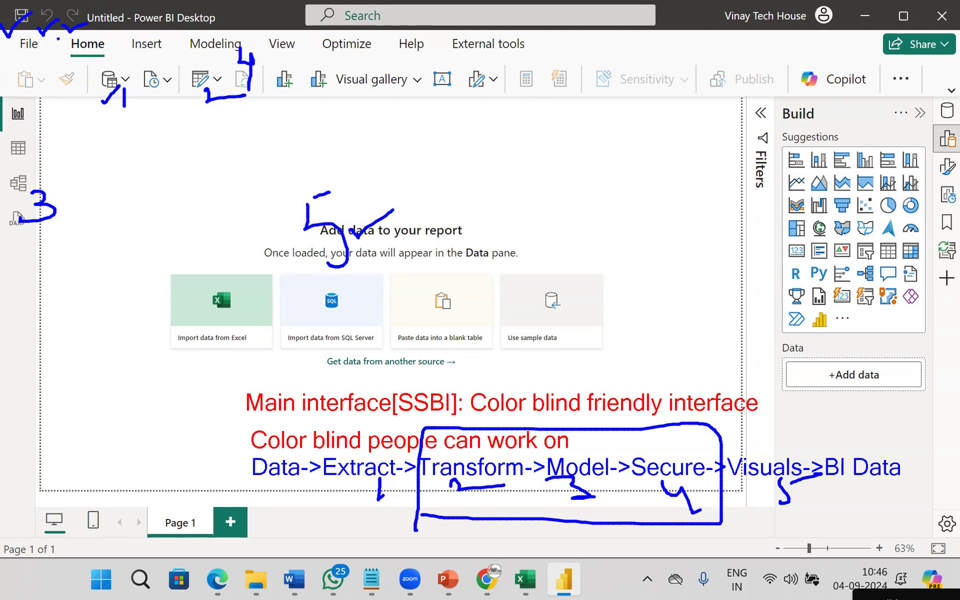
mouse_move(115, 31)
mouse_down()
mouse_move(163, 17)
mouse_move(187, 32)
mouse_up()
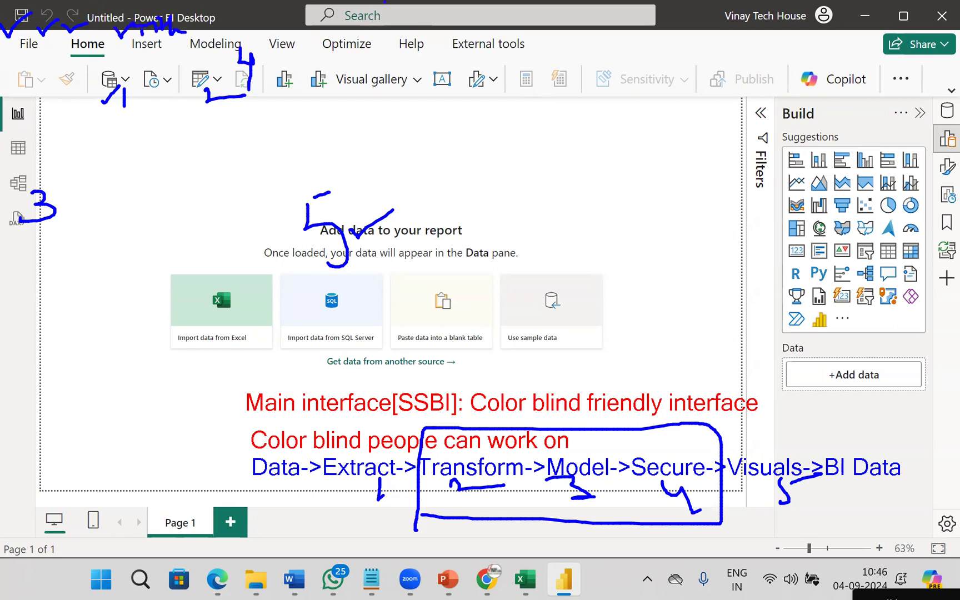
drag(376, 9, 396, 1)
mouse_move(775, 27)
mouse_down()
mouse_move(821, 6)
mouse_move(864, 35)
mouse_move(878, 22)
mouse_move(906, 40)
mouse_move(926, 19)
mouse_move(959, 16)
mouse_up()
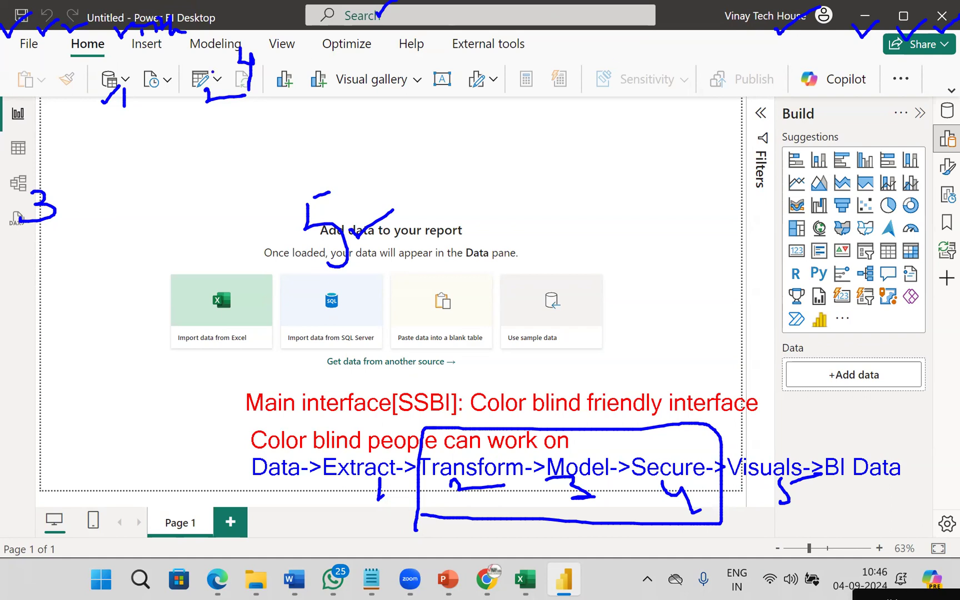
- Box the row from File to External tools, label it "menu ribbon" with an arrow and "Menu tabs", and circle Home
drag(3, 30, 561, 63)
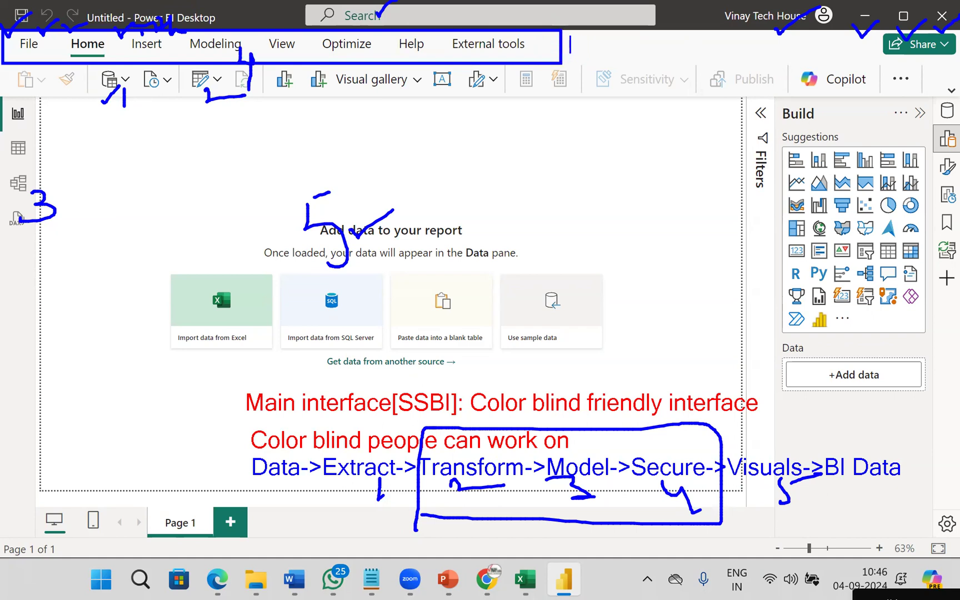
text(menu ribbon)
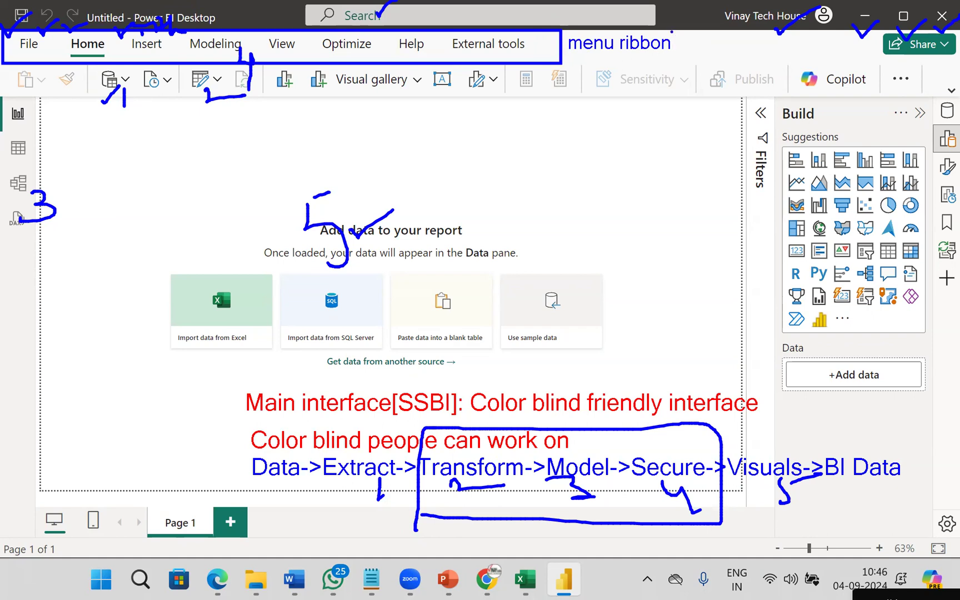
mouse_move(103, 34)
mouse_down()
mouse_move(56, 45)
mouse_move(106, 58)
mouse_move(106, 34)
mouse_up()
mouse_move(596, 63)
mouse_down()
mouse_move(590, 87)
mouse_move(619, 68)
mouse_up()
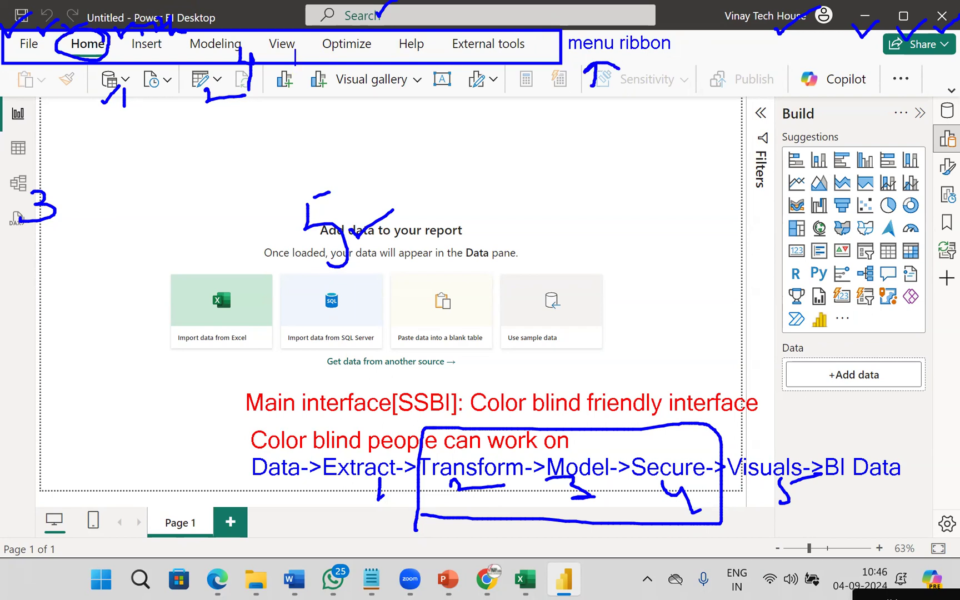
text(Menu tabs)
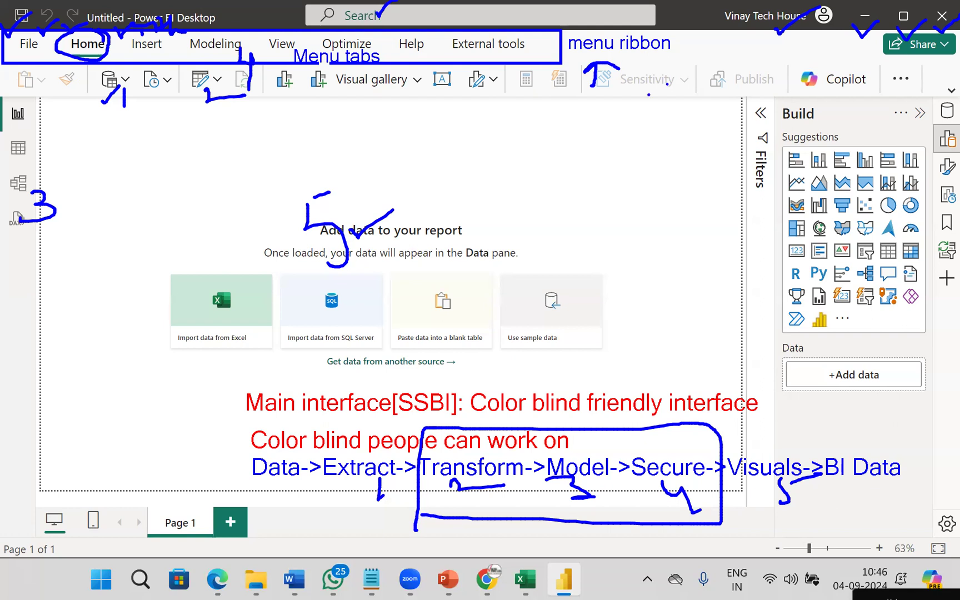
- Draw a box around the report, table, model and DAX view switchers and label it "Views"
mouse_move(1, 93)
mouse_down()
mouse_move(5, 163)
mouse_move(56, 284)
mouse_up()
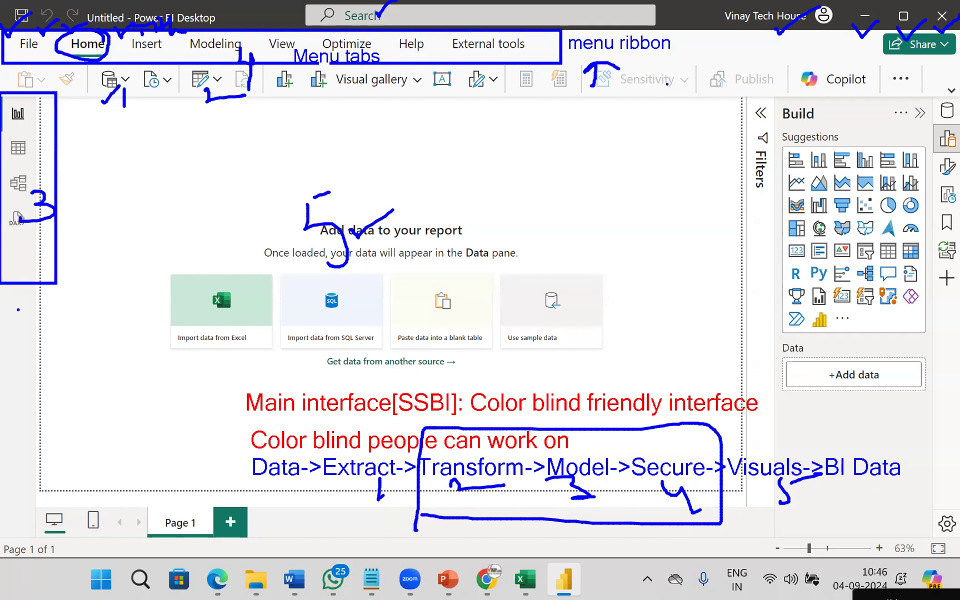
drag(7, 302, 7, 320)
text(Views)
click(74, 138)
- Draw a line from the report view and label it "report view[report information] : visuals+data+report options"; draw a red line from the table view
drag(28, 115, 127, 121)
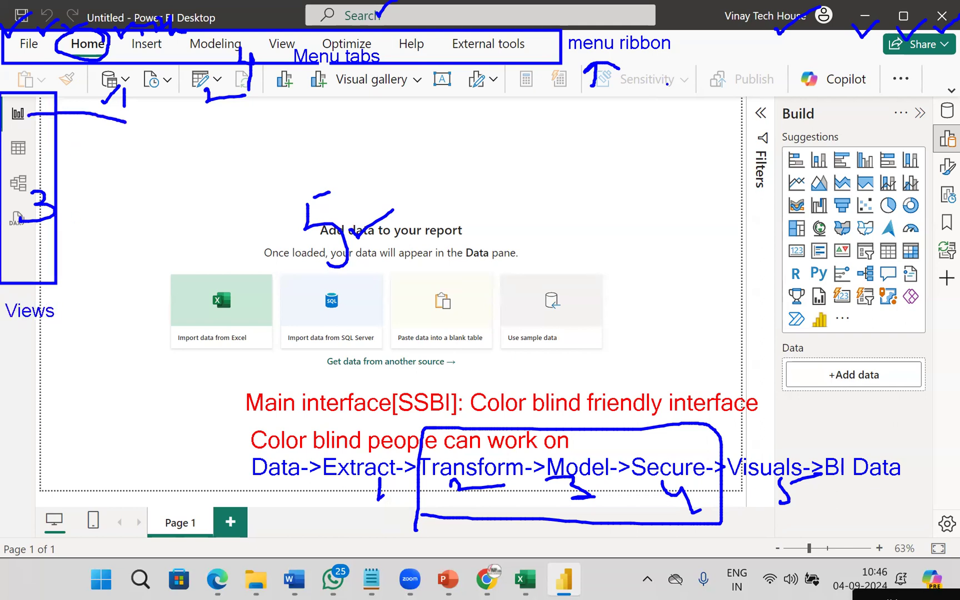
click(143, 118)
text(report view[)
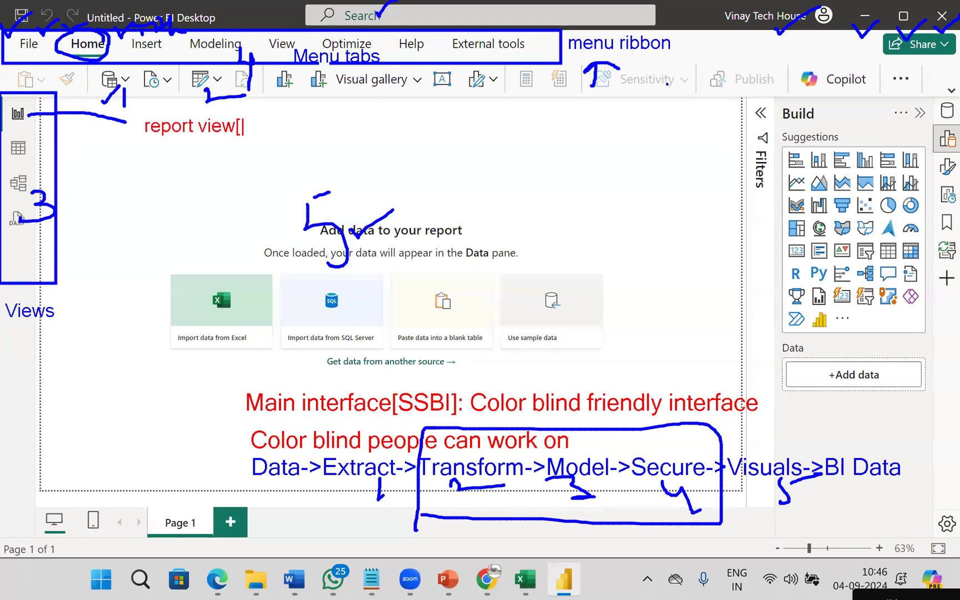
text(report information])
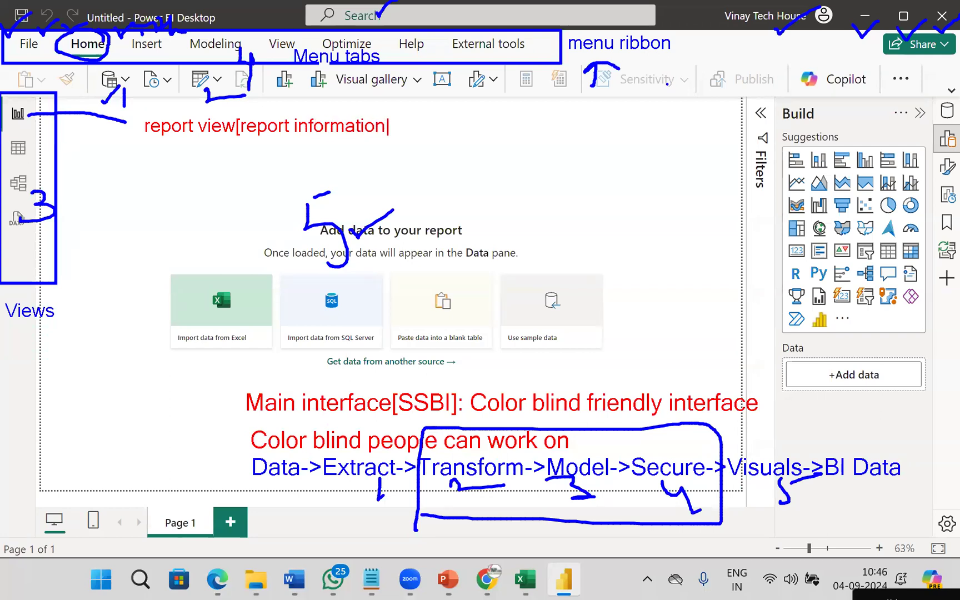
key(Return)
key(Escape)
drag(34, 151, 133, 154)
text(t: visuals+data+r)
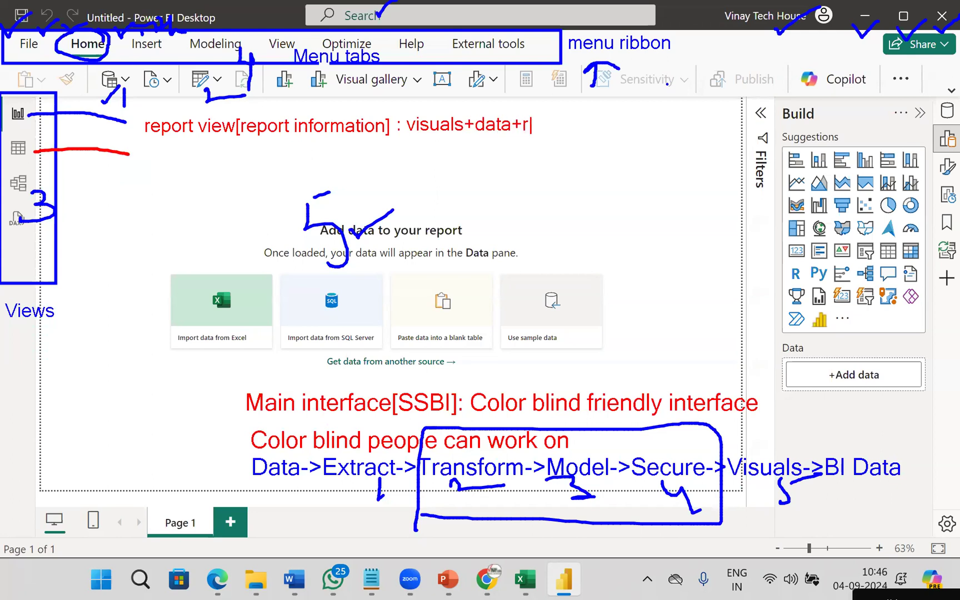
text(eport options)
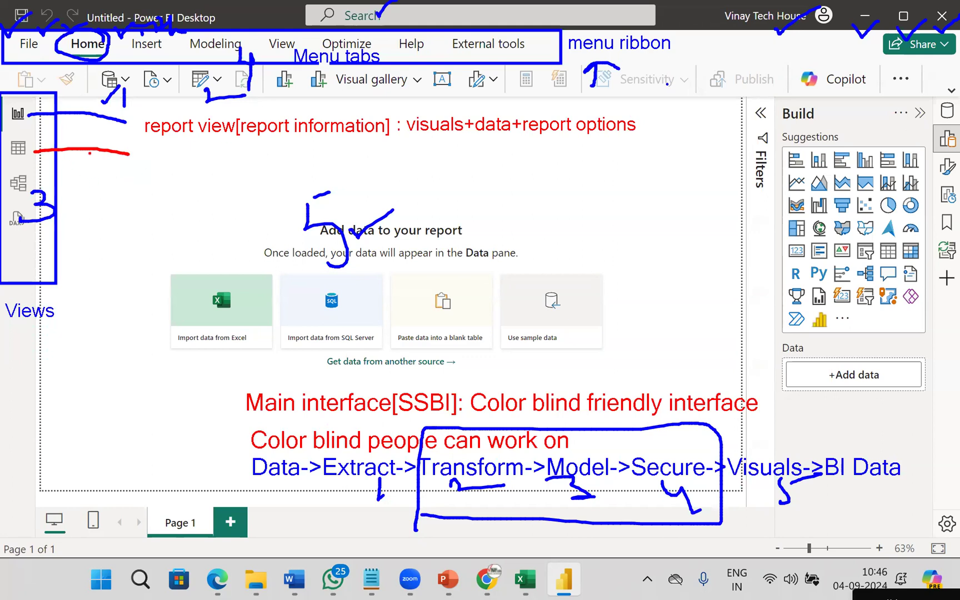
- Label the table view's red line "Data displayed[table view / Grid view]"
text(t)
text(Data displa)
text(yed)
text([table )
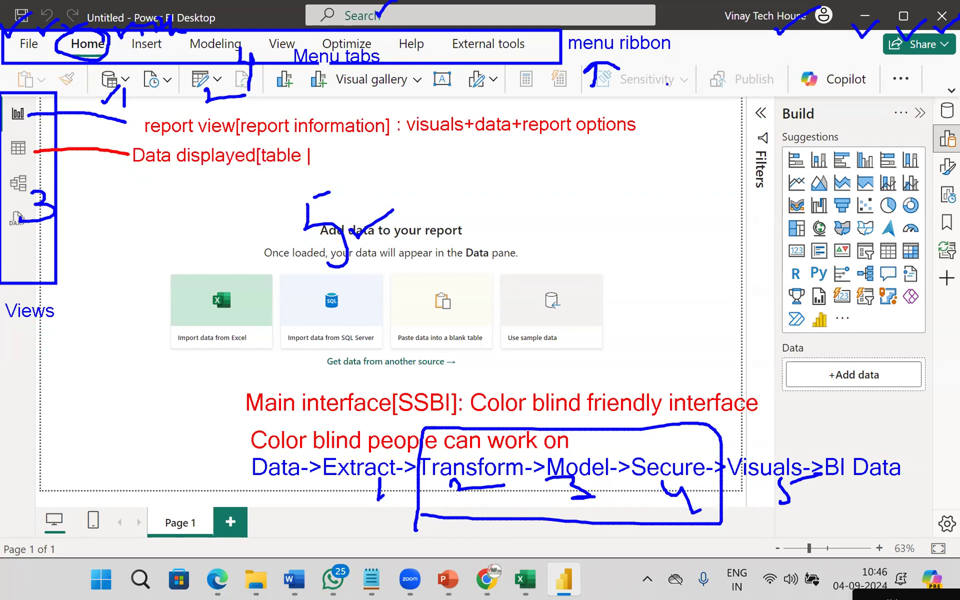
text(view / G)
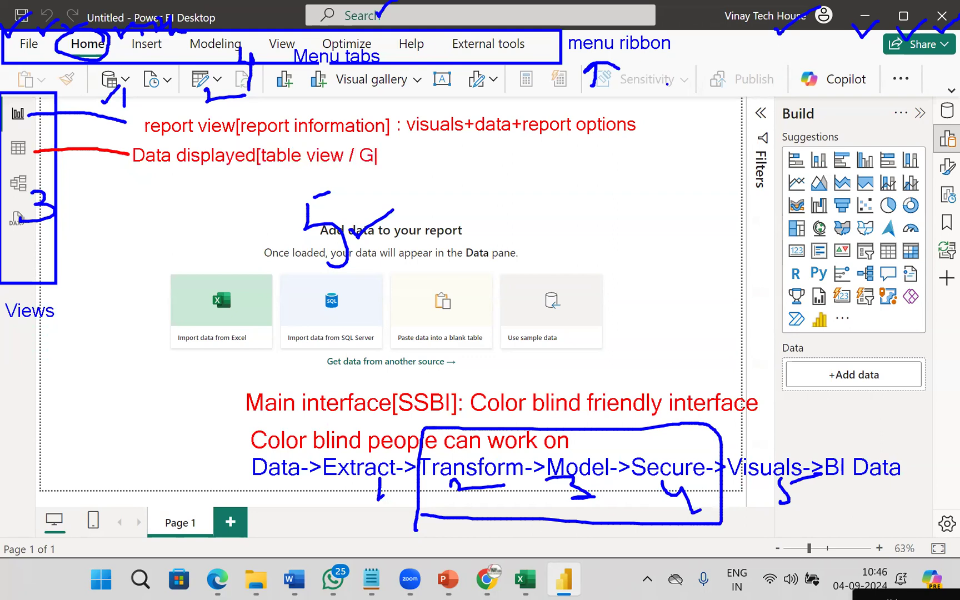
text(rid view]])
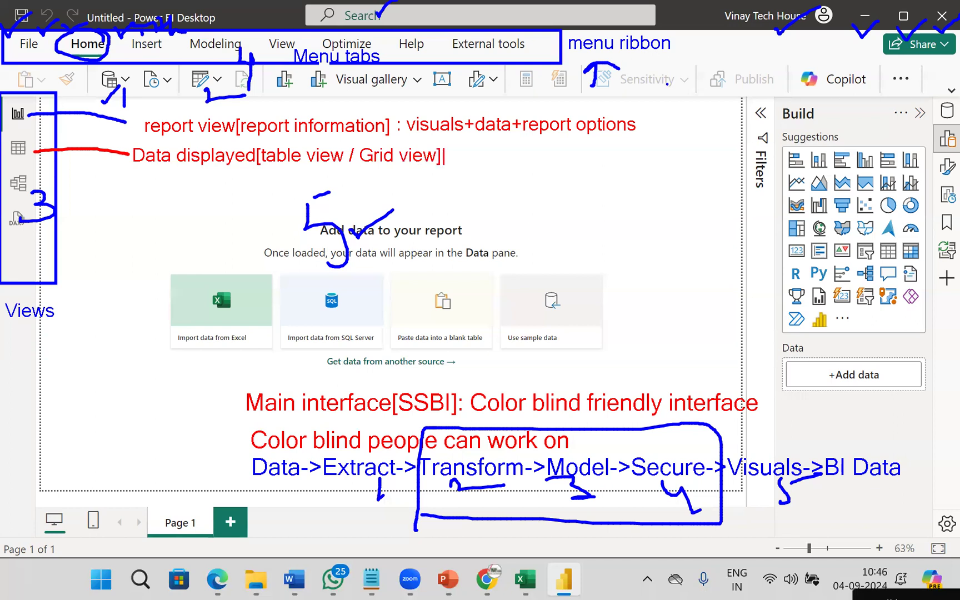
- Draw a red line from the model view and label it "modeling view [table relationships]" on two lines
drag(39, 184, 110, 186)
click(123, 178)
text(modeling view)
key(Return)
text([tab;l)
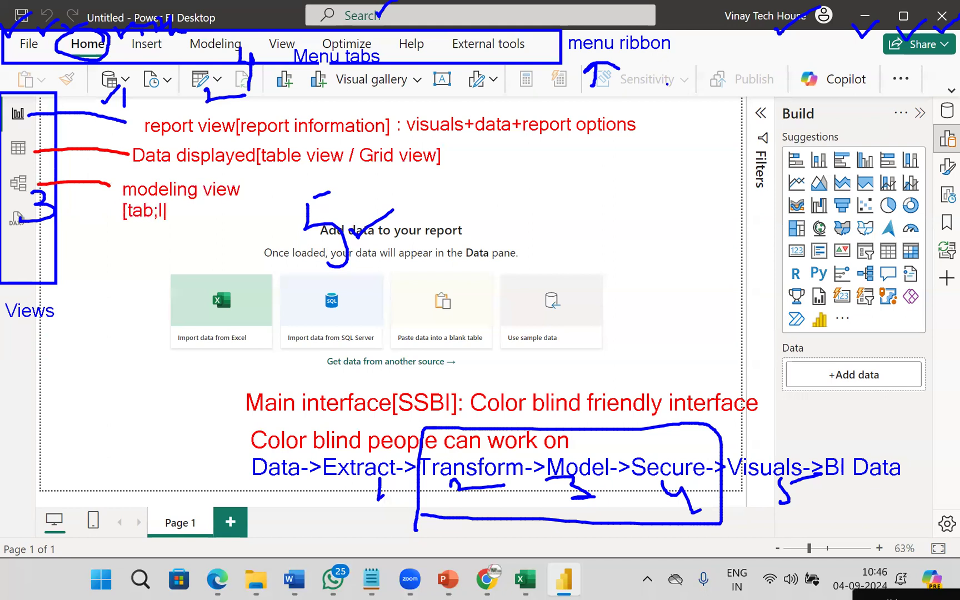
key(BackSpace)
key(BackSpace)
text(le relationshis)
text(])
key(BackSpace)
key(BackSpace)
text(ps])
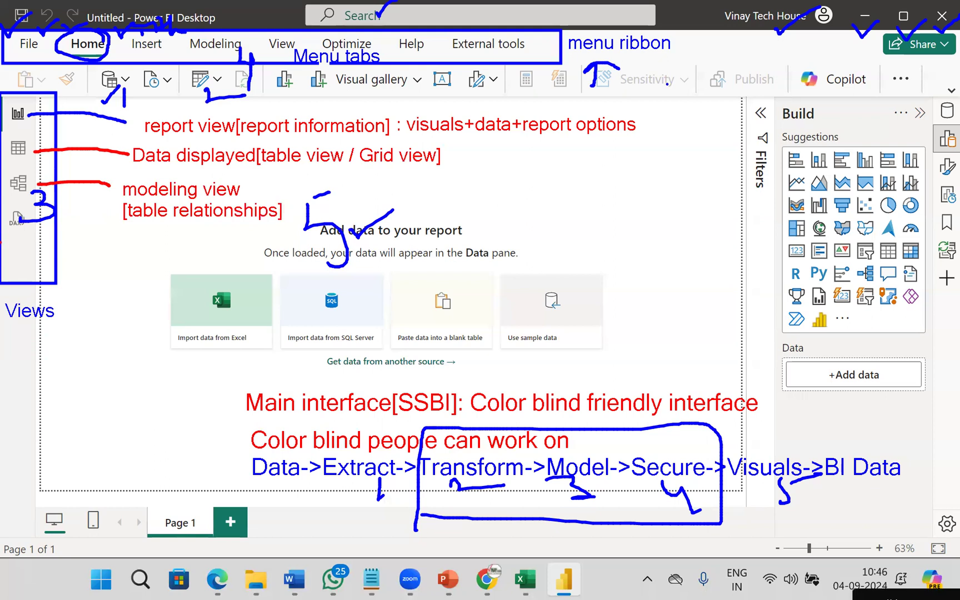
- Draw a red line from the DAX query view and label it "DAx Query view"
drag(22, 225, 82, 247)
text(tDAx Query )
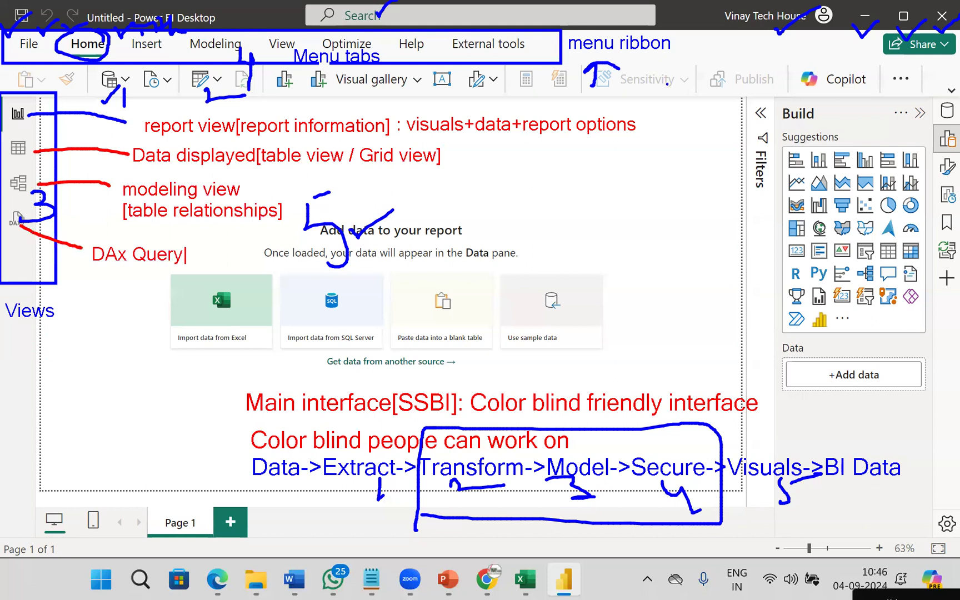
text(view)
- Handwrite "Canvas" across the report canvas, underline it twice, and draw two arrows to it from the visuals and the pane switchers
mouse_move(479, 195)
mouse_down()
mouse_move(351, 271)
mouse_move(441, 298)
mouse_up()
mouse_move(487, 253)
mouse_down()
mouse_move(453, 238)
mouse_move(486, 302)
mouse_move(552, 284)
mouse_up()
mouse_move(535, 223)
mouse_down()
mouse_move(572, 204)
mouse_move(635, 272)
mouse_up()
drag(372, 336, 477, 334)
drag(354, 359, 472, 353)
mouse_move(809, 204)
mouse_down()
mouse_move(619, 288)
mouse_move(628, 305)
mouse_move(644, 307)
mouse_up()
mouse_move(947, 250)
mouse_down()
mouse_move(705, 328)
mouse_move(670, 328)
mouse_up()
mouse_move(675, 310)
mouse_down()
mouse_move(645, 341)
mouse_move(694, 371)
mouse_up()
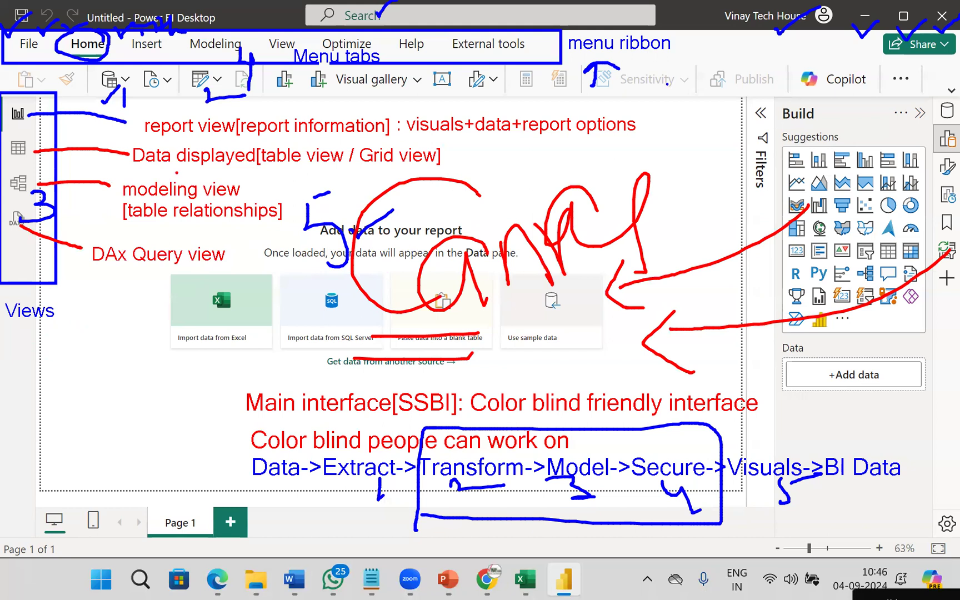
- Underline the report view, data displayed and table relationships labels in red
drag(152, 142, 232, 143)
drag(134, 166, 218, 168)
drag(131, 234, 248, 232)
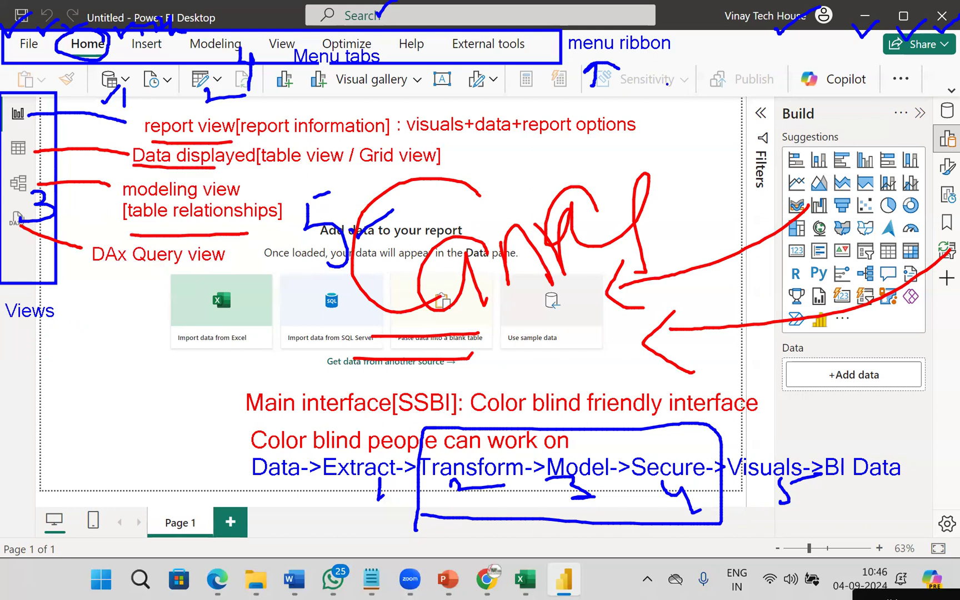
- Draw red lines to the Filters and Build panes and label them "Panes"
mouse_move(763, 60)
mouse_down()
mouse_move(766, 103)
mouse_move(826, 108)
mouse_up()
text(t)
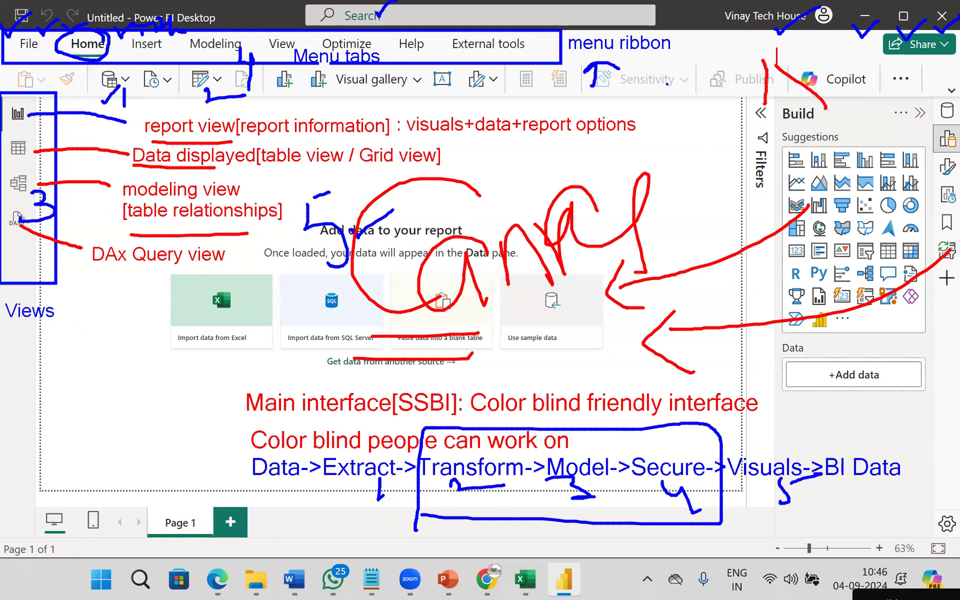
text(Panes)
key(Escape)
- Draw a red line from the collapsed Filters pane and label it "filter pane"
drag(753, 153, 671, 119)
text(t)
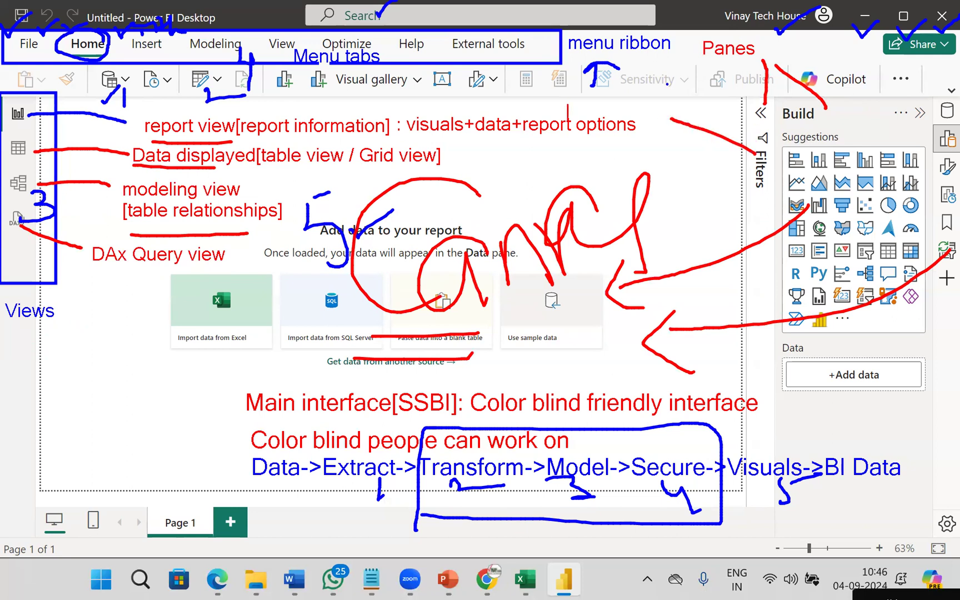
text(filter panl)
key(BackSpace)
text(e)
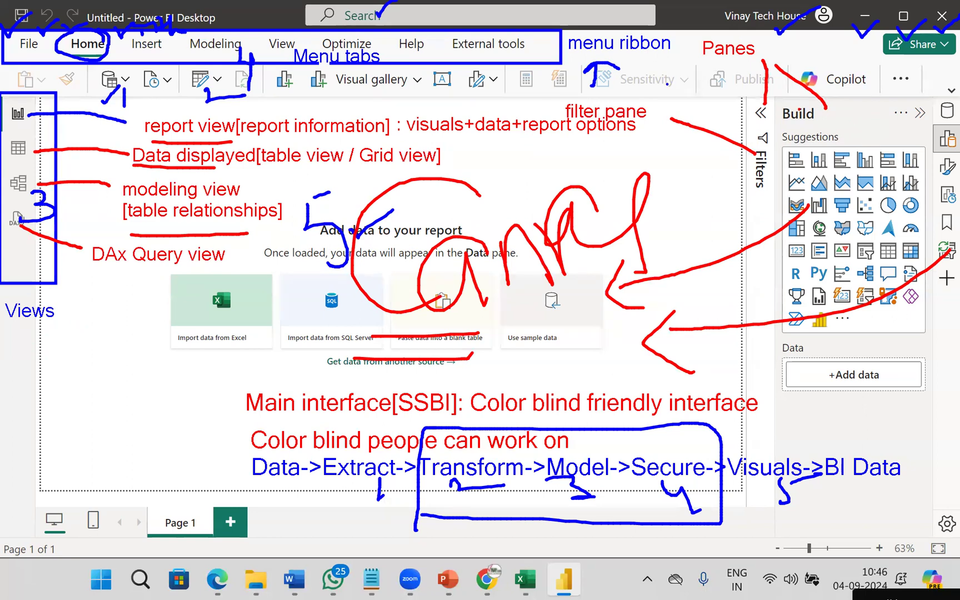
- Label the Build pane "visualization pane" on two lines
click(765, 41)
text(visualizaio)
key(BackSpace)
key(BackSpace)
text(tion)
key(Return)
text(panel)
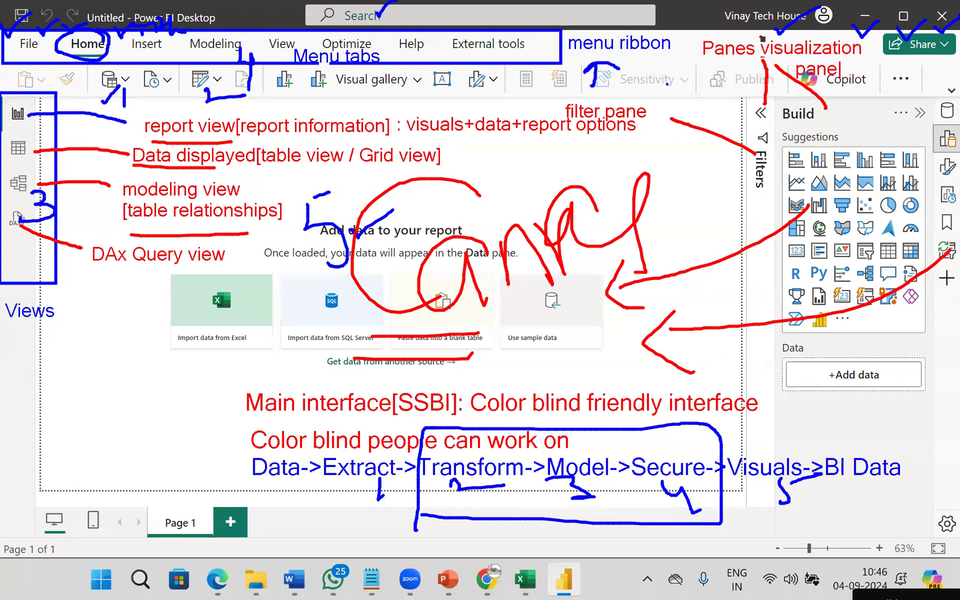
key(BackSpace)
- Draw a red box around the pane switchers with a line to the label "pane manager"
mouse_move(927, 97)
mouse_down()
mouse_move(958, 305)
mouse_move(856, 406)
mouse_up()
text(t)
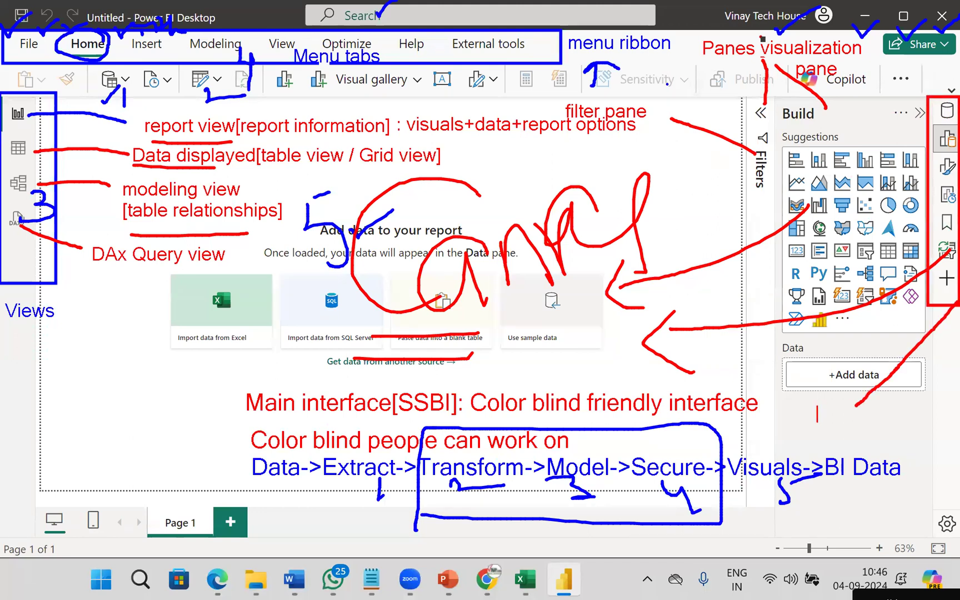
text(pane manager)
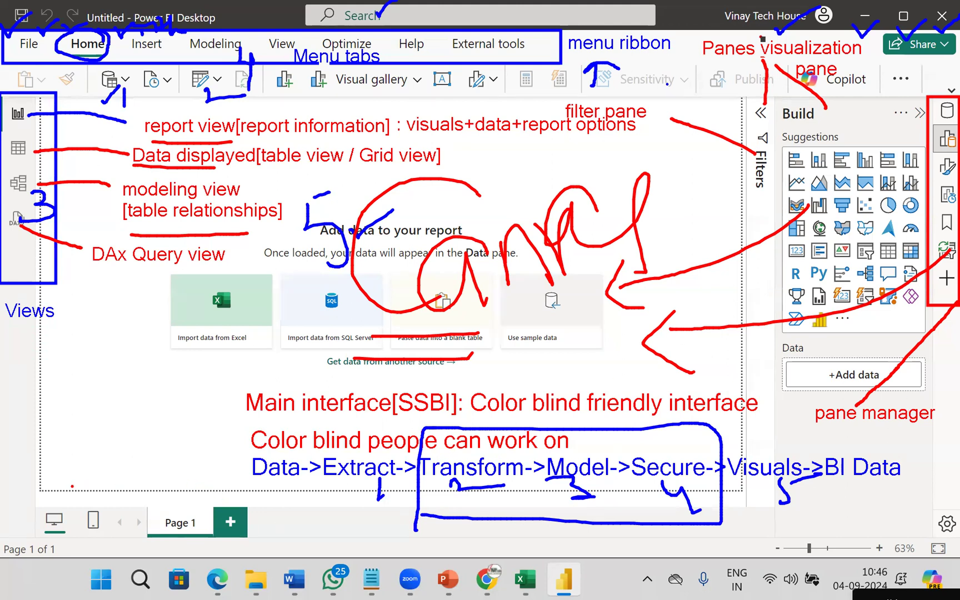
- Draw a red line from the desktop layout switch and label it "report for desktop and web"
drag(54, 501, 34, 409)
click(9, 380)
text(report for desktop and)
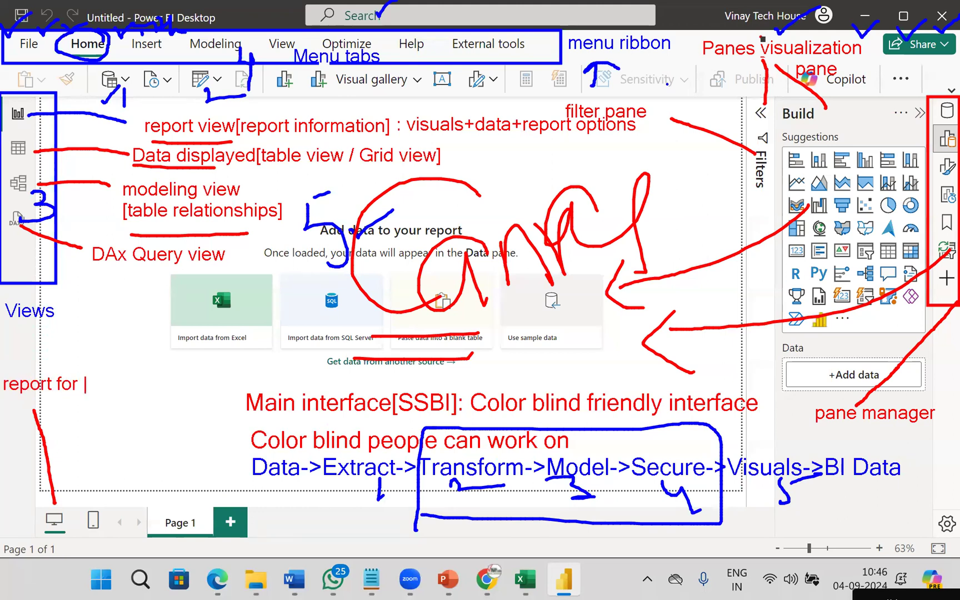
text( web)
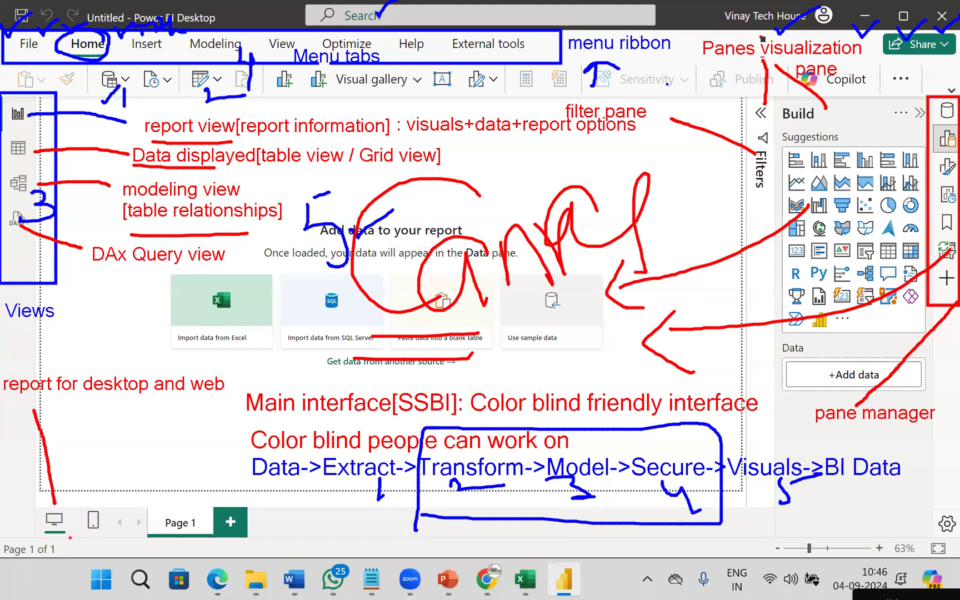
- Draw a red line from the mobile layout switch and label it "report for mobile suitable" on two lines
drag(90, 516, 112, 443)
click(85, 433)
text(report)
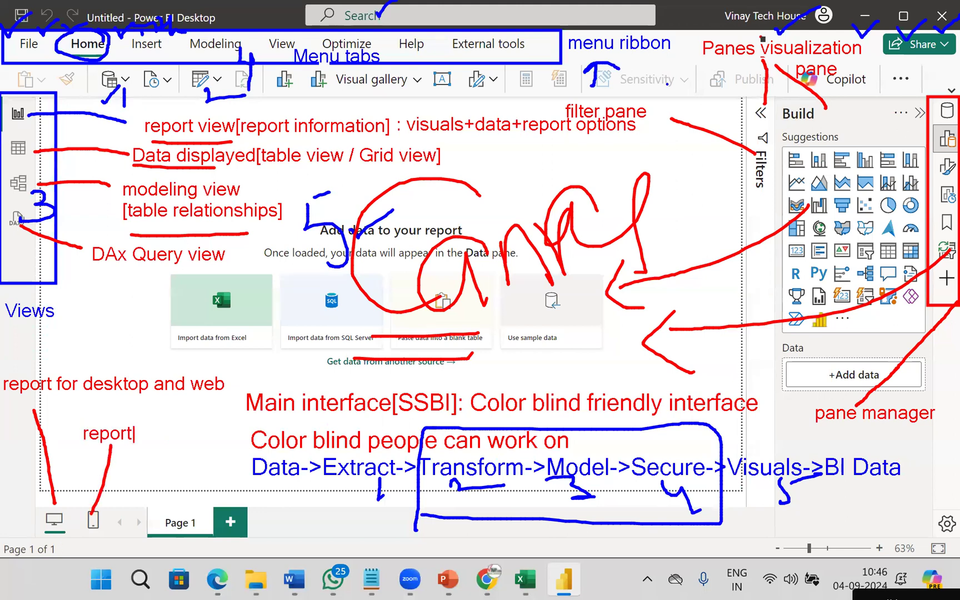
text( for mobile)
key(Return)
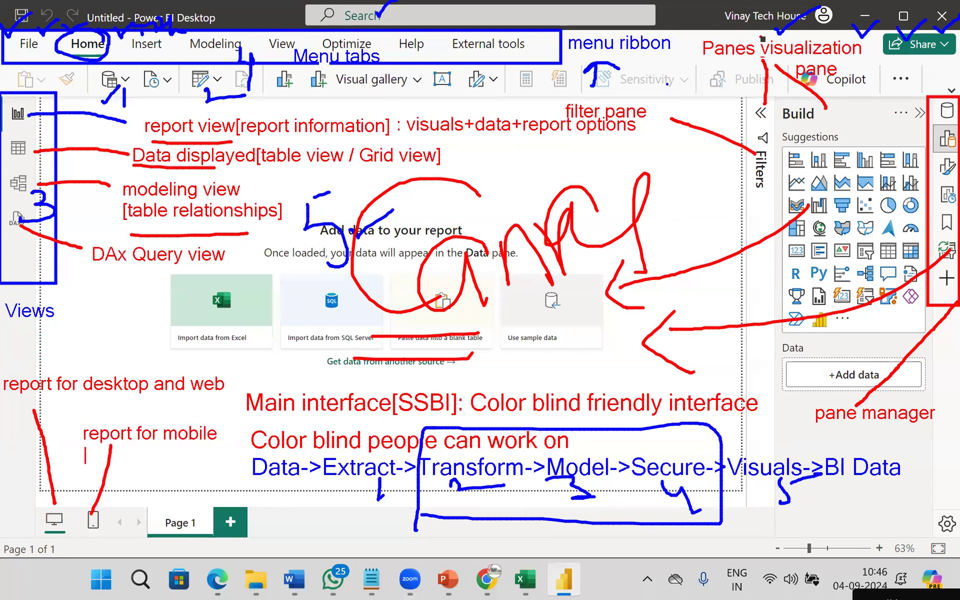
text(suitable)
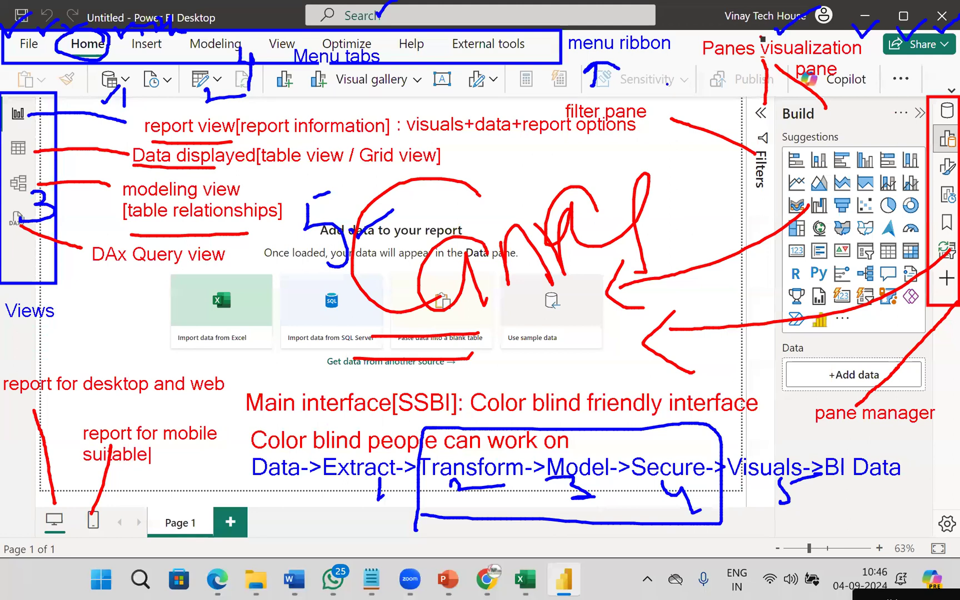
- Circle the page tab area in red, adding ticks and plus signs to indicate multiple report pages
drag(167, 527, 191, 502)
mouse_move(247, 525)
mouse_down()
mouse_move(271, 507)
mouse_move(312, 526)
mouse_move(288, 546)
mouse_move(329, 512)
mouse_move(346, 527)
mouse_up()
mouse_move(341, 522)
mouse_down()
mouse_move(345, 547)
mouse_move(386, 521)
mouse_move(214, 490)
mouse_move(151, 534)
mouse_move(325, 557)
mouse_move(344, 495)
mouse_up()
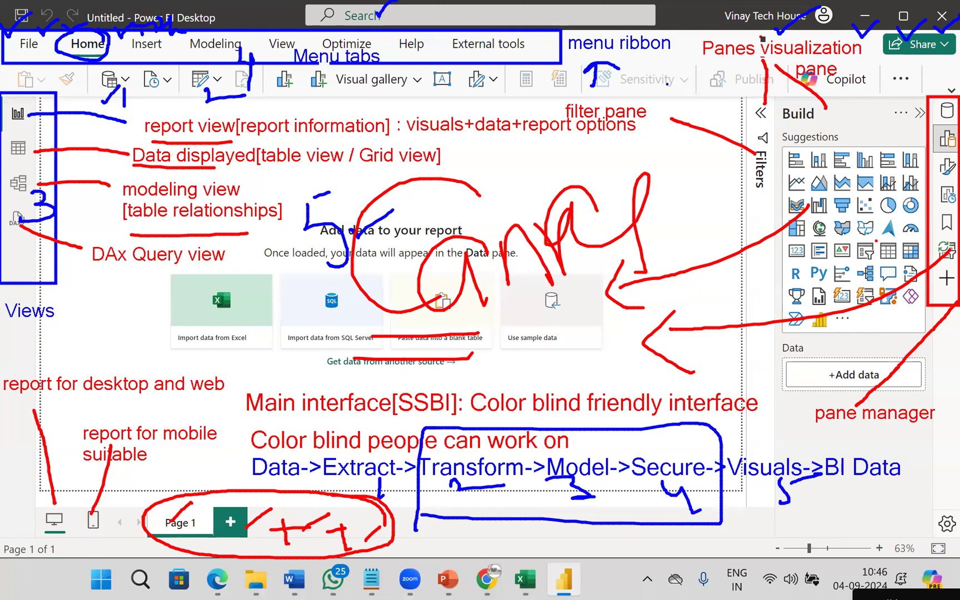
- Draw a line from the data pane switcher labelled "Tables Data" and add the label "Storage mode [import, direct query, mixed, connect live]"
drag(886, 194, 872, 211)
drag(939, 106, 886, 88)
text(Tables)
key(Return)
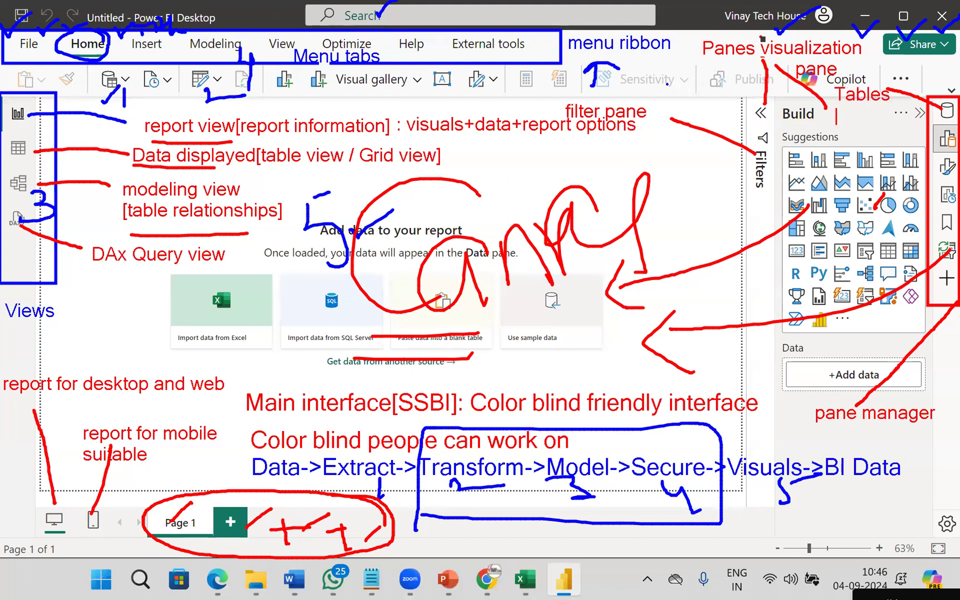
text(Data)
mouse_move(865, 116)
mouse_down()
mouse_move(744, 456)
mouse_move(681, 552)
mouse_move(713, 564)
mouse_up()
text(Storage mode [import, direct query, mixed, connect live])
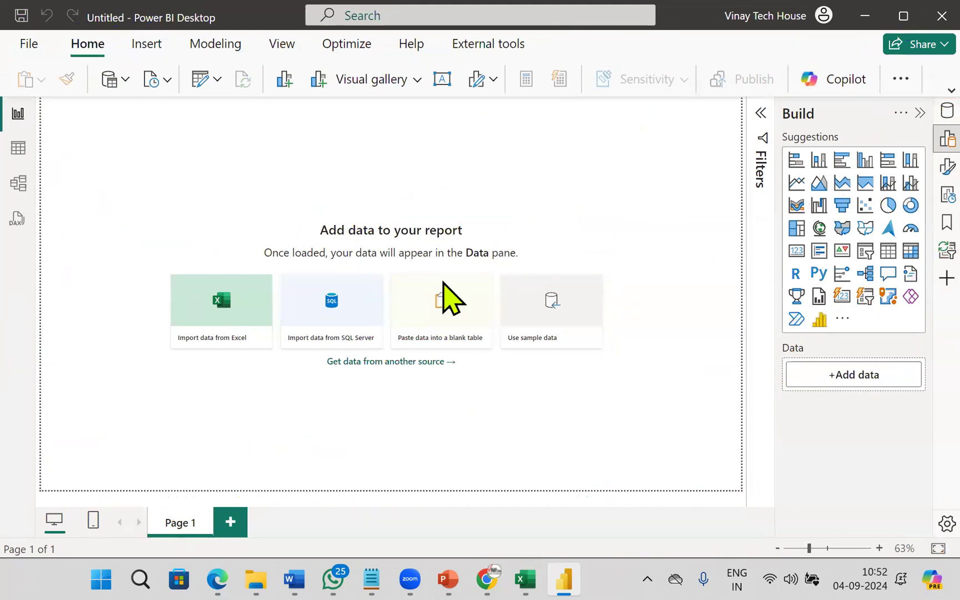
- Switch to the Notepad demo notes and highlight the request for contact details and the line with the contact number and timings
click(374, 578)
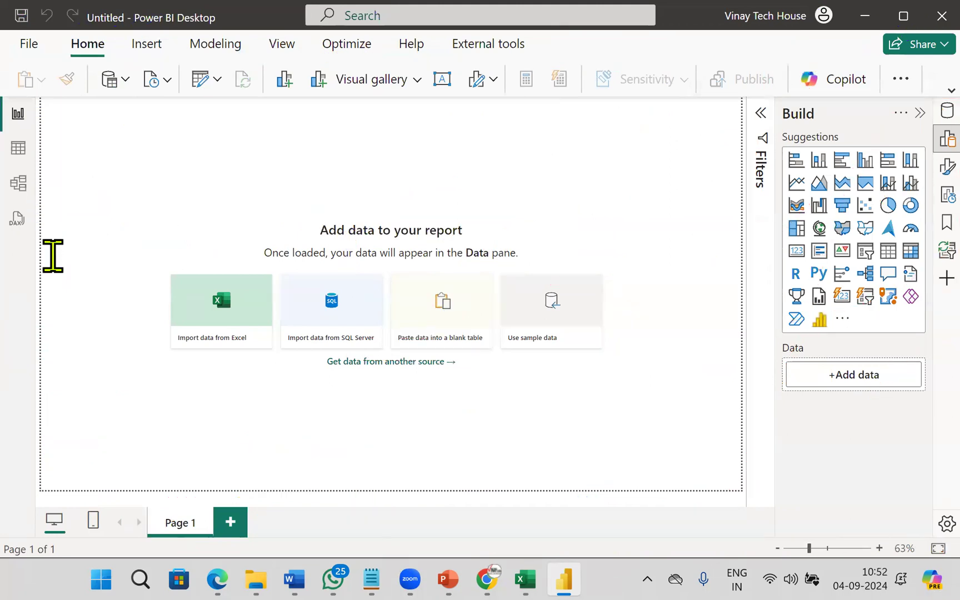
drag(15, 242, 688, 251)
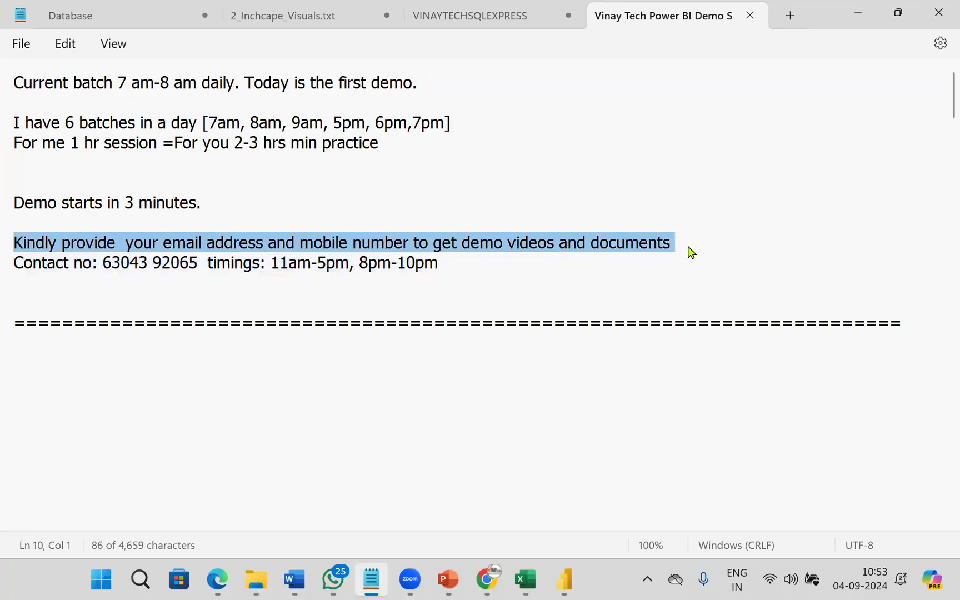
click(365, 38)
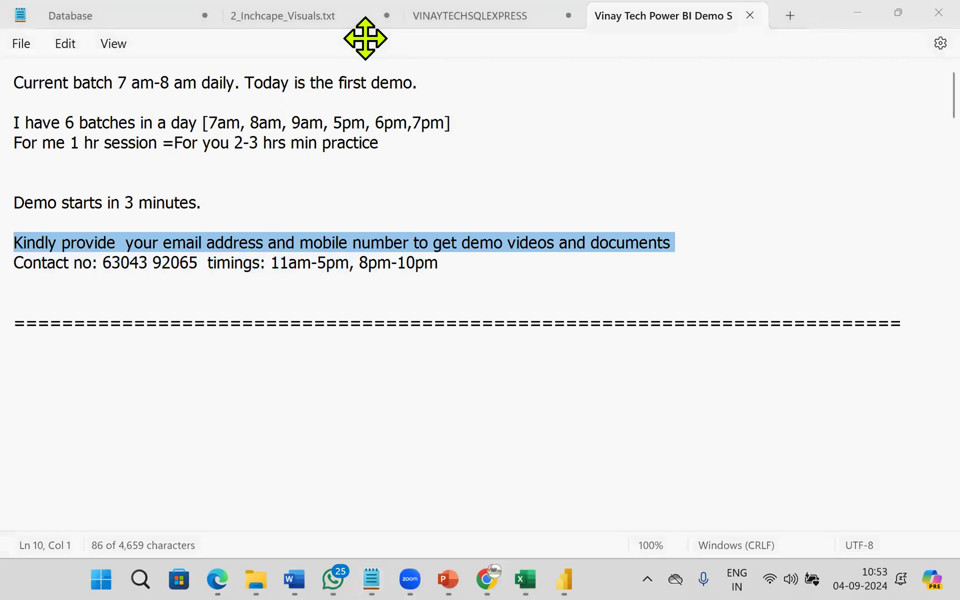
drag(16, 263, 438, 275)
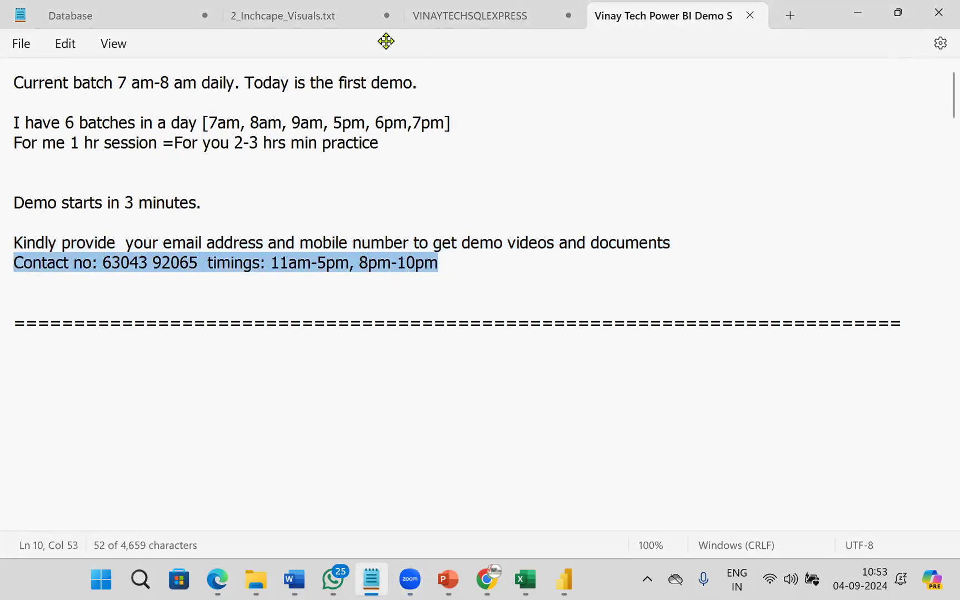
click(383, 286)
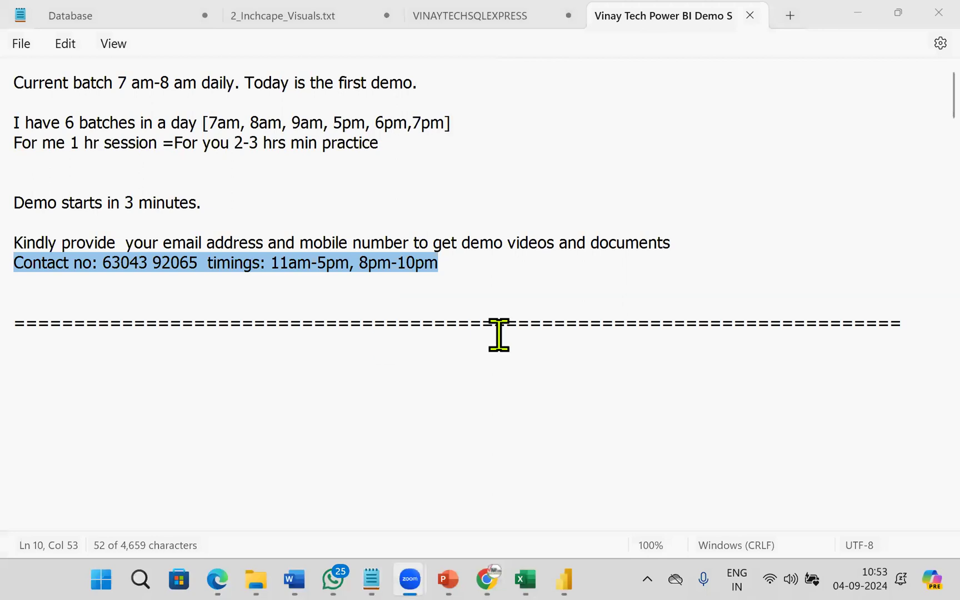
- Switch to Power BI Desktop, return to the desktop layout, and collapse the Format and Build panes
click(568, 582)
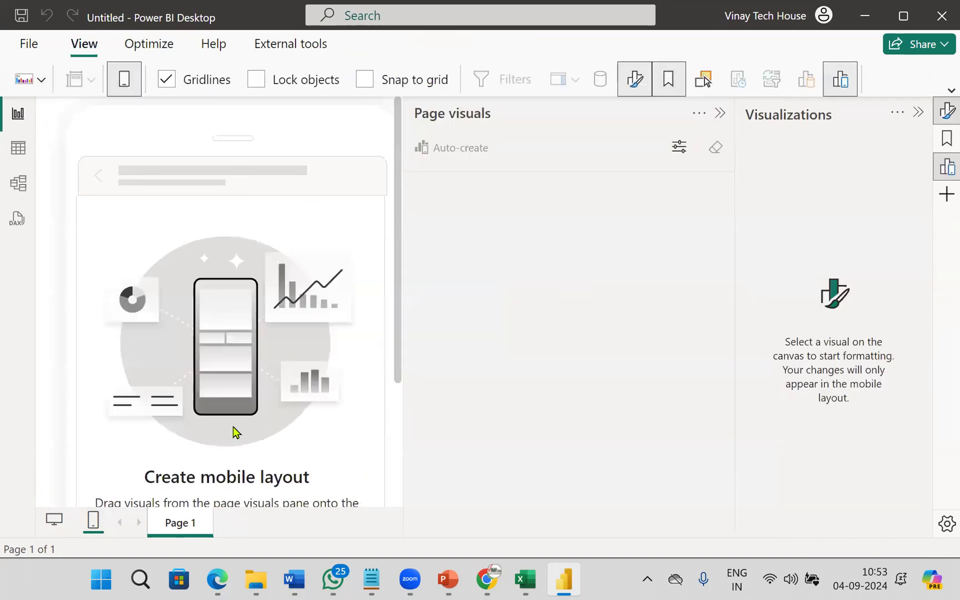
click(55, 522)
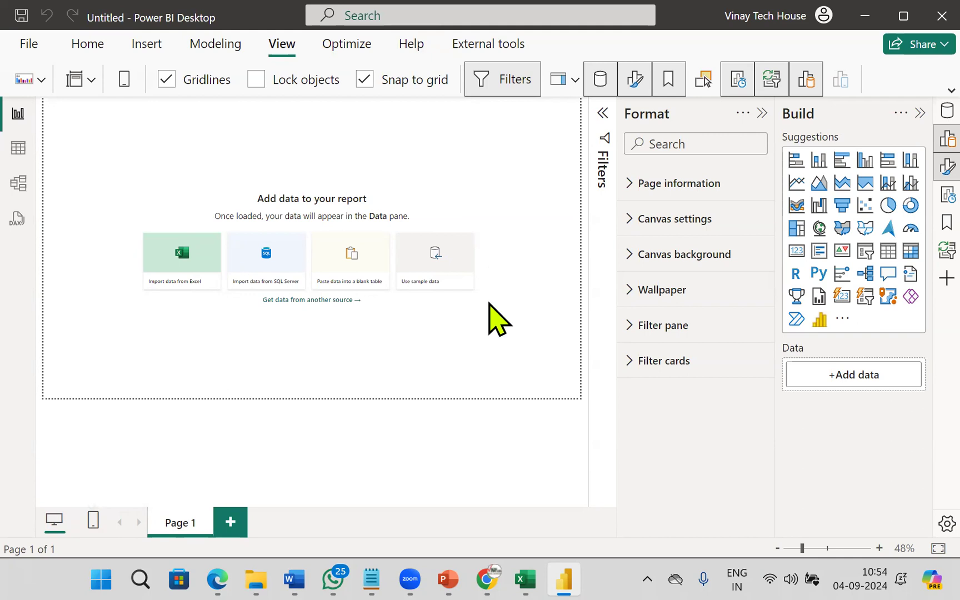
click(761, 113)
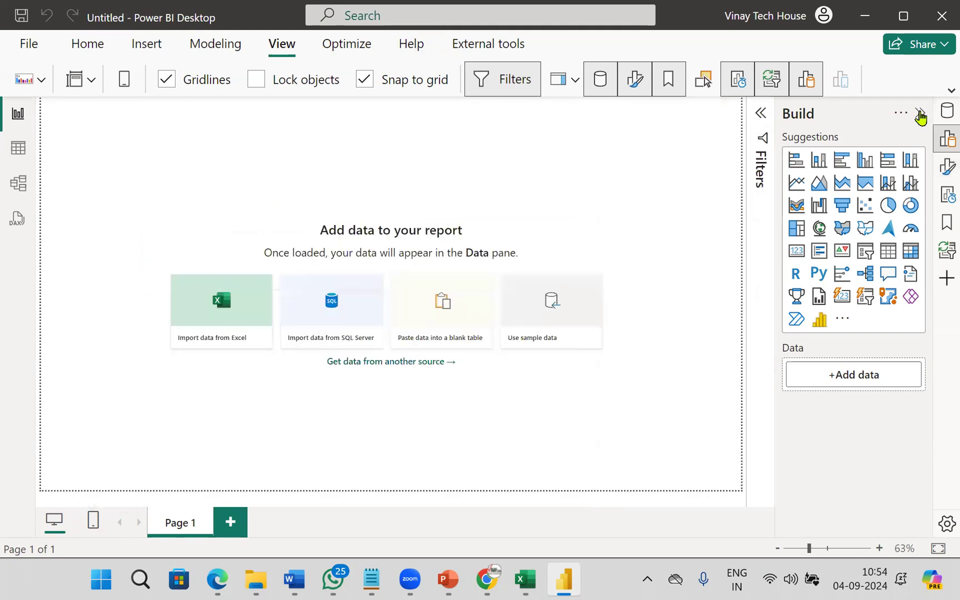
click(920, 113)
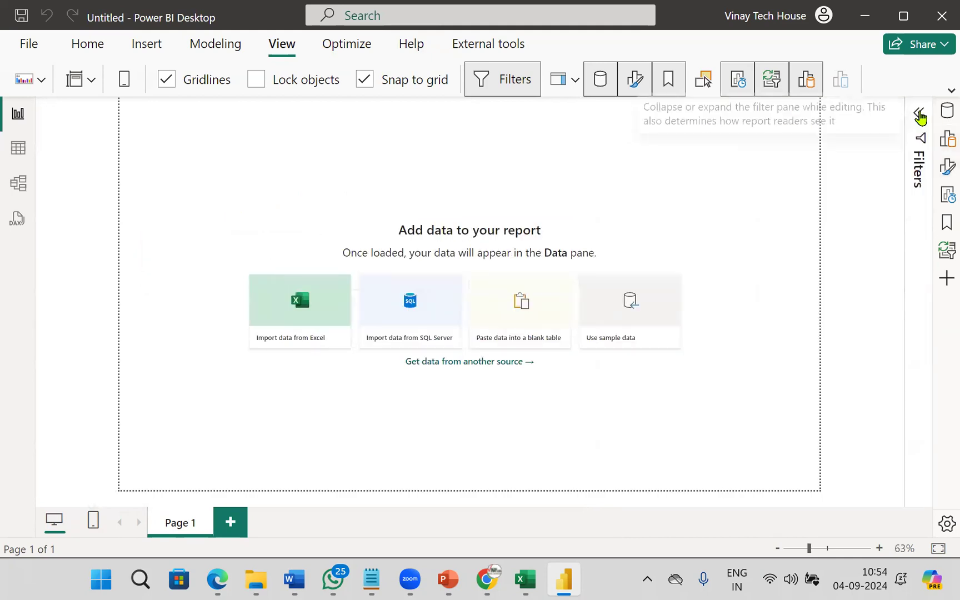
- Add a one-line red text annotation below the canvas reading "Data->Extract->Tramsform->Model->Secure->Visuals->BI Data"
click(576, 37)
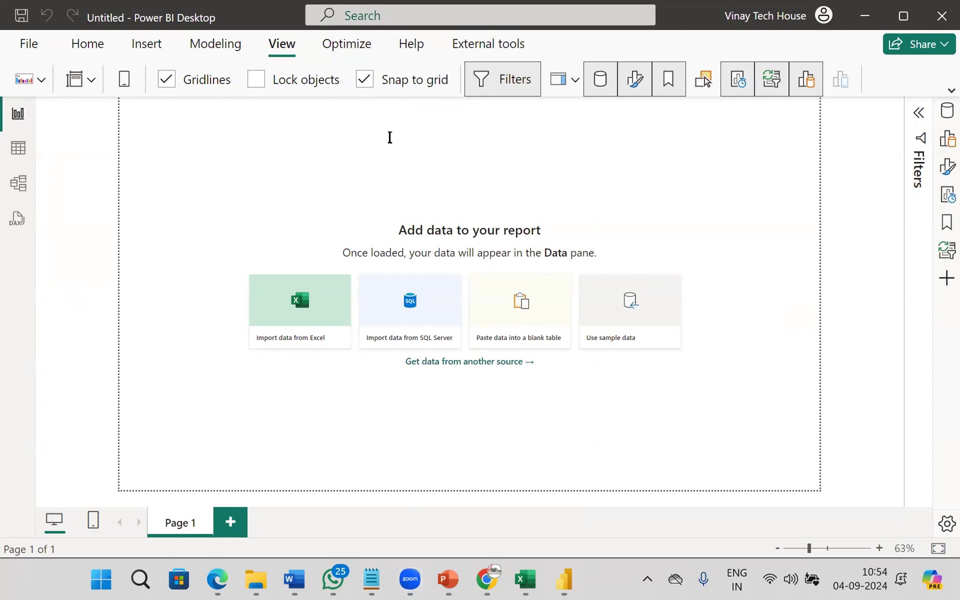
double_click(406, 518)
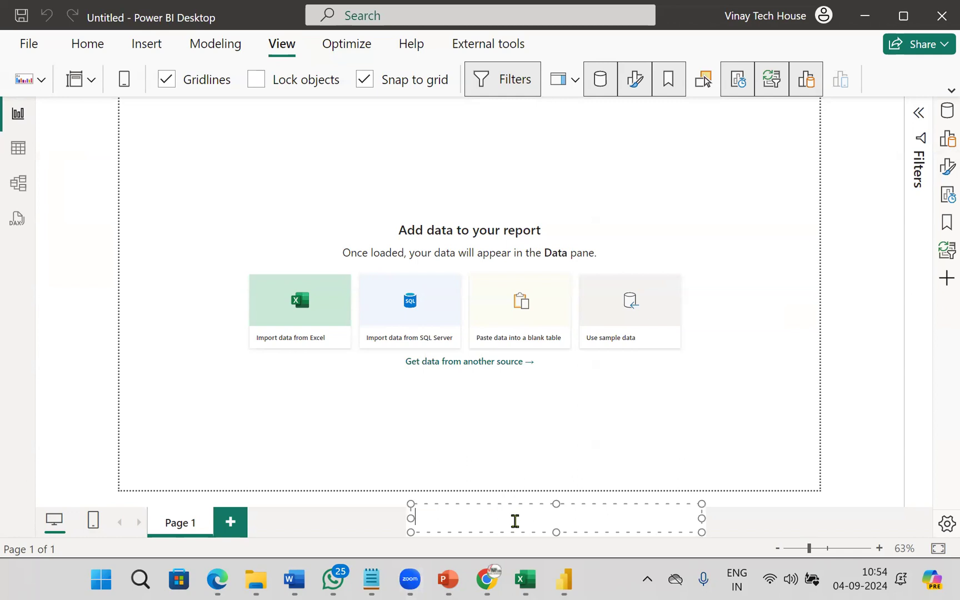
text(Data->Ext)
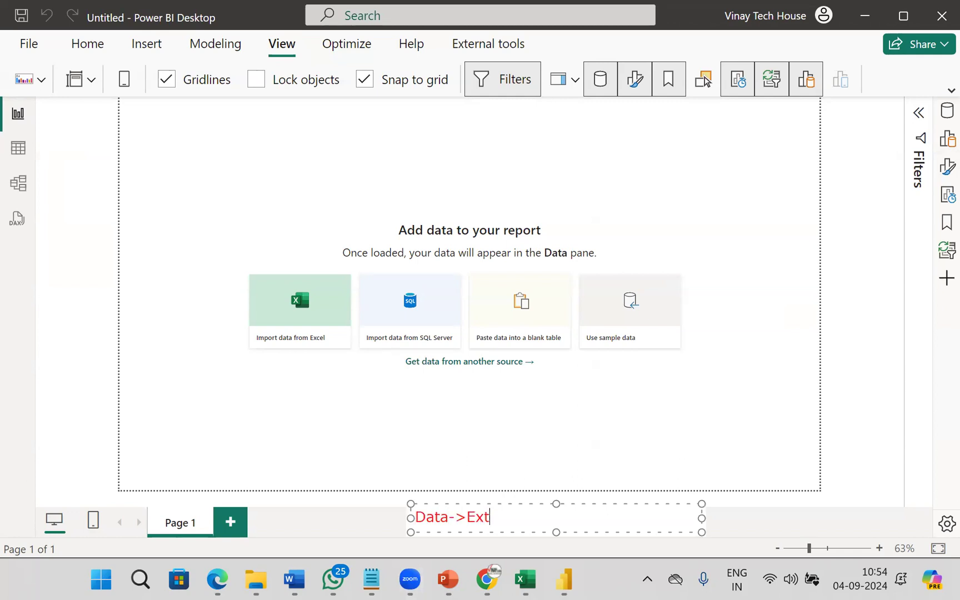
text(ract->Tra)
text(form)
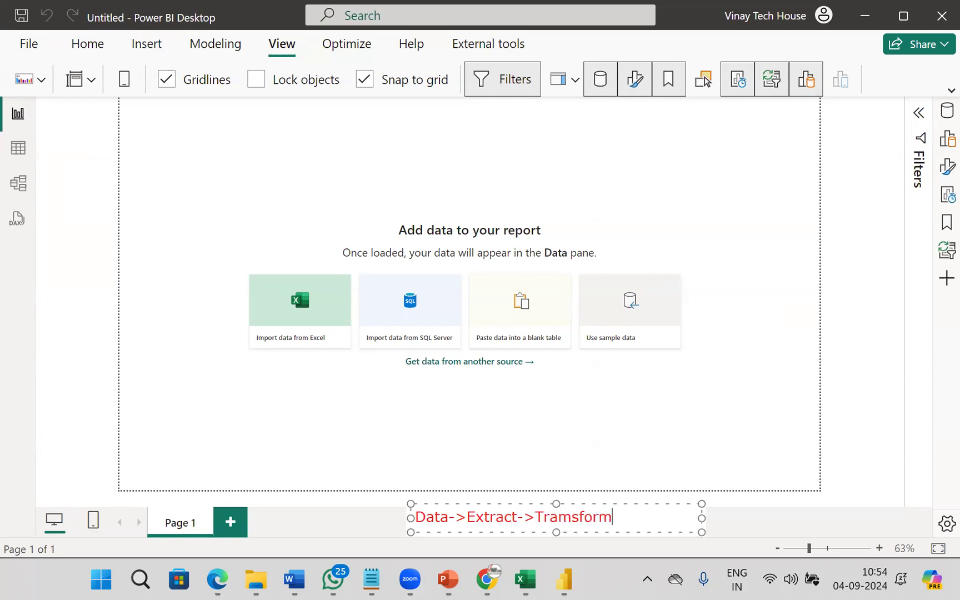
text(->Model->Secure)
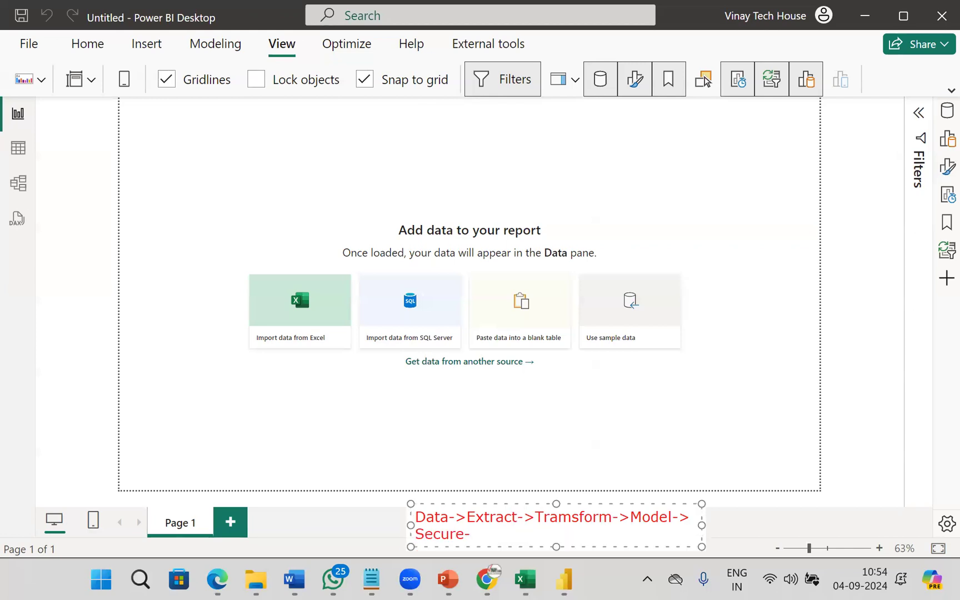
text(->Visuals->BI Data)
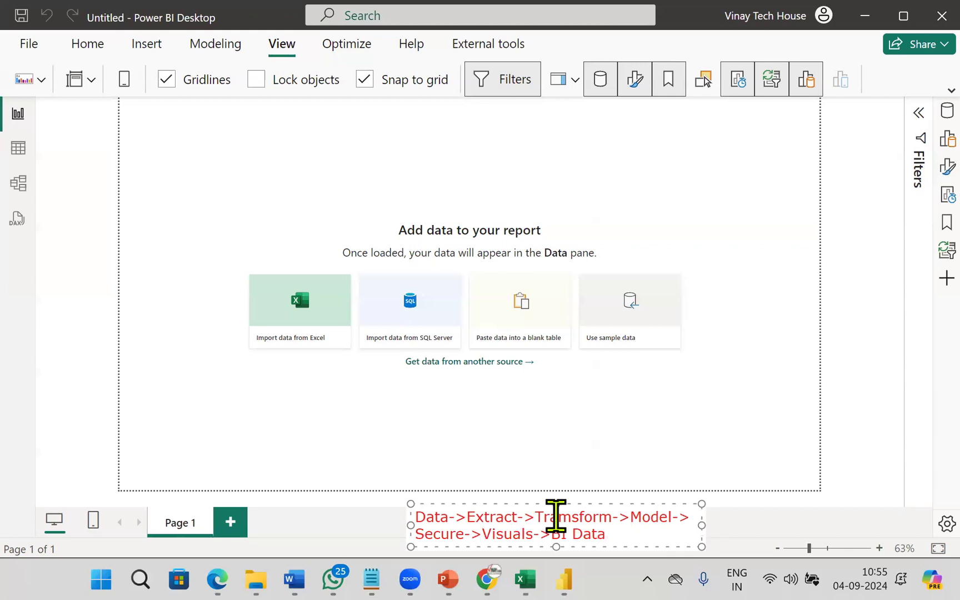
drag(701, 524, 916, 516)
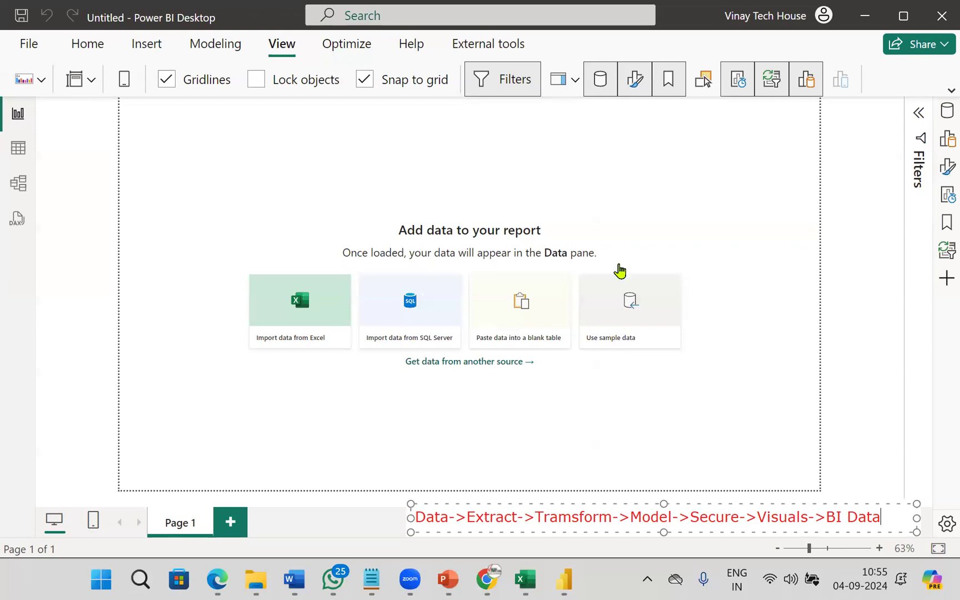
click(590, 414)
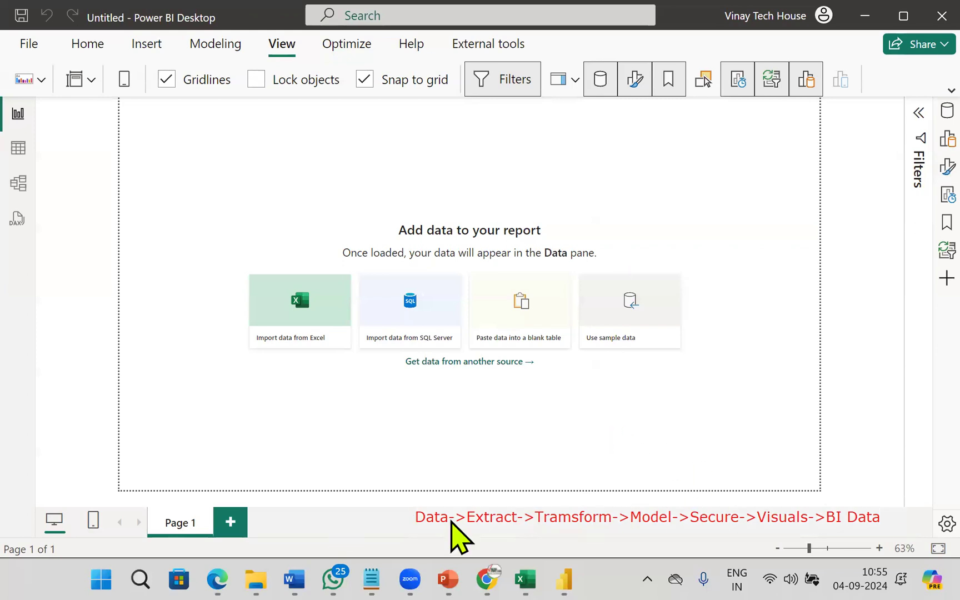
- Switch to the second demo folder in Google Drive in Chrome and select Power BI_SSBI_Family Expenses_Example_Practice.pdf
mouse_move(255, 555)
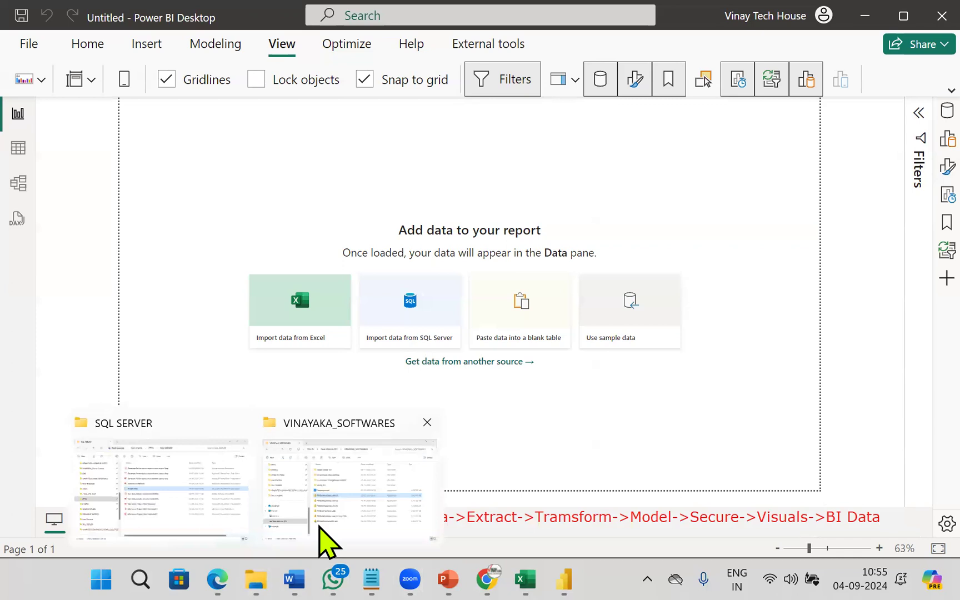
click(484, 578)
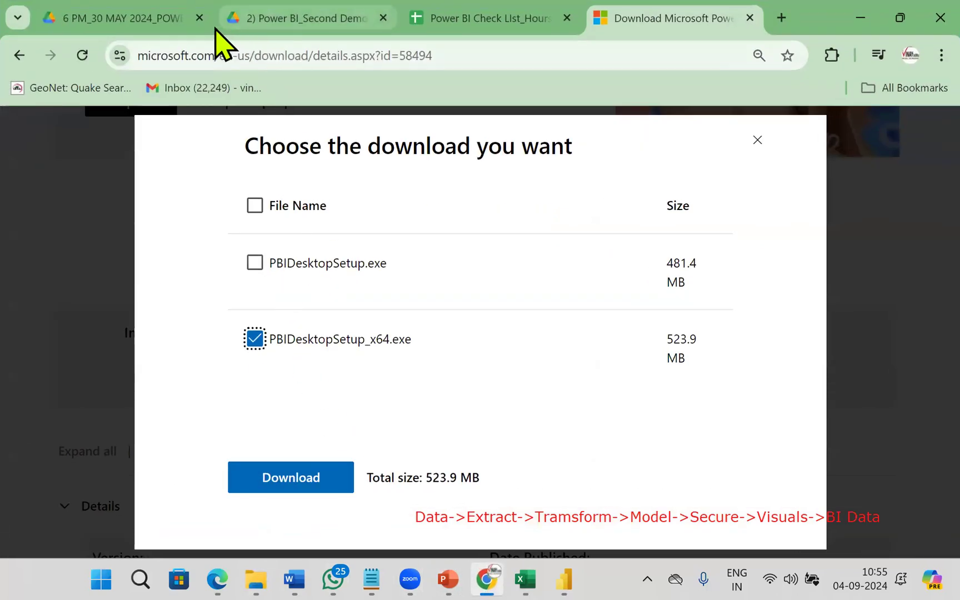
click(222, 24)
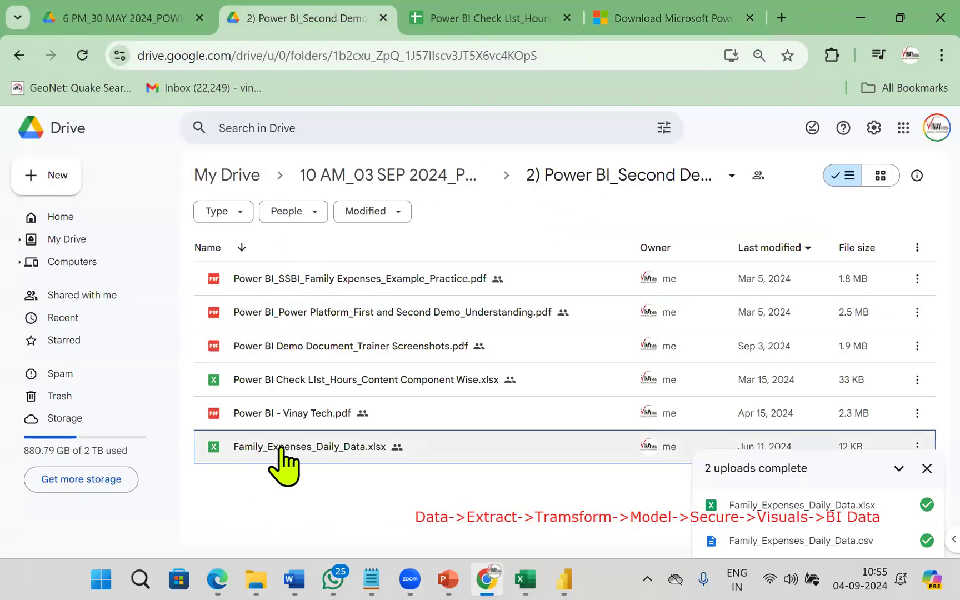
click(411, 294)
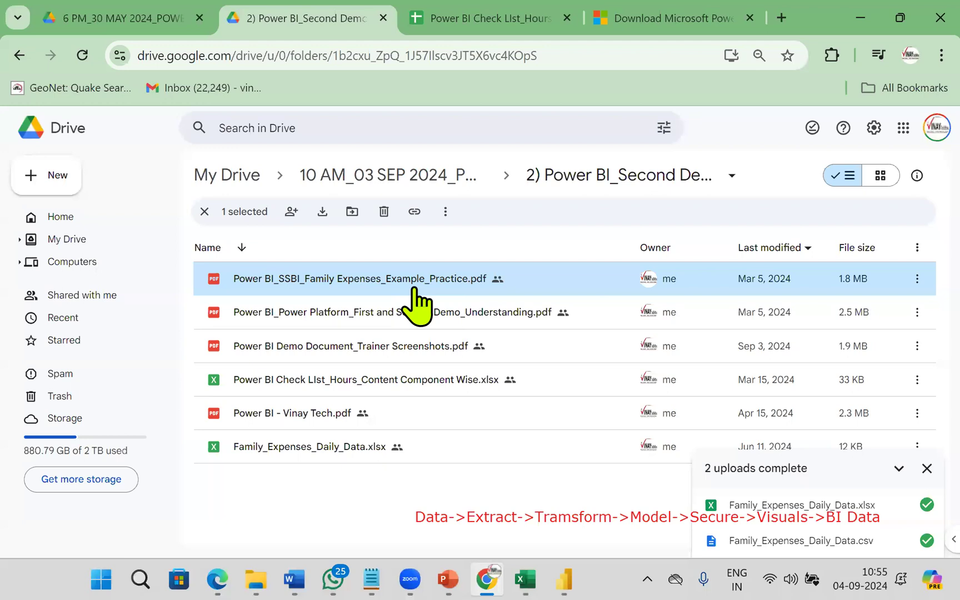
- Switch to Power BI Desktop and handwrite blue numbers 1 to 5 under Extract, Transform, Model, Secure and Visuals in the workflow annotation
click(563, 578)
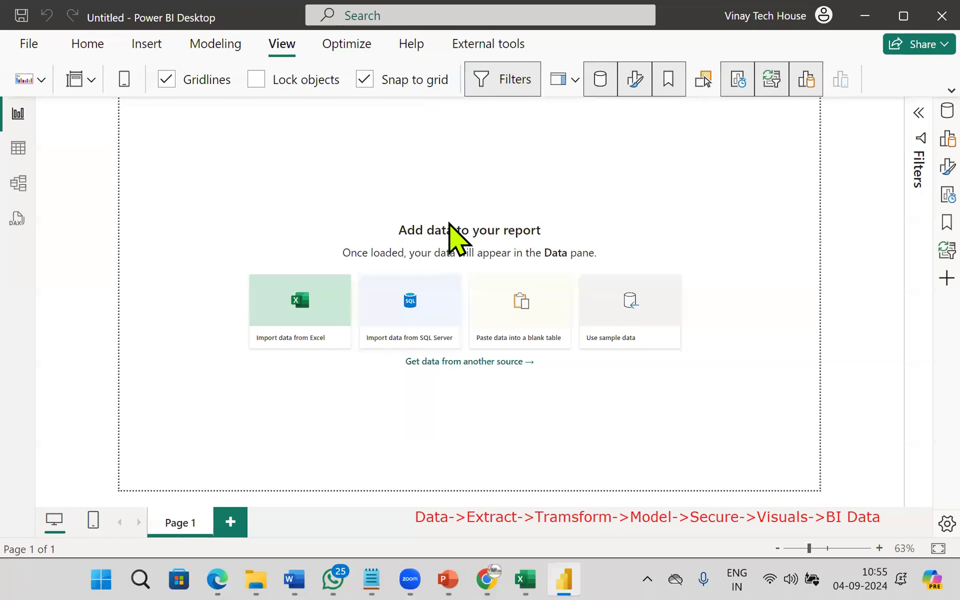
click(437, 36)
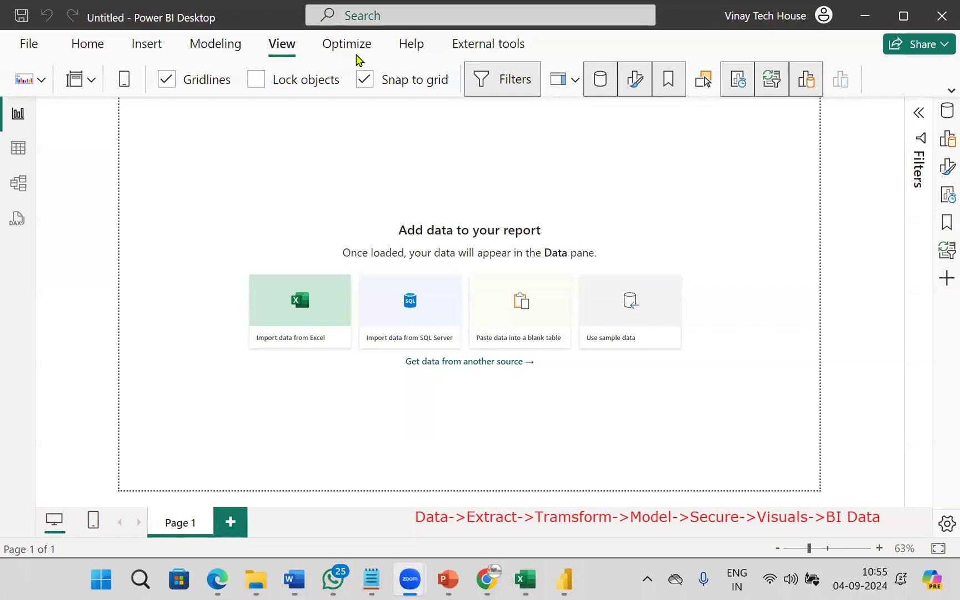
click(514, 489)
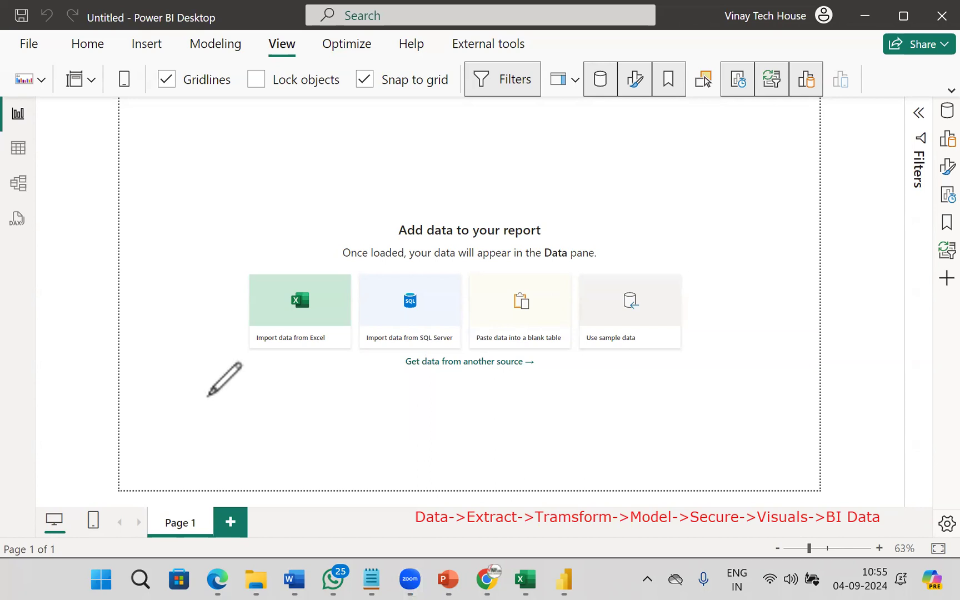
drag(502, 525, 498, 537)
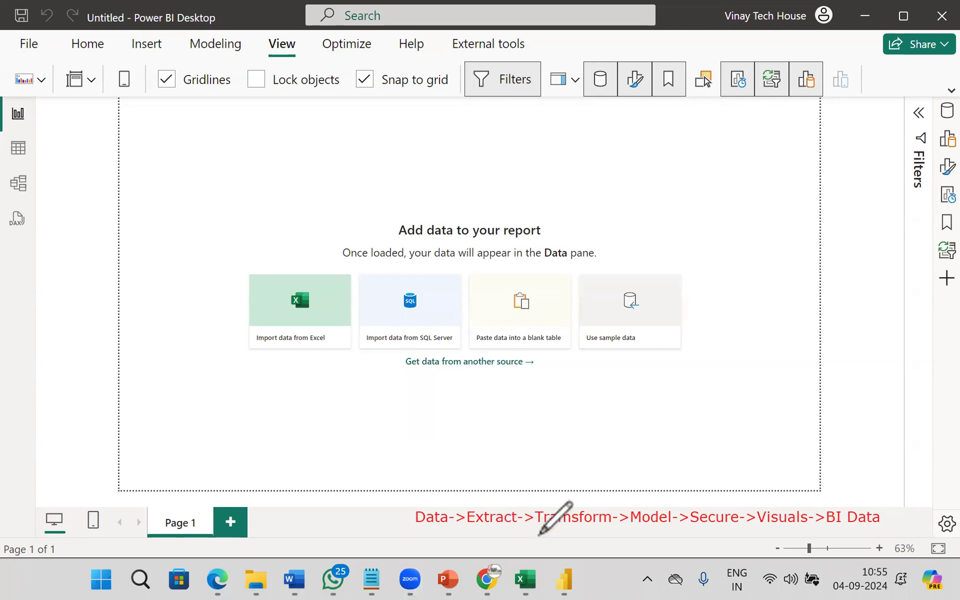
drag(563, 528, 573, 538)
drag(637, 526, 639, 540)
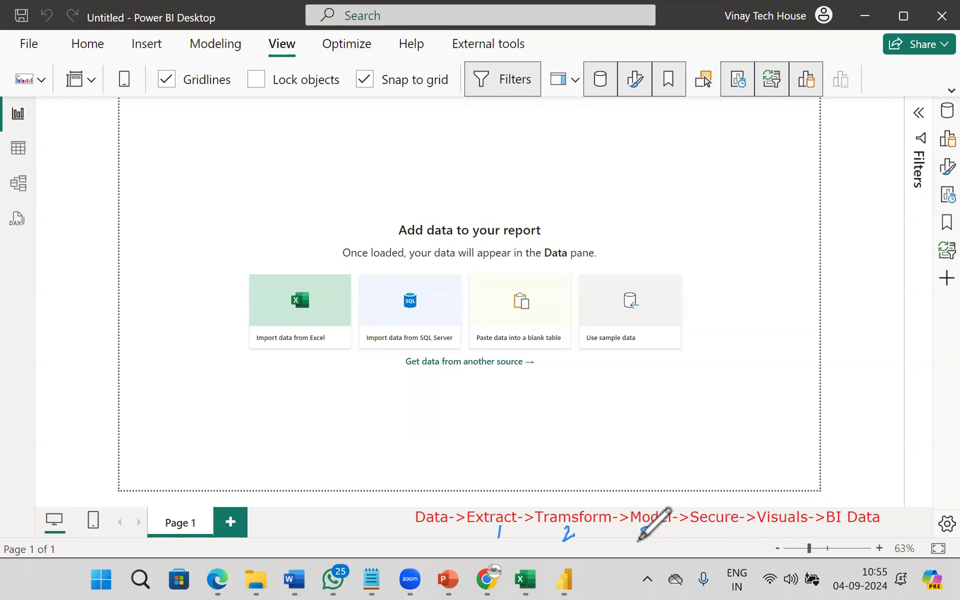
drag(714, 528, 721, 550)
drag(783, 528, 773, 548)
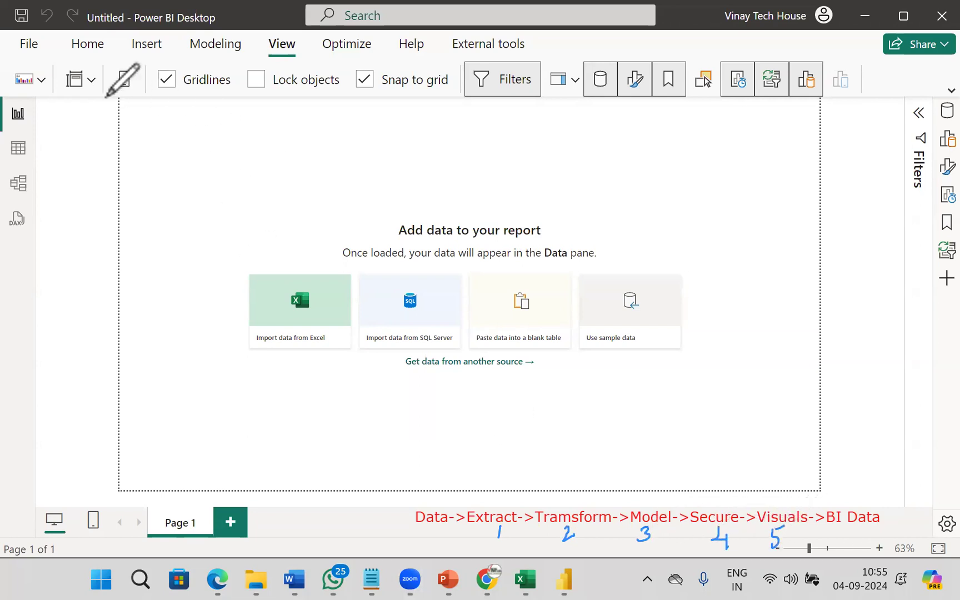
- Show the Home commands and handwrite matching numbers 1 to 5 beside Get data, Transform data, Model view, Modeling and Visual gallery
drag(84, 92, 89, 106)
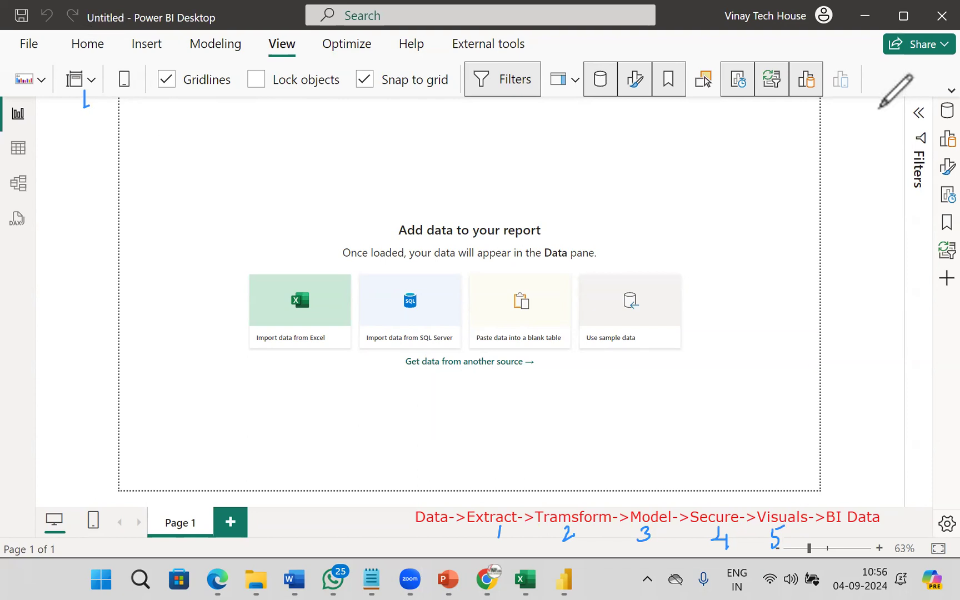
click(89, 45)
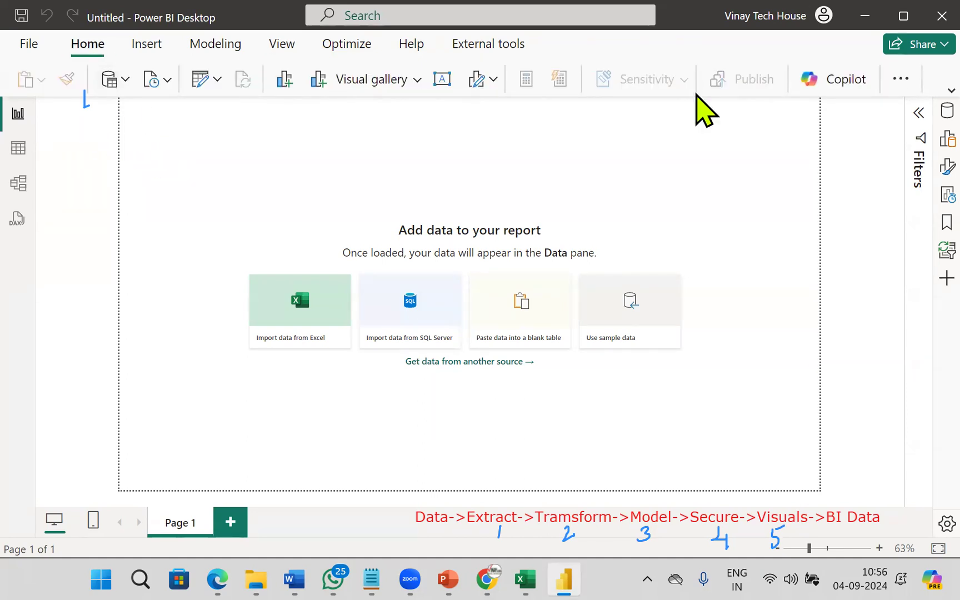
drag(204, 101, 216, 105)
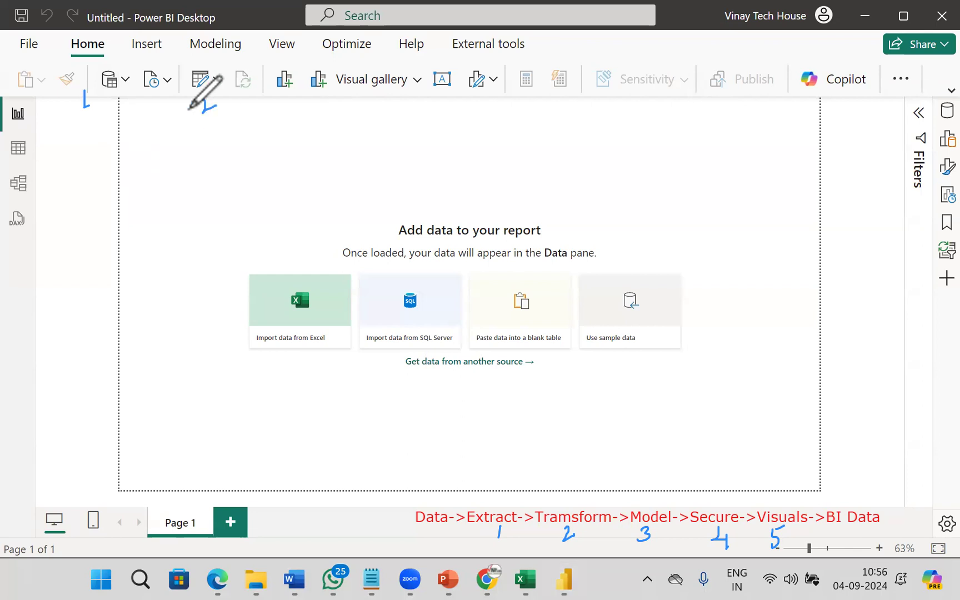
drag(26, 178, 28, 193)
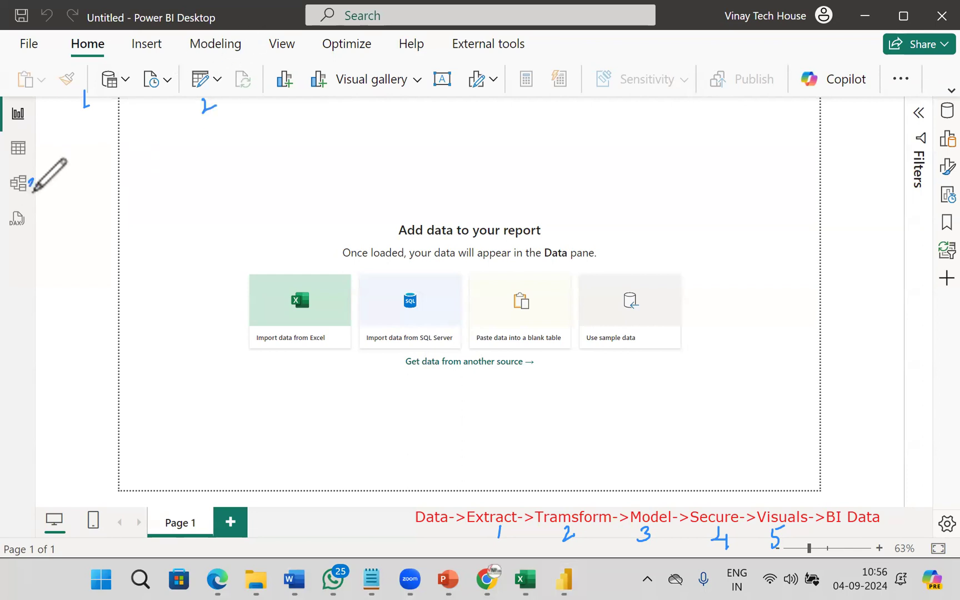
drag(222, 51, 225, 83)
mouse_move(394, 101)
mouse_down()
mouse_move(401, 110)
mouse_move(414, 100)
mouse_up()
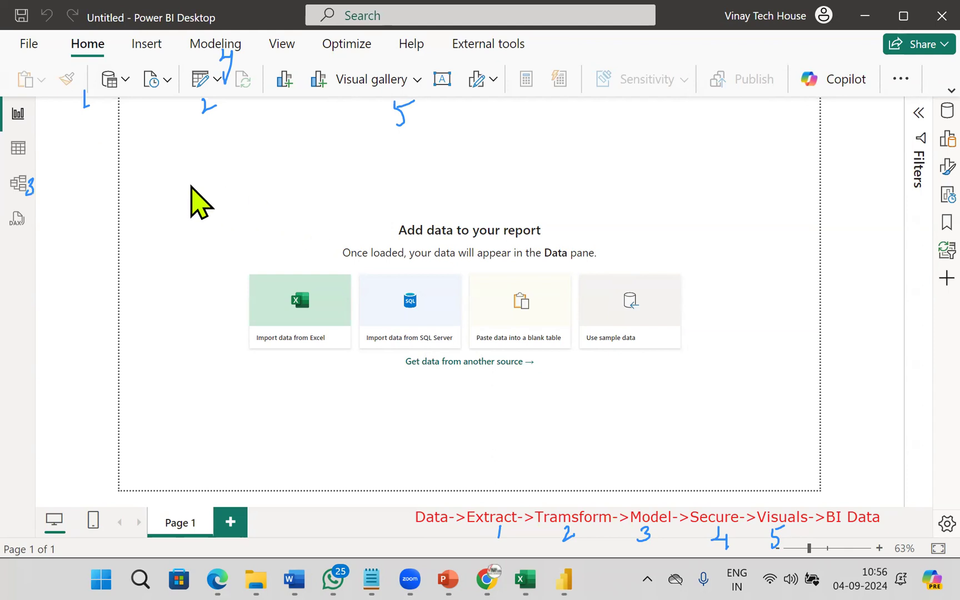
- Start an Excel workbook import and choose Family_Expenses_Daily_Data from GENERAL FILES FOR PRACTICE in VINAYTECH_POWER BI_FILES_DATABASES_BACKUP_RESTORE_DOC on drive D
click(124, 88)
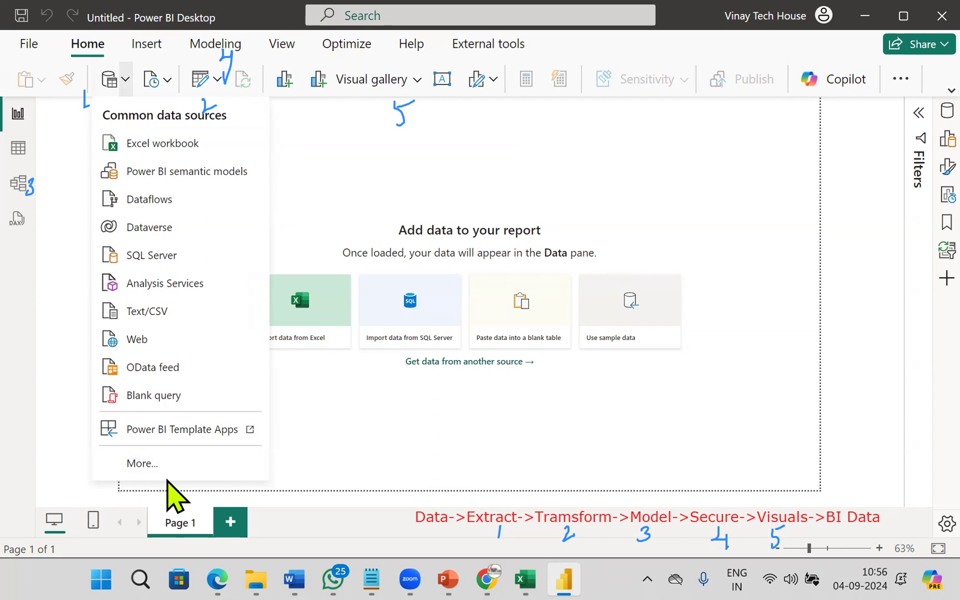
click(181, 146)
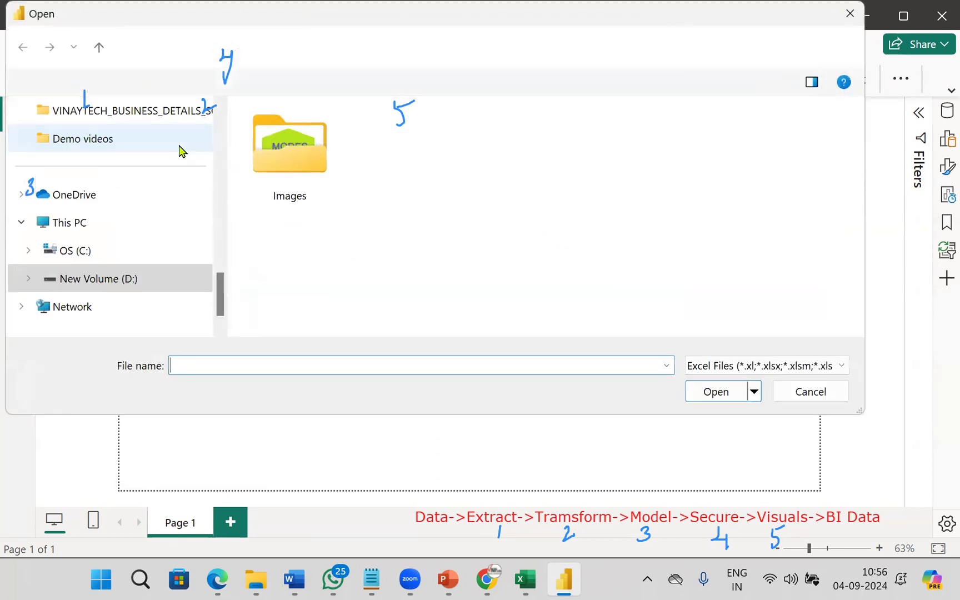
click(104, 282)
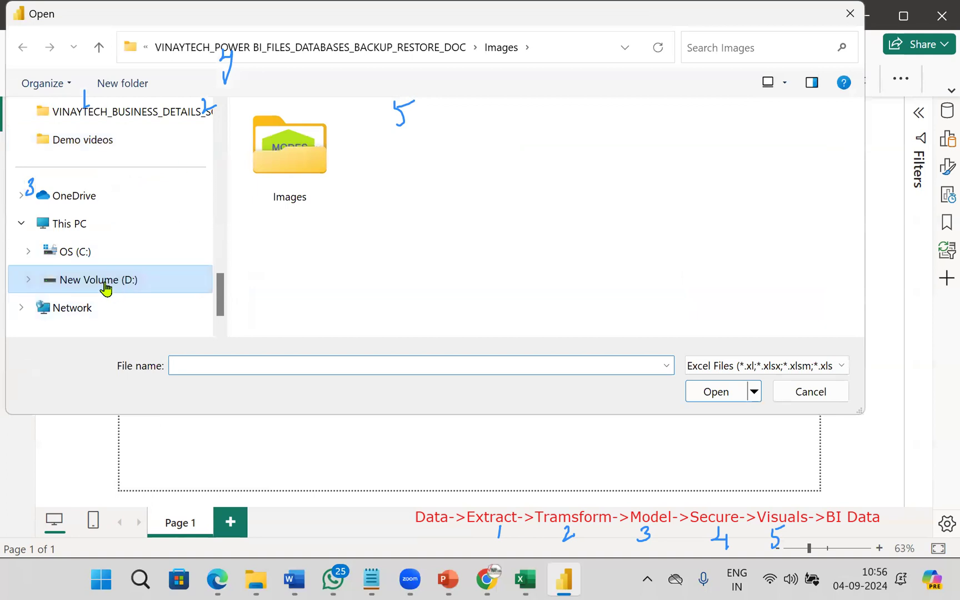
scroll(547, 266, down, 1)
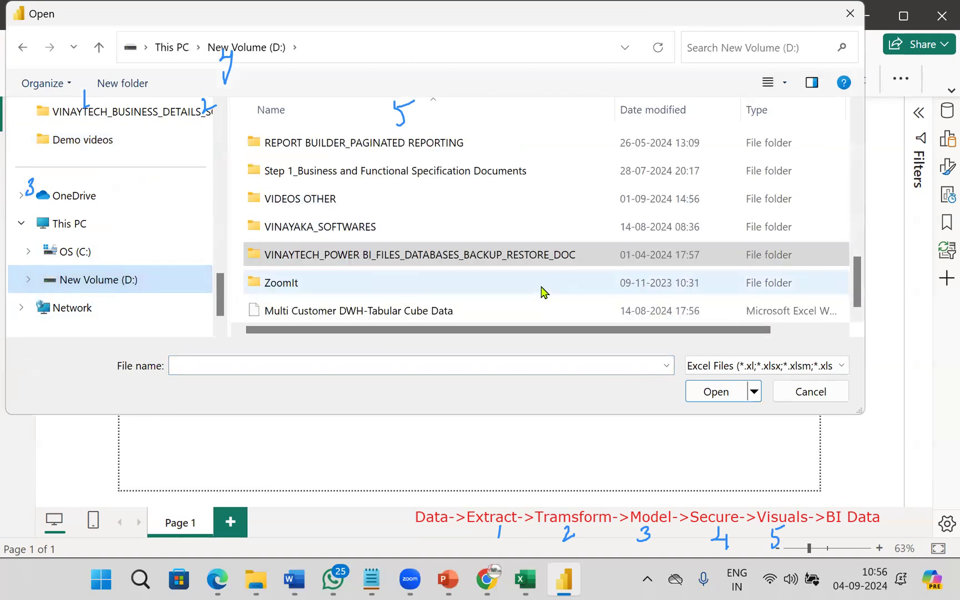
click(532, 266)
double_click(532, 261)
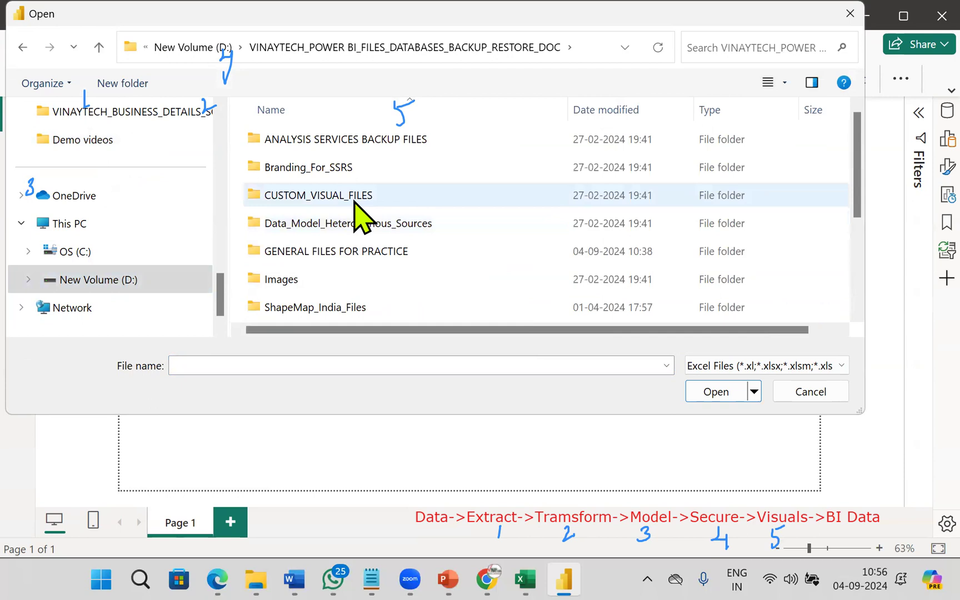
double_click(389, 255)
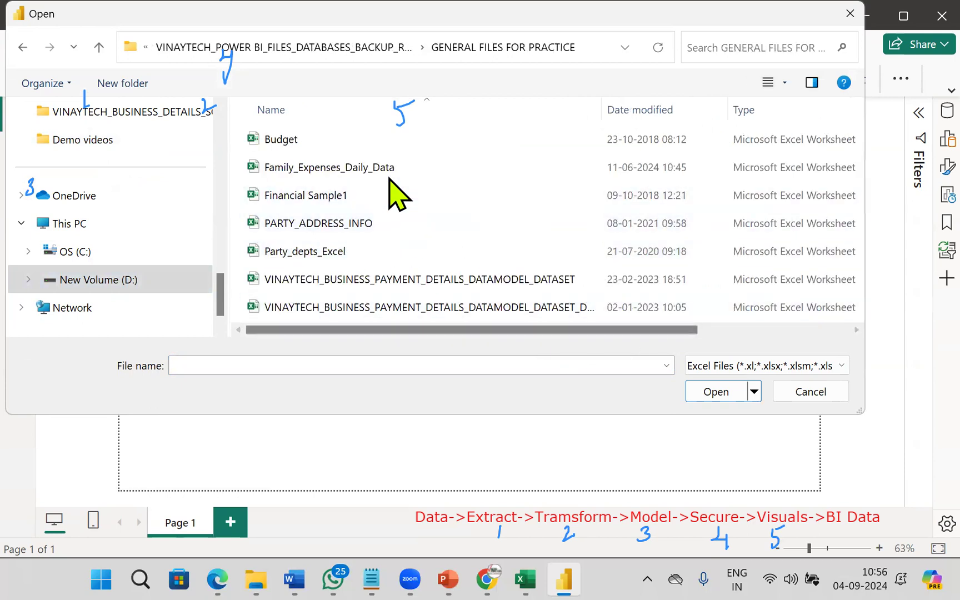
click(342, 169)
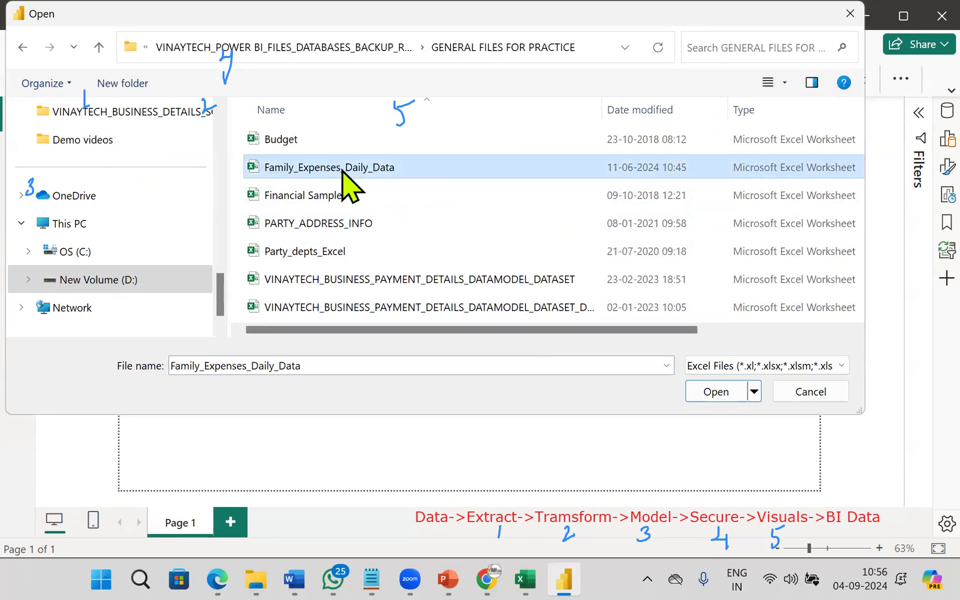
click(374, 169)
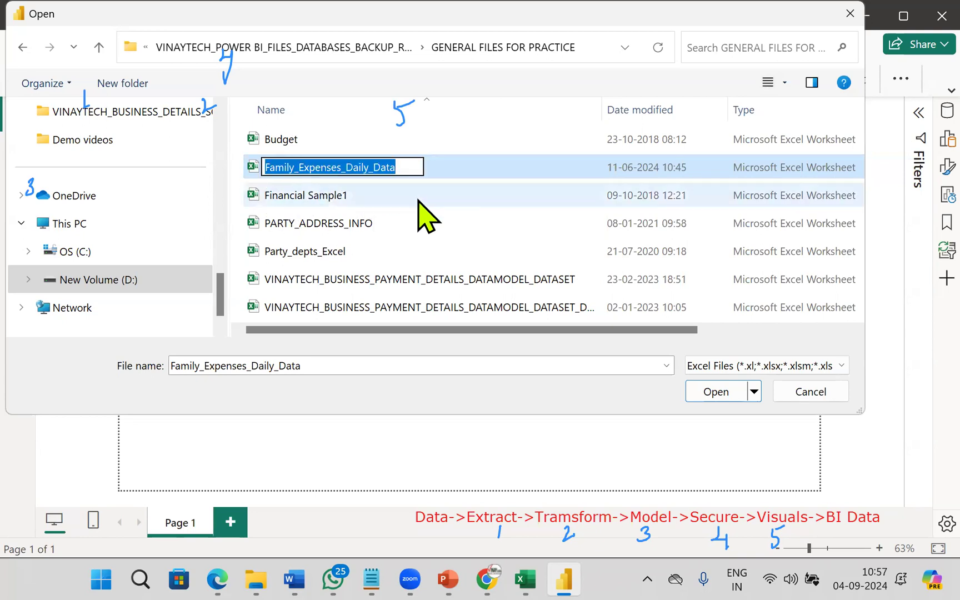
click(301, 197)
click(300, 171)
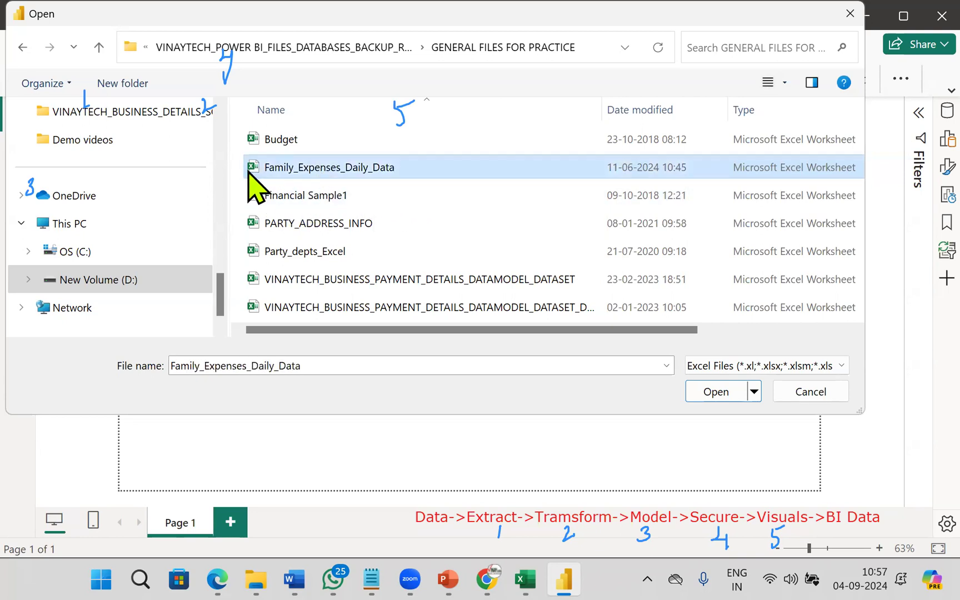
click(712, 396)
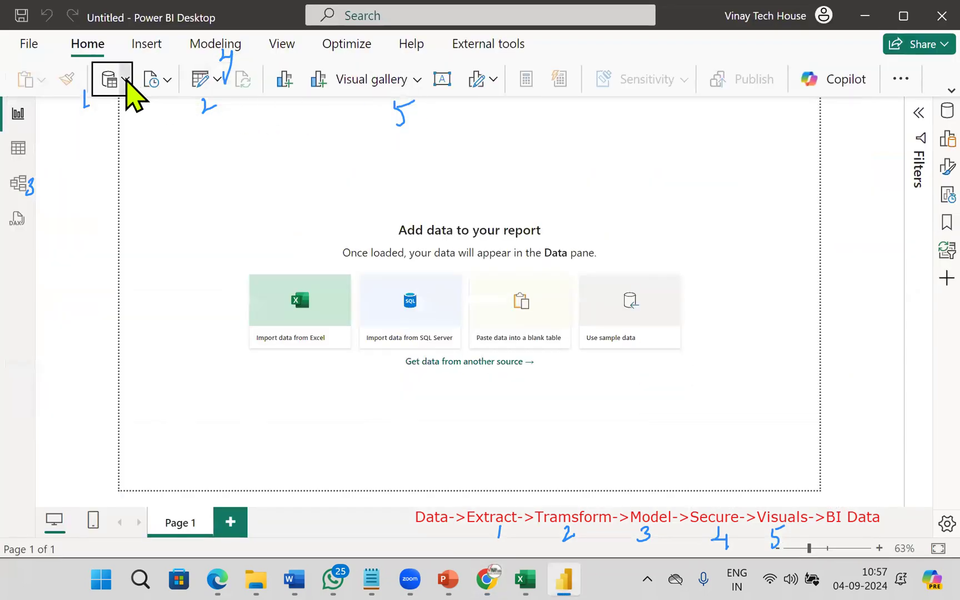
- Restart the Excel import with Family_Expenses_Daily_Data and load the Daily Expenses Data sheet into the report
click(124, 85)
click(146, 145)
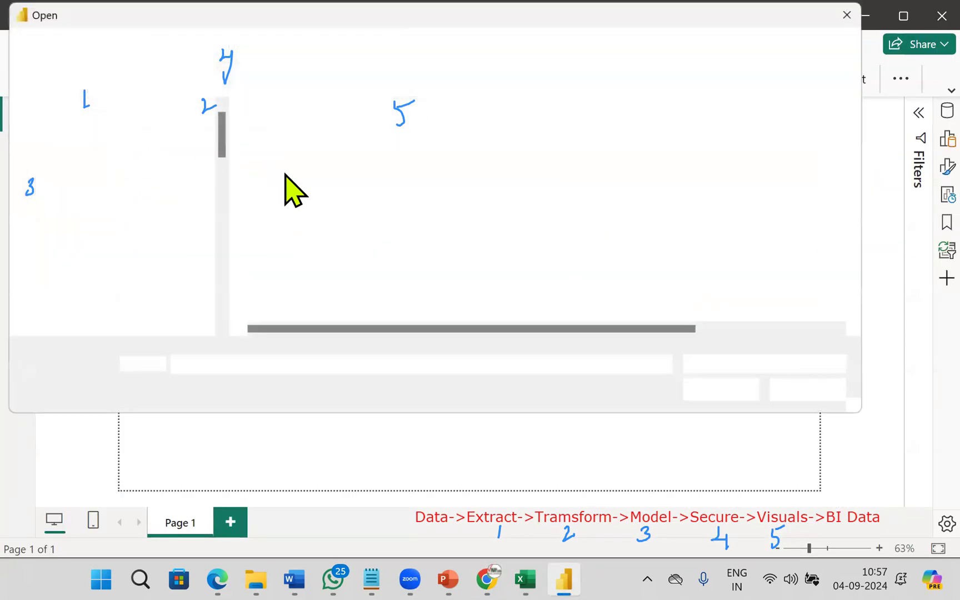
click(357, 171)
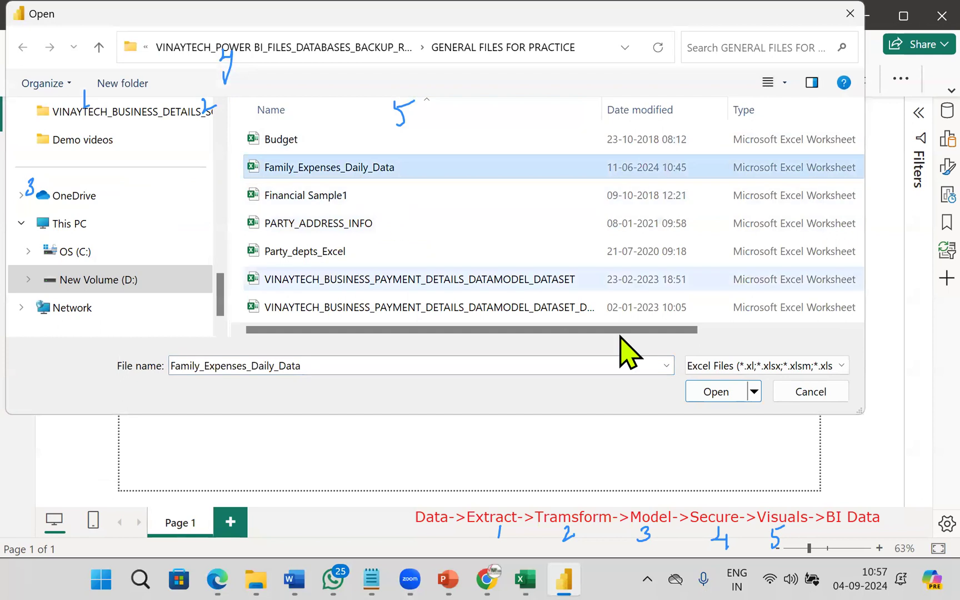
click(715, 396)
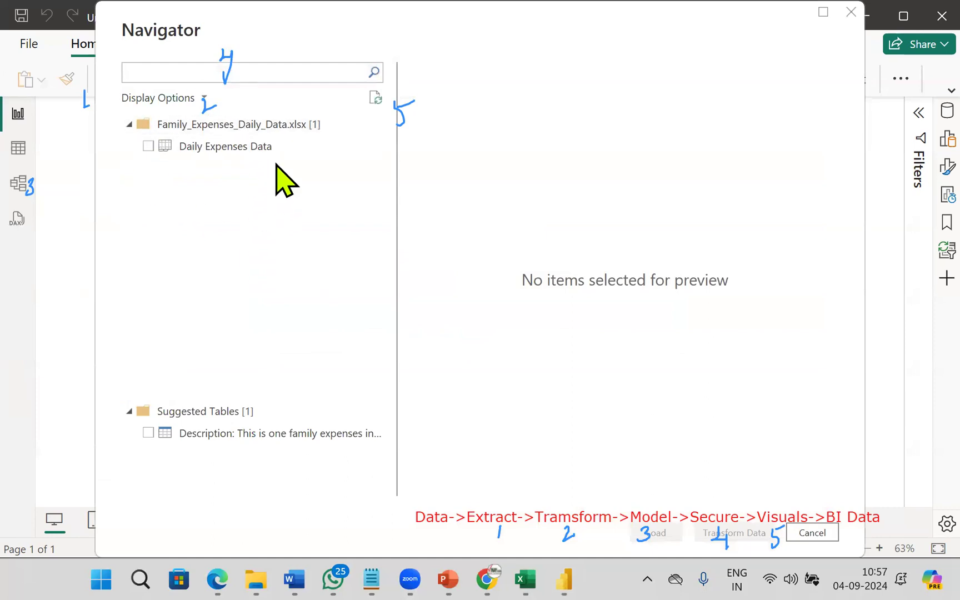
click(156, 151)
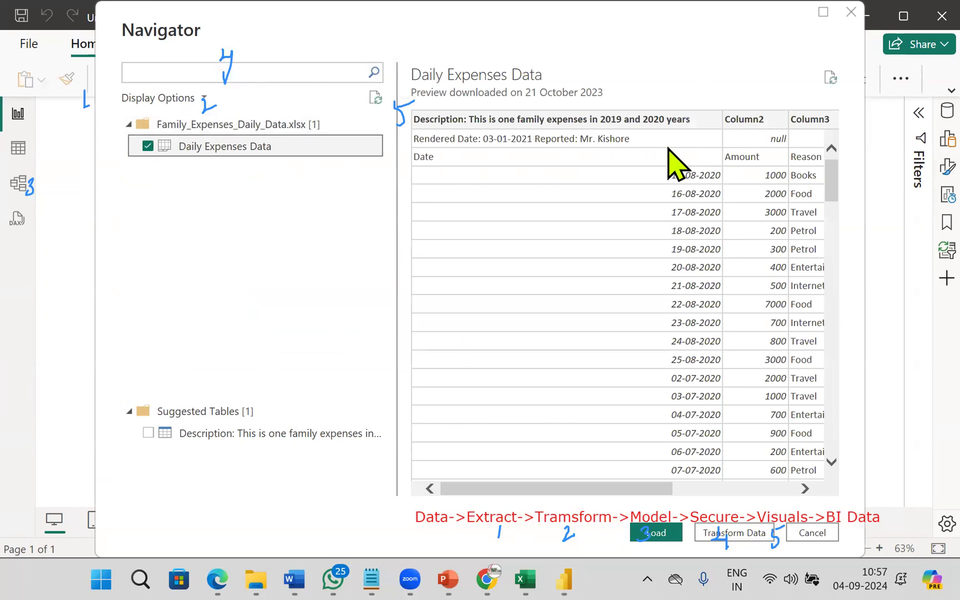
click(665, 530)
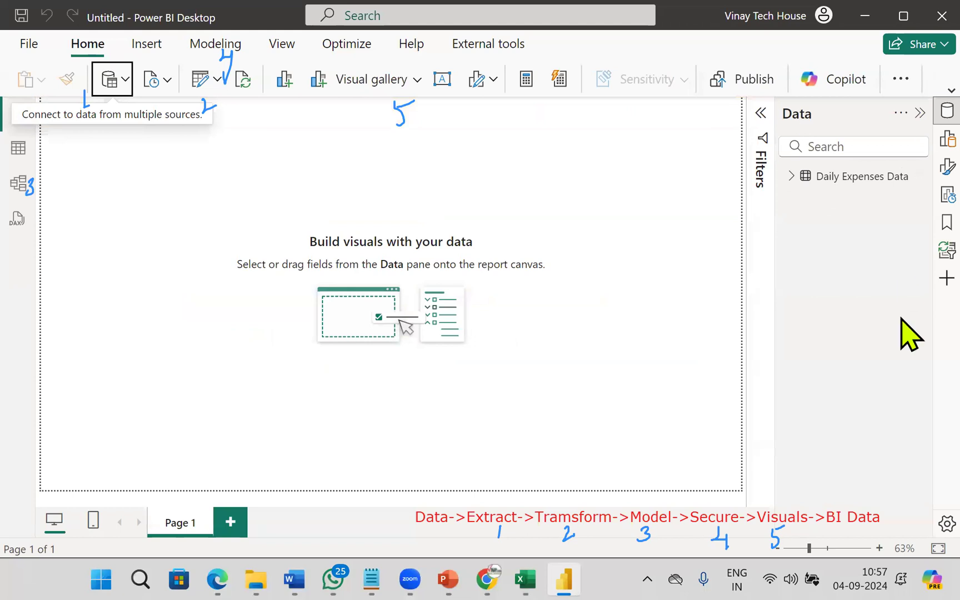
- Expand the Daily Expenses Data table, then circle Get data in red, link it to the ticked table, and handwrite "Structure" over its fields
click(792, 178)
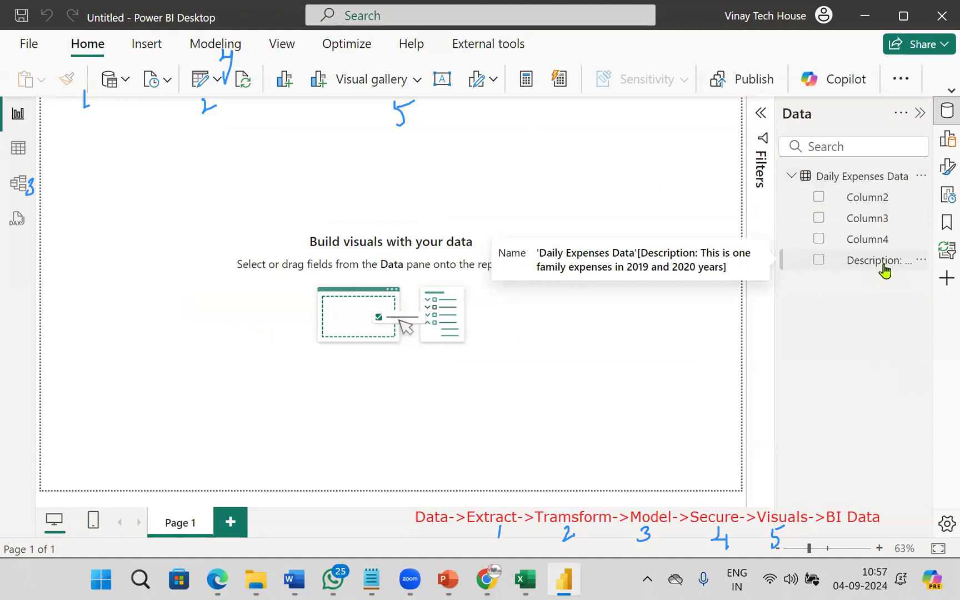
mouse_move(151, 95)
mouse_down()
mouse_move(136, 63)
mouse_move(161, 119)
mouse_move(156, 99)
mouse_up()
mouse_move(177, 111)
mouse_down()
mouse_move(719, 149)
mouse_move(732, 178)
mouse_move(726, 196)
mouse_up()
drag(829, 170, 867, 158)
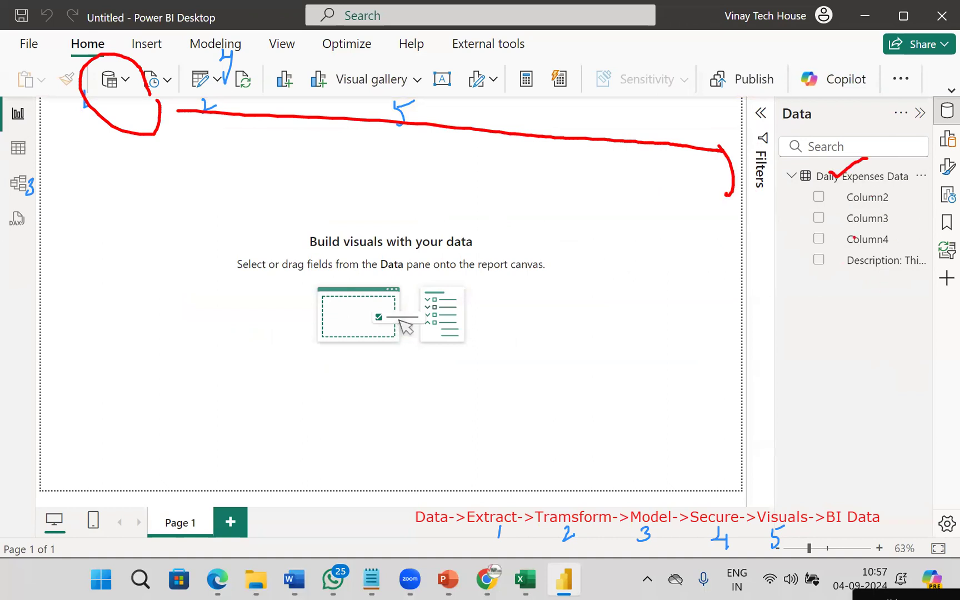
drag(797, 220, 765, 254)
mouse_move(789, 202)
mouse_down()
mouse_move(795, 240)
mouse_move(825, 229)
mouse_up()
mouse_move(852, 227)
mouse_down()
mouse_move(871, 227)
mouse_move(882, 205)
mouse_move(900, 222)
mouse_up()
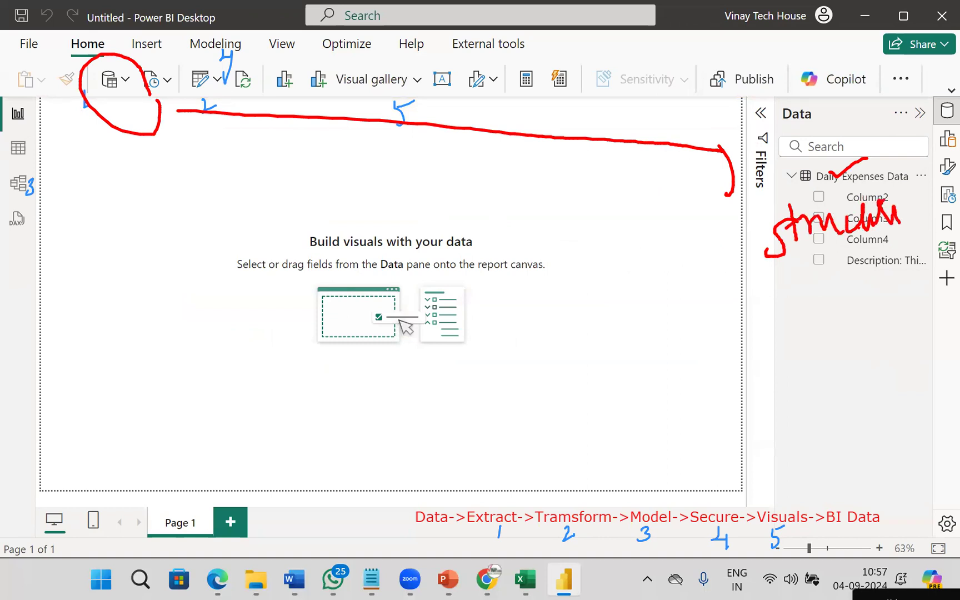
- Draw a red arrow line between Table view and the Data pane, circle Table view, and display the Daily Expenses Data rows
drag(35, 145, 754, 227)
drag(51, 132, 61, 174)
mouse_move(16, 127)
mouse_down()
mouse_move(5, 143)
mouse_move(52, 147)
mouse_move(3, 125)
mouse_up()
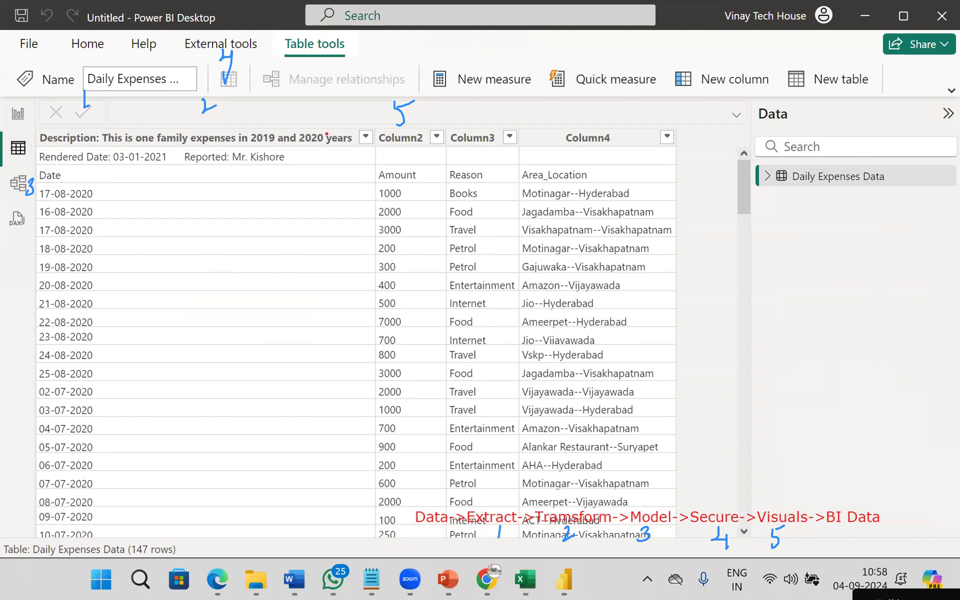
- Cross out the Rendered Date row in red, bracket the table's top rows, and handwrite the numbers 1 and 2 beside the marks
mouse_move(113, 151)
mouse_down()
mouse_move(133, 165)
mouse_move(124, 170)
mouse_up()
mouse_move(52, 178)
mouse_down()
mouse_move(24, 158)
mouse_move(43, 128)
mouse_move(47, 140)
mouse_move(94, 118)
mouse_up()
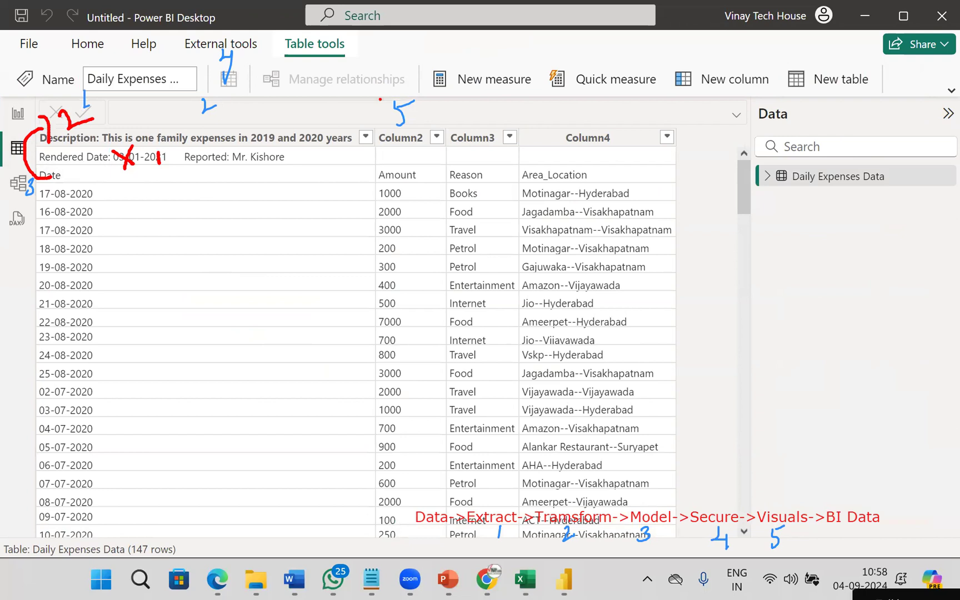
- Draw a wavy red line down the Area_Location values, handwrite 3 above Column4, and add the text note "col by col shaping" beside the table
mouse_move(566, 182)
mouse_down()
mouse_move(587, 225)
mouse_move(572, 296)
mouse_move(583, 358)
mouse_move(580, 492)
mouse_up()
drag(543, 102, 549, 110)
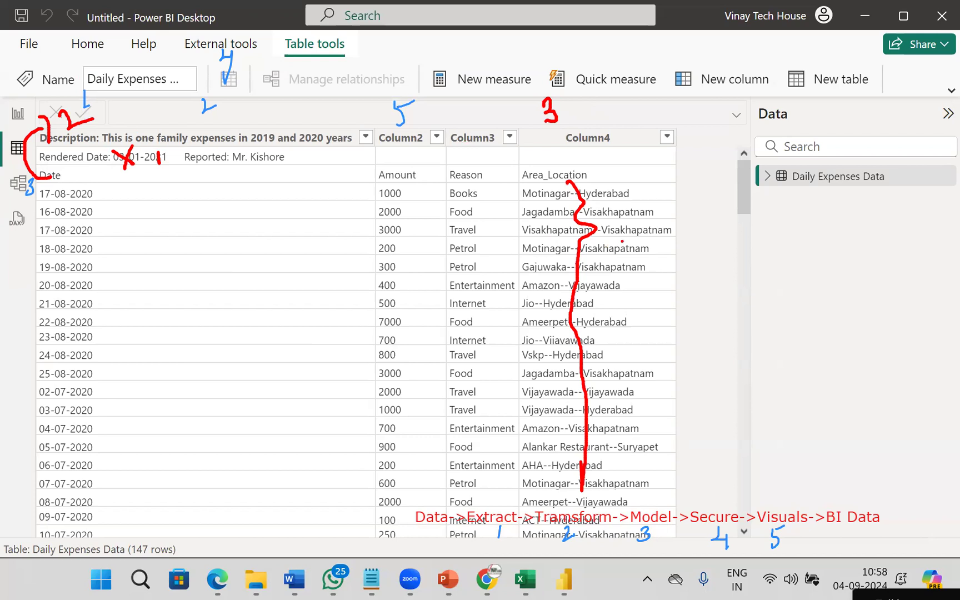
text(col by col)
key(Return)
text(shaping)
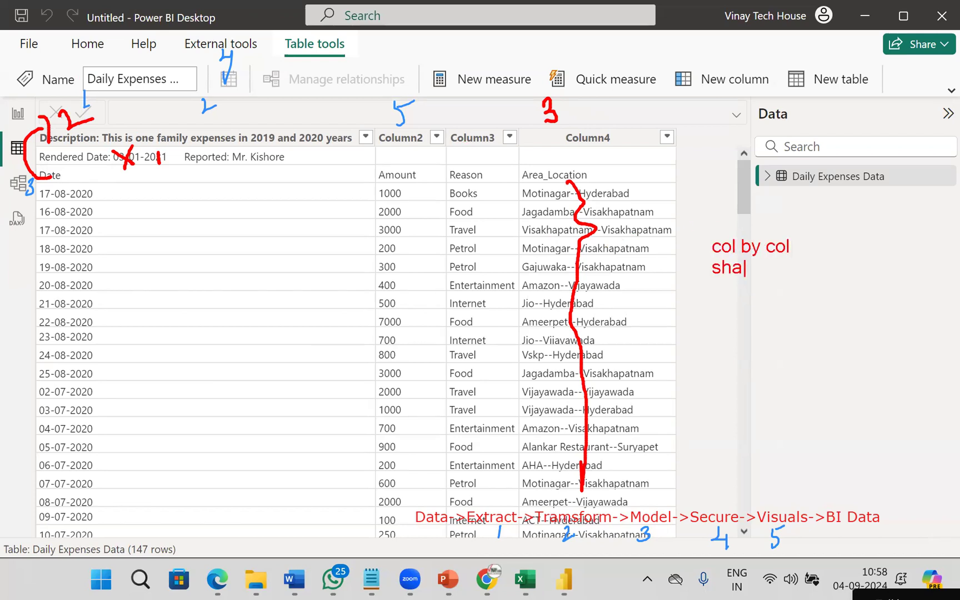
- Extend the note with "if you want col by col... we need three changes or transforms to the data..." beneath its first lines
key(Return)
key(Return)
text(if you want)
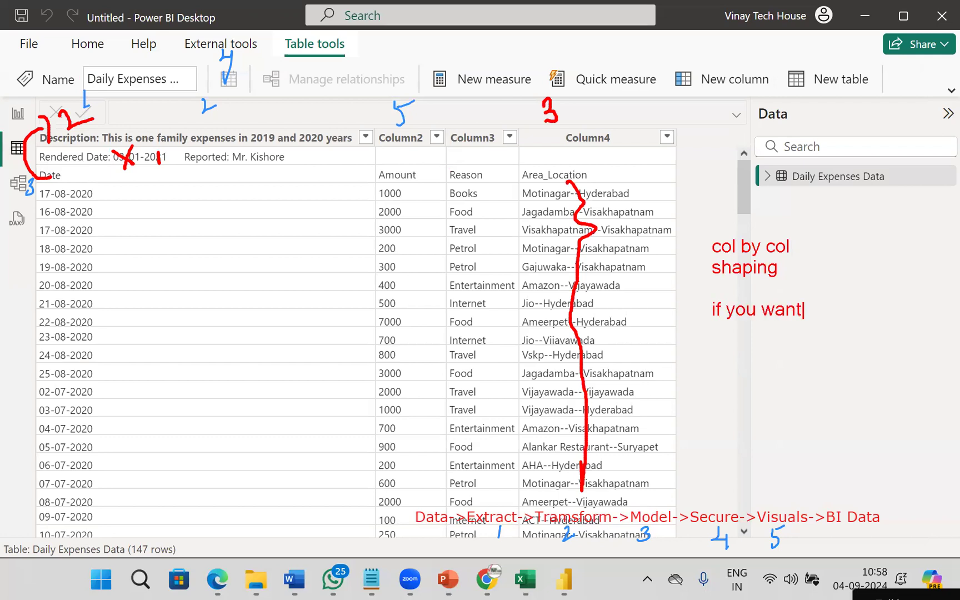
text( col by col...)
key(Return)
text(we ne)
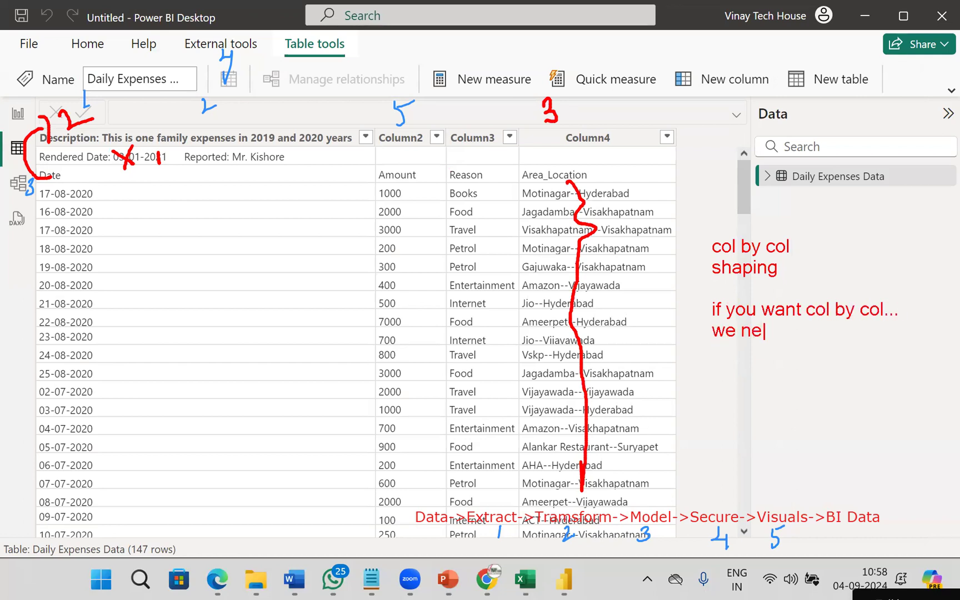
text(ed three ch)
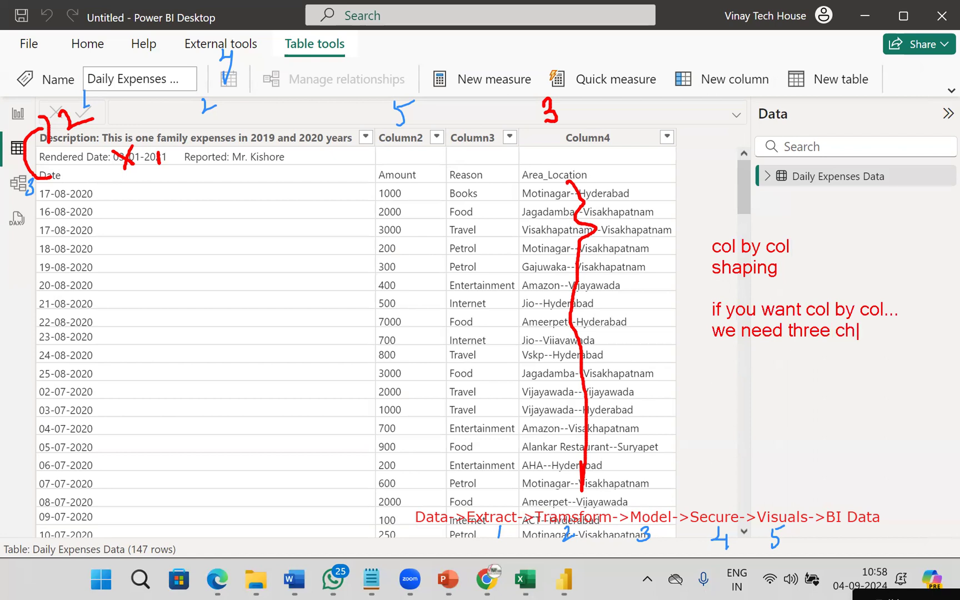
text(anges)
key(Return)
text(or tr)
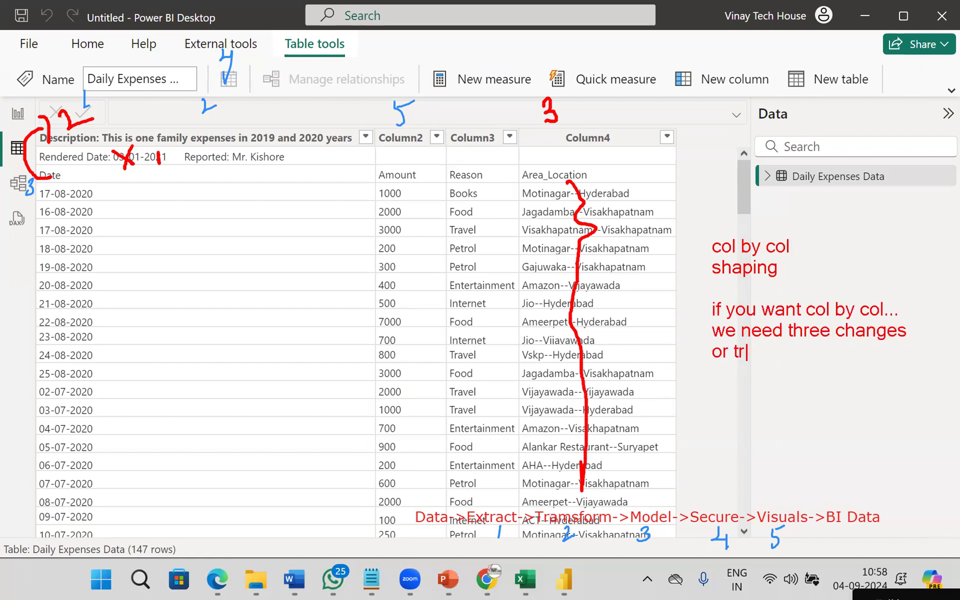
text(ansfor s)
key(BackSpace)
key(BackSpace)
text(ms to )
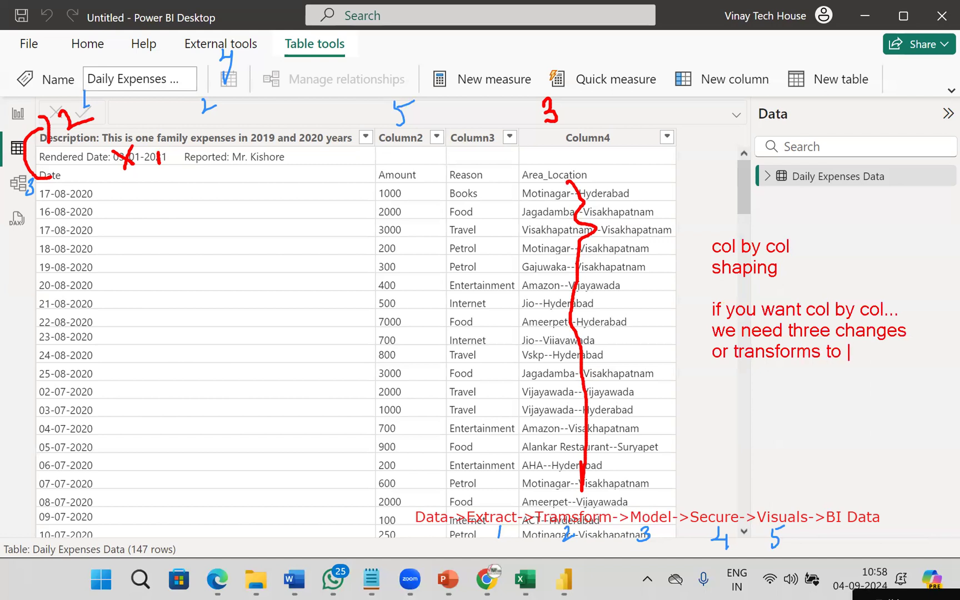
text(the data...)
key(Return)
- Finish the note with "we must go for Transform Area", and clear the red annotations from the screen
key(Return)
text(we must go for)
key(Return)
text(Transform Area)
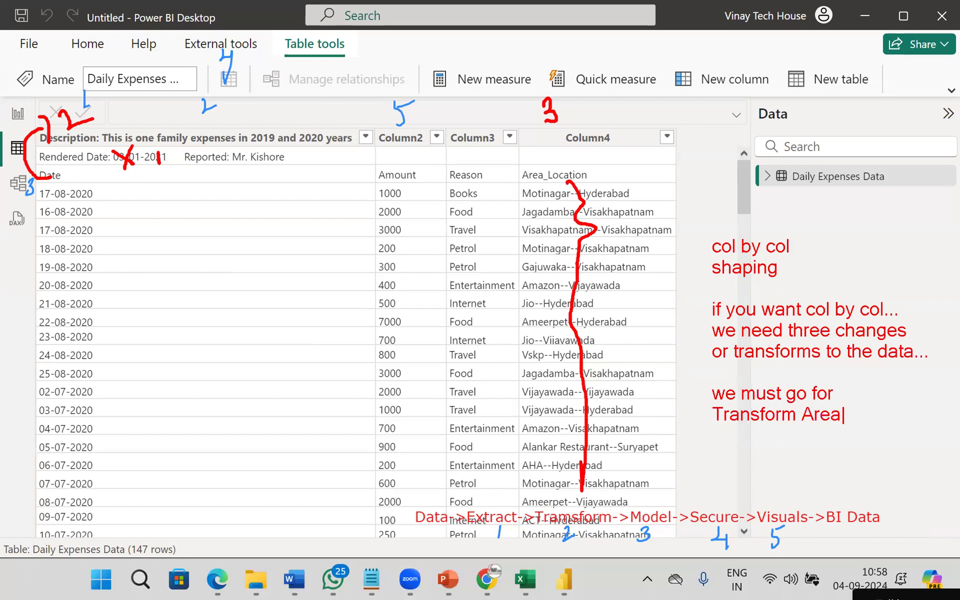
key(Escape)
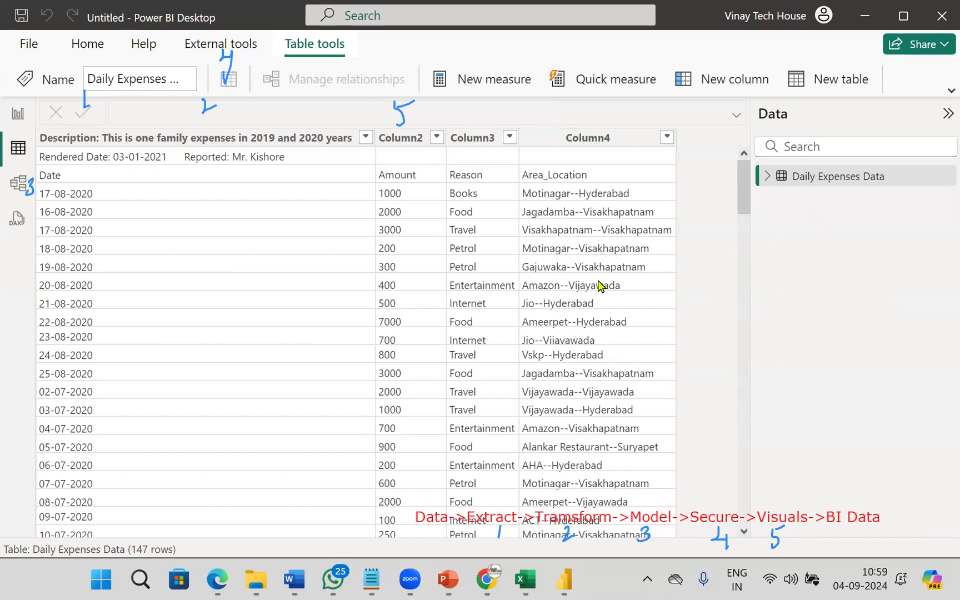
- Return to the report view, open the data in Power Query Editor, and dismiss the preview age notice
click(18, 114)
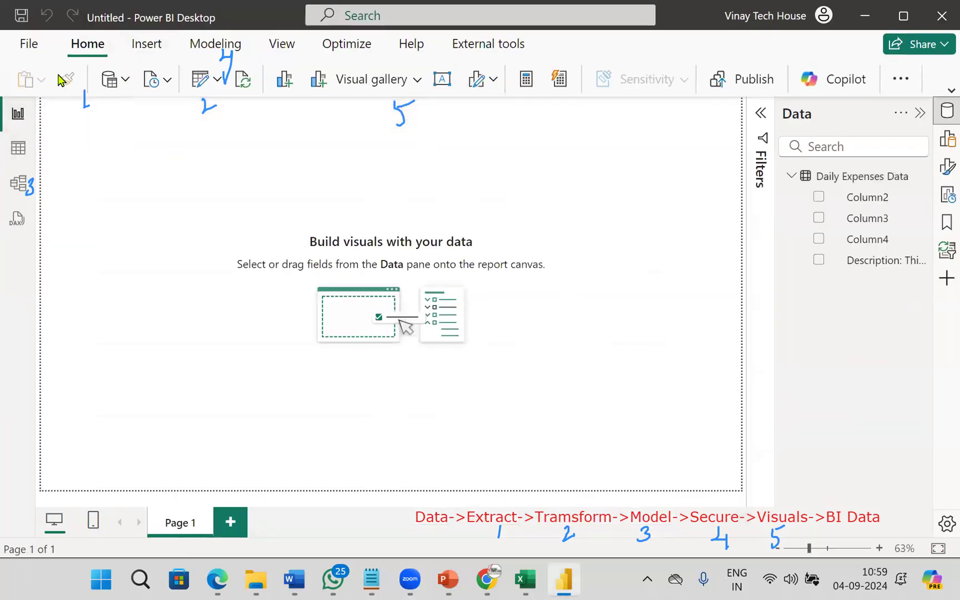
click(216, 83)
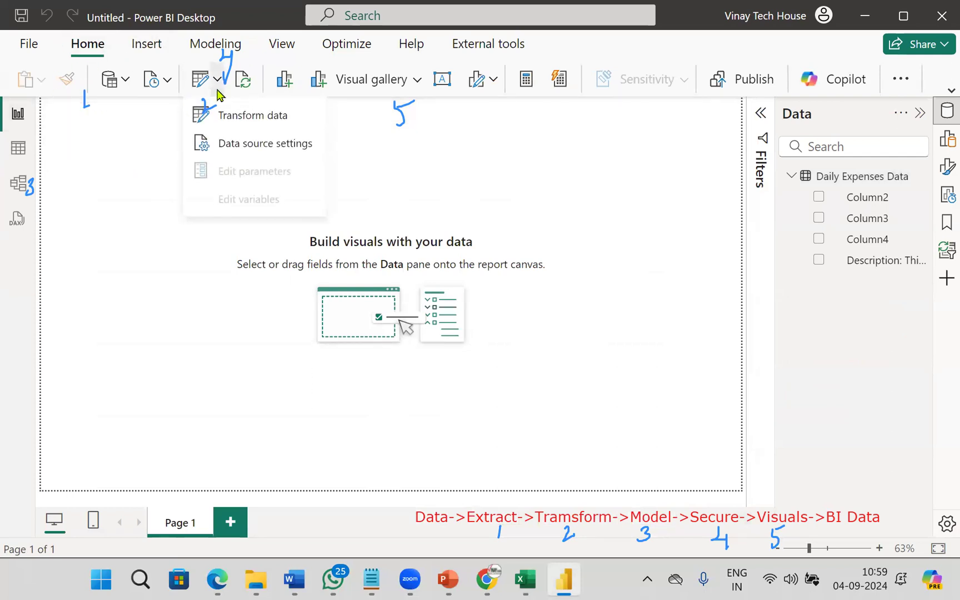
click(257, 128)
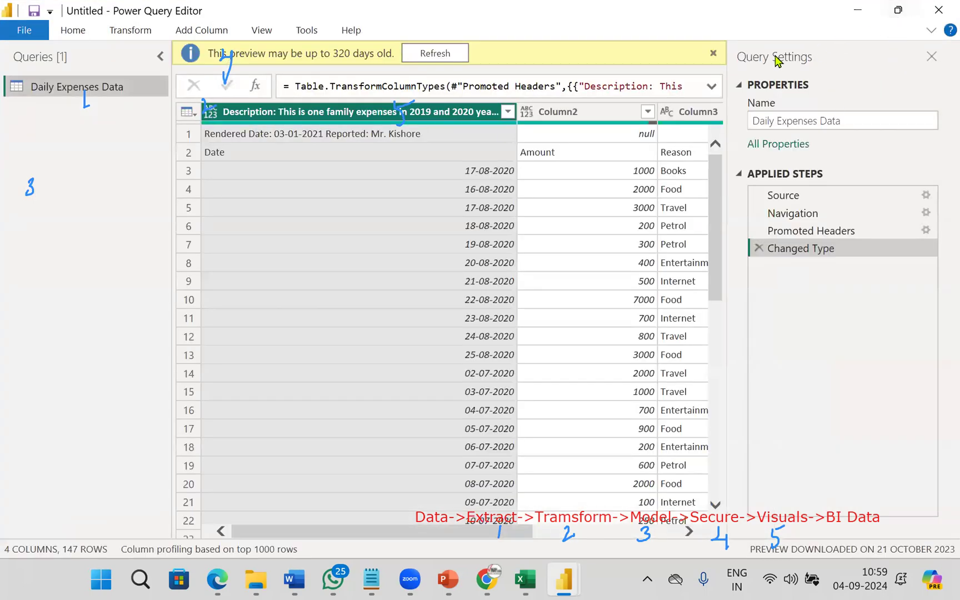
click(714, 53)
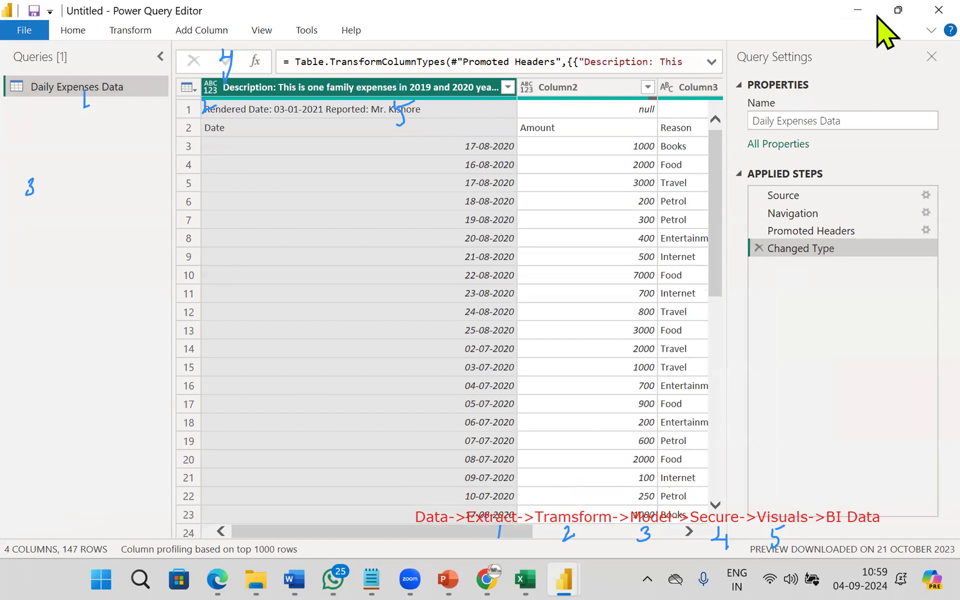
- Restore down the Power Query Editor window, move it over the Power BI Desktop window, and maximize it again
click(898, 10)
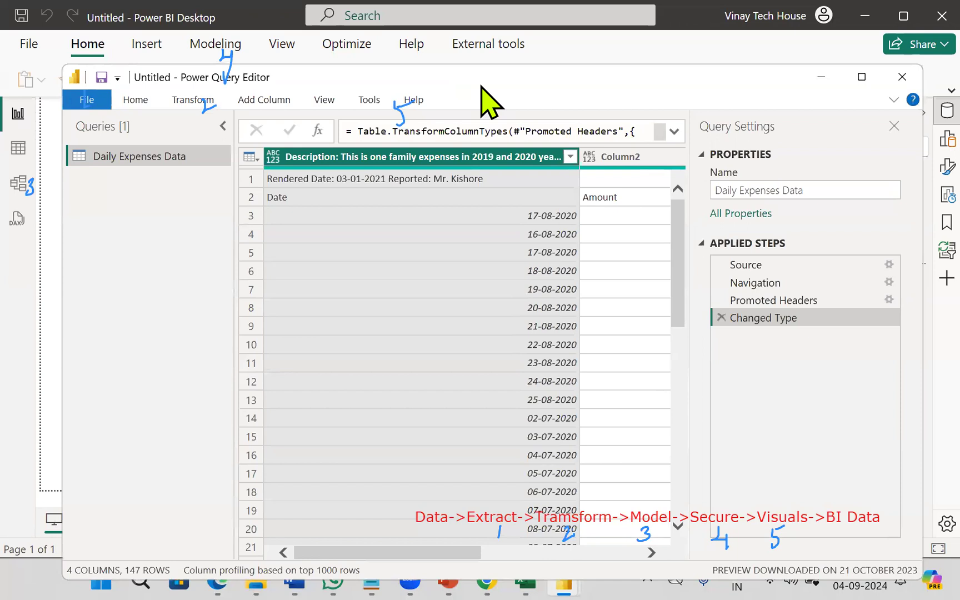
drag(481, 86, 463, 54)
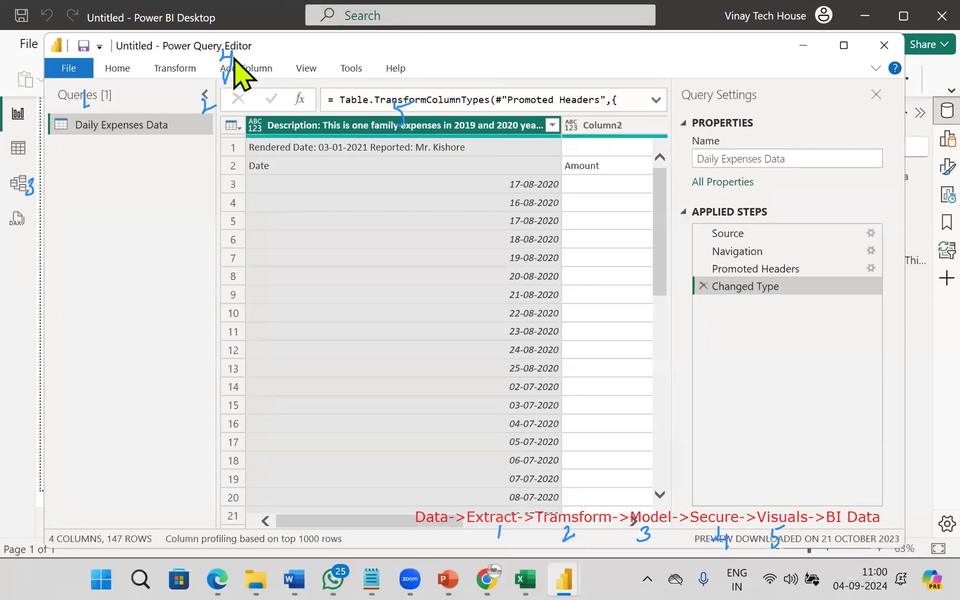
click(843, 45)
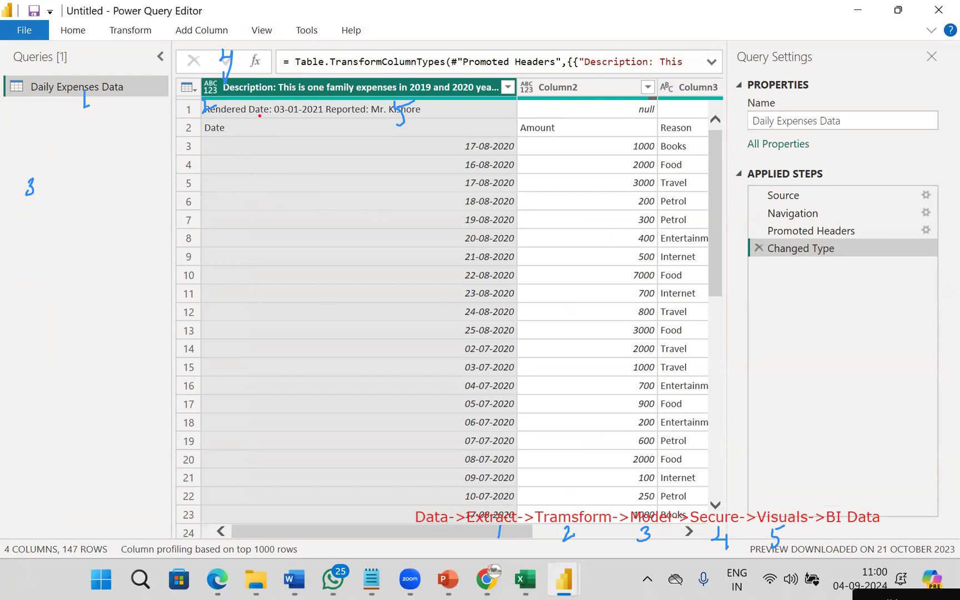
- Cross out the Rendered Date row in red, bracket the header with the Date row, mark beside Column3, and clear the annotations
mouse_move(279, 100)
mouse_down()
mouse_move(248, 116)
mouse_move(153, 103)
mouse_move(180, 73)
mouse_up()
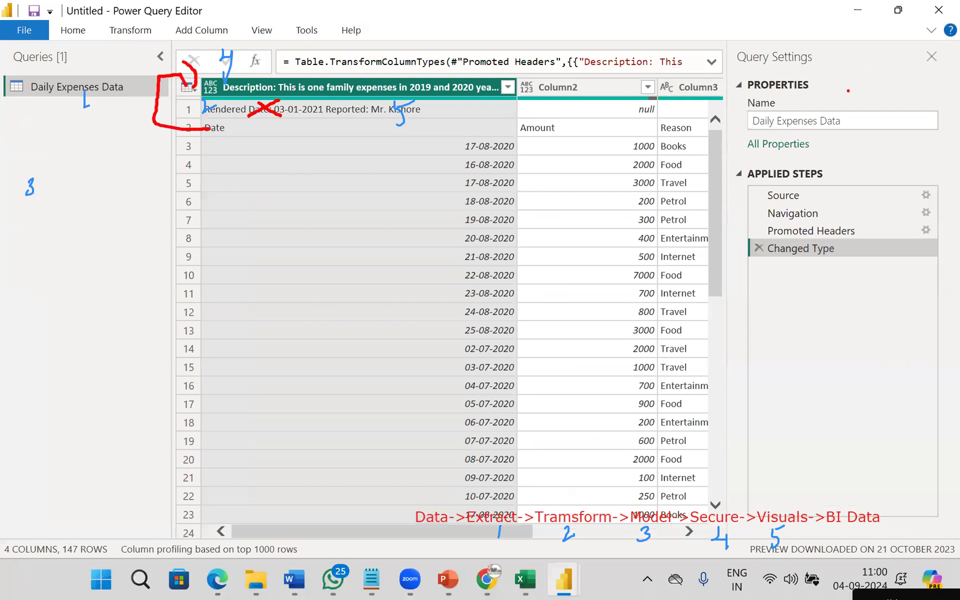
drag(735, 98, 791, 71)
key(Escape)
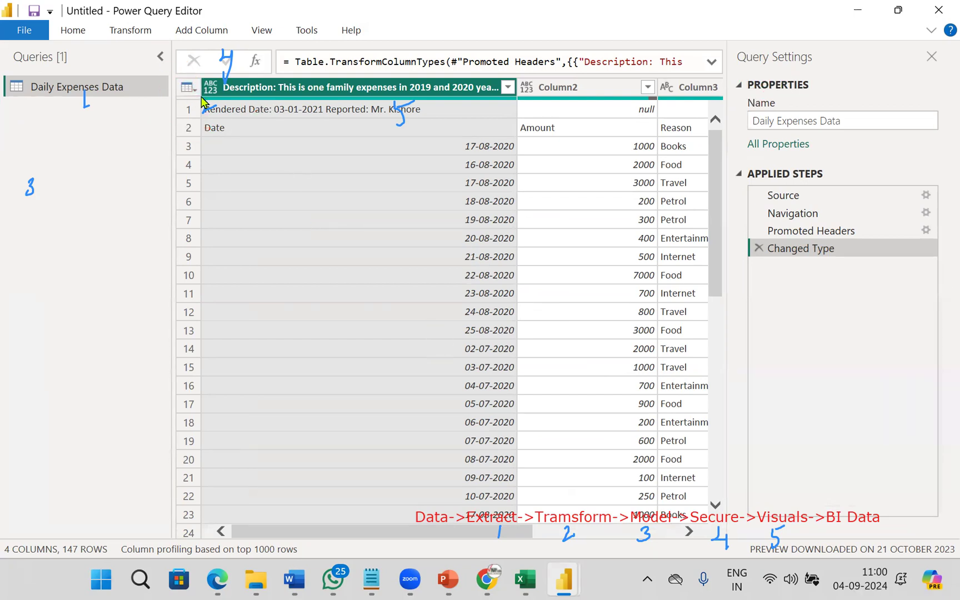
- Remove 1 top row from the Daily Expenses Data query and promote its new first row to column headers
click(189, 88)
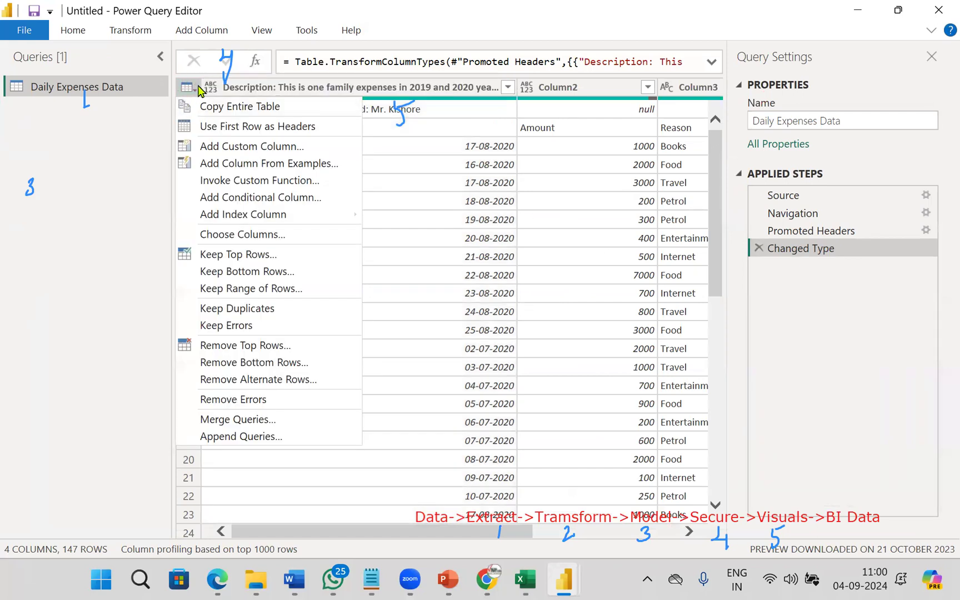
click(251, 350)
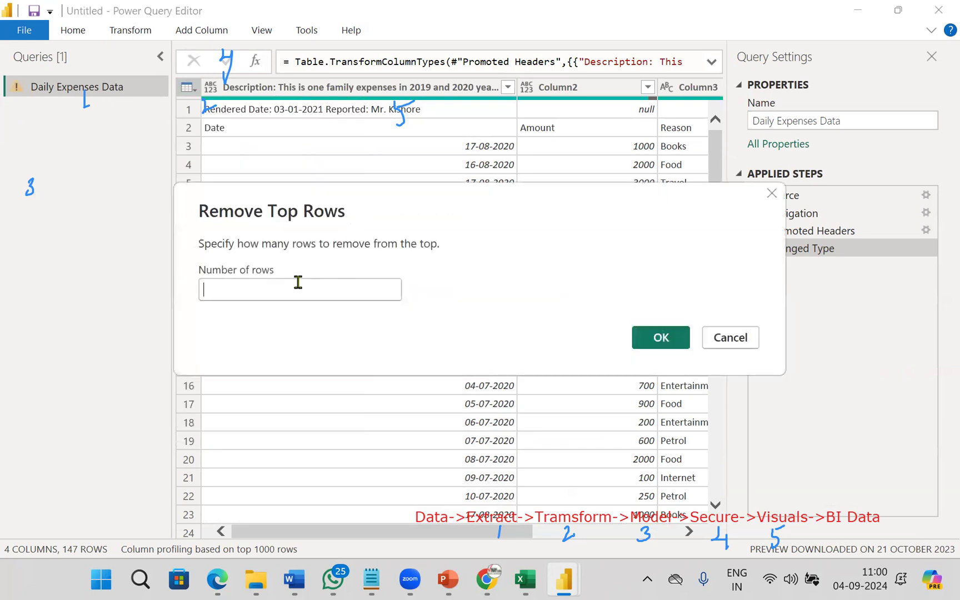
text(1)
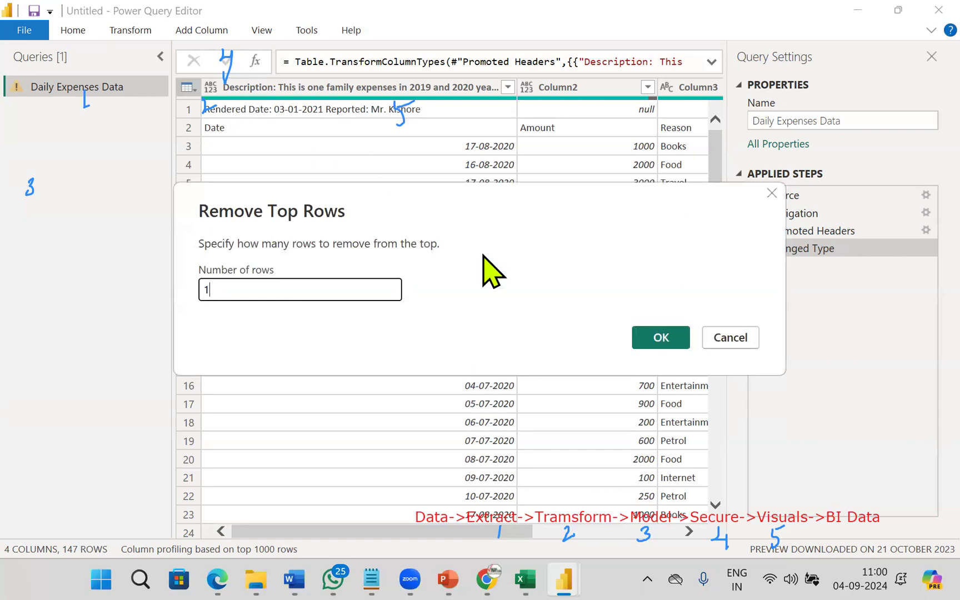
click(660, 338)
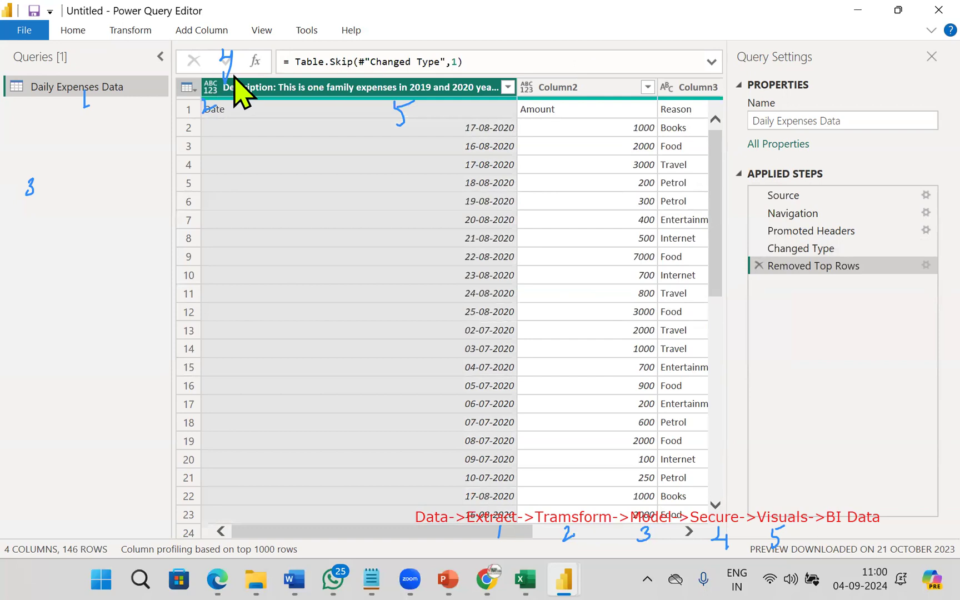
click(188, 88)
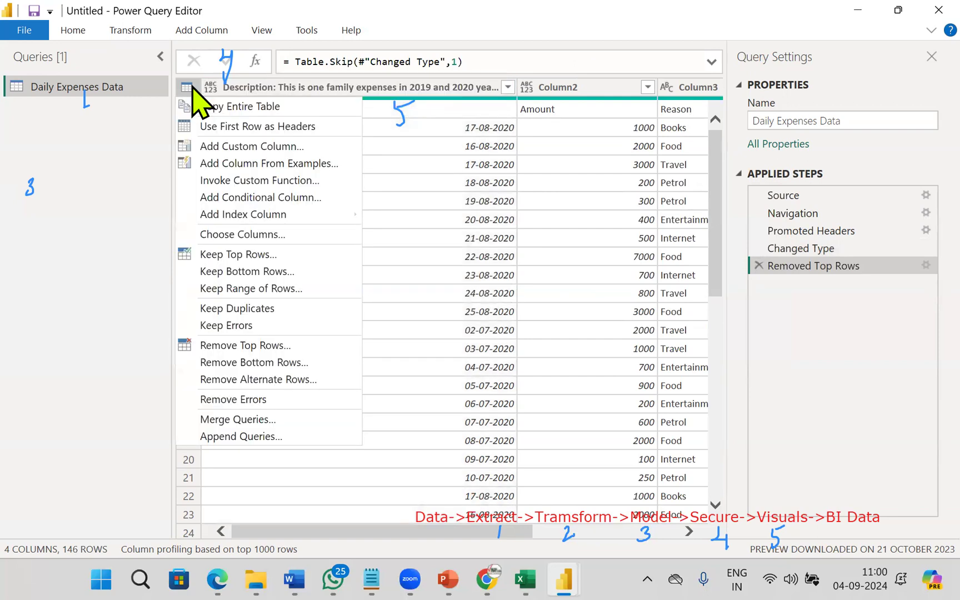
click(226, 127)
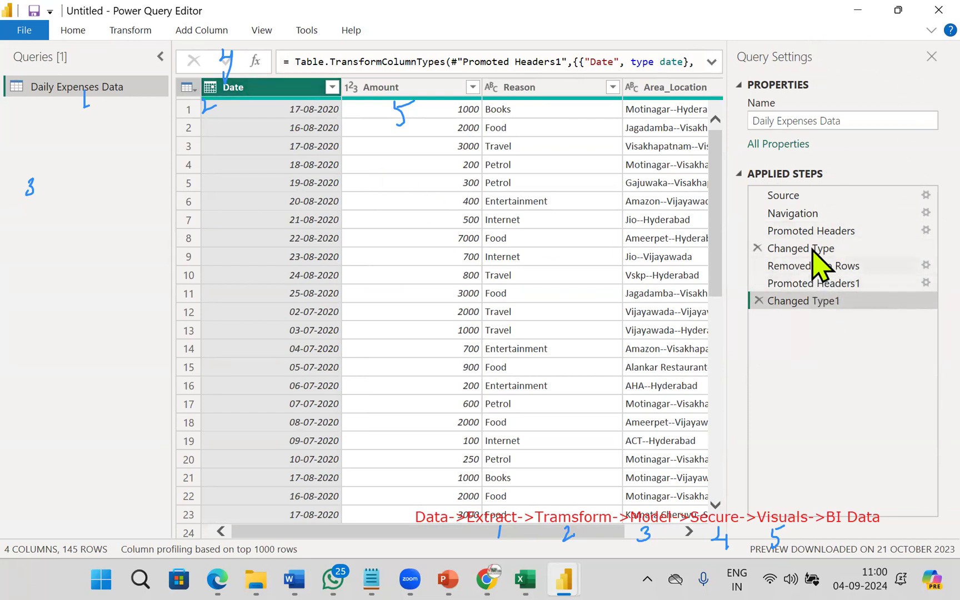
- Delete the applied steps Changed Type1, Promoted Headers1 and Removed Top Rows from the query
click(758, 300)
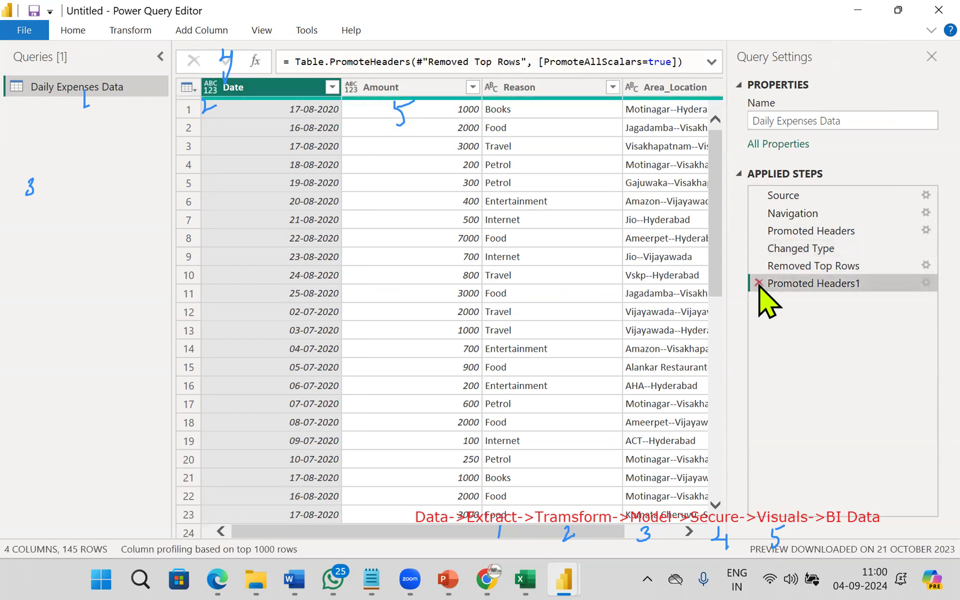
click(759, 283)
click(758, 265)
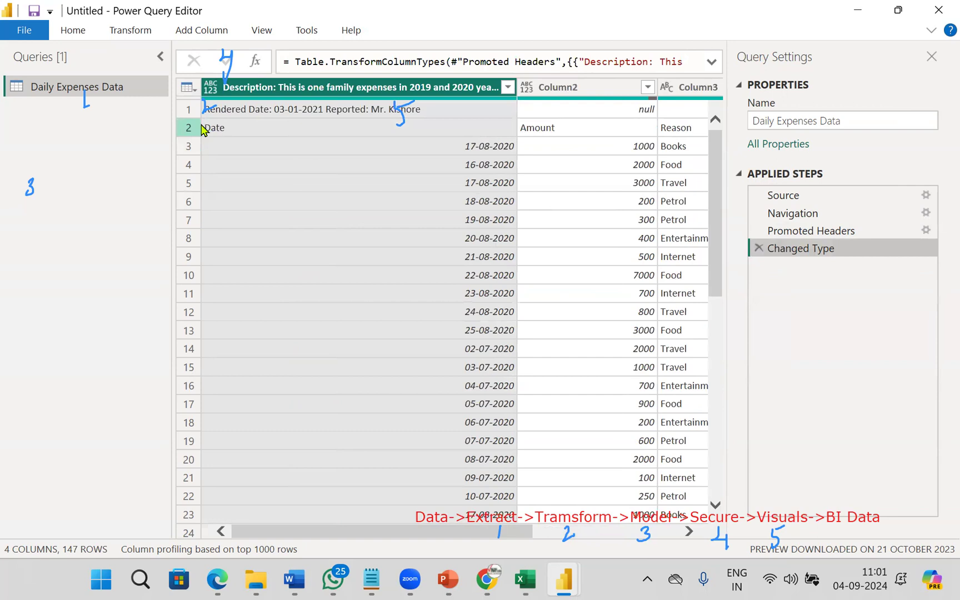
- Remove the top 1 row, containing the Rendered Date text, from the Daily Expenses Data query
click(187, 88)
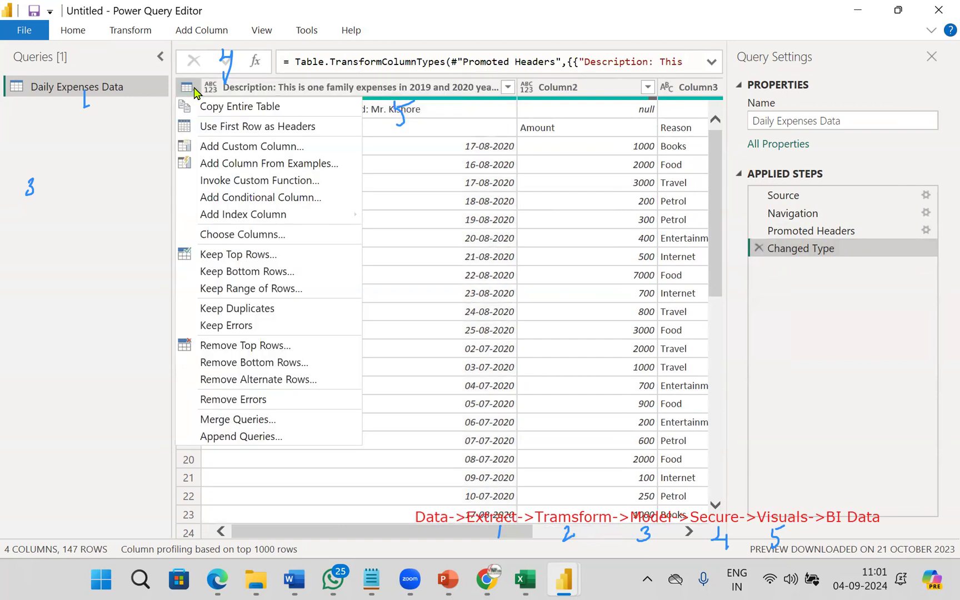
click(243, 345)
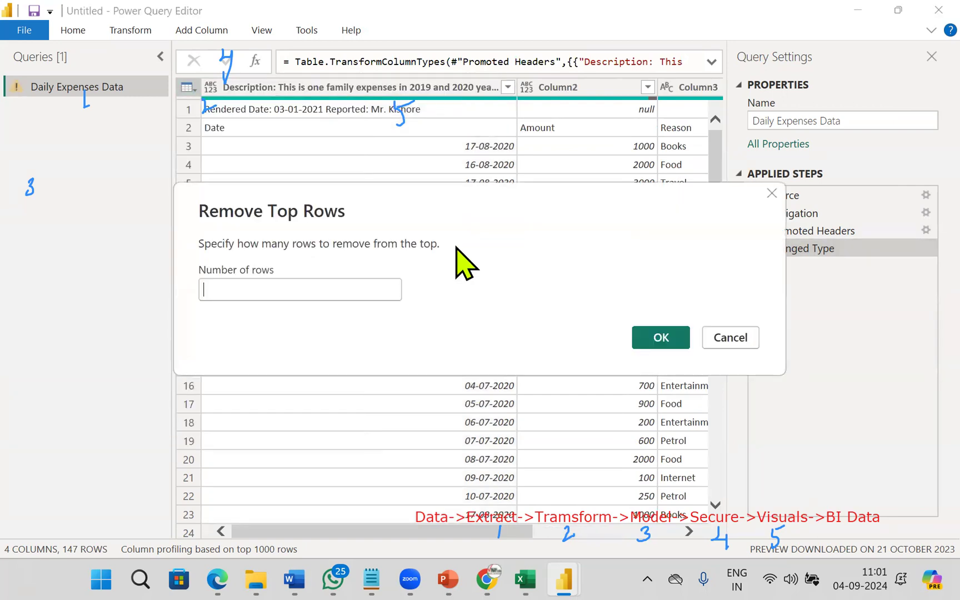
text(1)
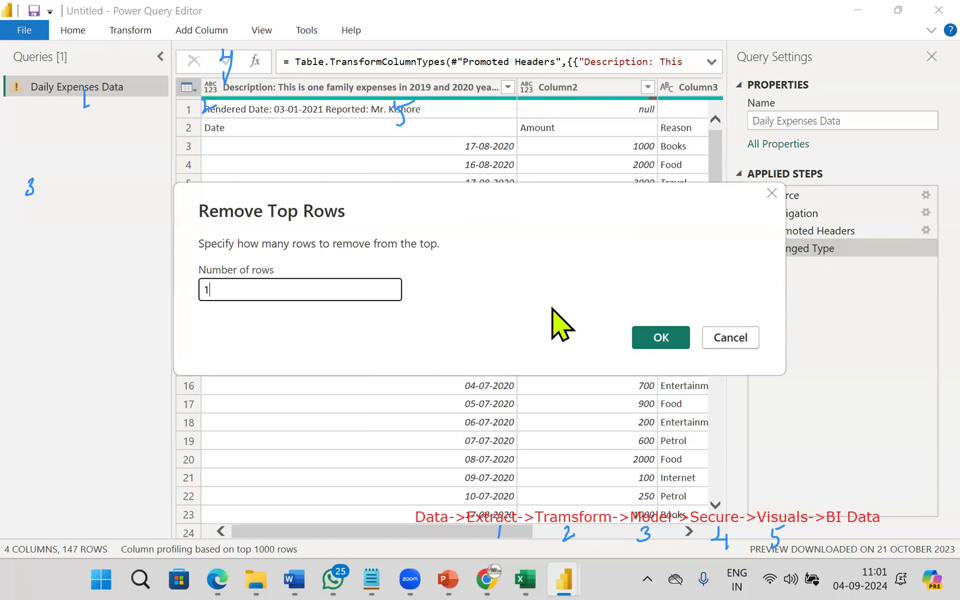
click(653, 340)
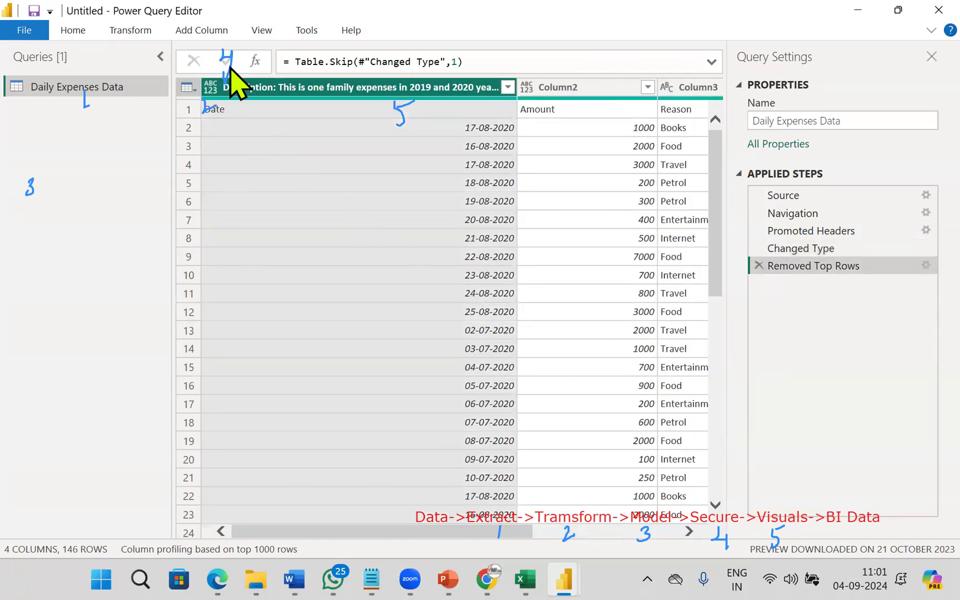
- Use the first row, with Date, Amount, Reason and Area_Location, as the table's column headers
click(191, 87)
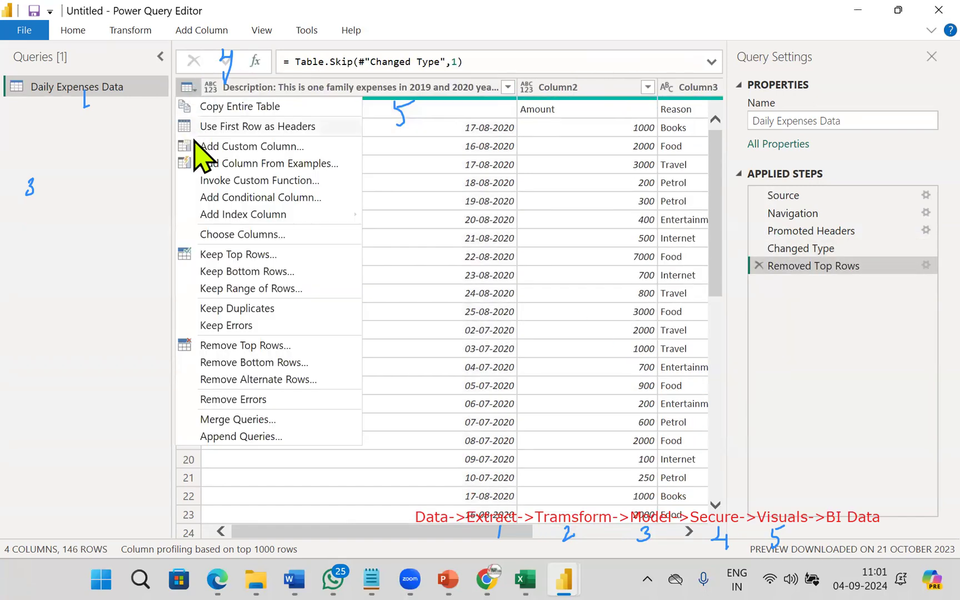
click(250, 129)
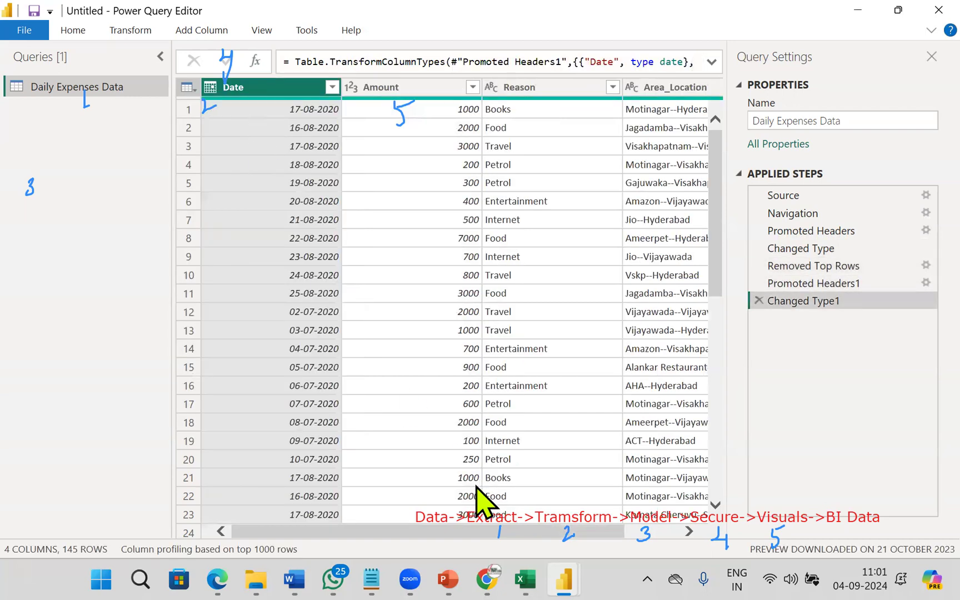
drag(468, 536, 643, 535)
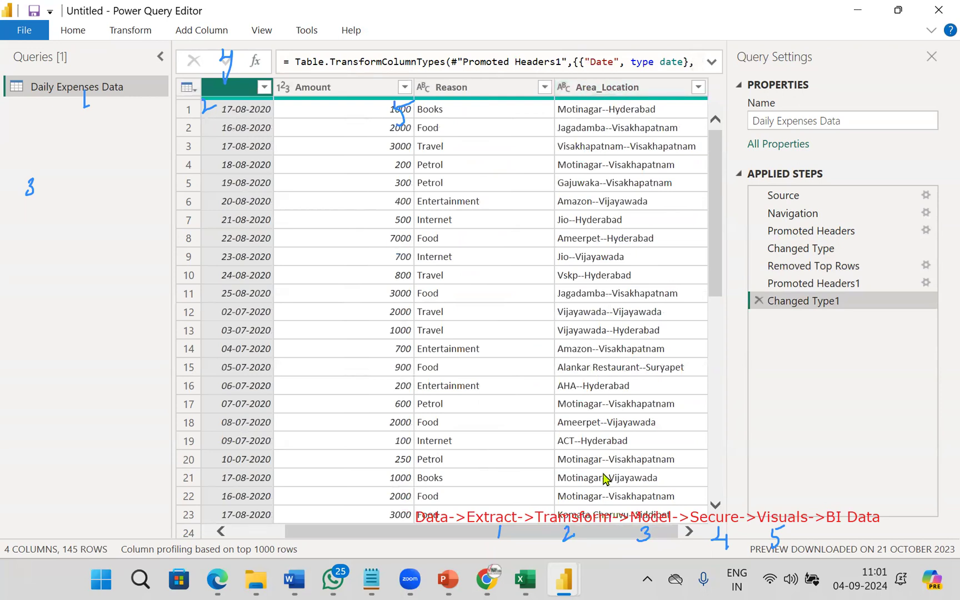
- Split the Area_Location column at each occurrence of the custom delimiter "--"
click(604, 89)
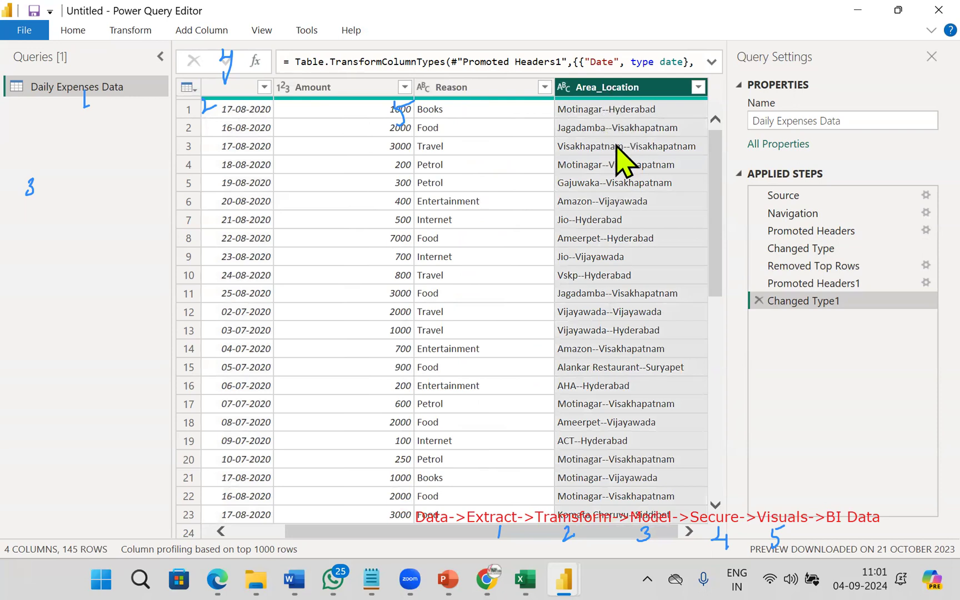
right_click(619, 90)
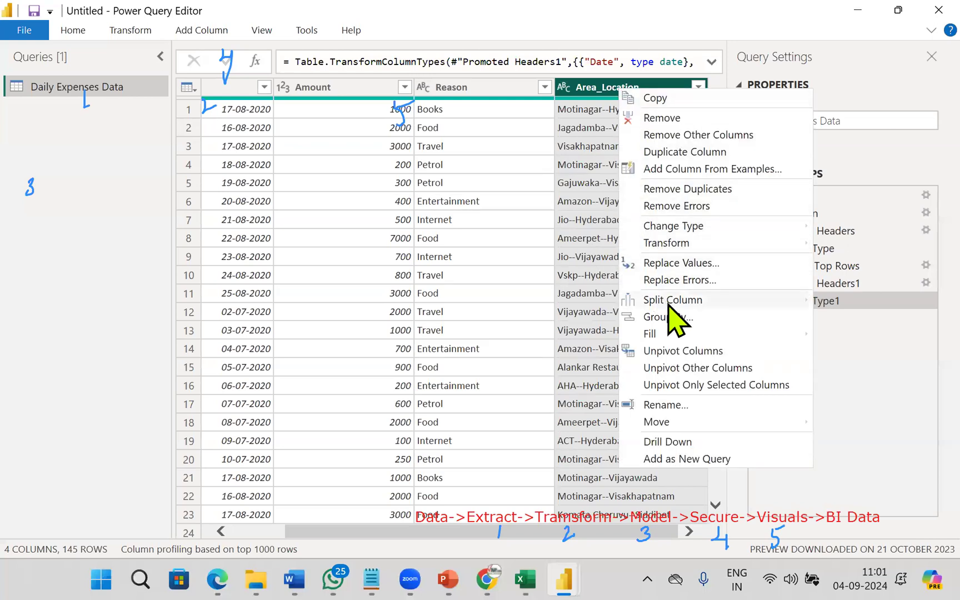
mouse_move(668, 304)
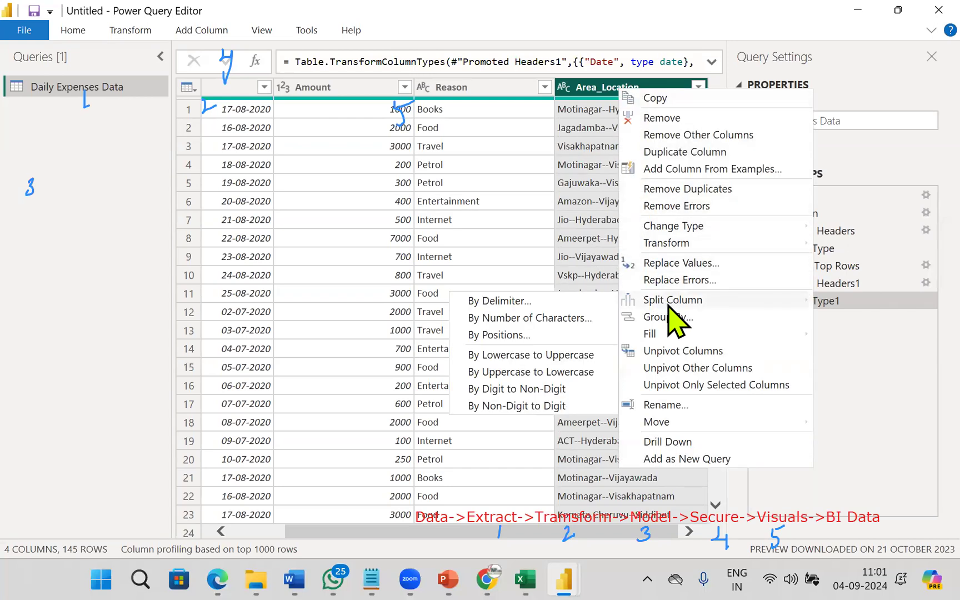
click(537, 303)
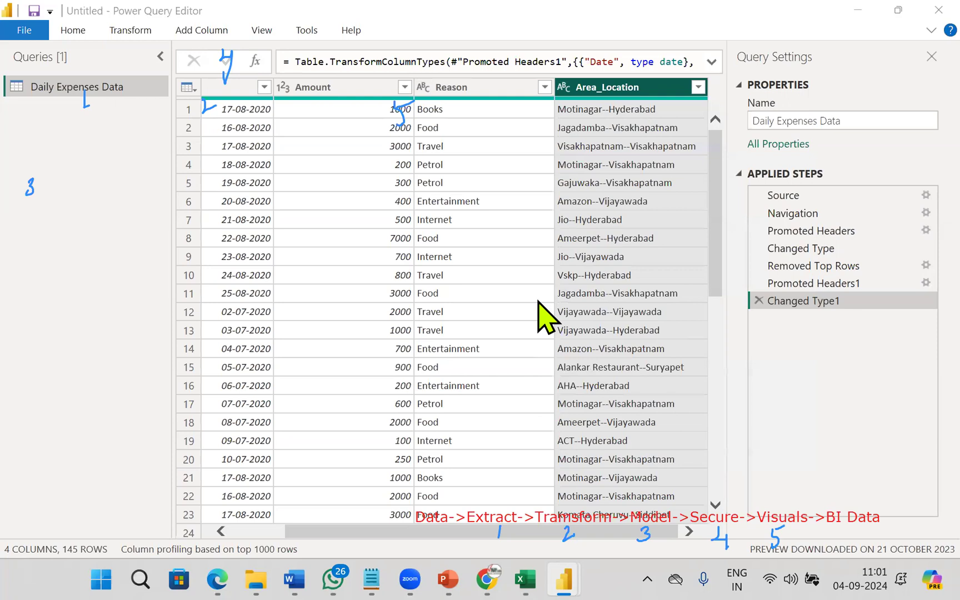
click(280, 180)
text(--)
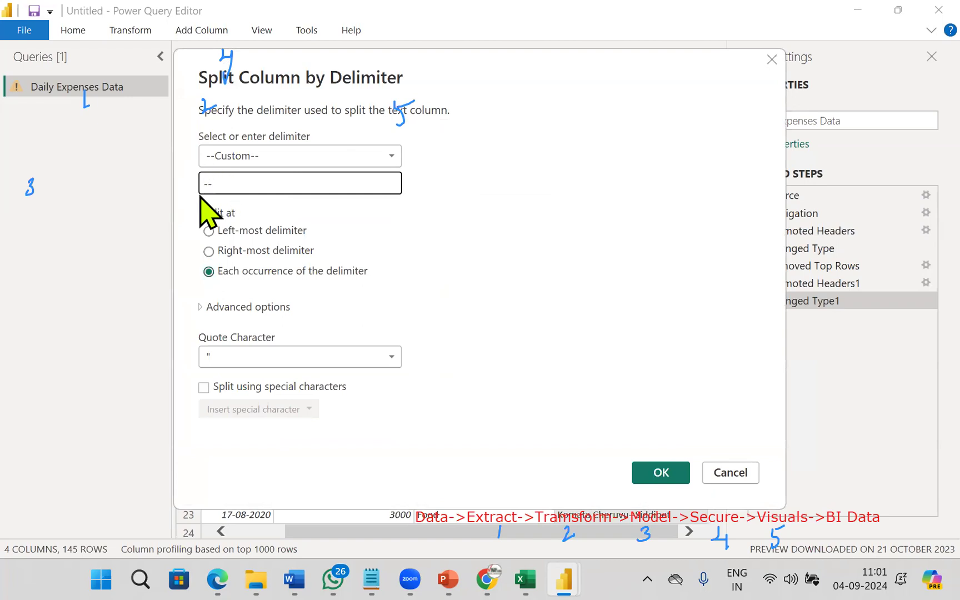
click(644, 472)
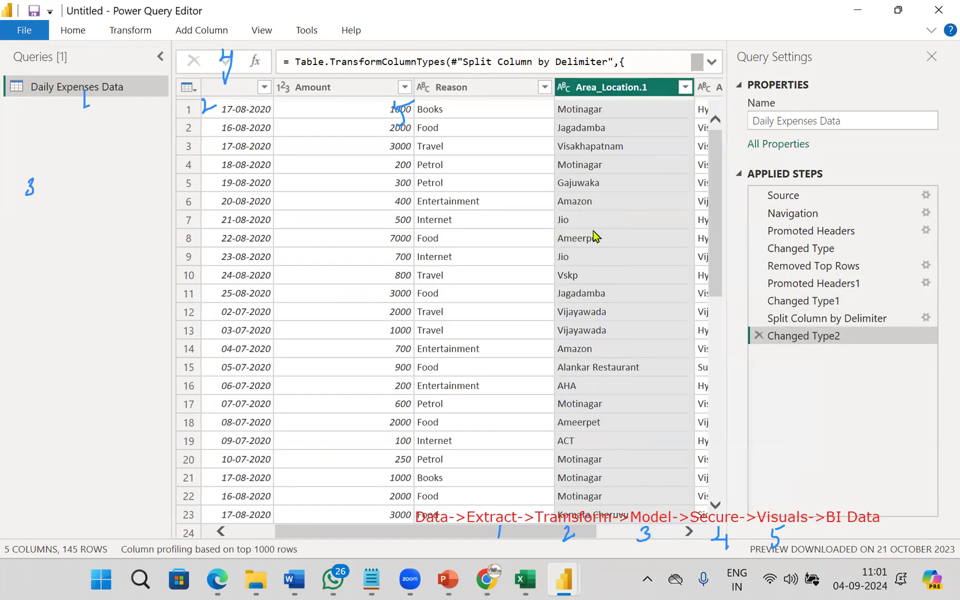
- Rename the Area_Location.1 column to Area and the Area_Location.2 column to Location
scroll(553, 533, right, 3)
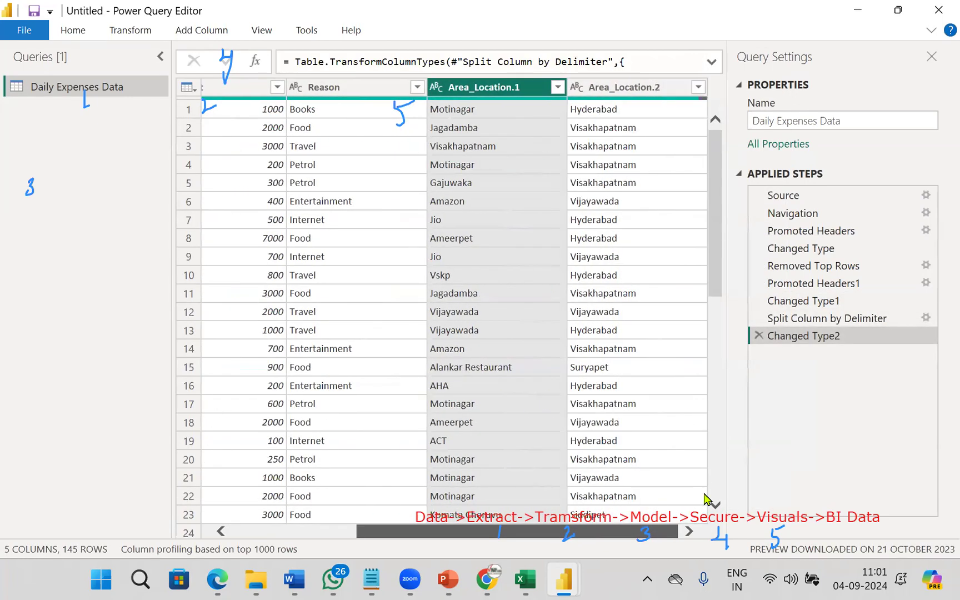
double_click(517, 93)
text(A)
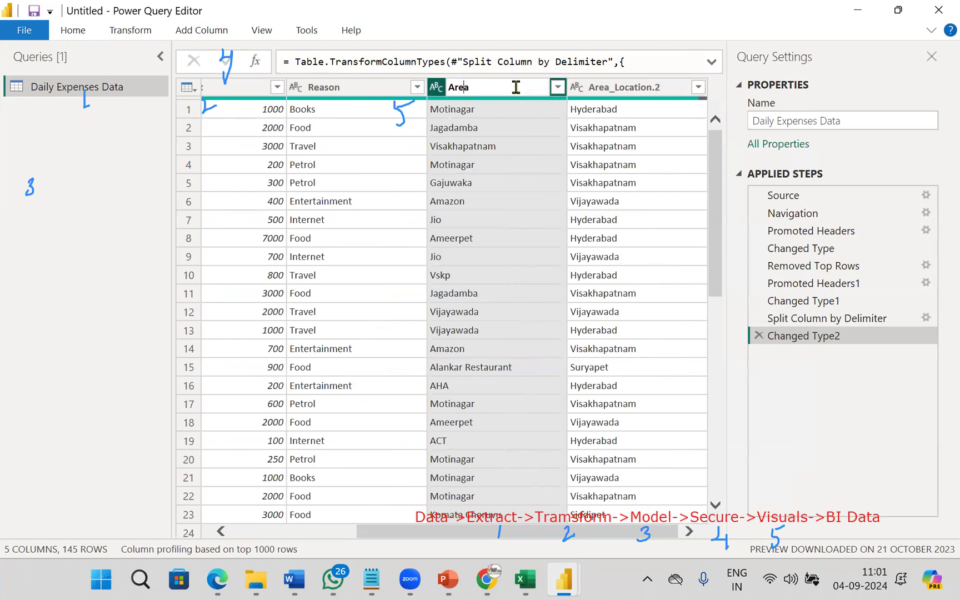
text(rea)
double_click(628, 87)
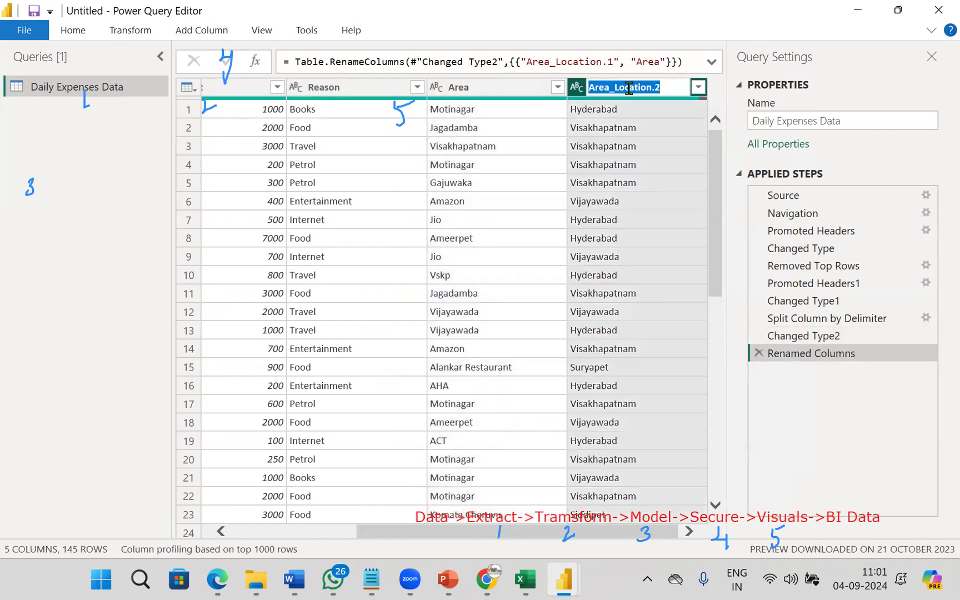
text(Locatio)
key(Return)
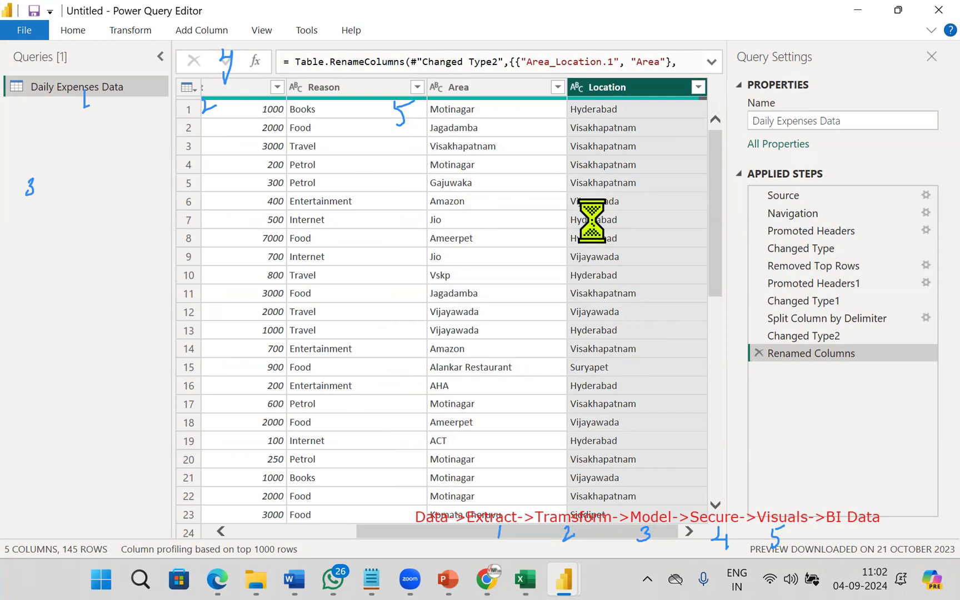
drag(478, 531, 222, 528)
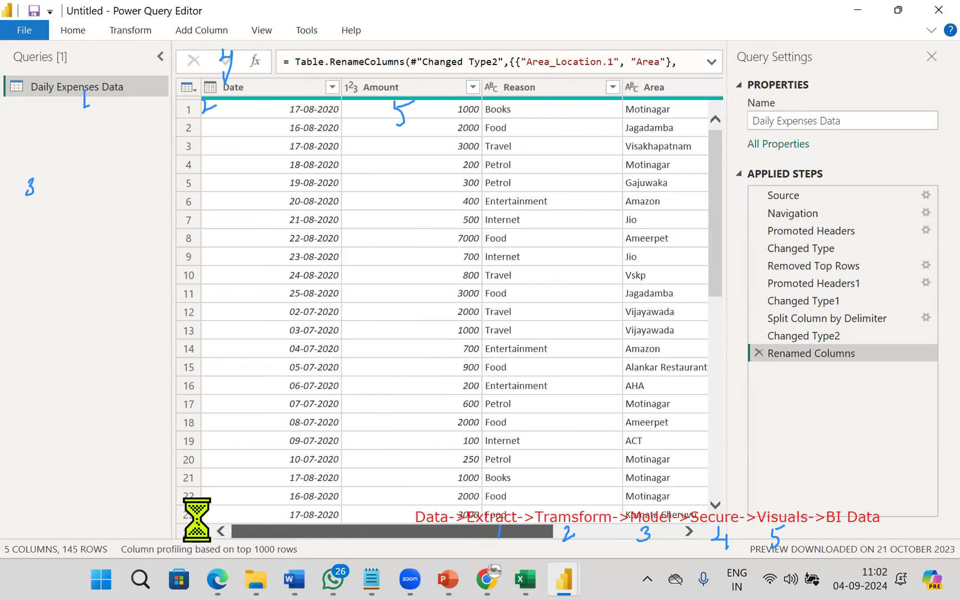
click(189, 87)
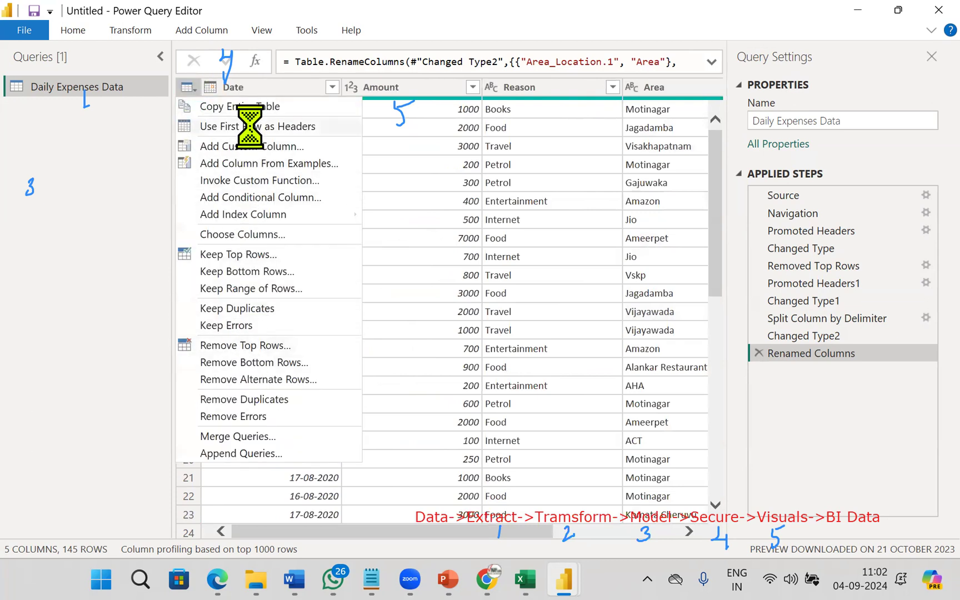
drag(533, 530, 748, 568)
click(611, 87)
right_click(611, 88)
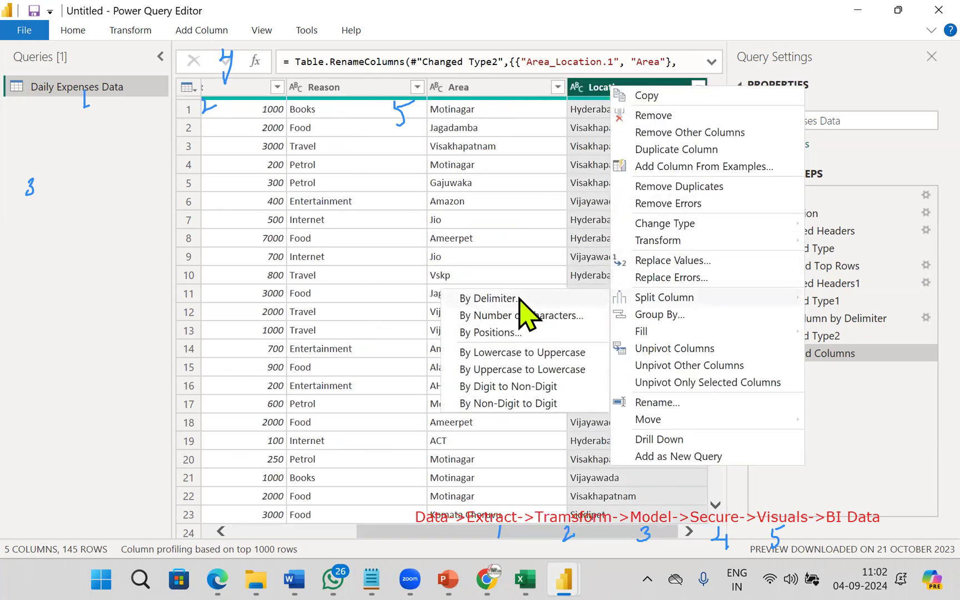
click(850, 389)
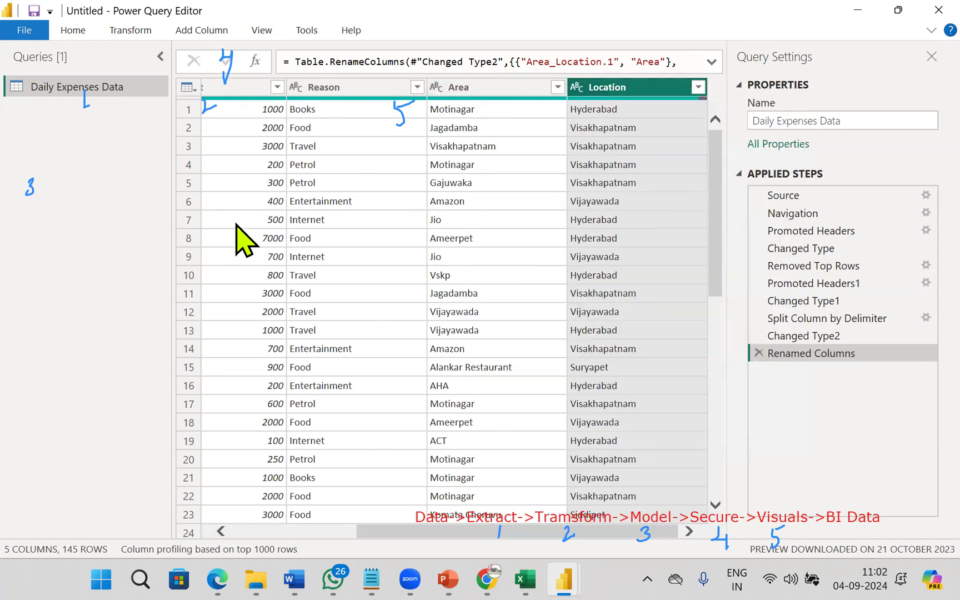
- Close the Power Query Editor and apply the pending query changes to the Daily Expenses Data table
click(80, 32)
click(15, 97)
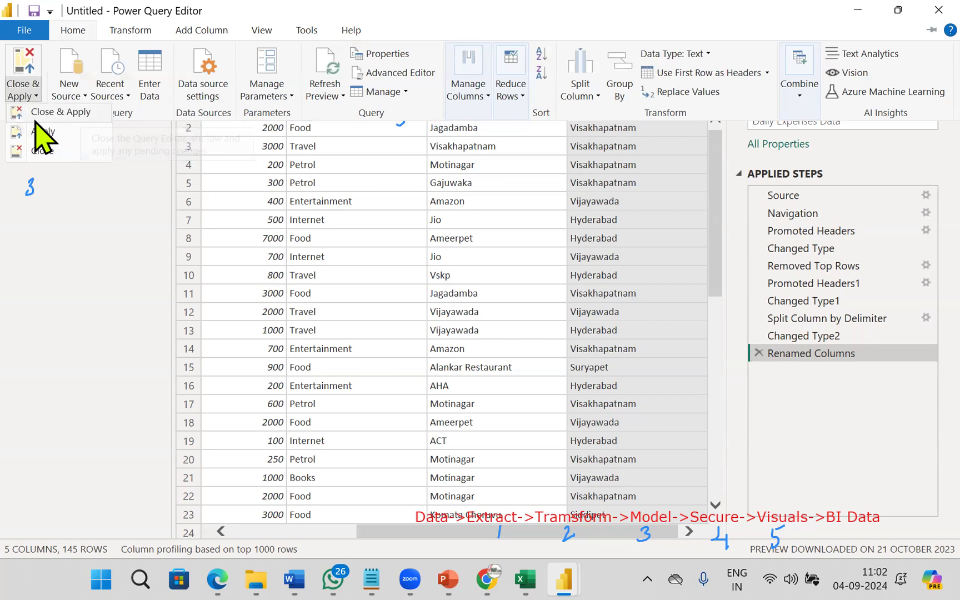
click(77, 114)
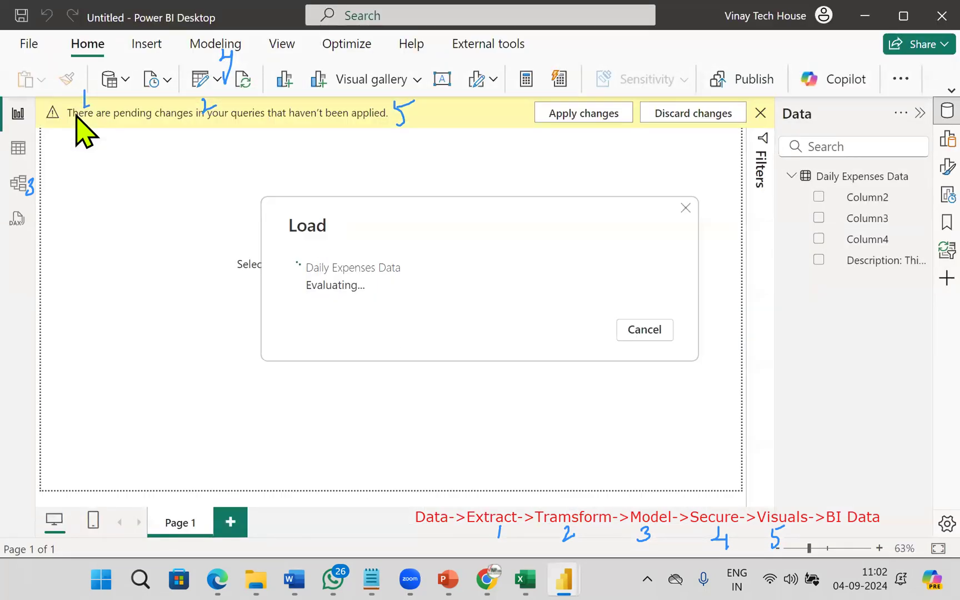
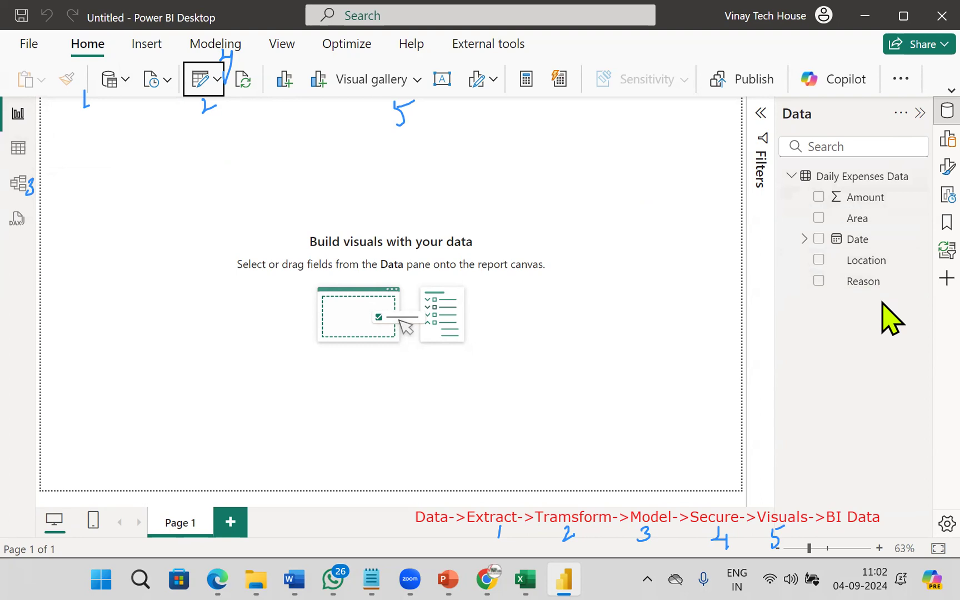
- Review the Daily Expenses Data table in Table view and Model view, and return to Report view
click(18, 149)
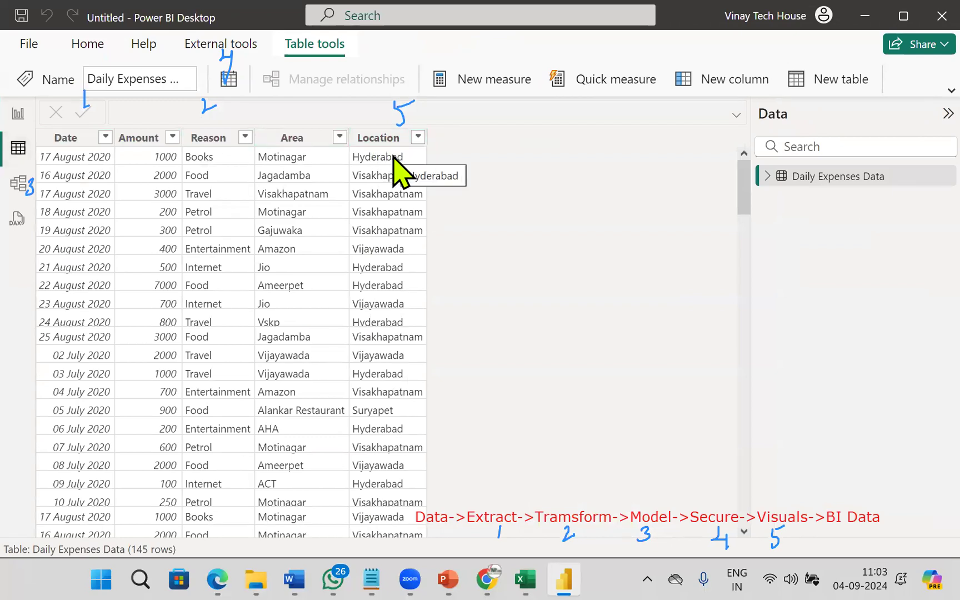
click(19, 197)
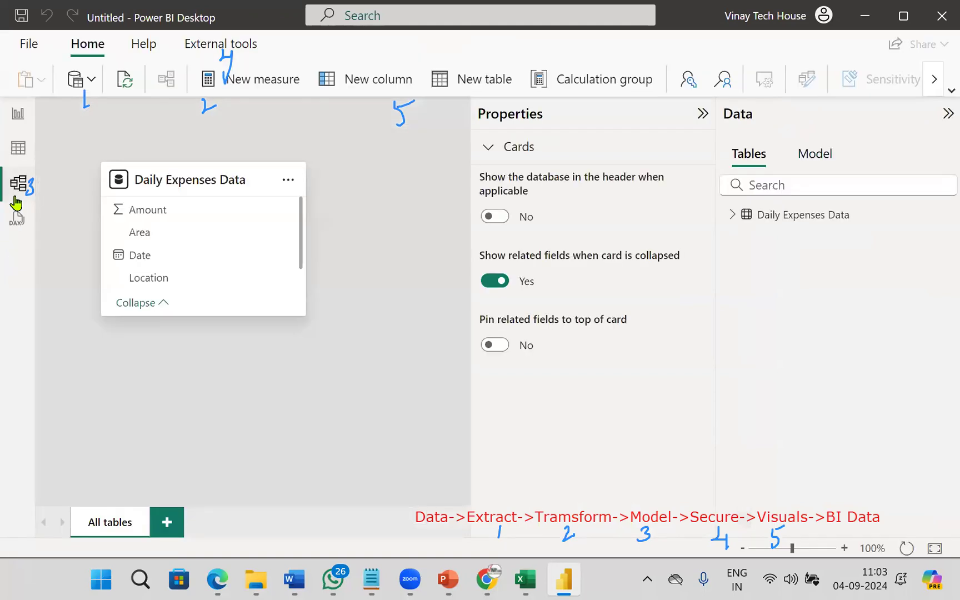
click(700, 116)
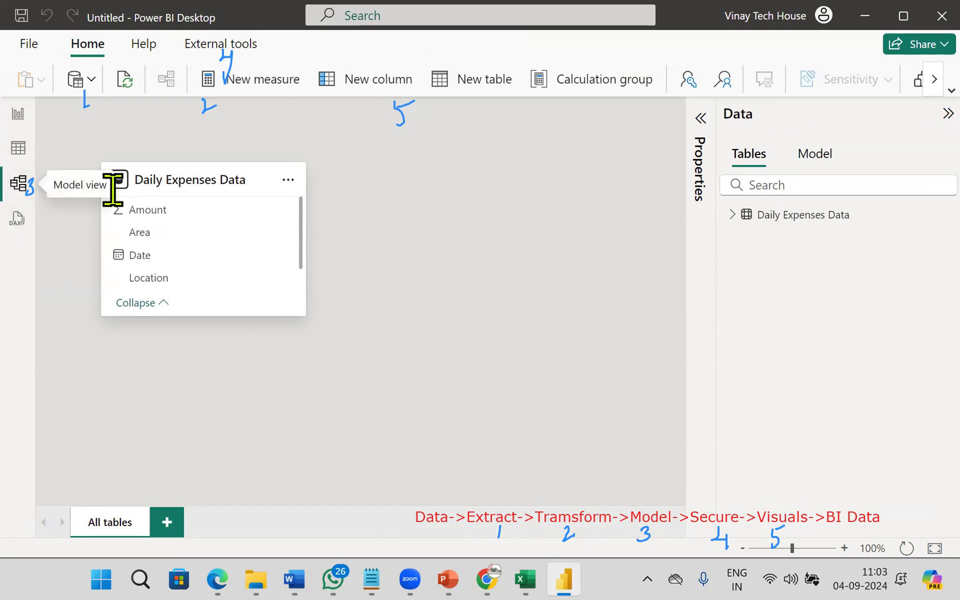
mouse_move(221, 191)
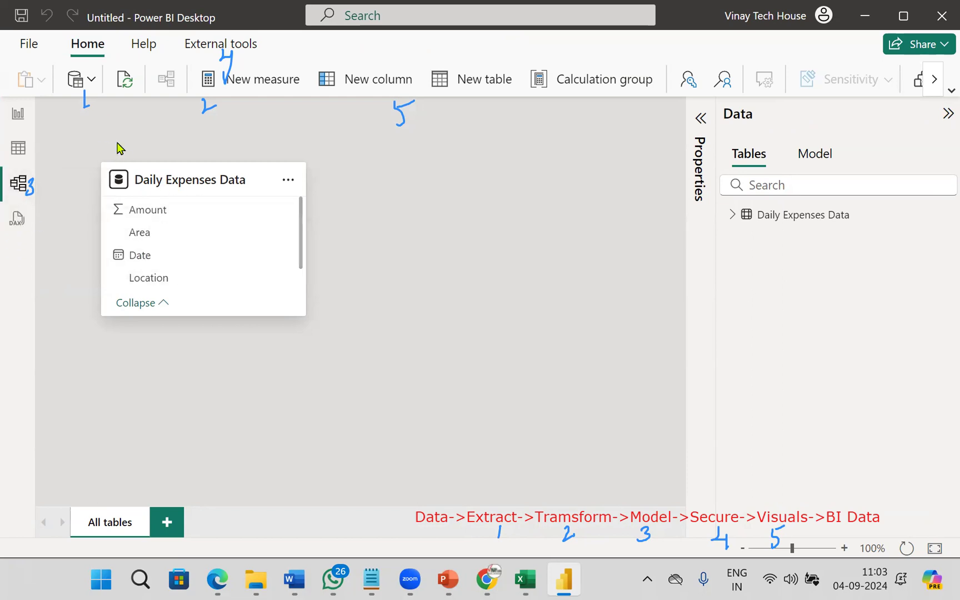
click(18, 116)
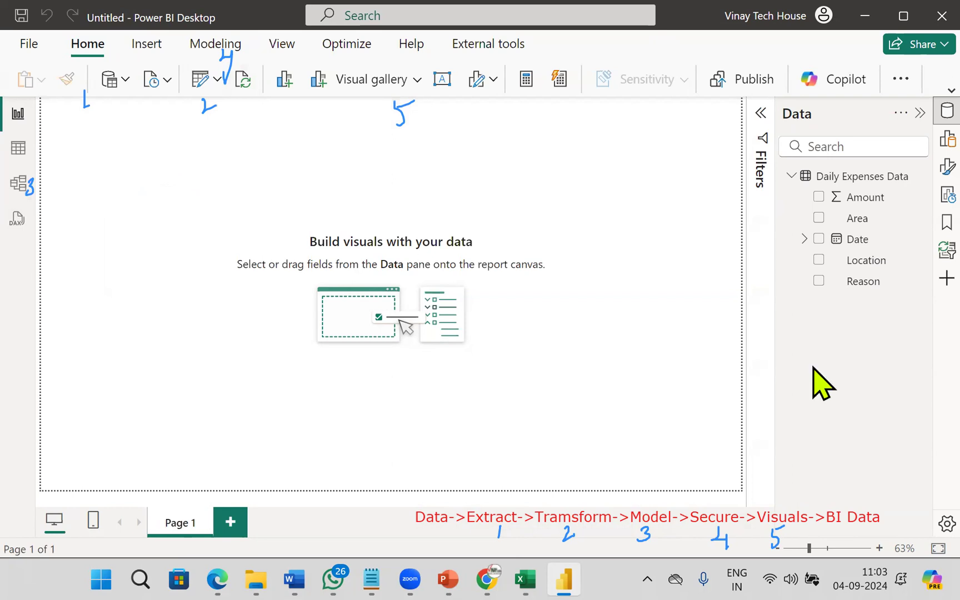
key(Escape)
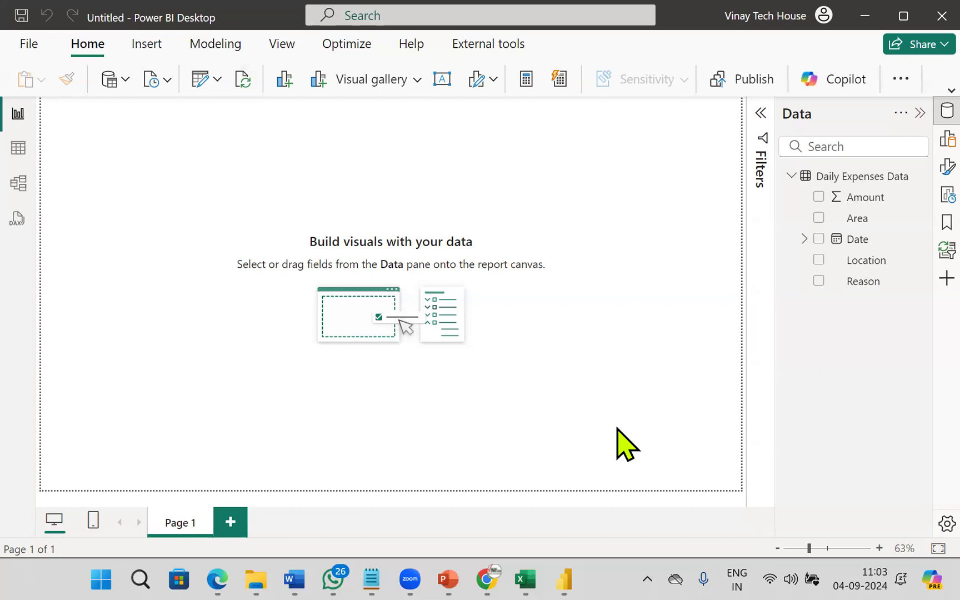
- Switch to the Demo Day 2 slide show in PowerPoint and go back to the Self Service BI (SSBI) Example slide
mouse_move(457, 551)
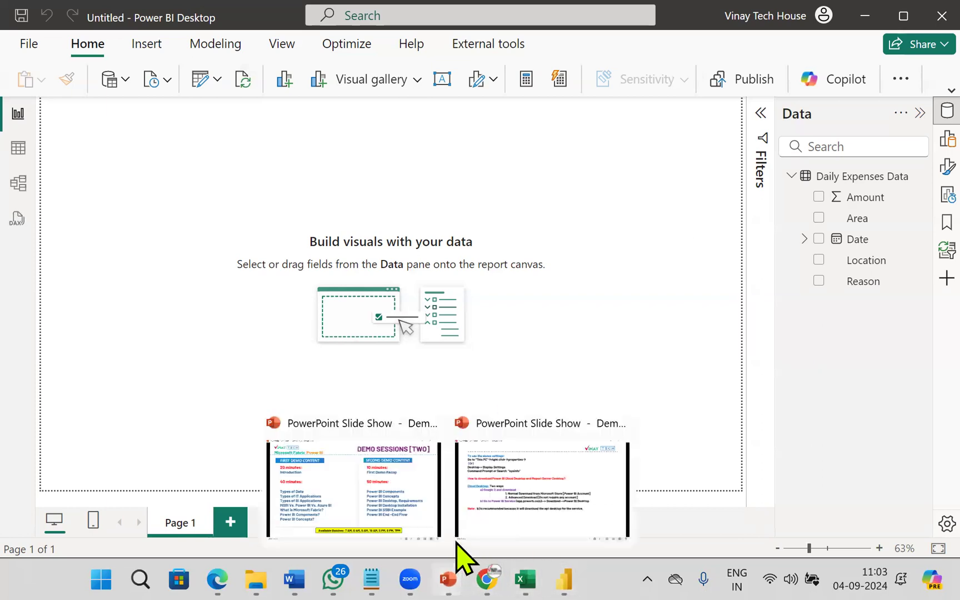
click(520, 524)
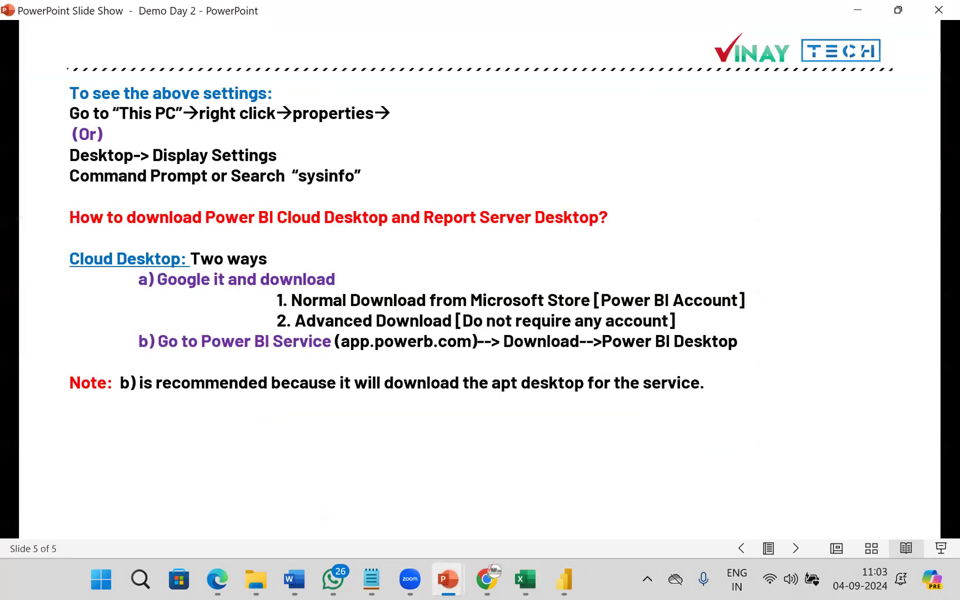
scroll(480, 278, up, 20)
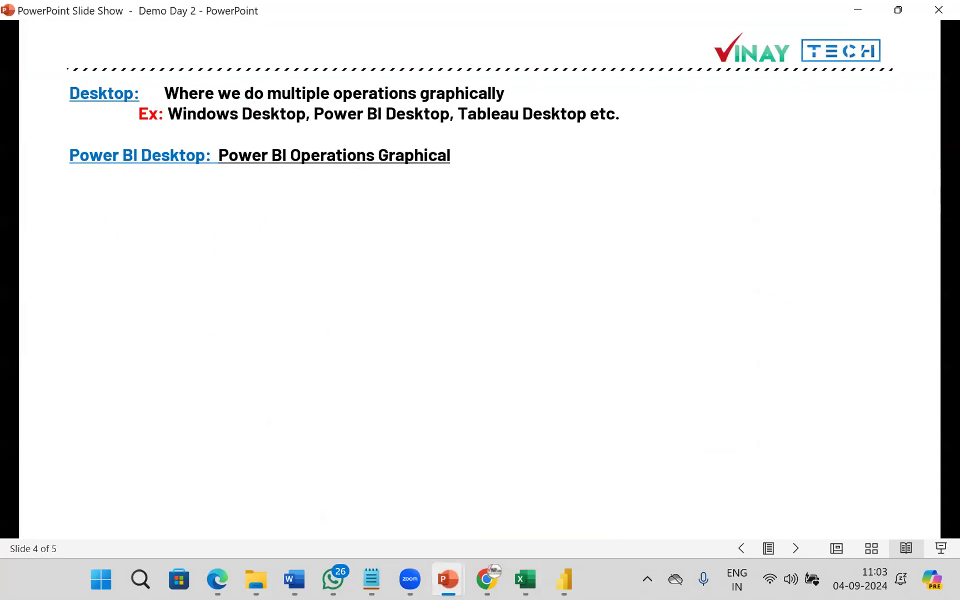
scroll(480, 278, up, 3)
scroll(480, 278, down, 3)
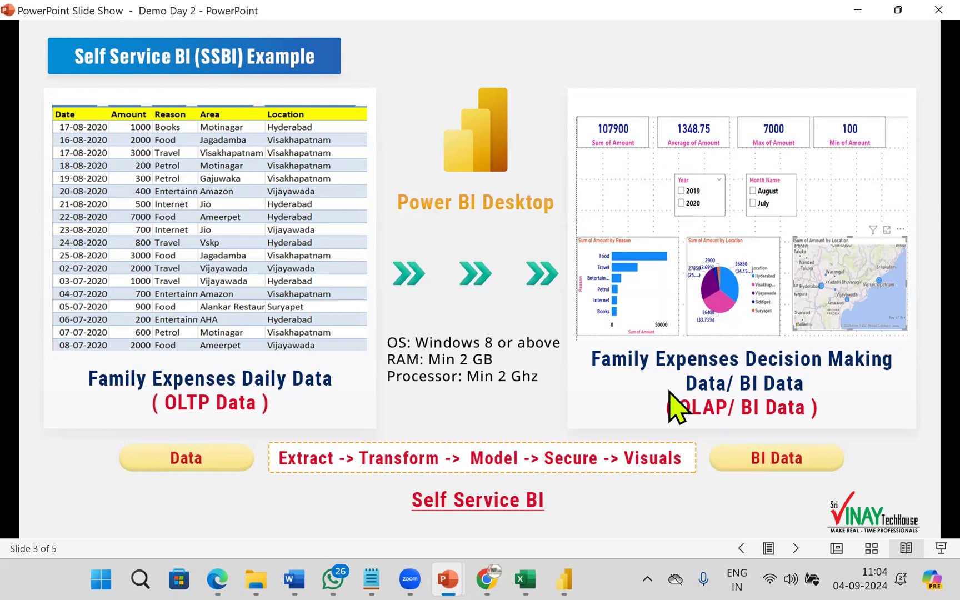
- Mark the four amount cards on the slide with red pen lines and label them "Card visual"
key(ctrl+2)
mouse_move(580, 111)
mouse_down()
mouse_move(661, 41)
mouse_move(704, 106)
mouse_up()
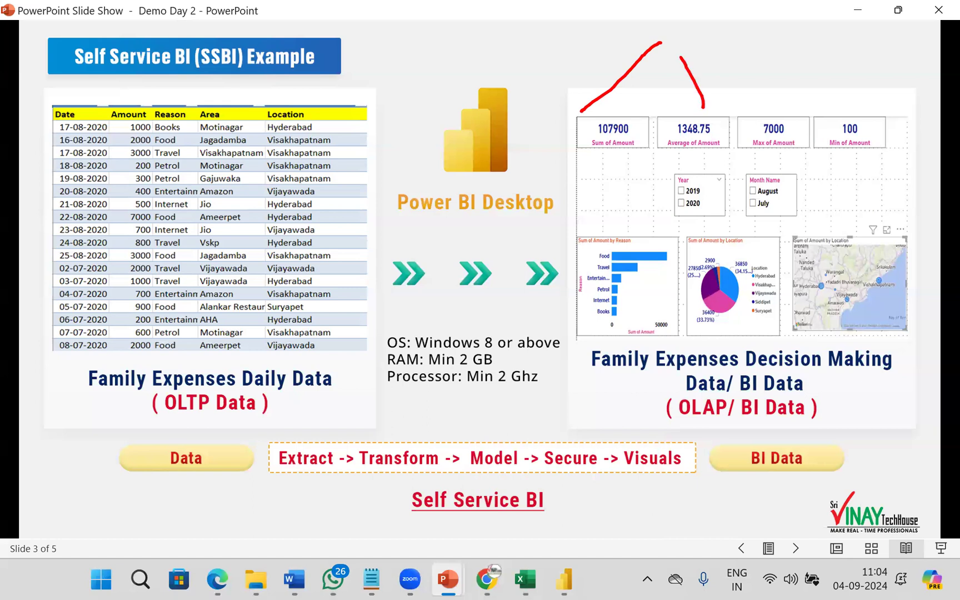
mouse_move(773, 109)
mouse_down()
mouse_move(729, 57)
mouse_move(847, 116)
mouse_up()
mouse_move(669, 1)
mouse_down()
mouse_move(654, 48)
mouse_move(691, 29)
mouse_move(738, 31)
mouse_up()
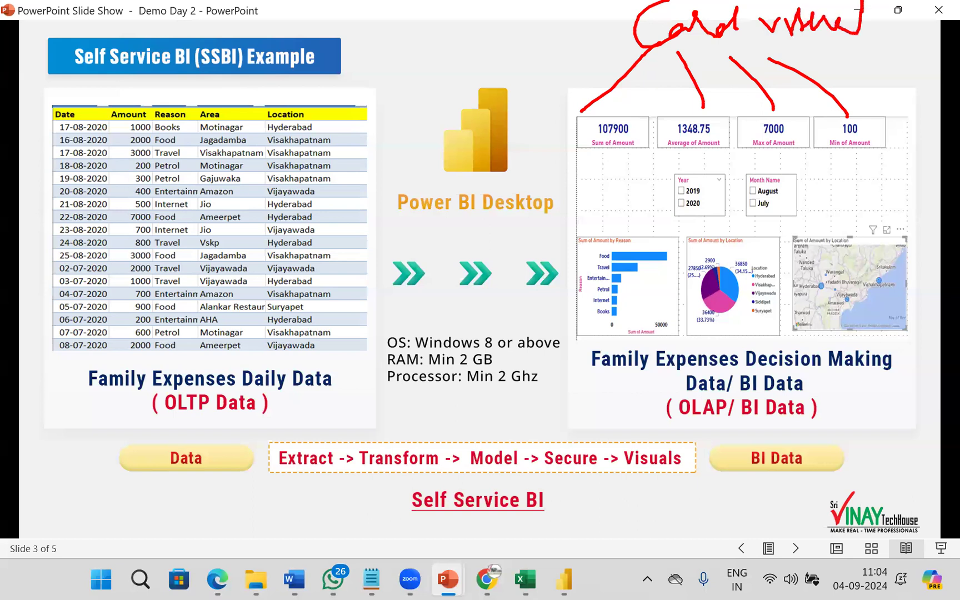
- Circle and label the slicers in red pen, label the bar, pie and map visuals, and erase all ink from the slide
mouse_move(791, 160)
mouse_down()
mouse_move(691, 155)
mouse_move(791, 233)
mouse_move(805, 144)
mouse_move(822, 178)
mouse_up()
mouse_move(898, 158)
mouse_down()
mouse_move(894, 175)
mouse_move(958, 179)
mouse_up()
drag(538, 218, 632, 276)
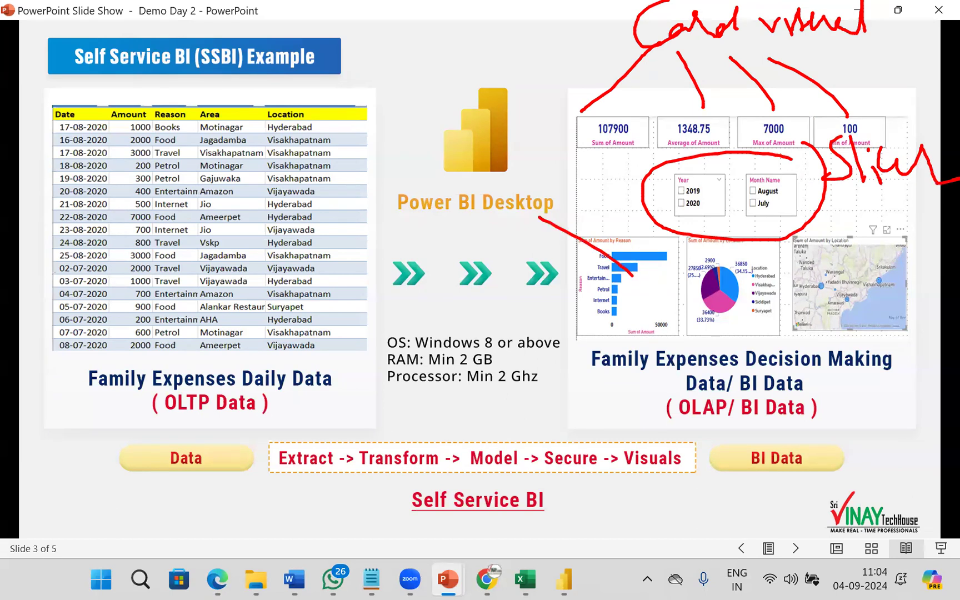
mouse_move(552, 166)
mouse_down()
mouse_move(580, 201)
mouse_move(639, 188)
mouse_move(711, 224)
mouse_up()
mouse_move(694, 304)
mouse_down()
mouse_move(724, 360)
mouse_move(733, 317)
mouse_up()
mouse_move(815, 311)
mouse_down()
mouse_move(865, 294)
mouse_move(908, 260)
mouse_up()
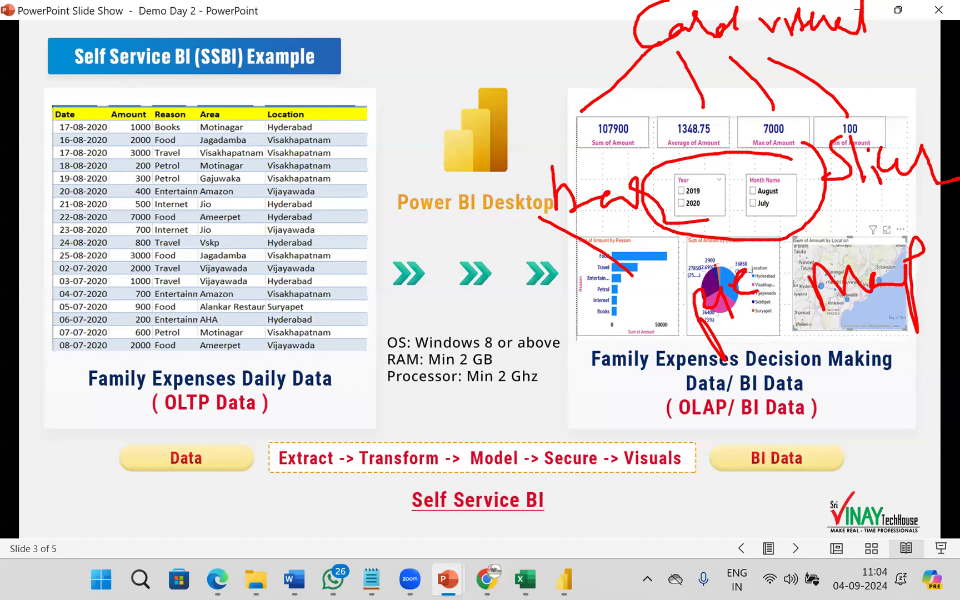
key(e)
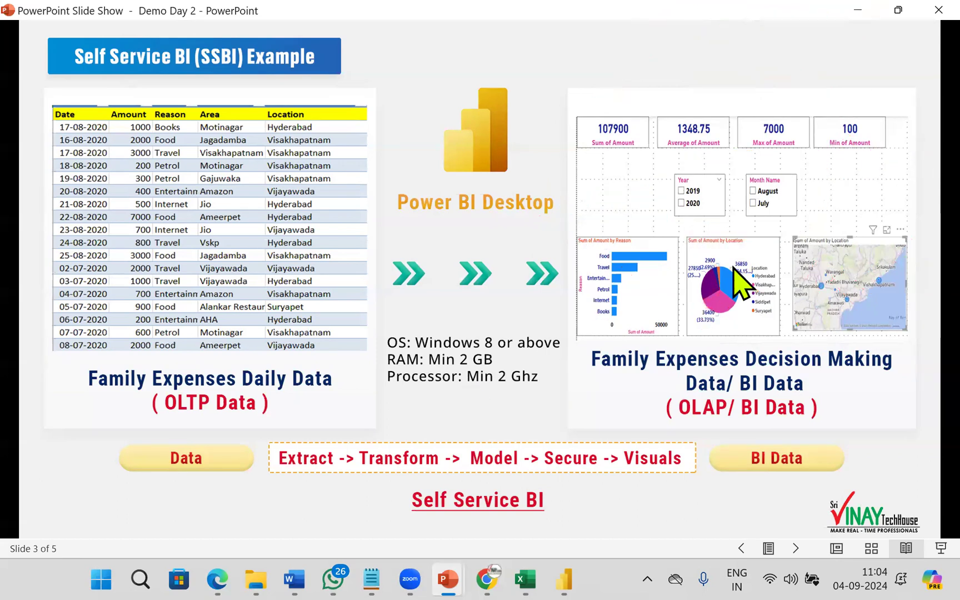
- Switch back to Power BI Desktop, show the Build pane with the visual types and hide the Data pane
click(574, 542)
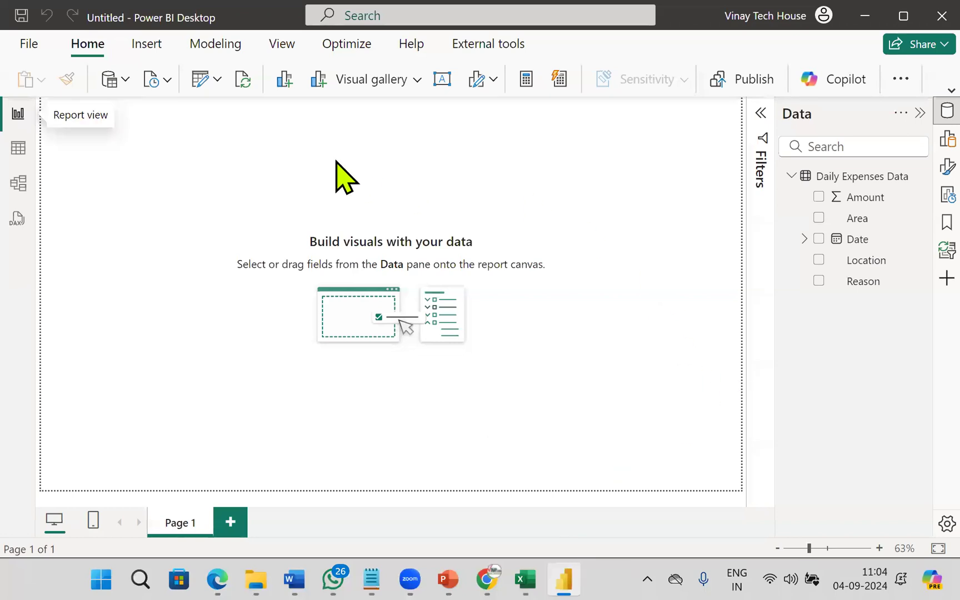
click(947, 139)
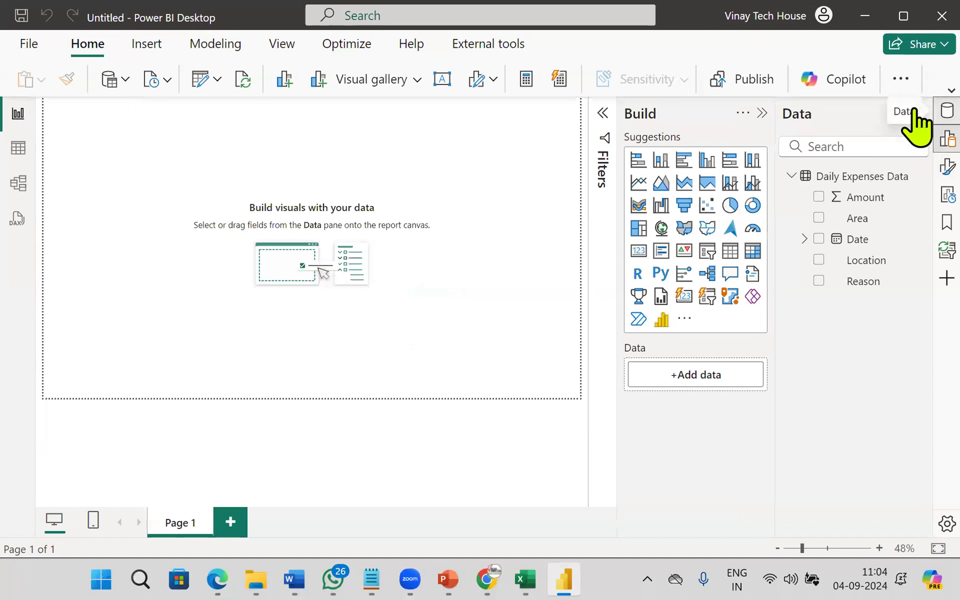
click(914, 114)
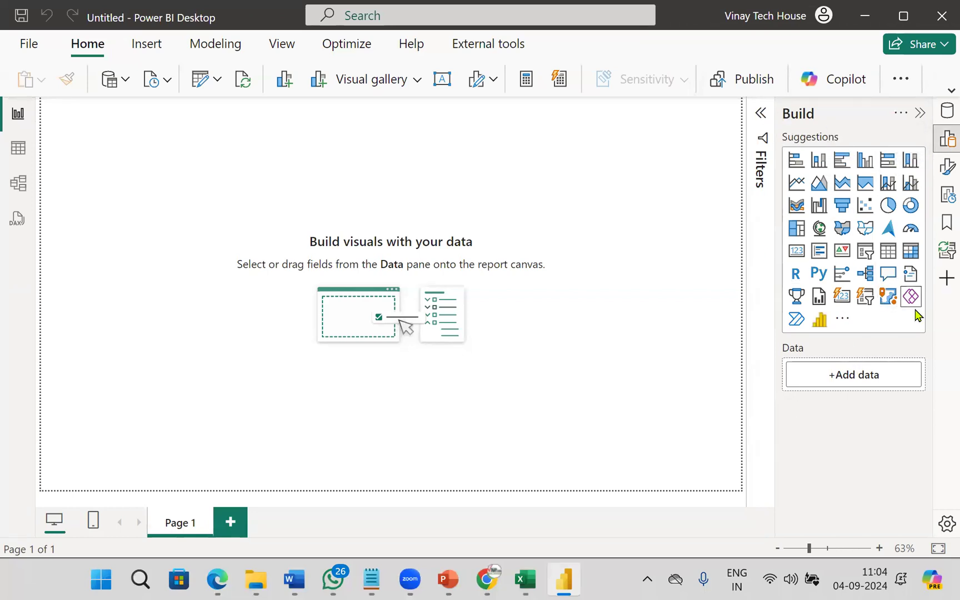
- Add a card visual showing the sum of the Amount field and collapse the Filters pane
click(797, 252)
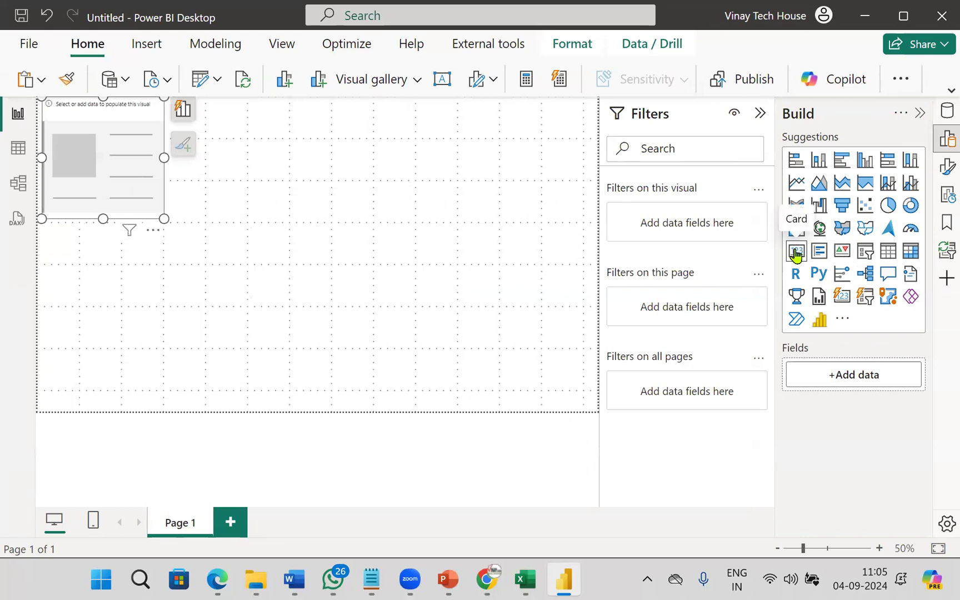
click(759, 114)
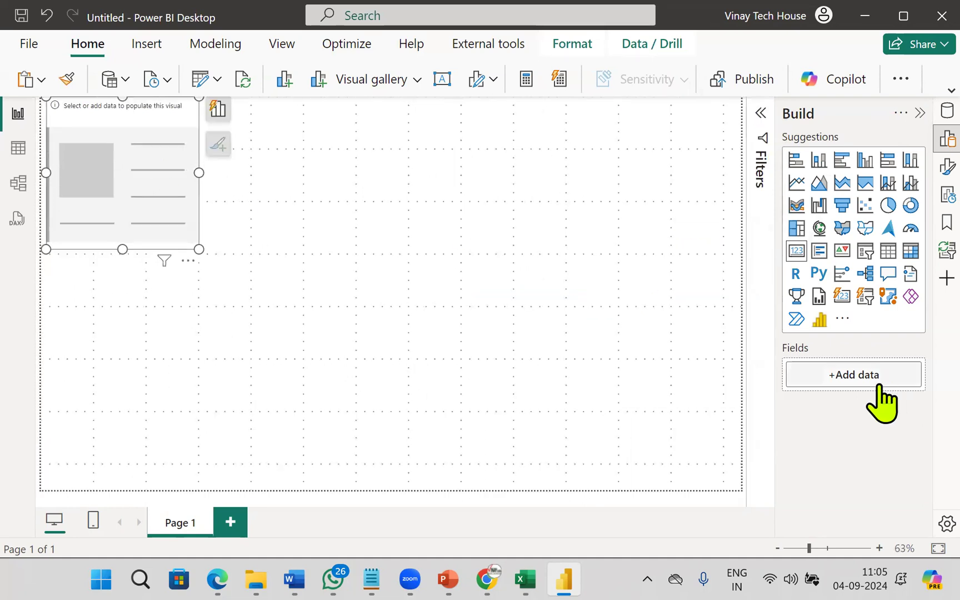
click(824, 378)
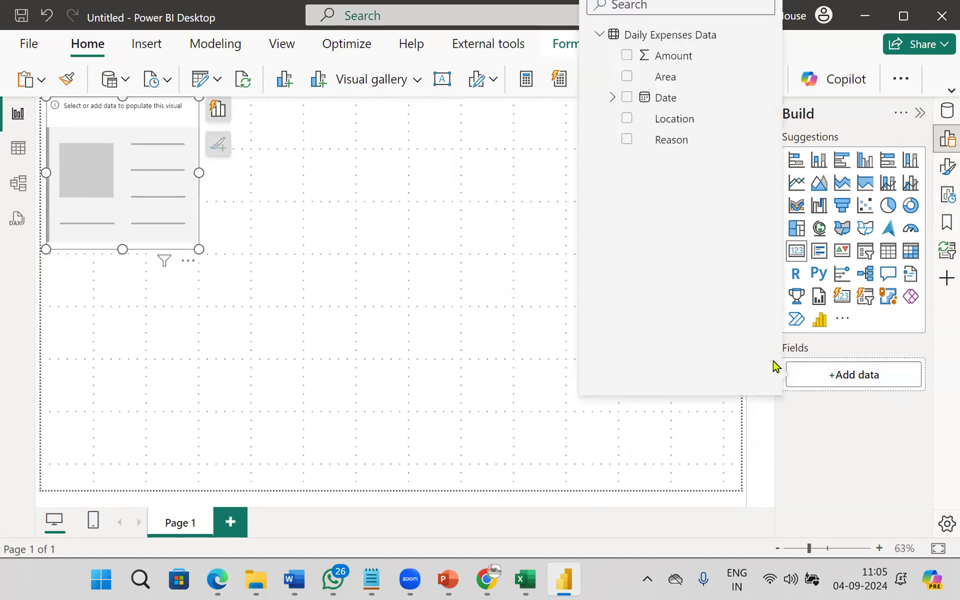
click(627, 57)
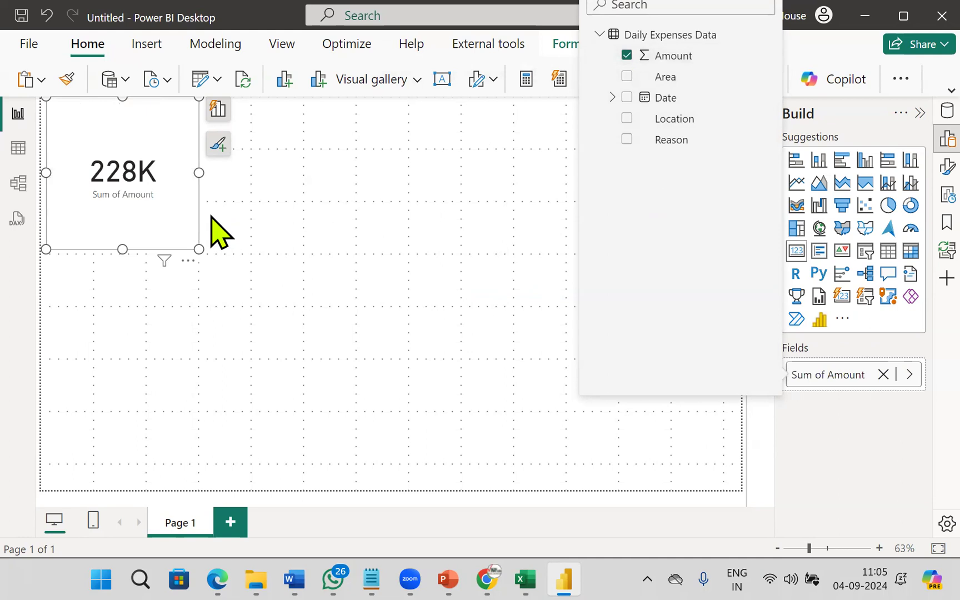
click(415, 252)
- Add a second card visual with the Amount field and set its summarization to Average
click(796, 253)
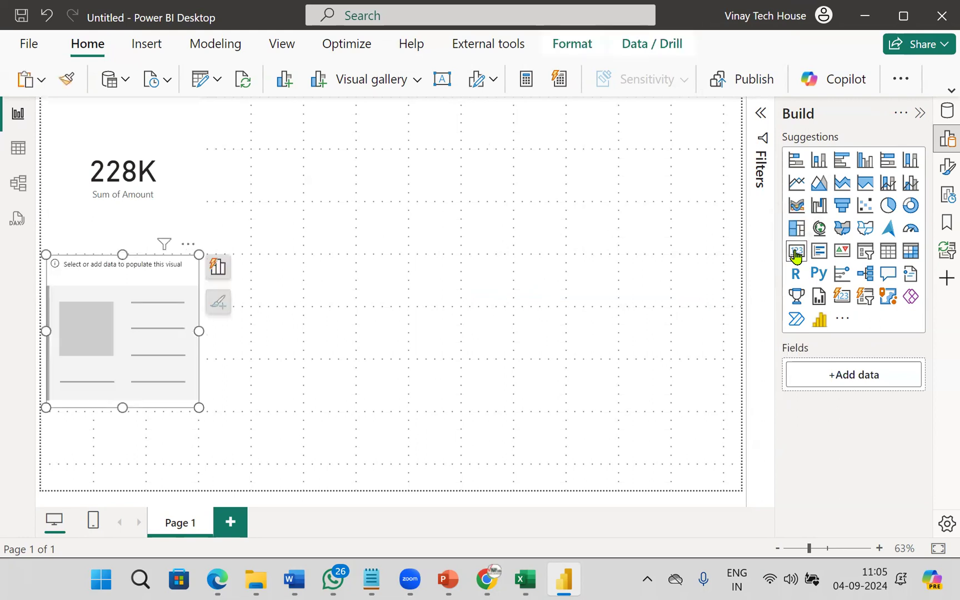
click(858, 388)
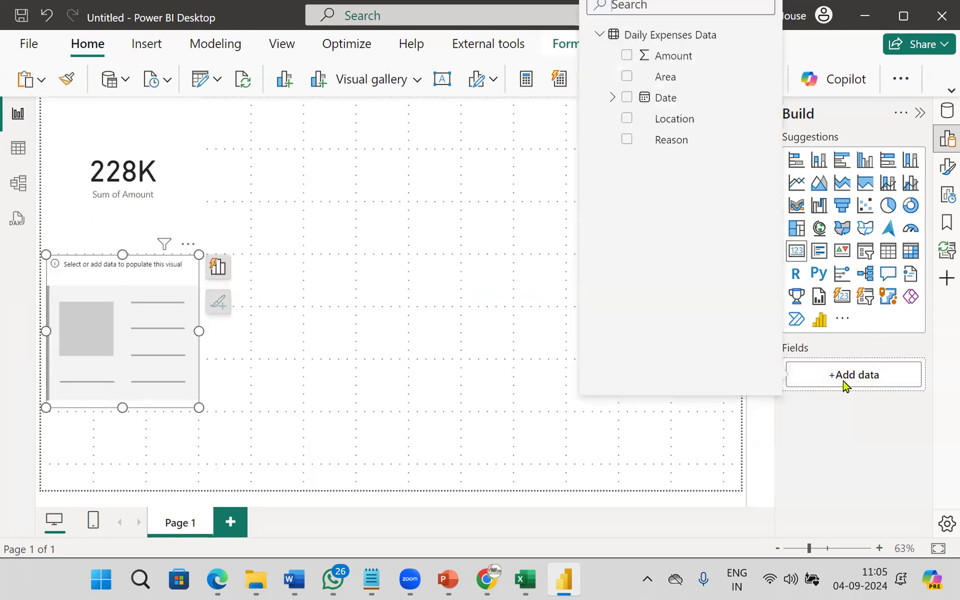
click(627, 59)
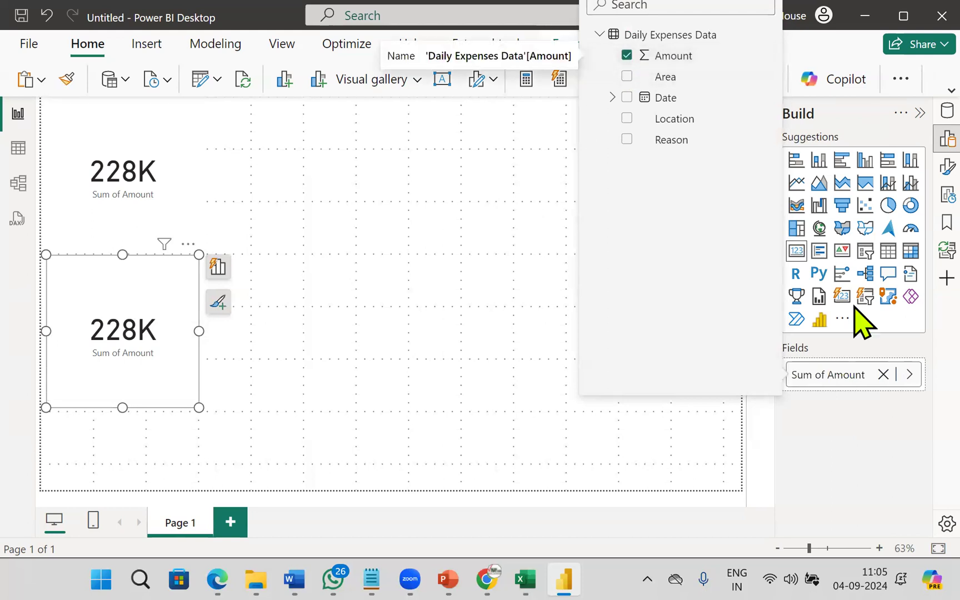
click(908, 374)
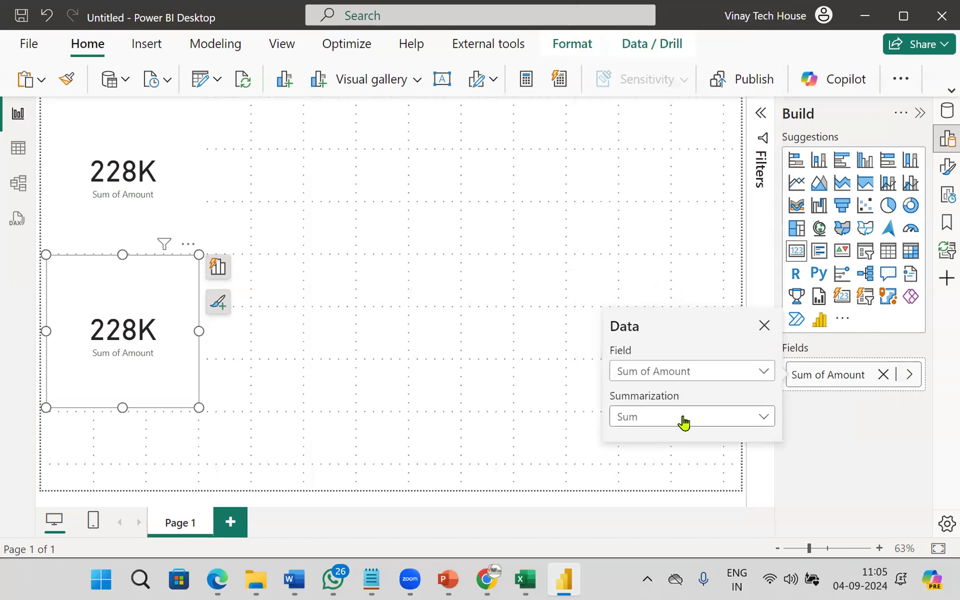
click(663, 420)
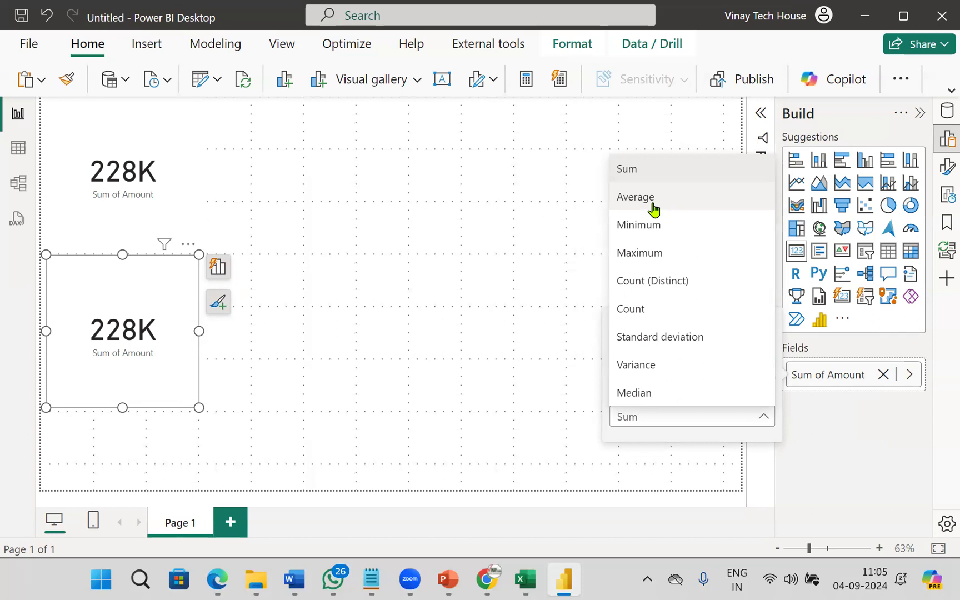
key(ctrl+2)
mouse_move(939, 365)
mouse_down()
mouse_move(927, 349)
mouse_move(914, 405)
mouse_move(926, 337)
mouse_move(826, 320)
mouse_move(701, 251)
mouse_move(730, 238)
mouse_up()
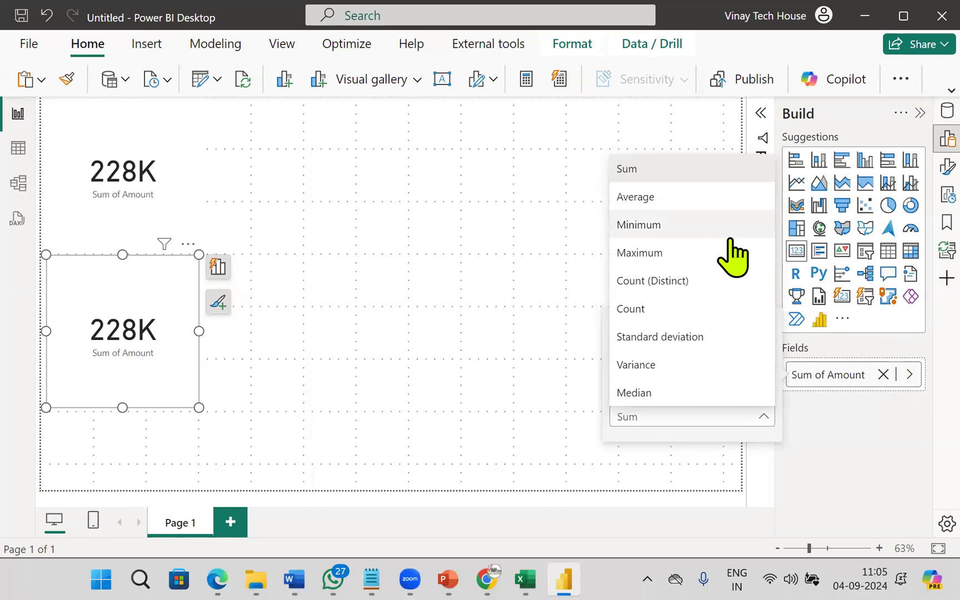
click(666, 204)
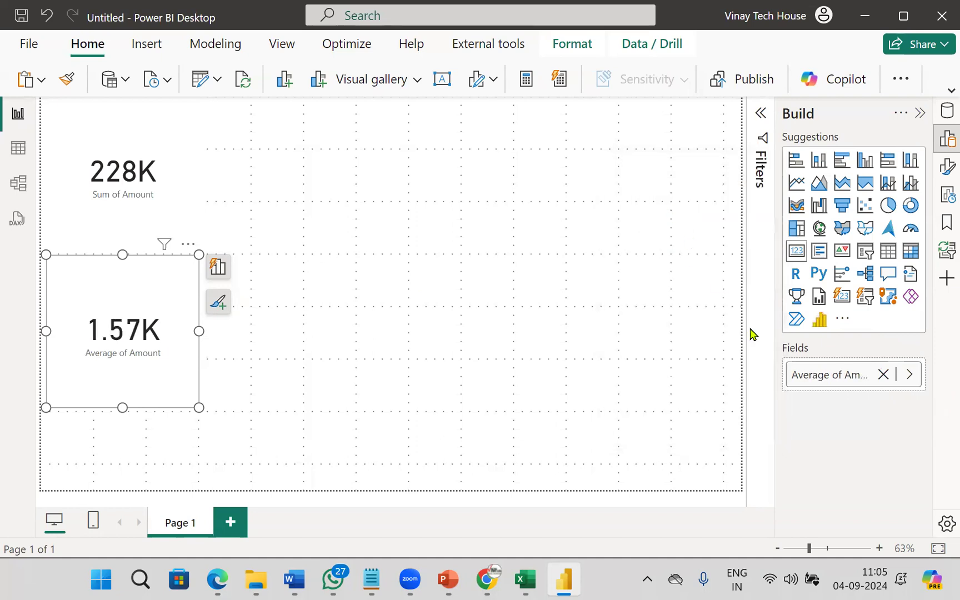
click(493, 286)
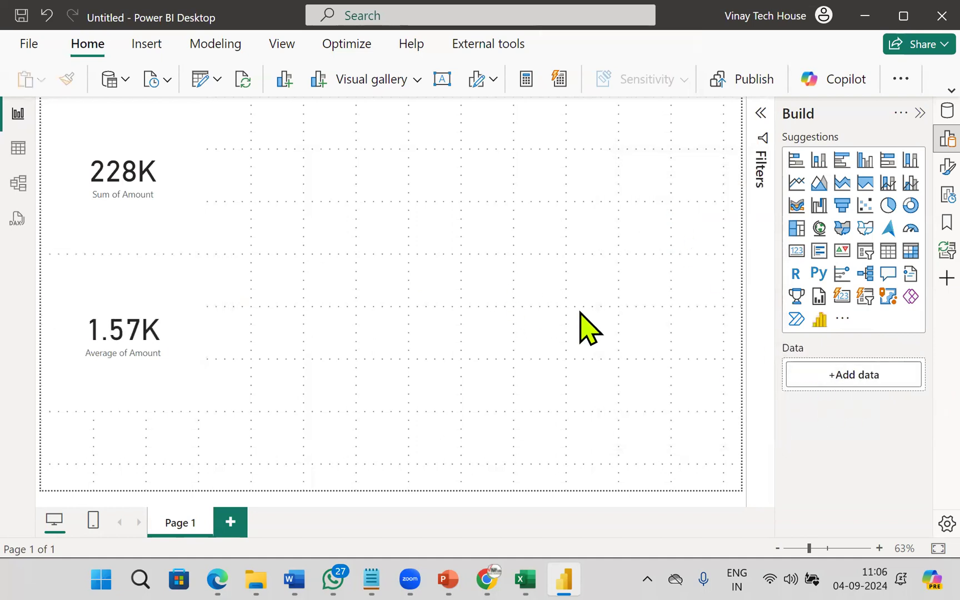
- Add a third card beside the Sum of Amount card, with the Amount field summarized as Maximum
click(796, 250)
drag(133, 445, 358, 203)
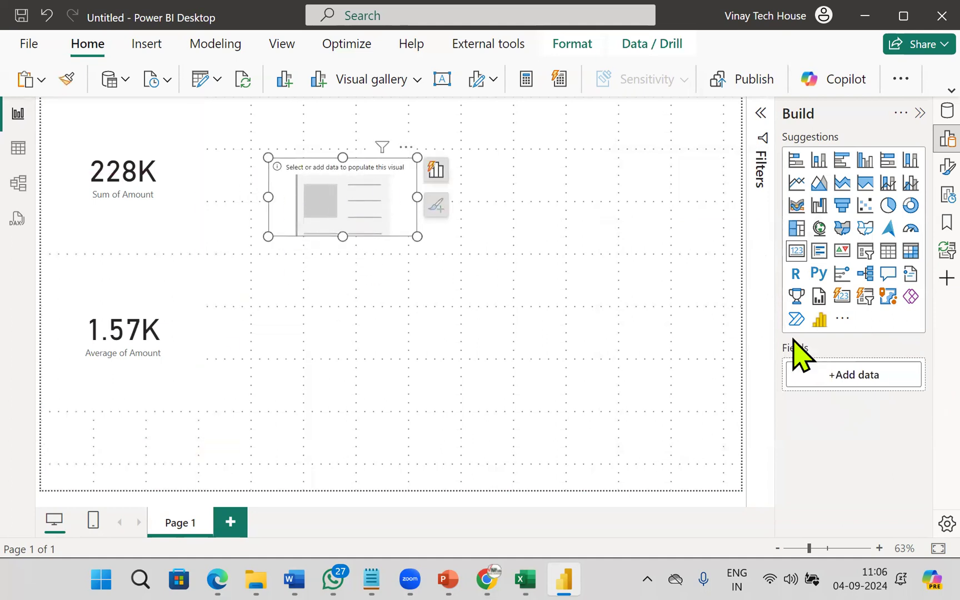
click(814, 377)
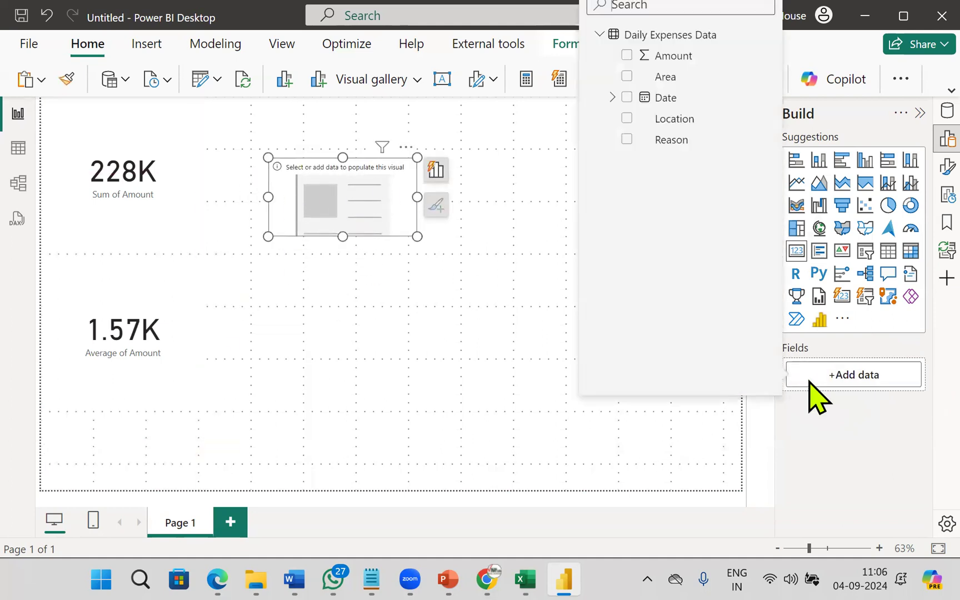
click(626, 56)
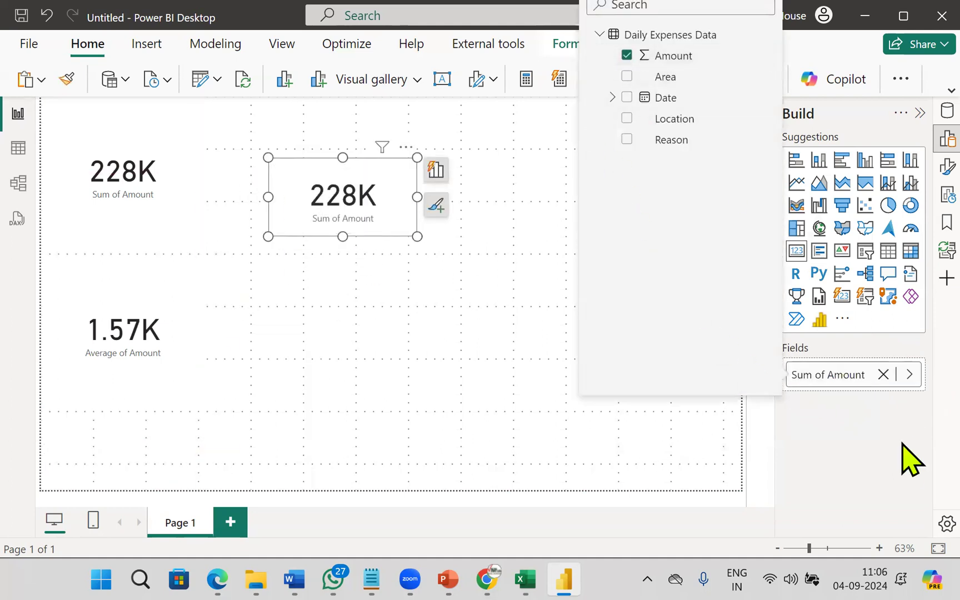
click(908, 375)
click(674, 428)
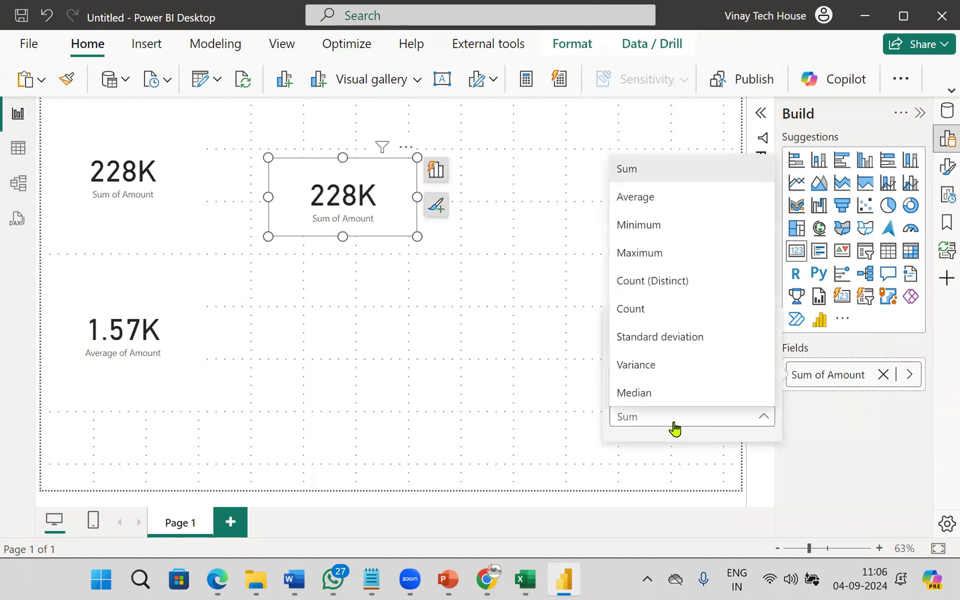
click(666, 259)
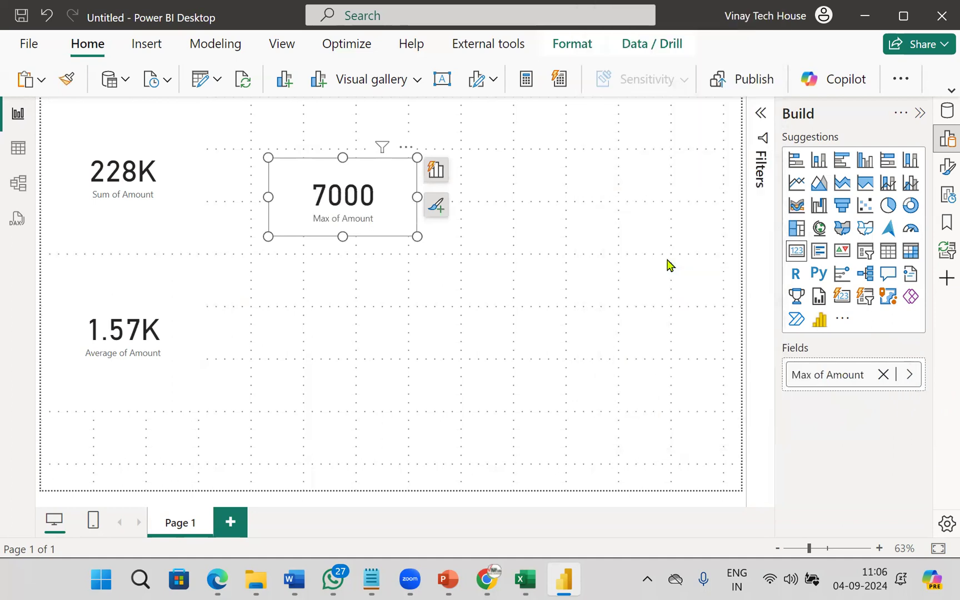
click(561, 278)
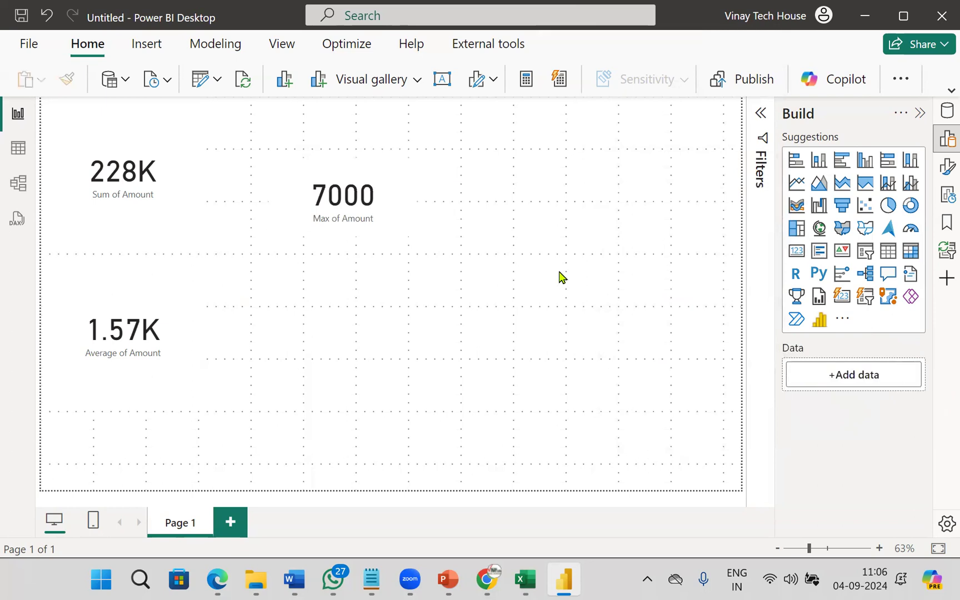
- Add a fourth card below the Max of Amount card, with the Amount field summarized as Minimum
click(800, 258)
drag(163, 442, 468, 293)
click(792, 381)
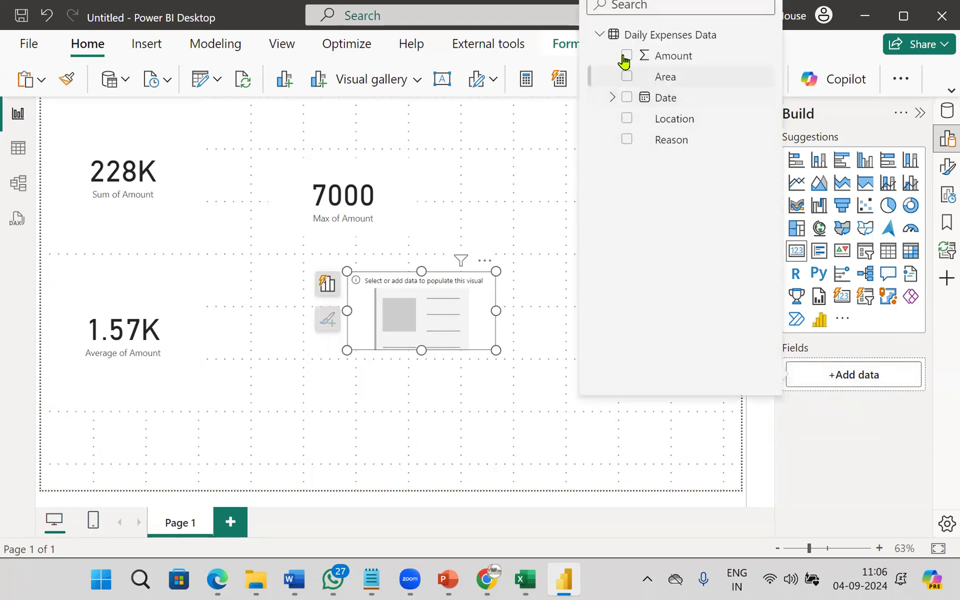
click(625, 56)
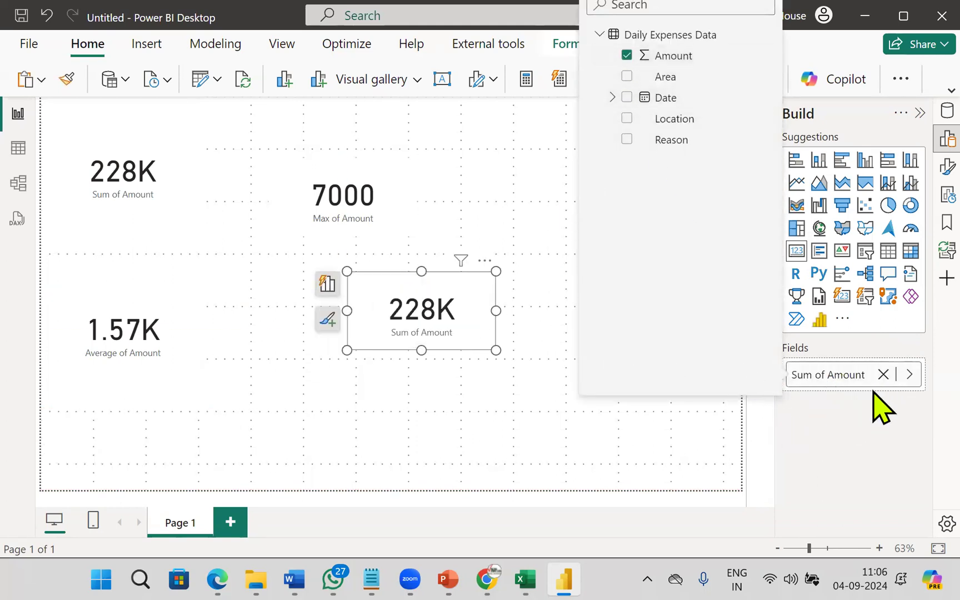
click(909, 375)
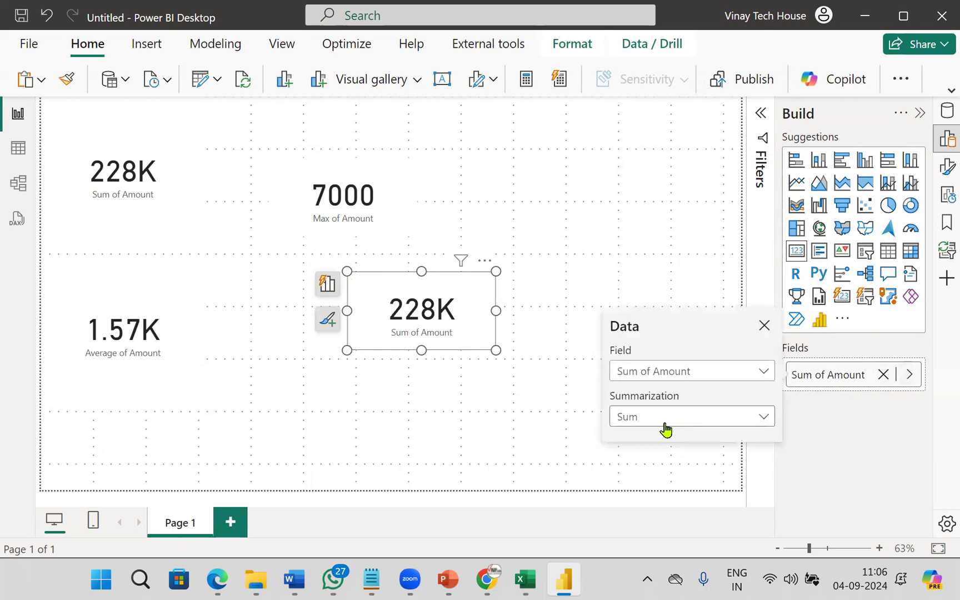
click(667, 426)
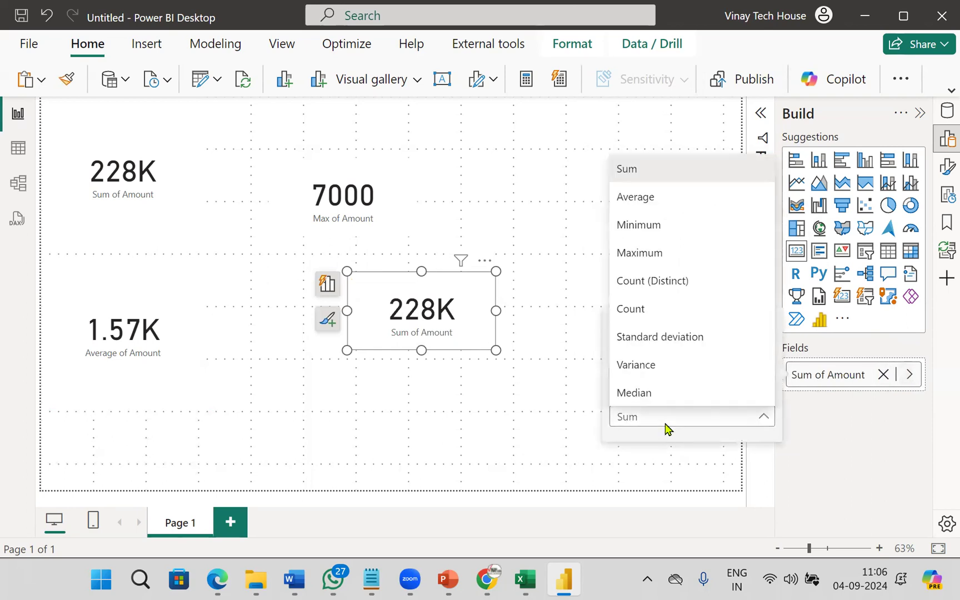
click(666, 237)
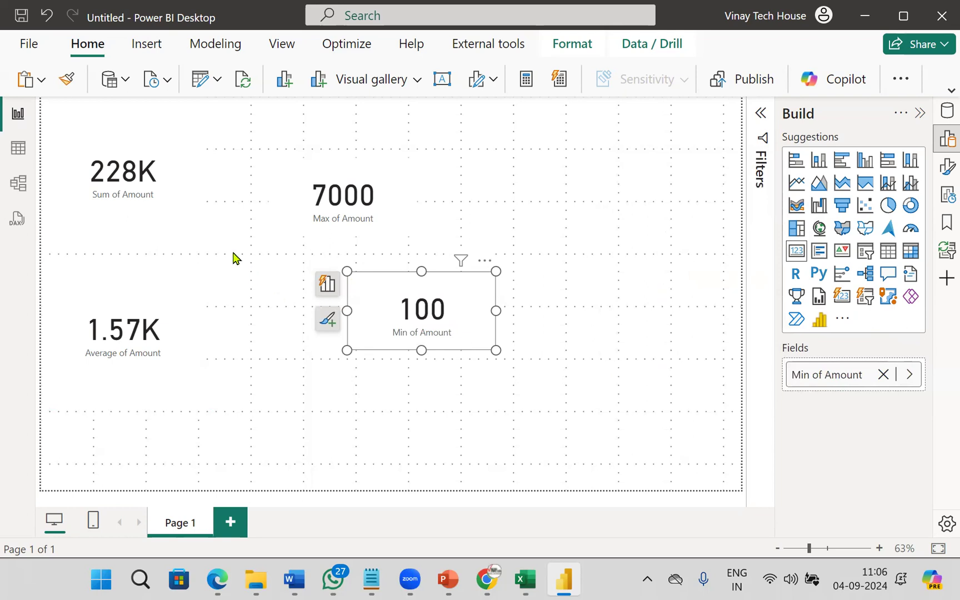
- Select the Sum of Amount card and show the Format pane beside the Build pane
click(132, 210)
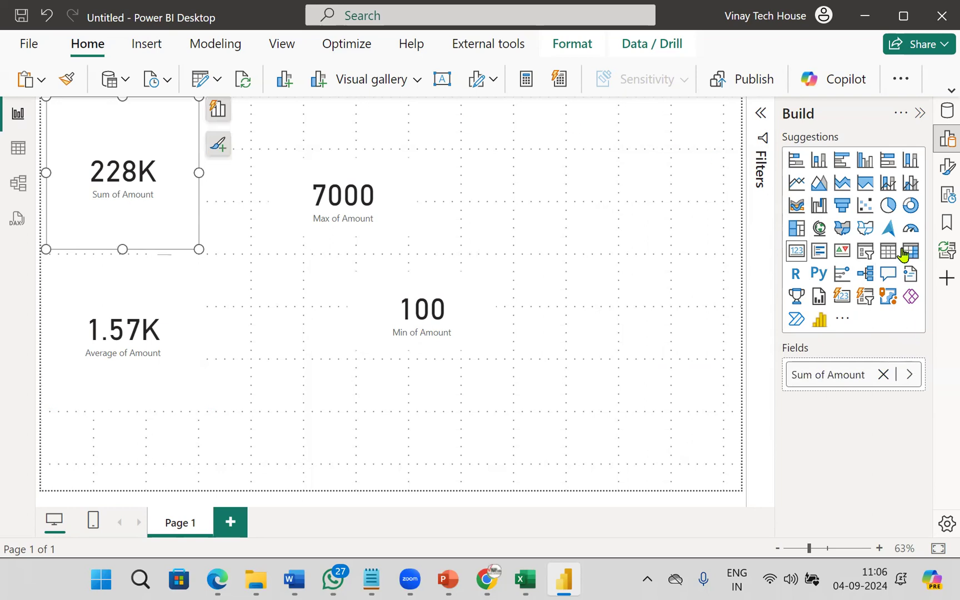
click(947, 167)
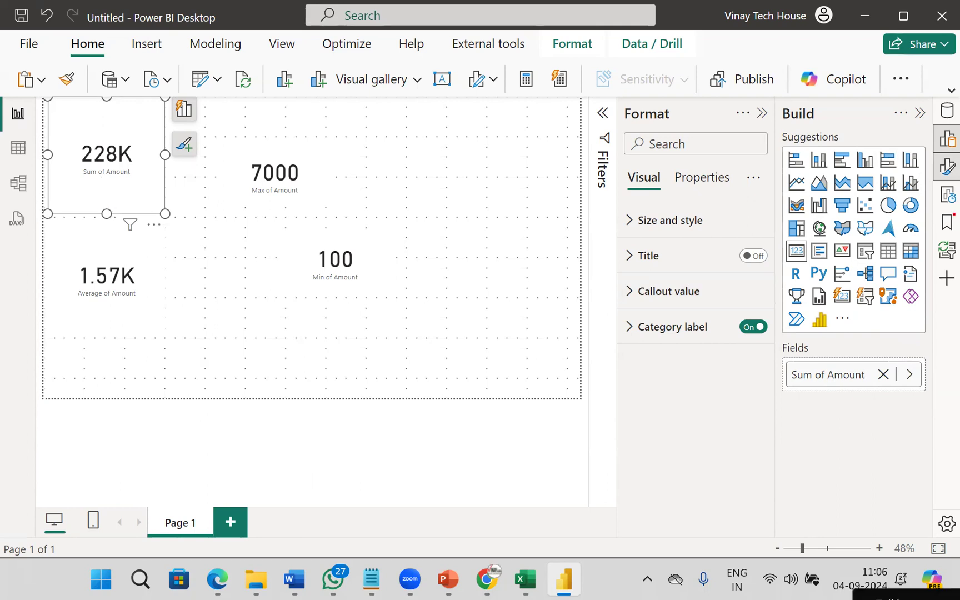
- Circle the Data, Build and Format pane icons in red ink, draw arrows to their panes and label the general formatting options
mouse_move(951, 101)
mouse_down()
mouse_move(921, 103)
mouse_move(959, 119)
mouse_move(920, 129)
mouse_move(958, 149)
mouse_move(883, 128)
mouse_up()
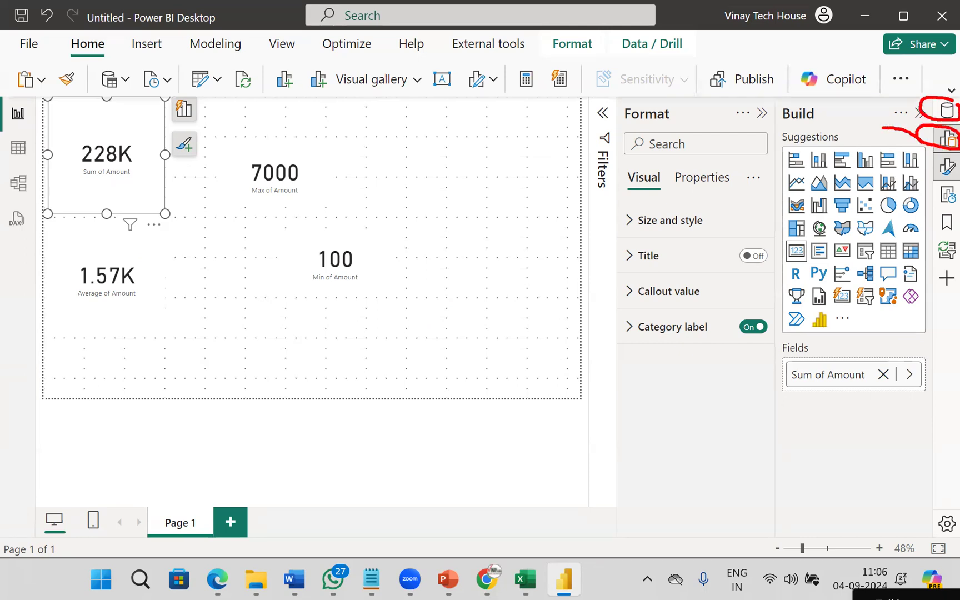
mouse_move(958, 166)
mouse_down()
mouse_move(909, 160)
mouse_move(956, 157)
mouse_move(665, 144)
mouse_up()
drag(665, 144, 706, 170)
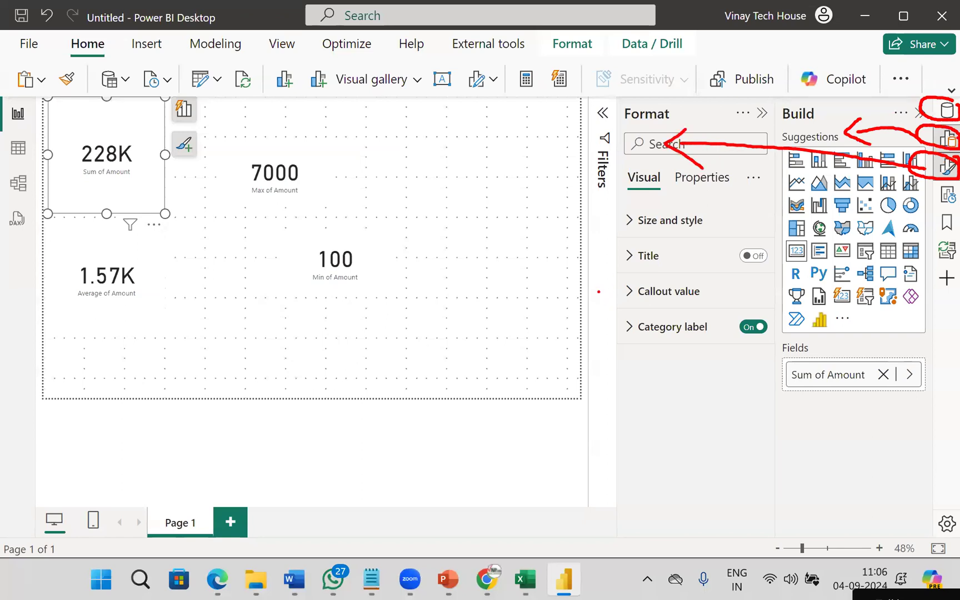
mouse_move(669, 210)
mouse_down()
mouse_move(605, 252)
mouse_move(655, 214)
mouse_up()
mouse_move(572, 180)
mouse_down()
mouse_move(525, 194)
mouse_move(565, 215)
mouse_move(649, 192)
mouse_move(666, 204)
mouse_up()
mouse_move(678, 166)
mouse_down()
mouse_move(685, 200)
mouse_move(734, 225)
mouse_up()
drag(730, 183, 778, 225)
mouse_move(747, 231)
mouse_down()
mouse_move(750, 248)
mouse_move(766, 222)
mouse_up()
drag(766, 222, 807, 287)
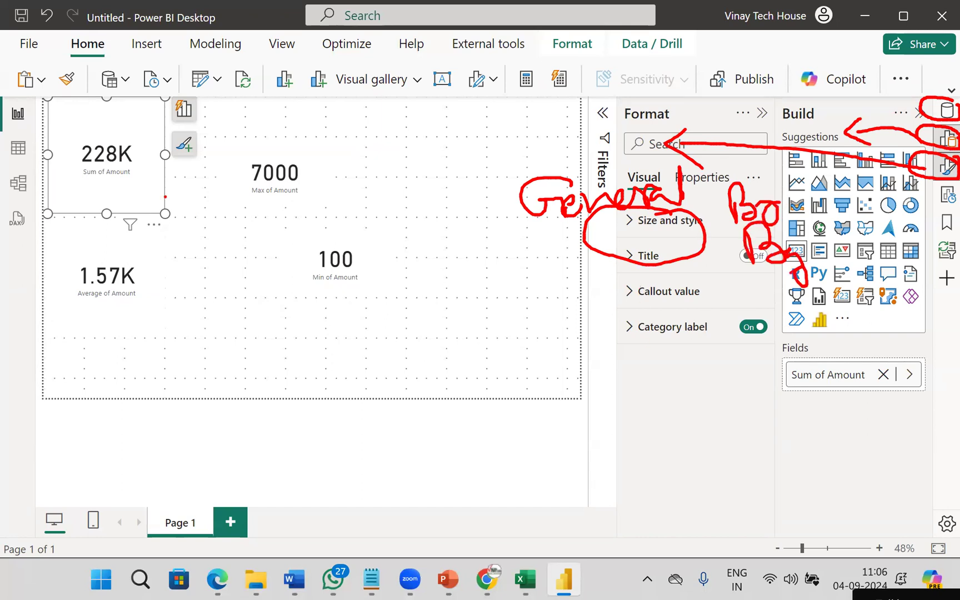
- Link the card's number to Callout value and its caption to Category label with red lines, and clear all ink
mouse_move(129, 157)
mouse_down()
mouse_move(411, 216)
mouse_move(633, 290)
mouse_up()
drag(549, 276, 634, 290)
mouse_move(100, 177)
mouse_down()
mouse_move(239, 228)
mouse_move(623, 331)
mouse_up()
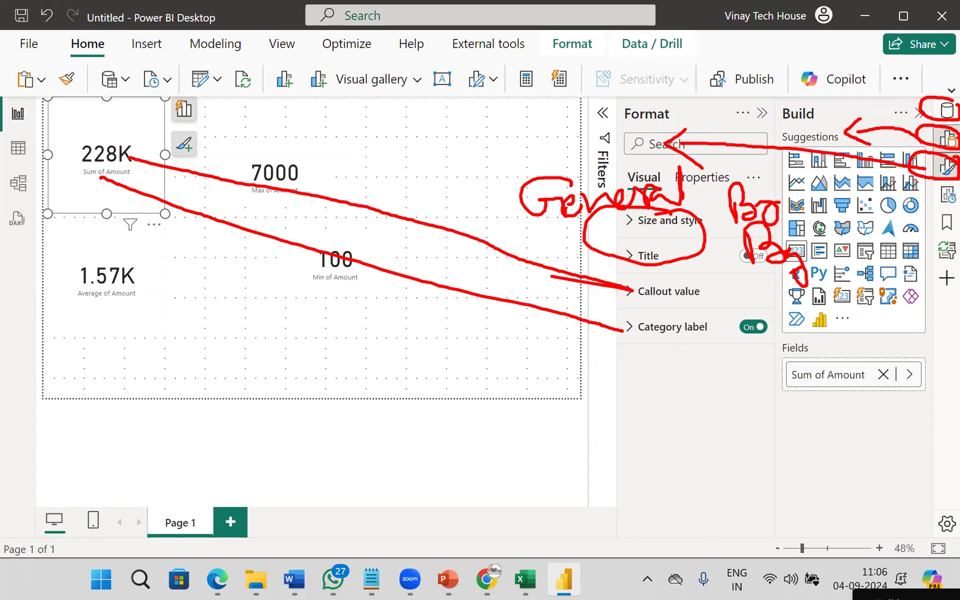
key(Escape)
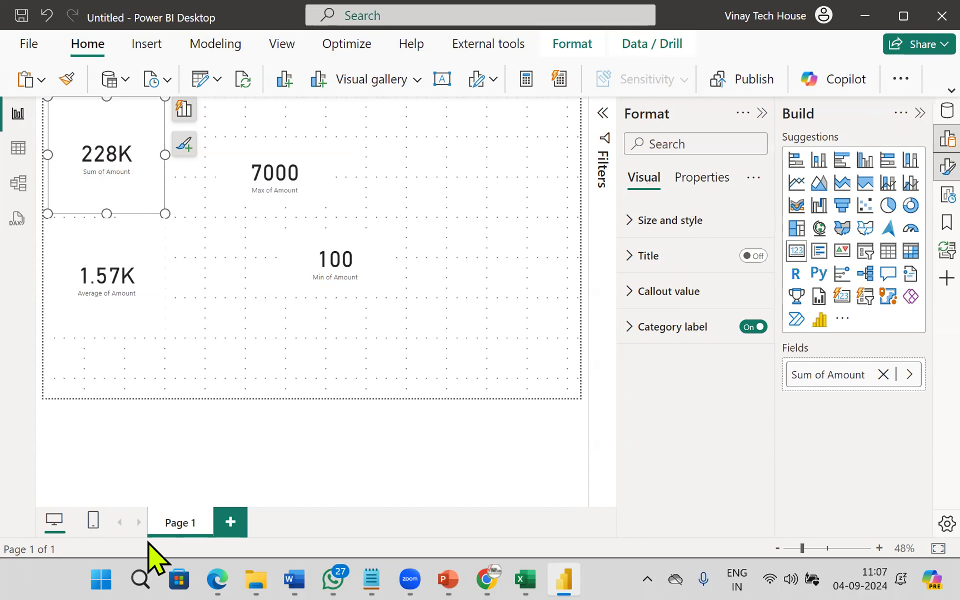
- Format the Sum of Amount card's callout value as bold, size 30, in dark blue #12239E
click(632, 292)
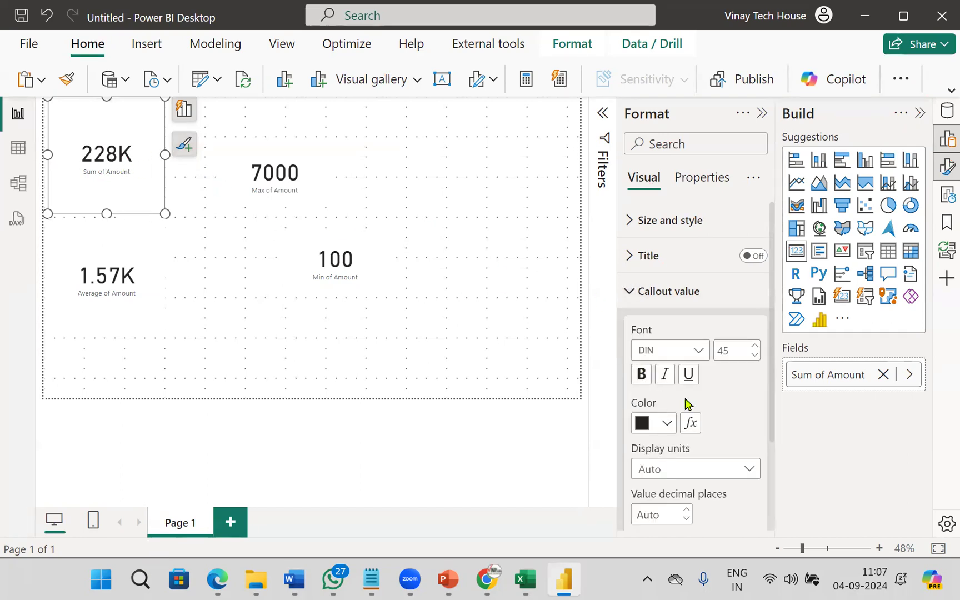
click(642, 373)
double_click(733, 351)
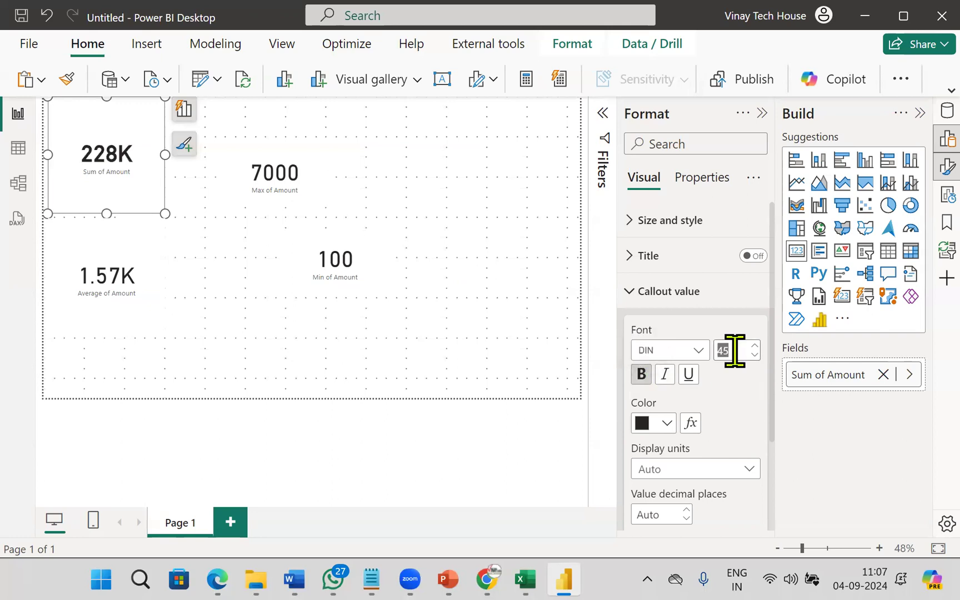
text(30)
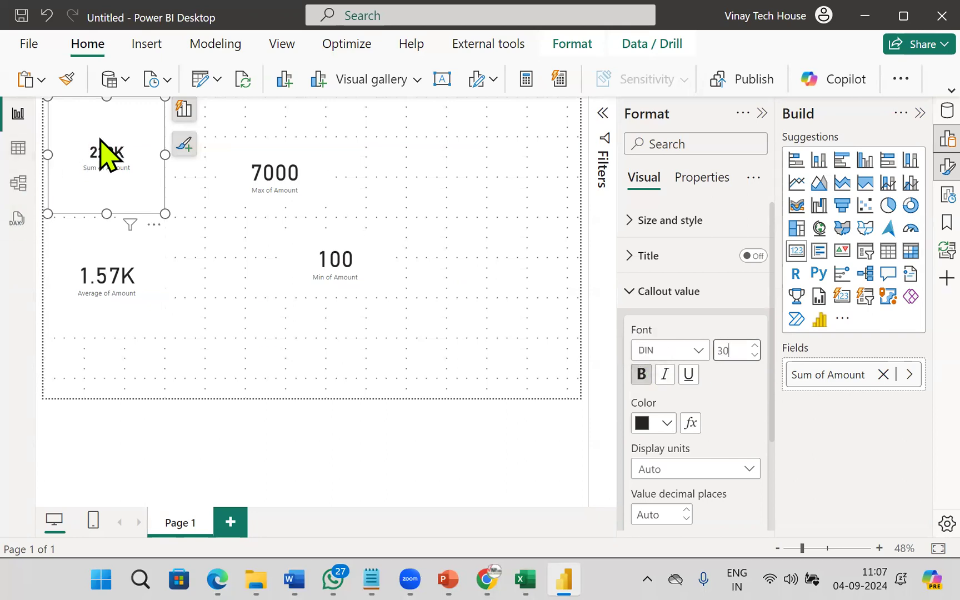
click(668, 423)
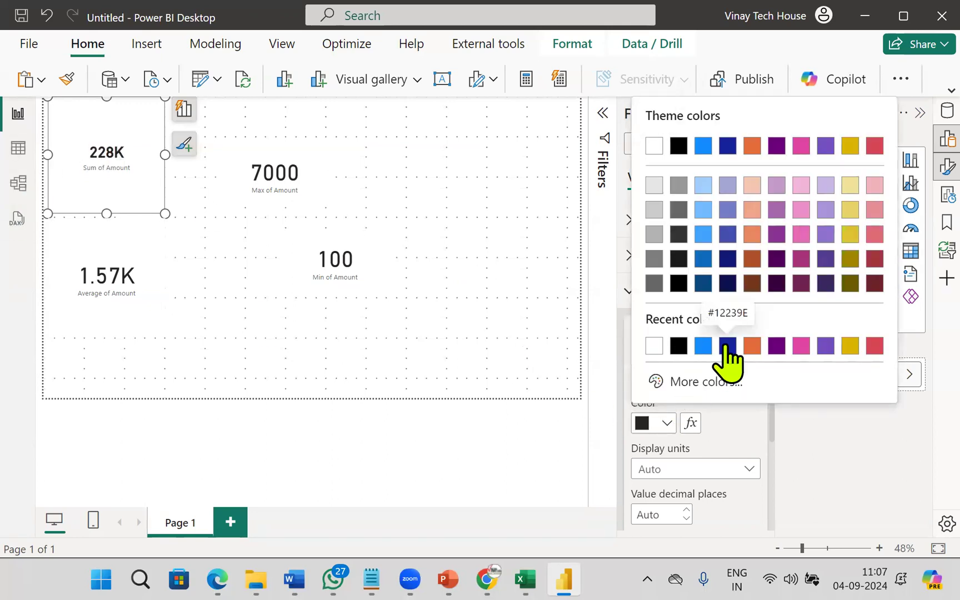
click(725, 345)
- Set the display units of the Sum of Amount card's callout value to None
click(689, 472)
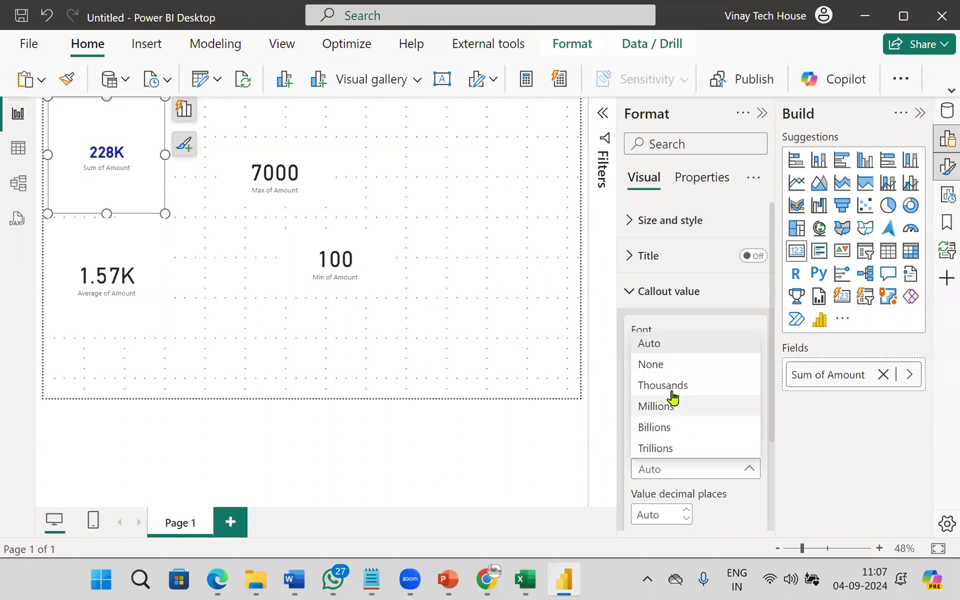
click(667, 368)
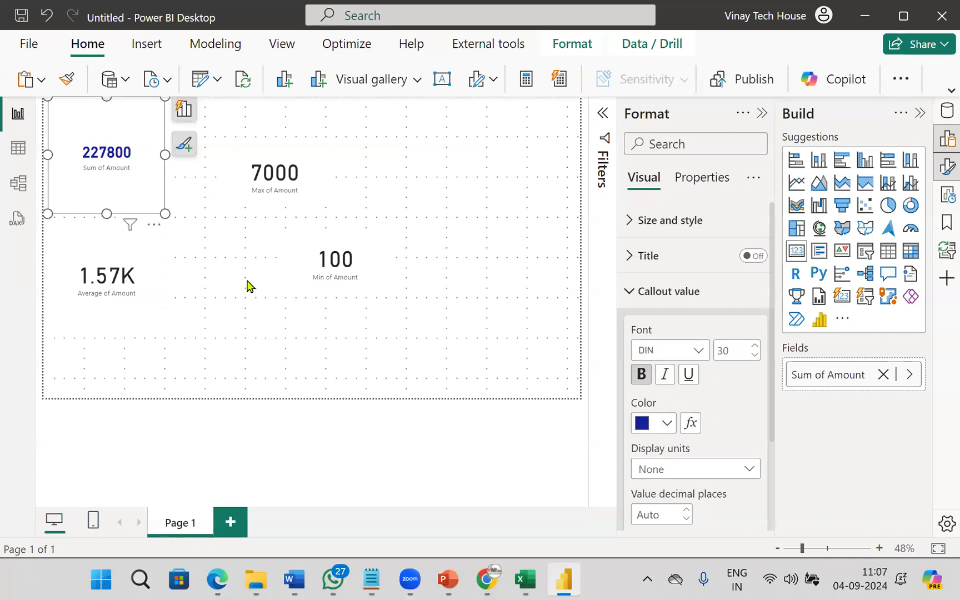
scroll(698, 418, down, 2)
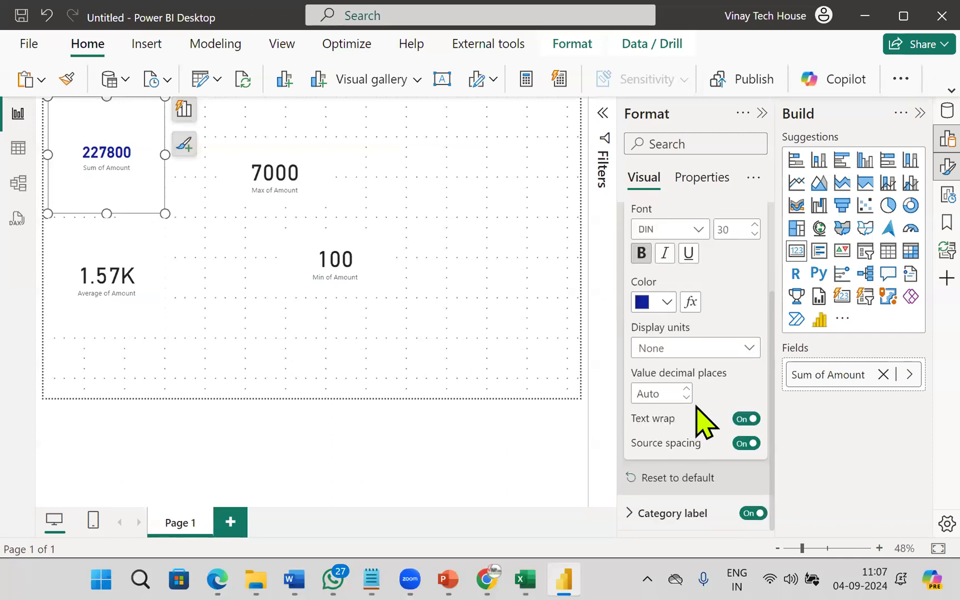
- Format the Sum of Amount card's category label as bold, size 15, in pink
click(628, 514)
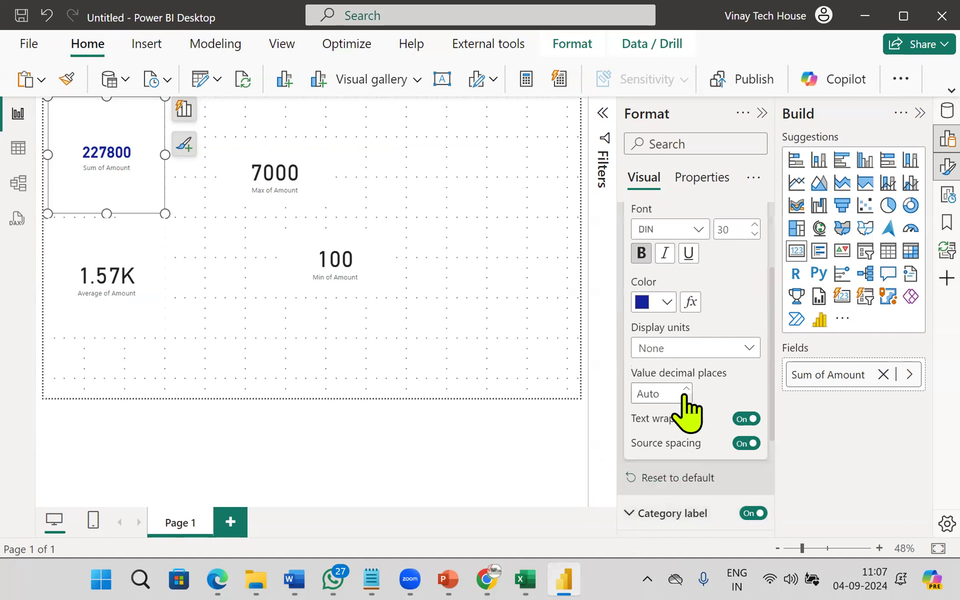
scroll(685, 407, down, 3)
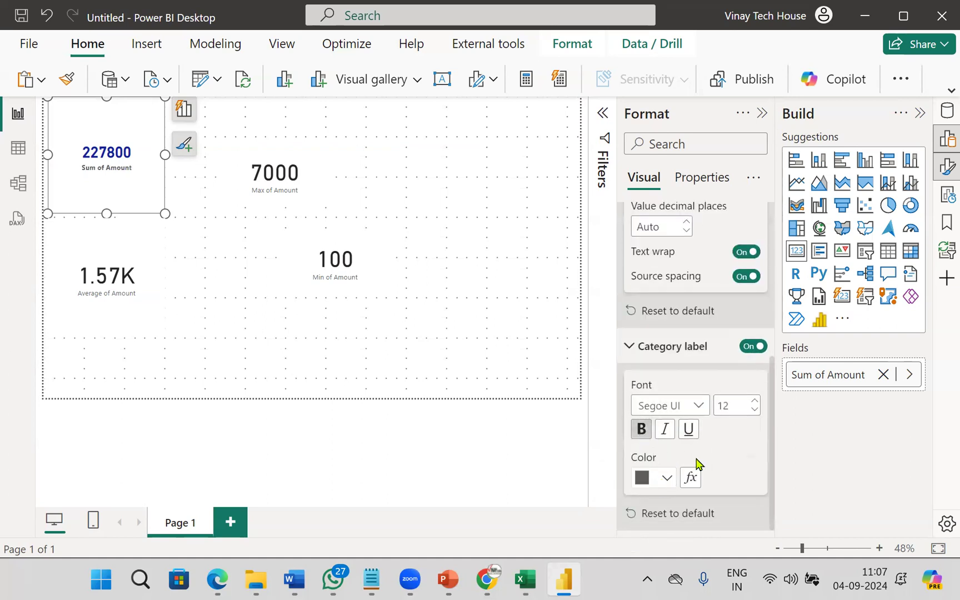
click(732, 408)
key(BackSpace)
text(8)
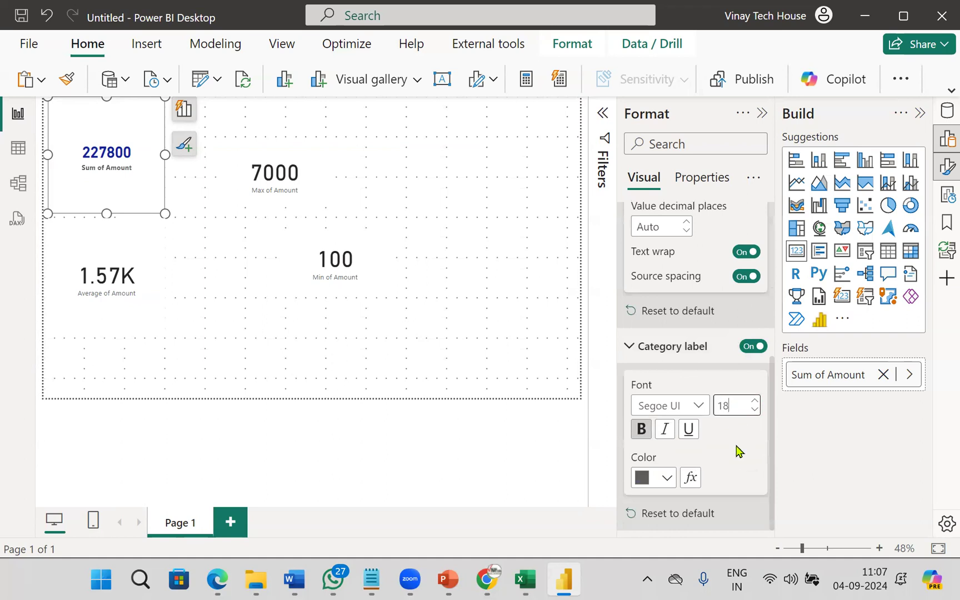
key(Return)
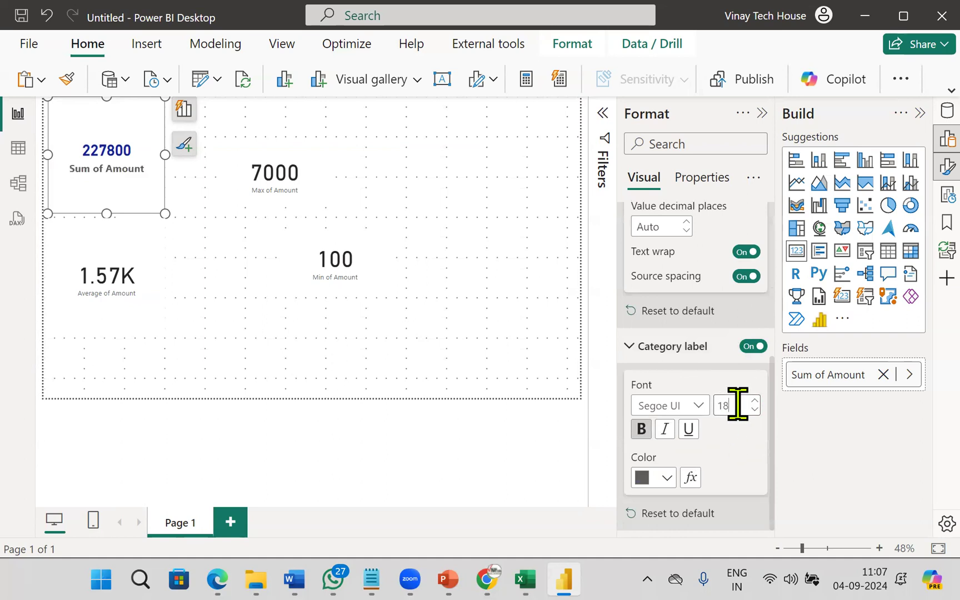
text(0)
key(Return)
click(666, 478)
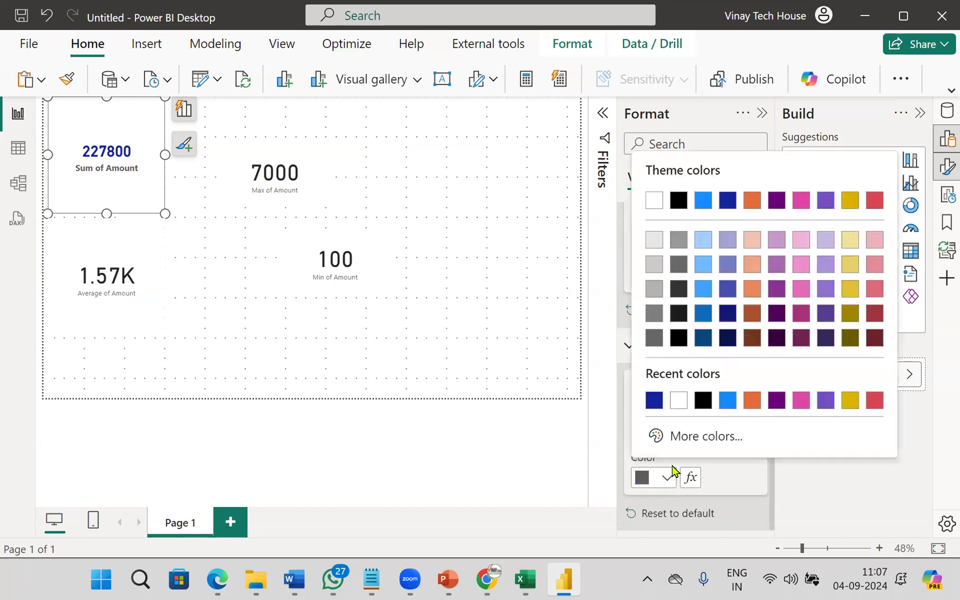
click(801, 402)
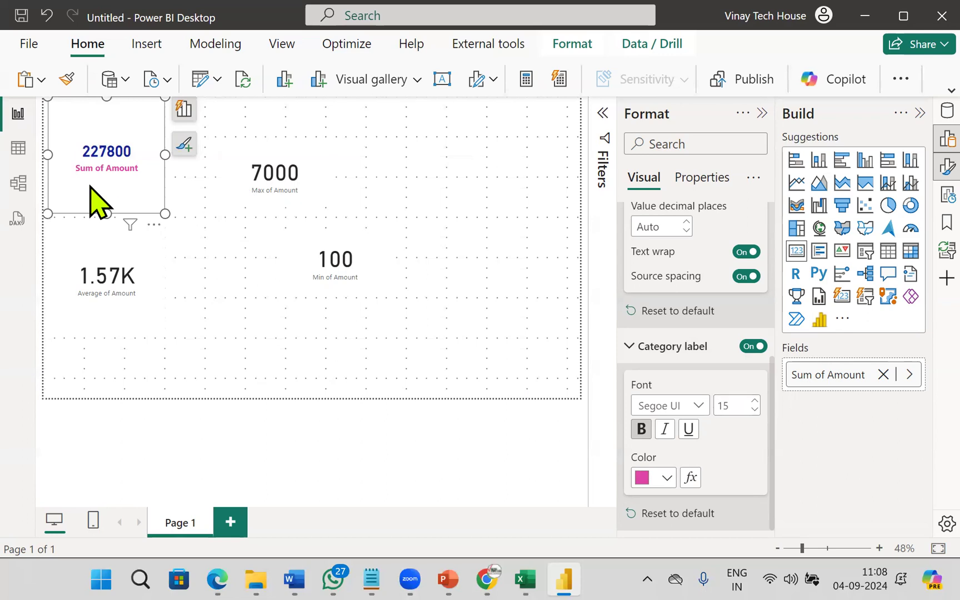
- Turn on the visual border of the Sum of Amount card in its size and style settings
scroll(698, 367, up, 5)
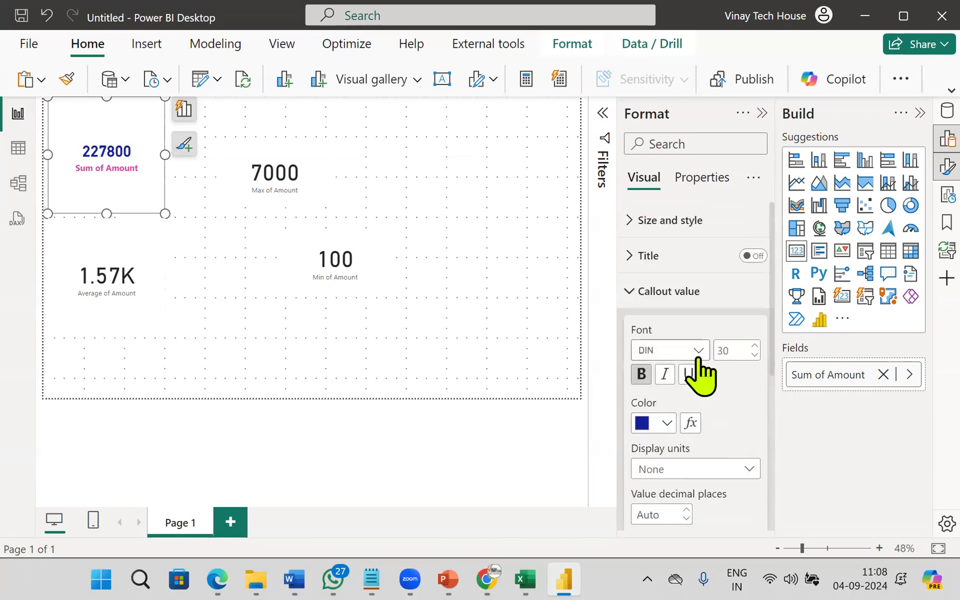
click(639, 225)
scroll(754, 445, down, 3)
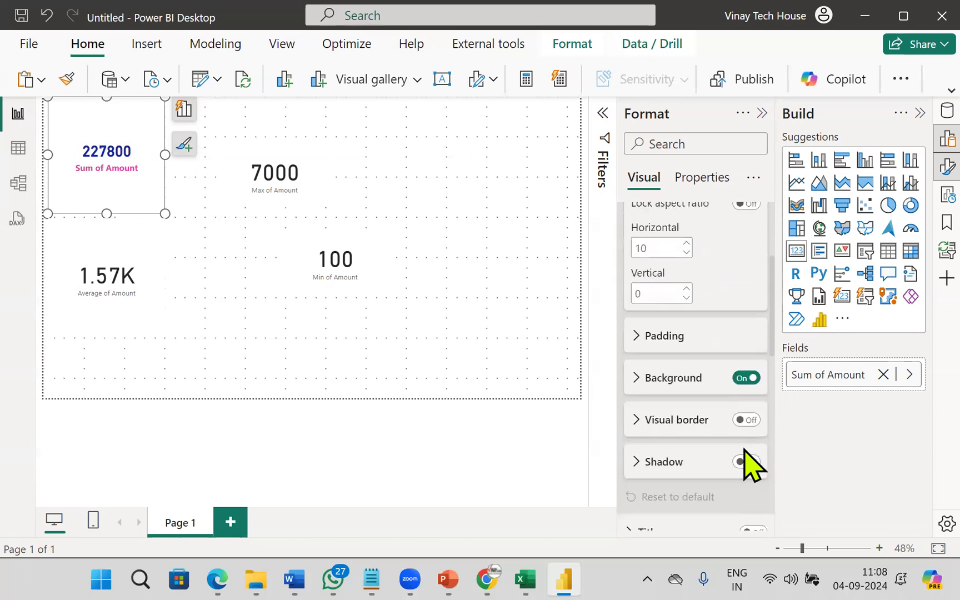
click(746, 420)
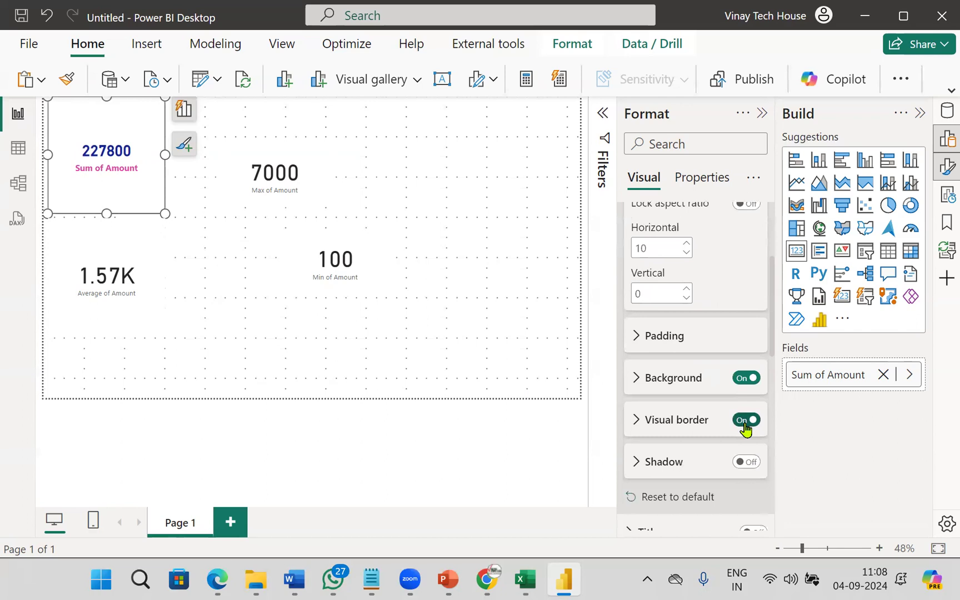
scroll(733, 383, up, 3)
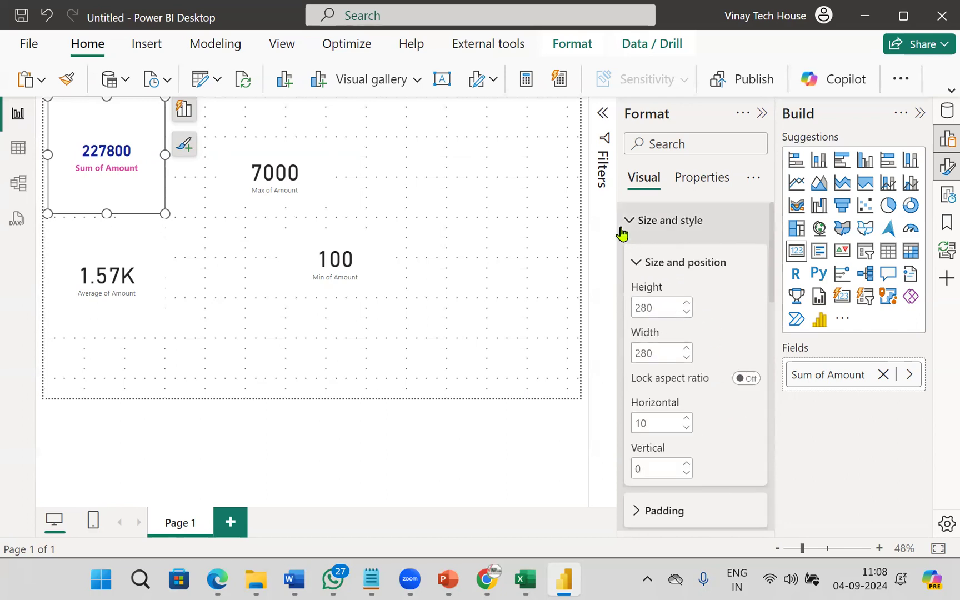
click(626, 224)
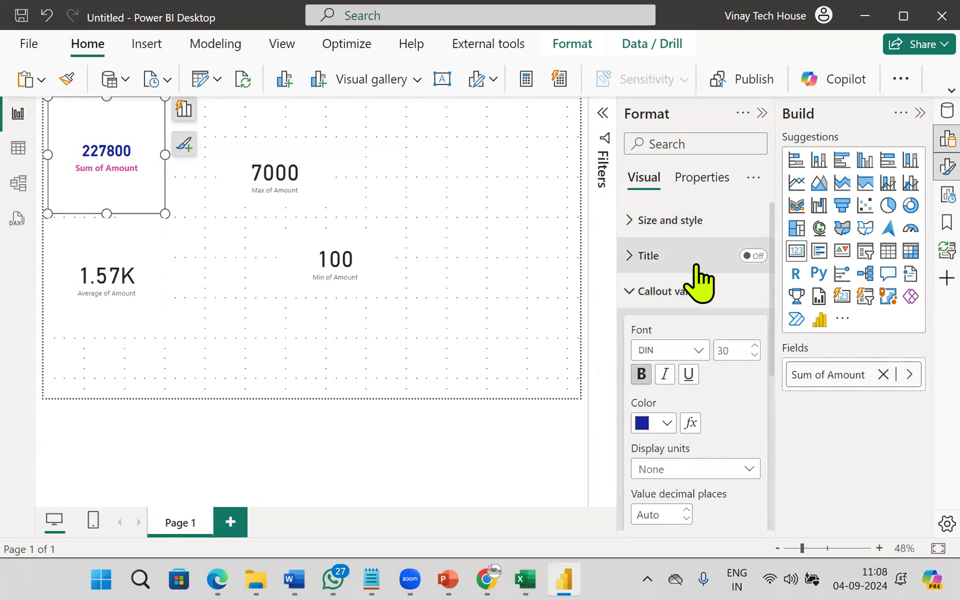
- Turn on the selected card's title and enter "Sum of Amount" as its text
click(752, 256)
click(629, 256)
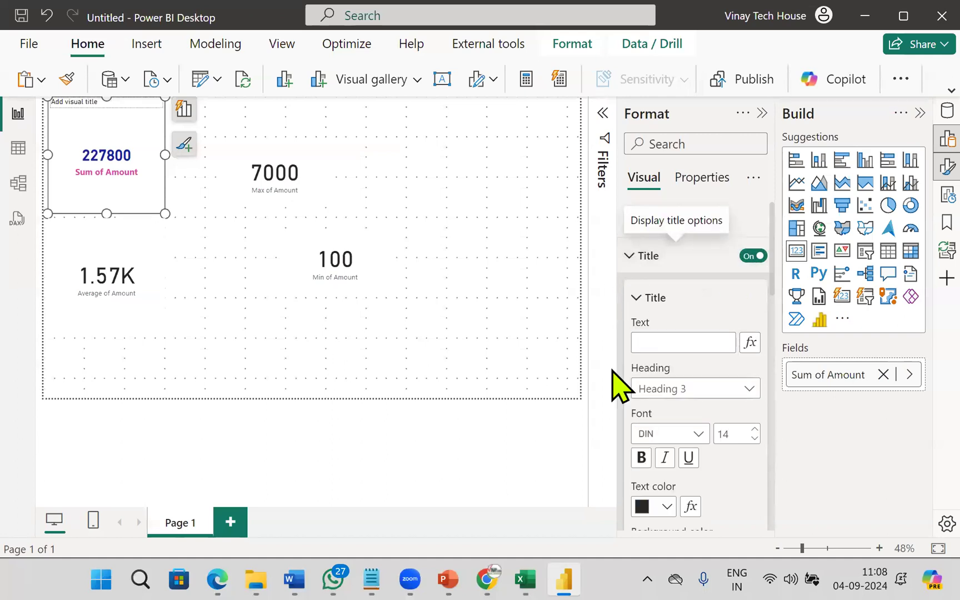
click(672, 344)
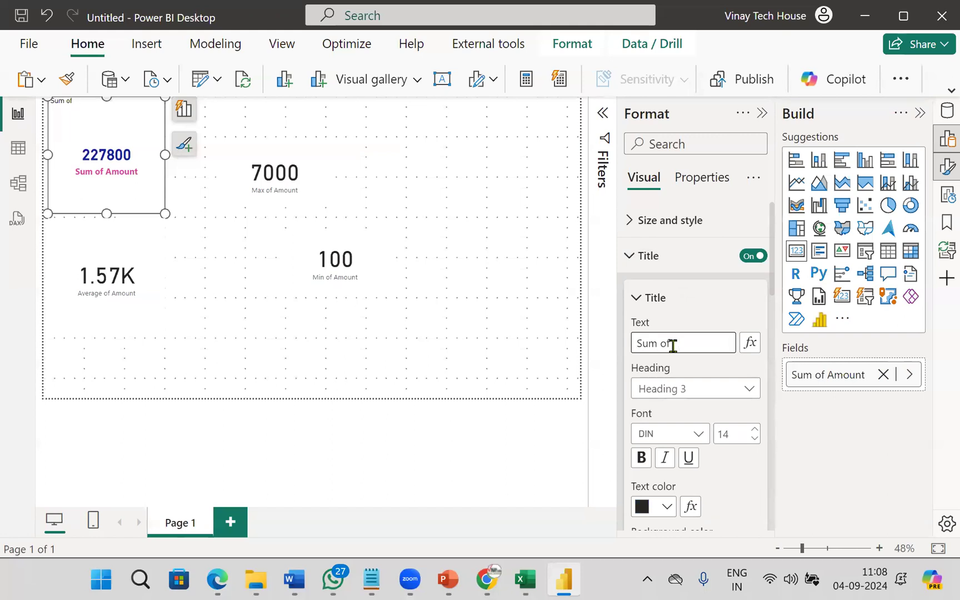
text(Sum of Amount)
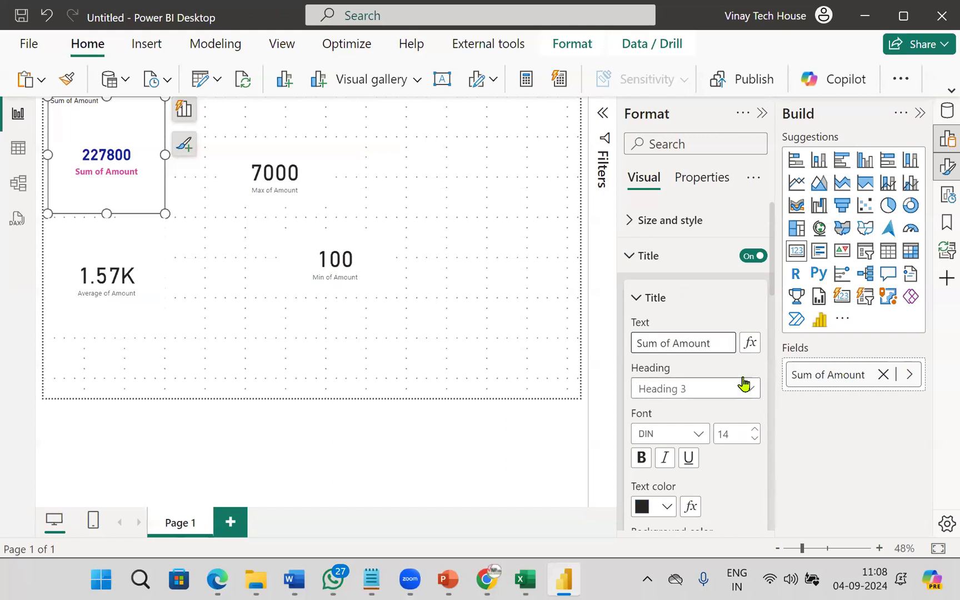
- Format the card's title as bold, size 15, white text on a dark red background, centred horizontally
scroll(712, 366, down, 3)
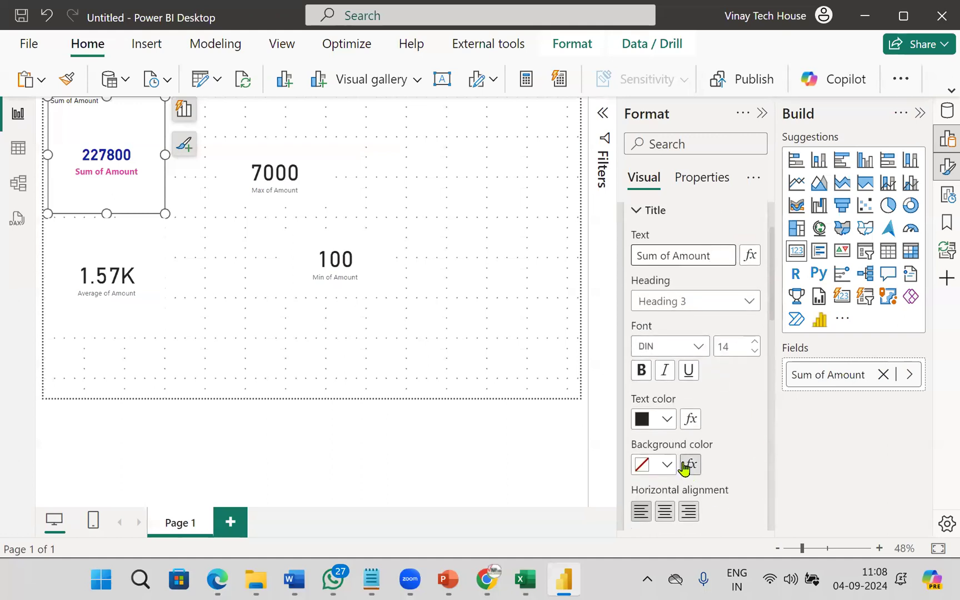
click(642, 371)
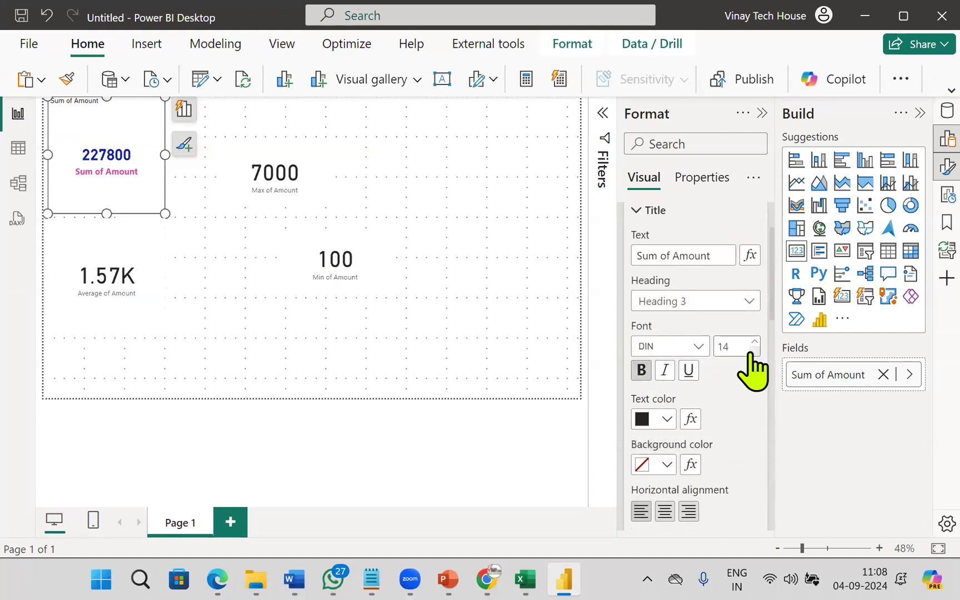
text(15)
click(666, 418)
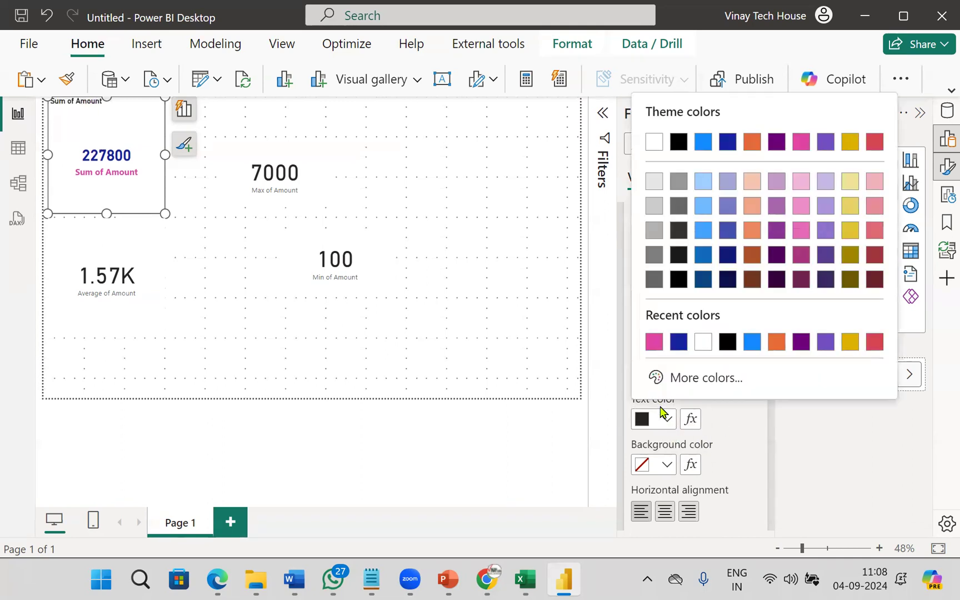
click(701, 346)
scroll(722, 456, down, 3)
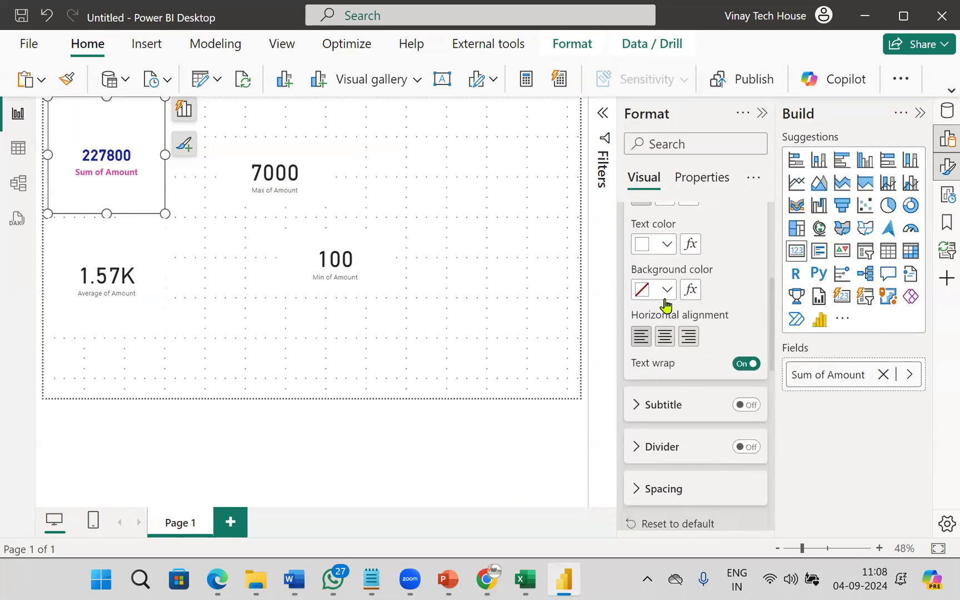
click(666, 290)
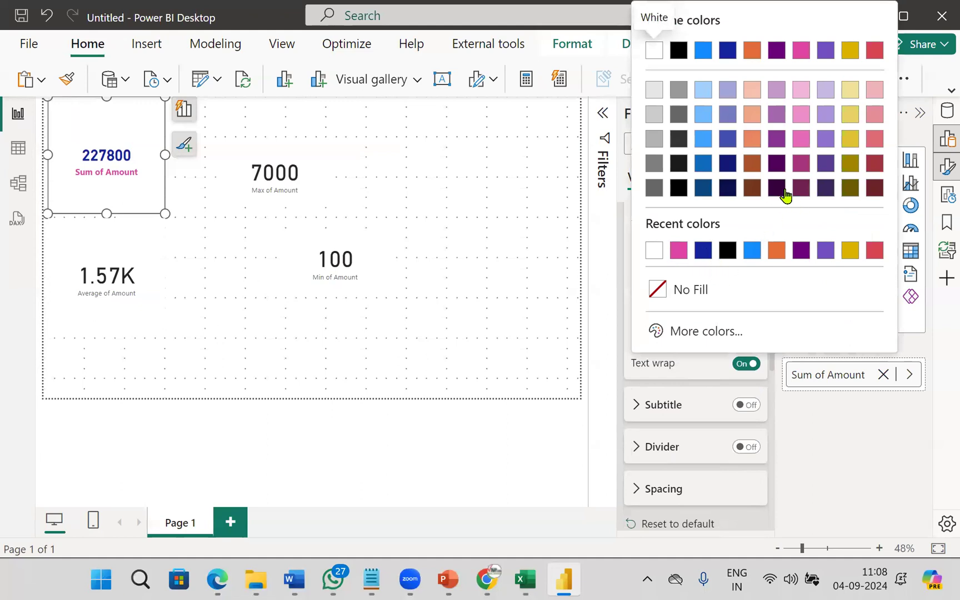
click(874, 166)
click(667, 337)
- Shrink the Sum of Amount card so it fits closely around its title, value and label
drag(104, 213, 144, 147)
click(148, 189)
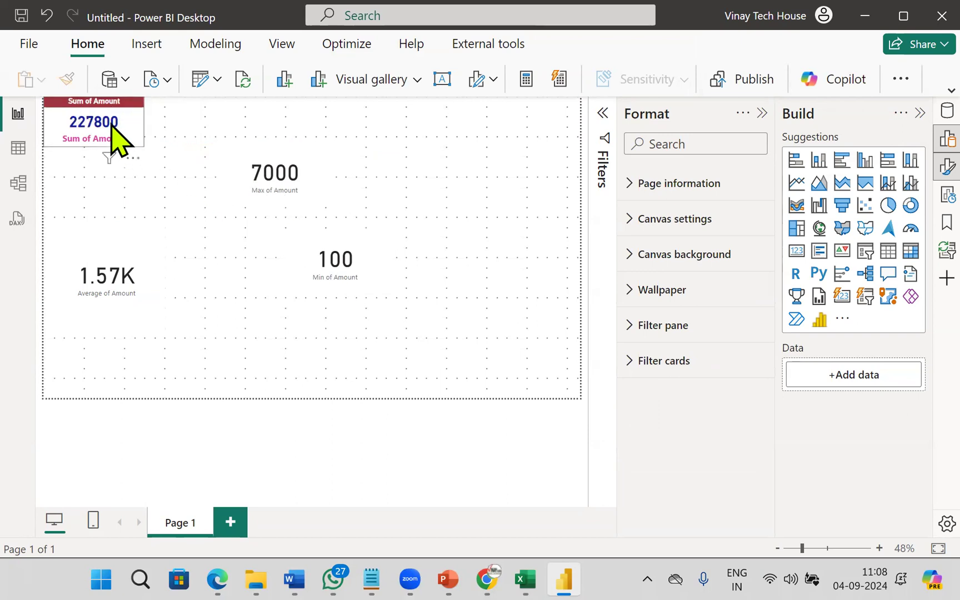
- Copy the Sum of Amount card's formatting to the Max, Min and Average of Amount cards with Format Painter
click(119, 139)
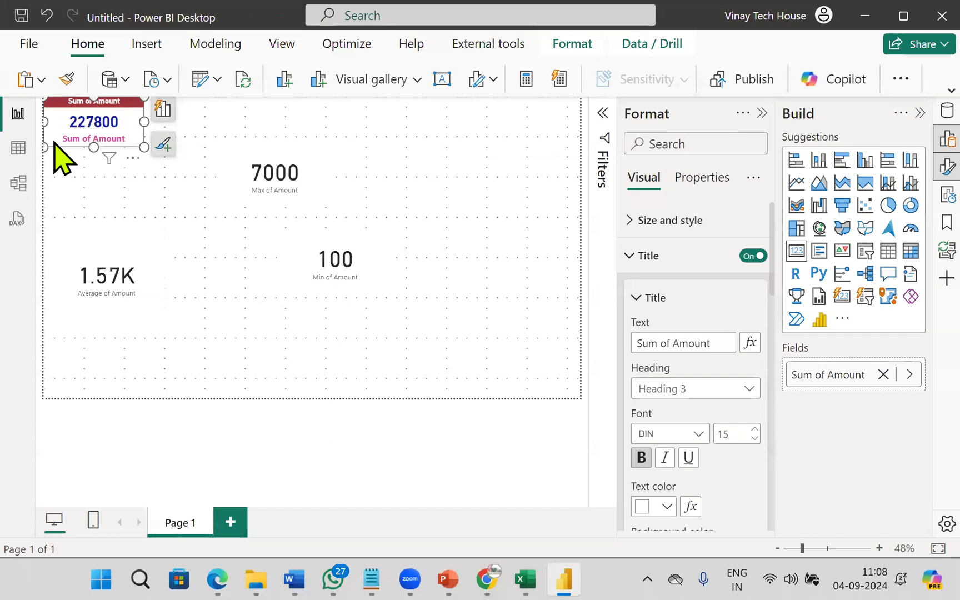
click(68, 81)
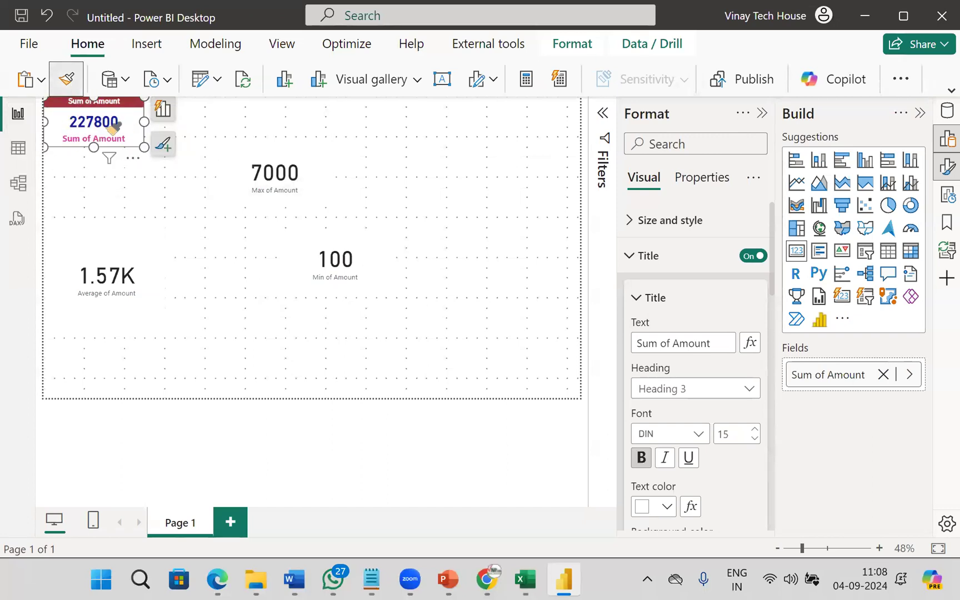
click(274, 179)
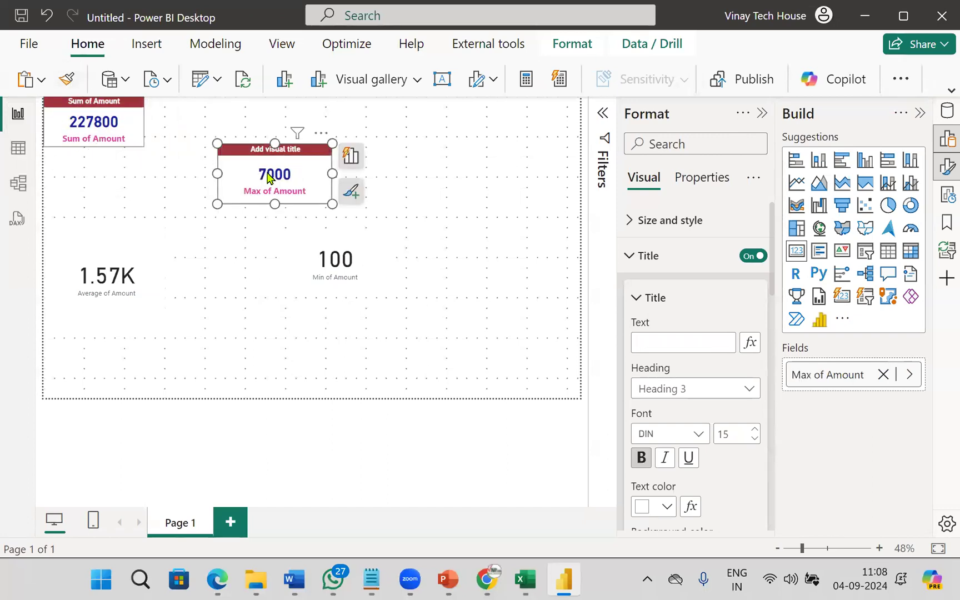
click(68, 81)
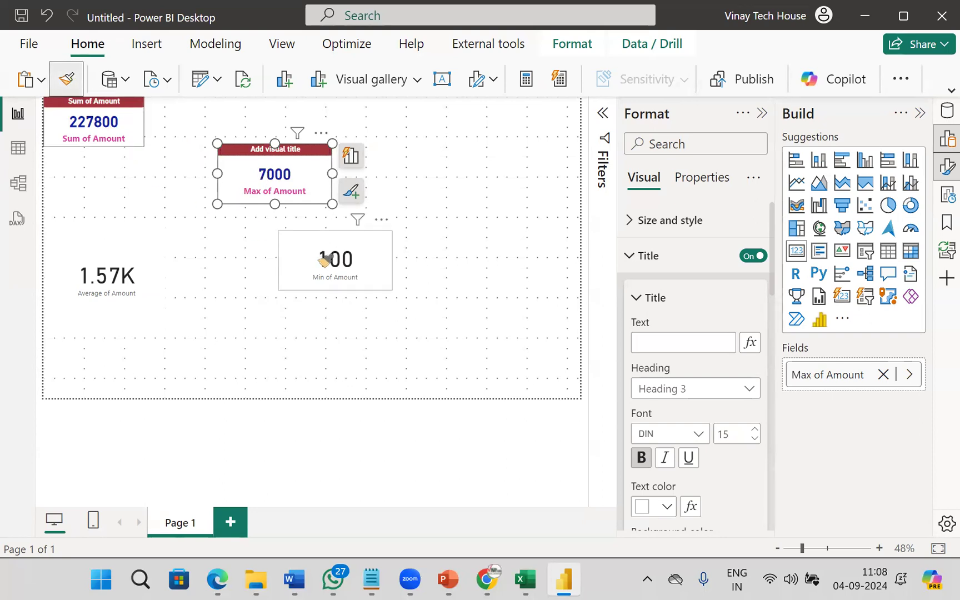
click(317, 258)
click(67, 80)
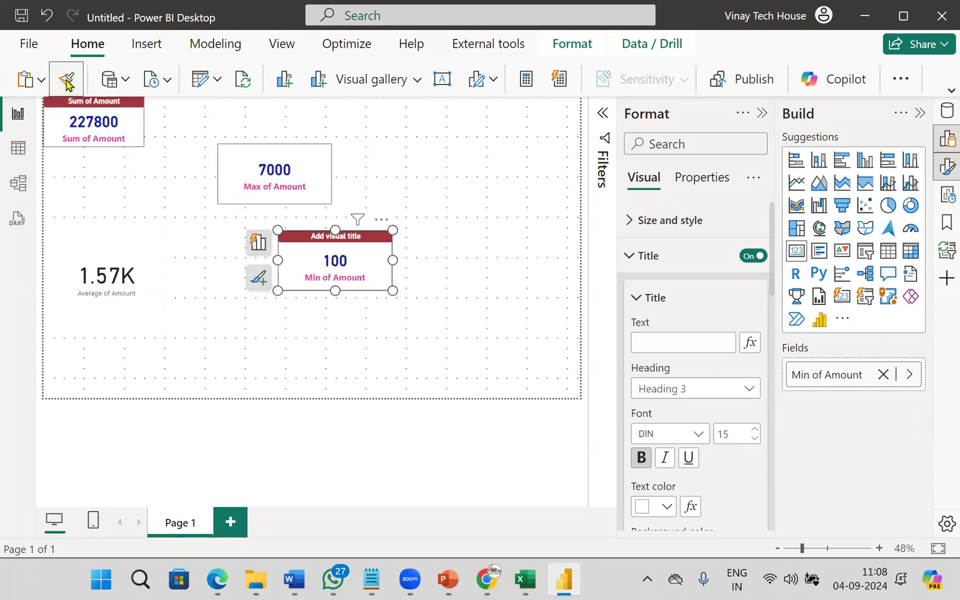
click(115, 274)
- Arrange the Max of Amount and Min of Amount cards in a row beside the Sum of Amount card along the page's upper edge
drag(287, 171, 222, 128)
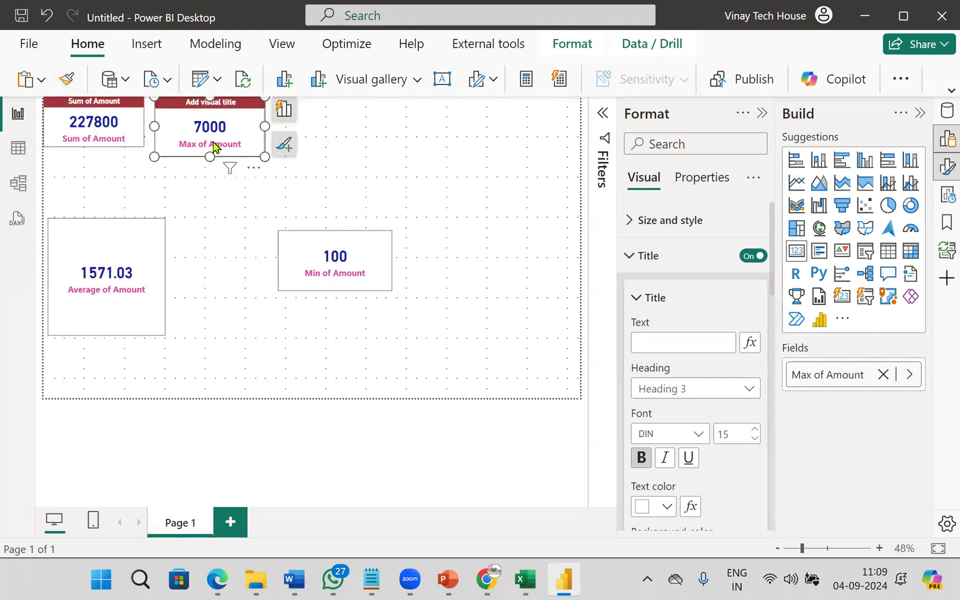
drag(321, 251, 345, 145)
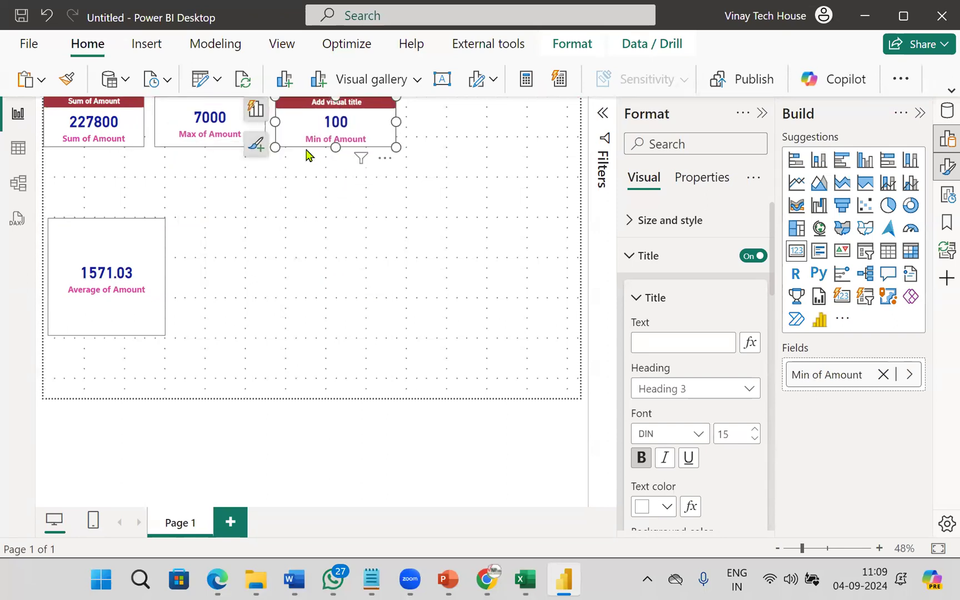
click(208, 153)
click(316, 229)
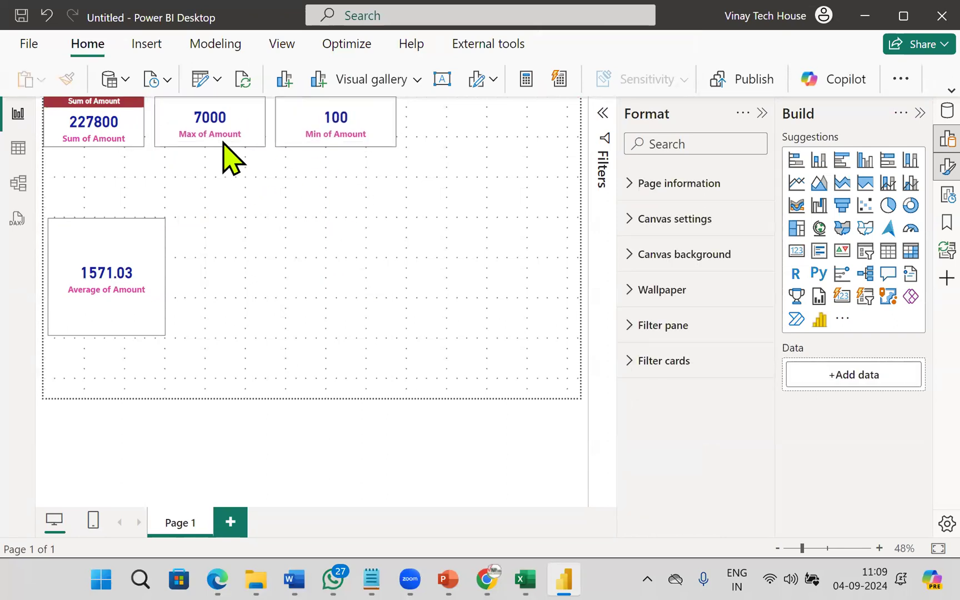
- Resize the Max of Amount and Min of Amount cards to the same height, slightly taller than the Sum of Amount card
click(209, 145)
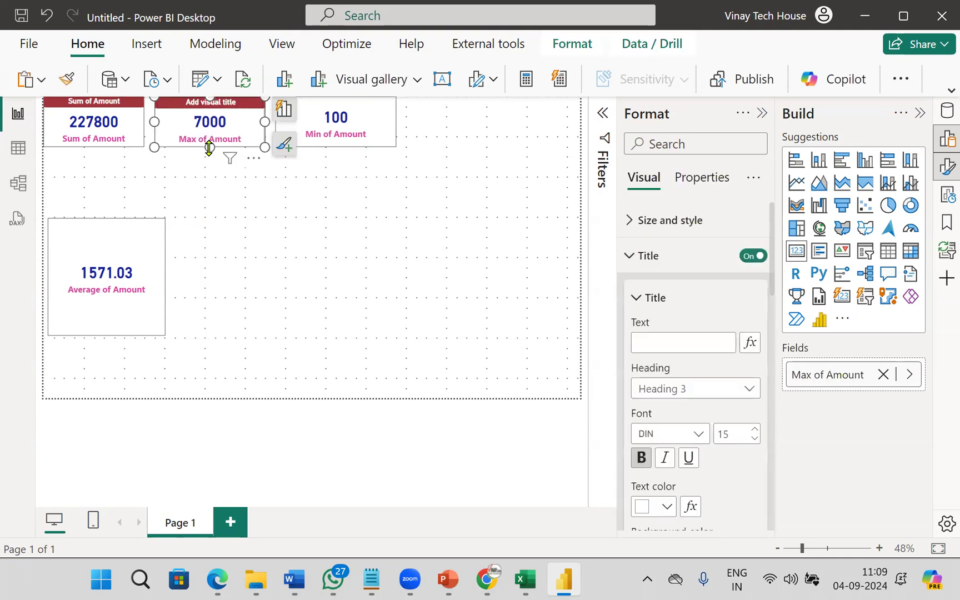
click(326, 144)
drag(336, 146, 339, 155)
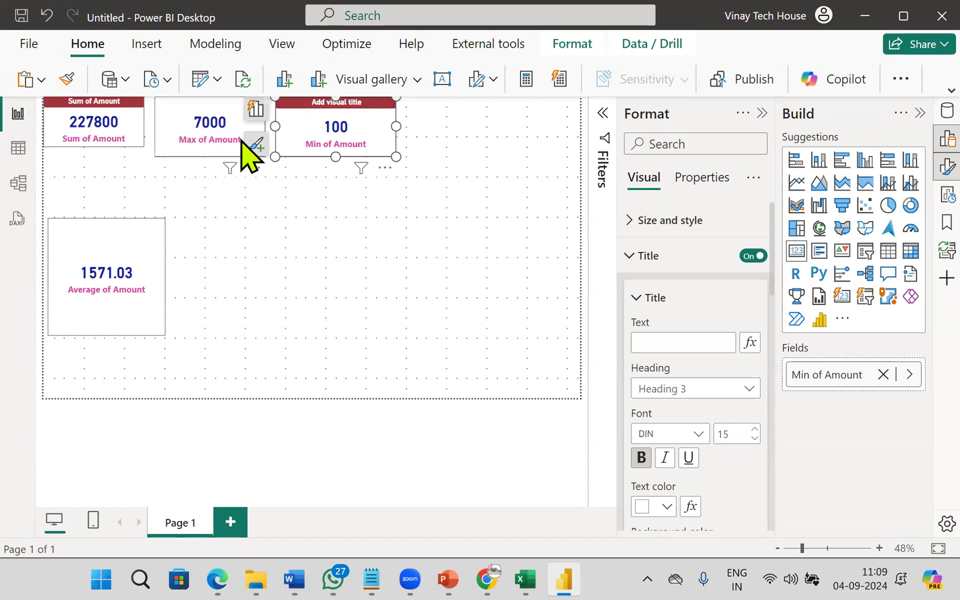
- Collapse the Title settings and place the Average of Amount card beside the Min of Amount card at the end of the row
click(202, 144)
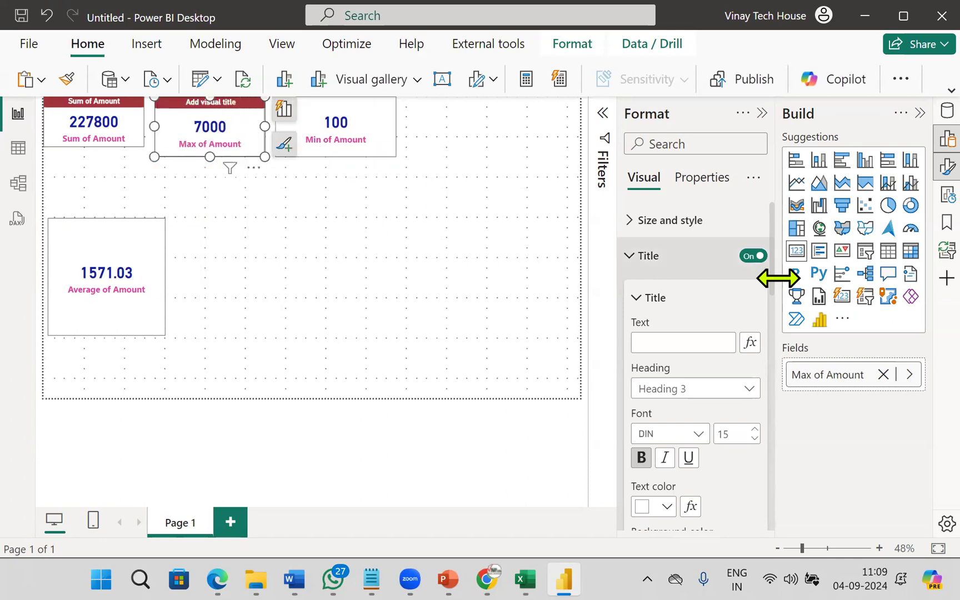
click(630, 260)
click(265, 213)
drag(137, 270, 506, 142)
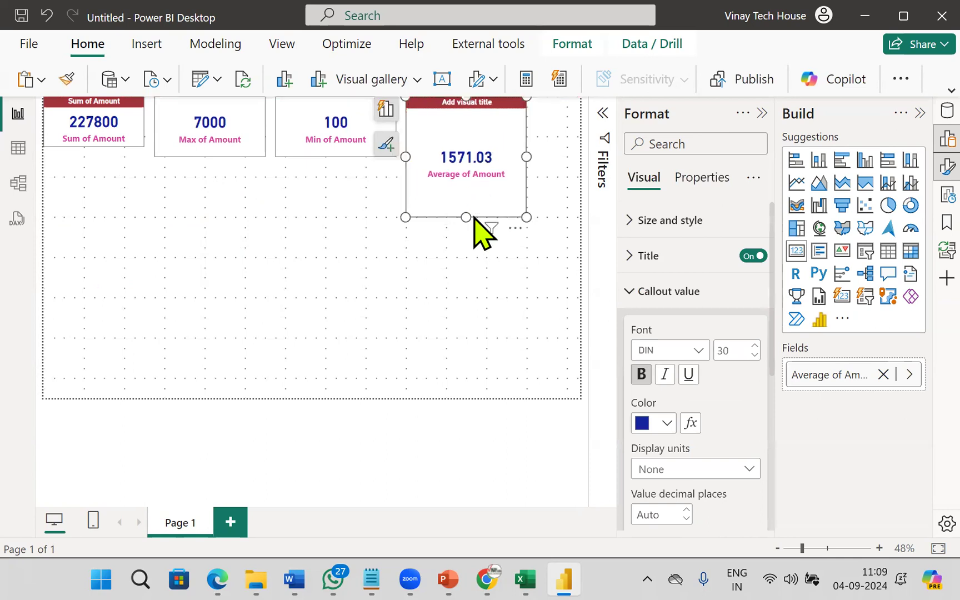
- Resize the Average of Amount and Sum of Amount cards to the same height as the Max and Min of Amount cards
drag(465, 216, 471, 160)
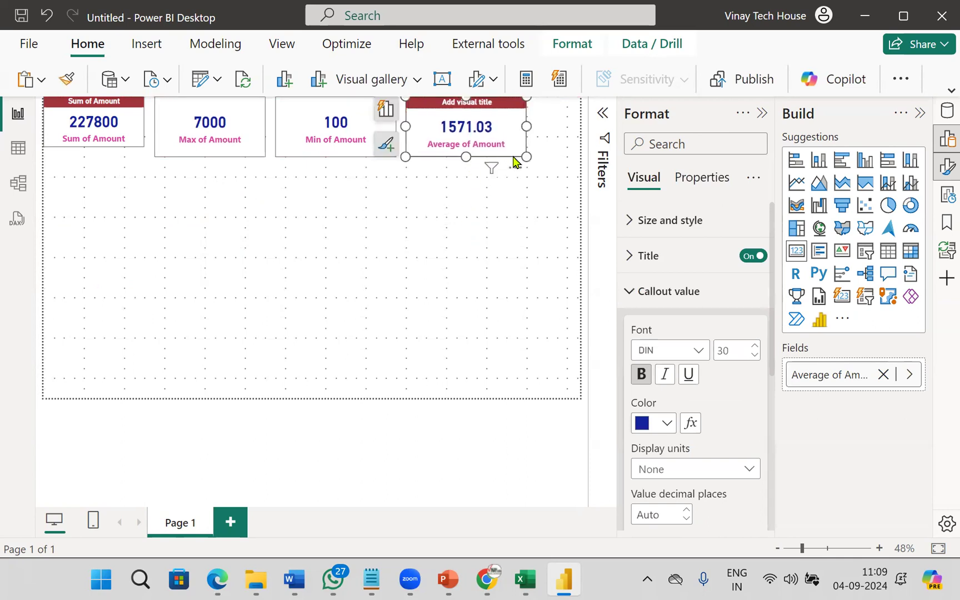
click(114, 150)
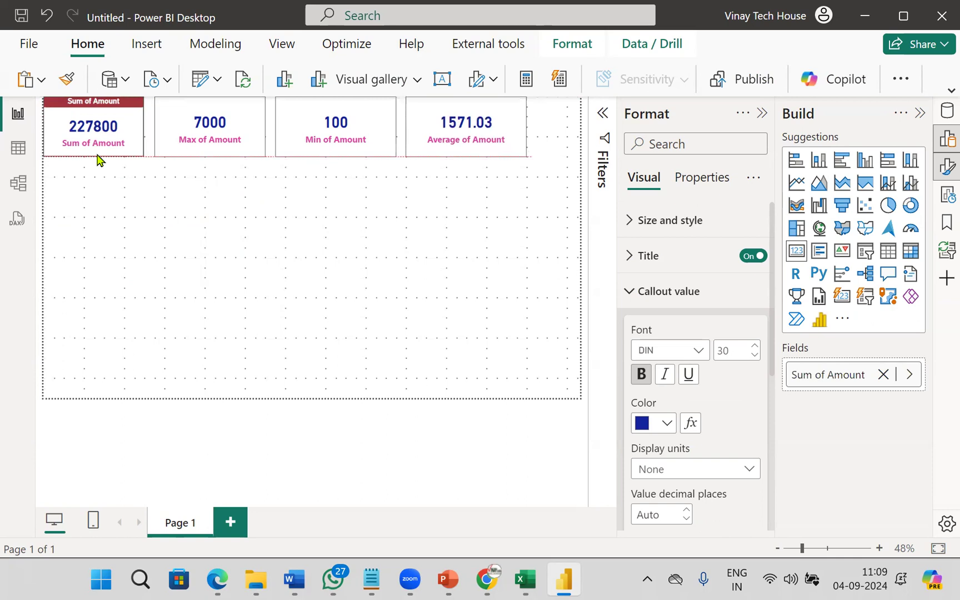
click(430, 222)
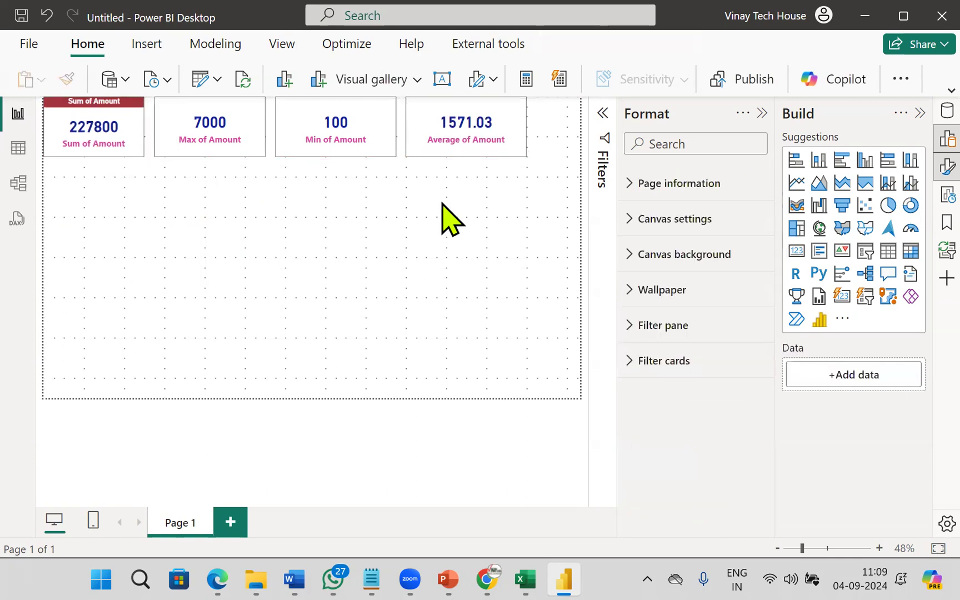
- Enter Max Amount as the title text of the Max of Amount card
click(216, 149)
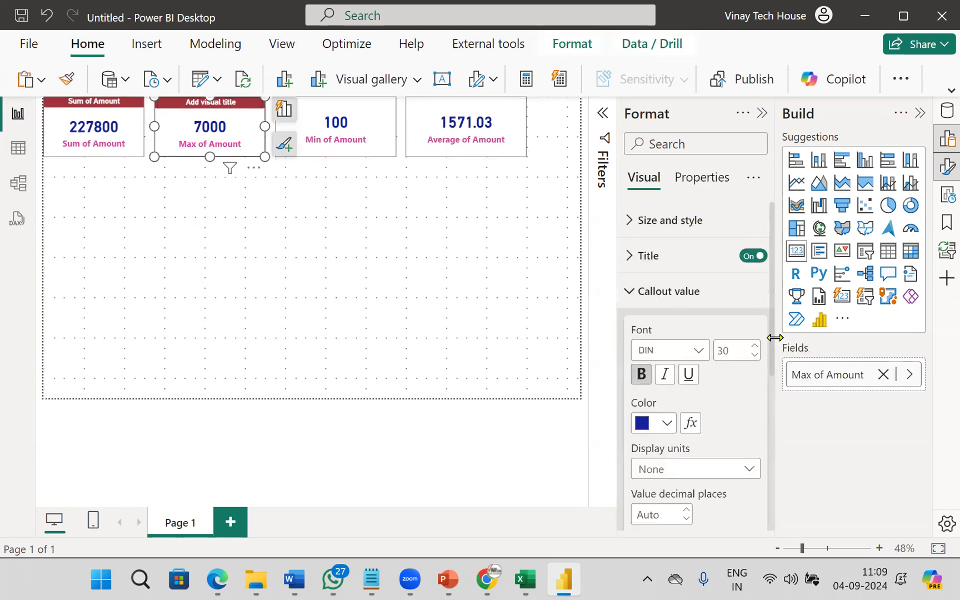
scroll(744, 333, down, 2)
scroll(744, 339, up, 2)
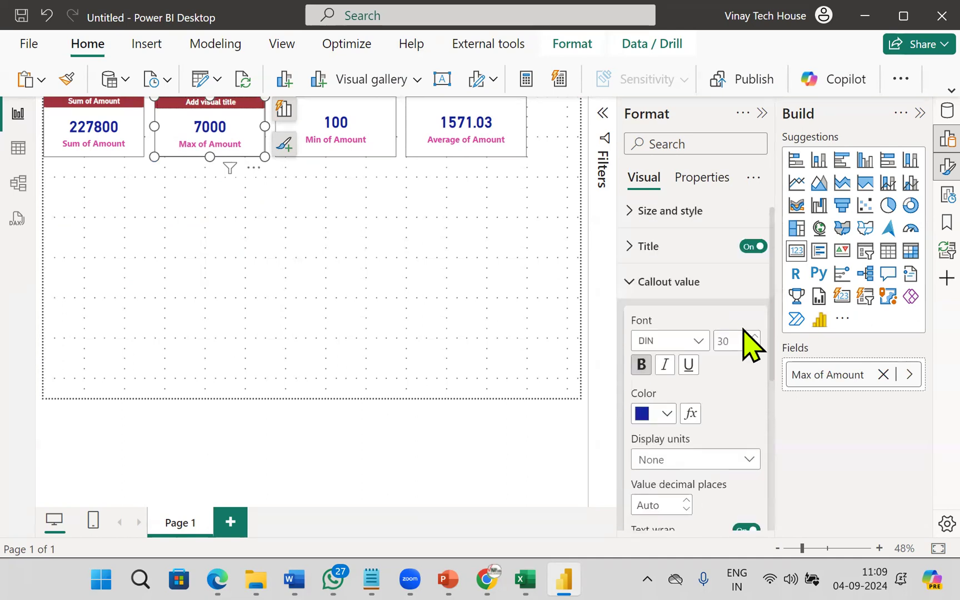
click(636, 258)
click(693, 340)
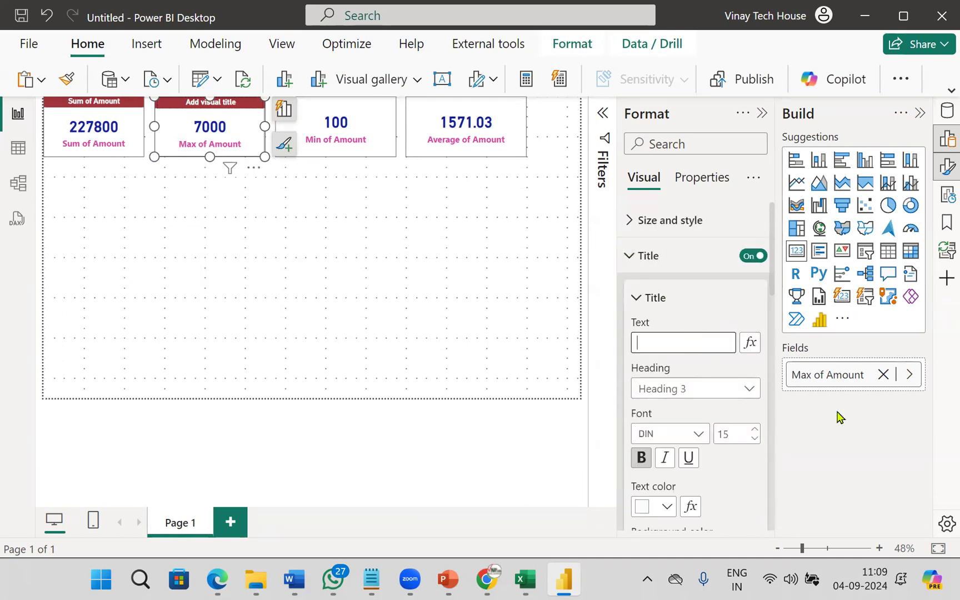
- Title the Min of Amount card Min Amount and the Average of Amount card Avg Amount
click(379, 142)
click(682, 342)
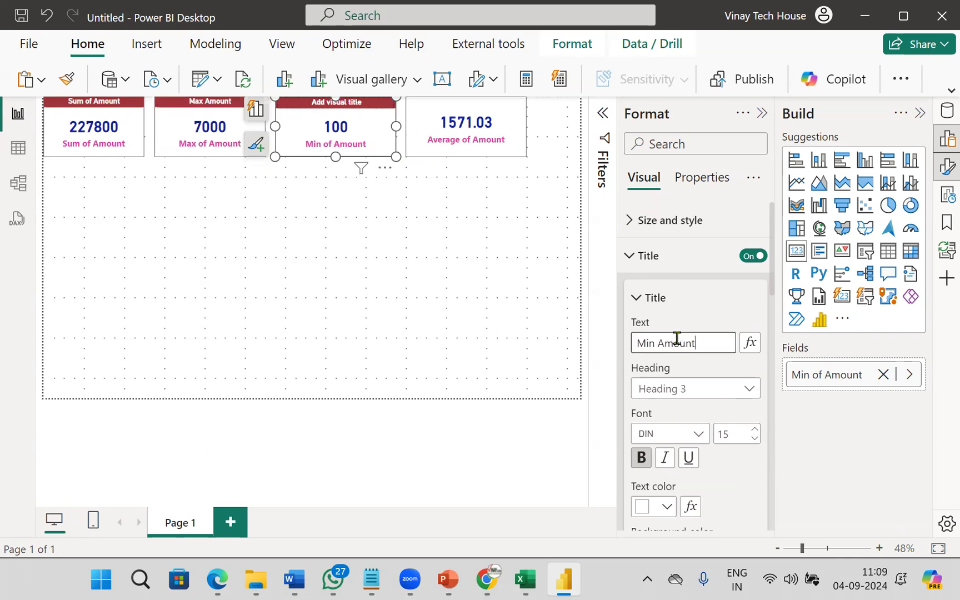
click(505, 150)
click(657, 337)
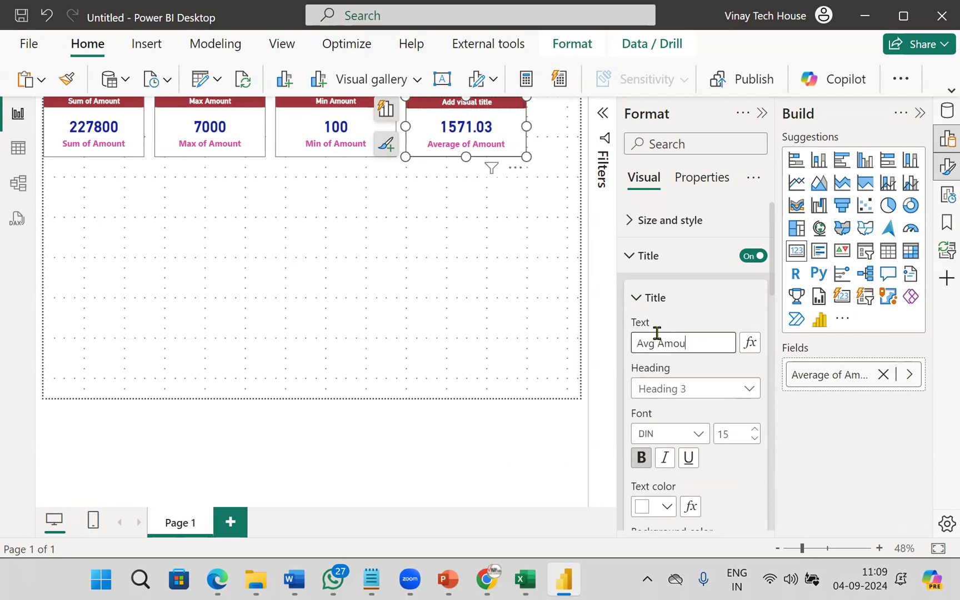
key(Return)
click(469, 312)
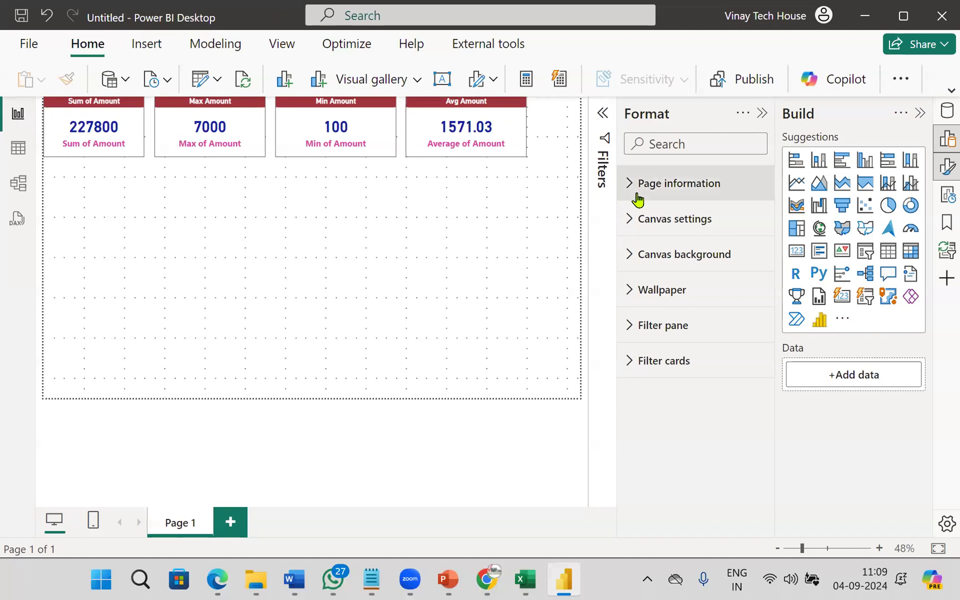
- Review the Avg Amount card's size, position, background, border and shadow settings
click(467, 154)
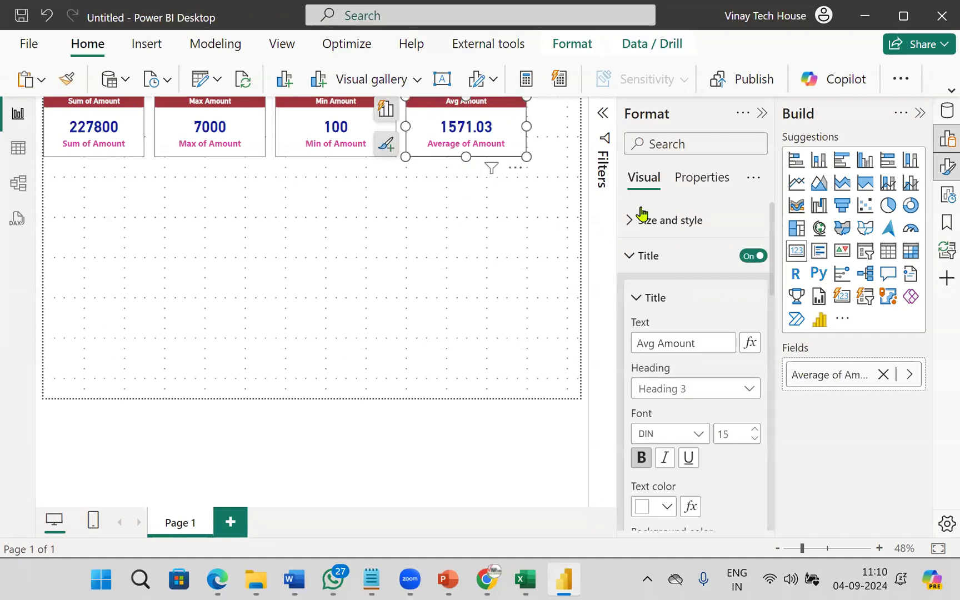
click(627, 255)
click(627, 221)
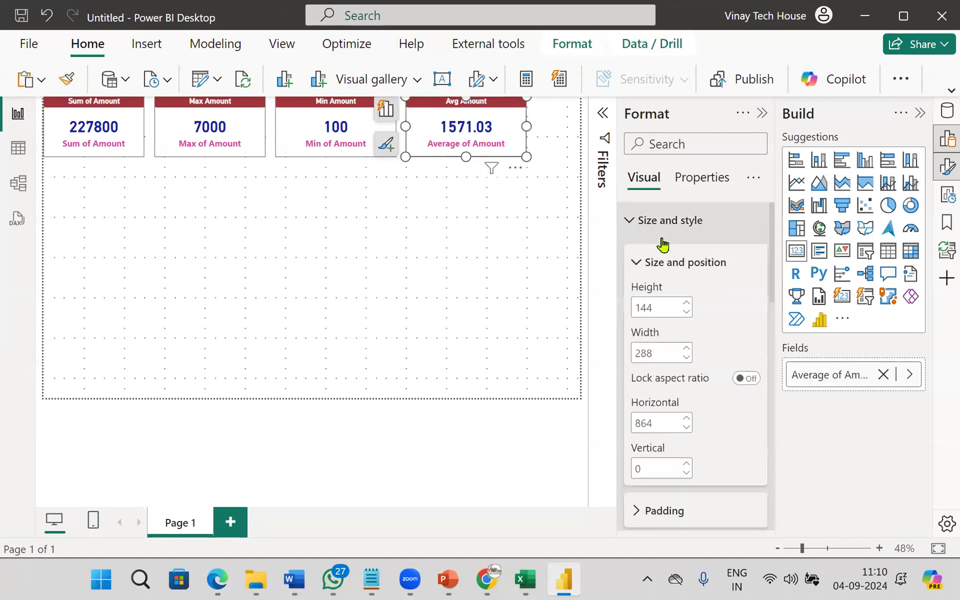
scroll(694, 422, down, 5)
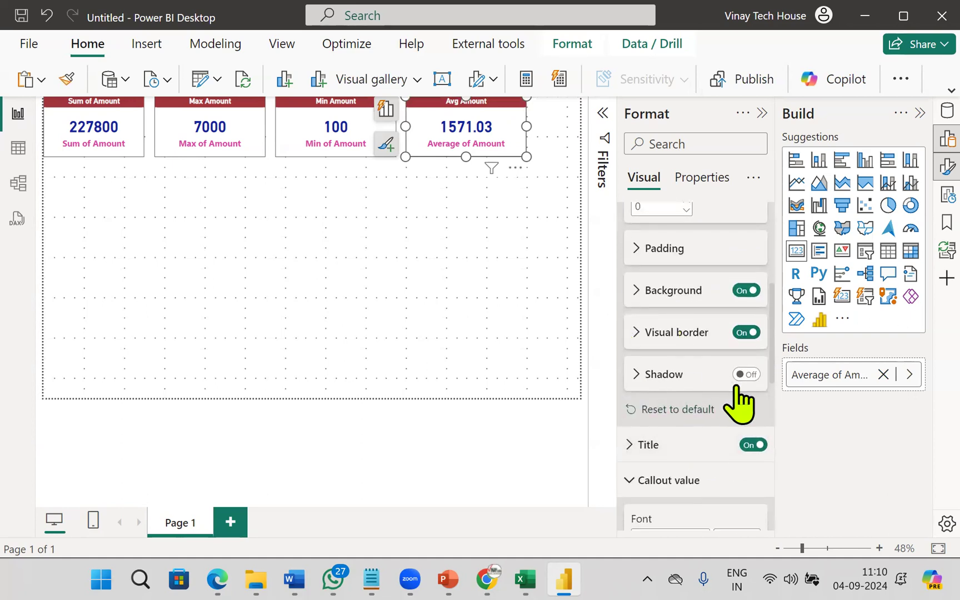
scroll(749, 425, up, 5)
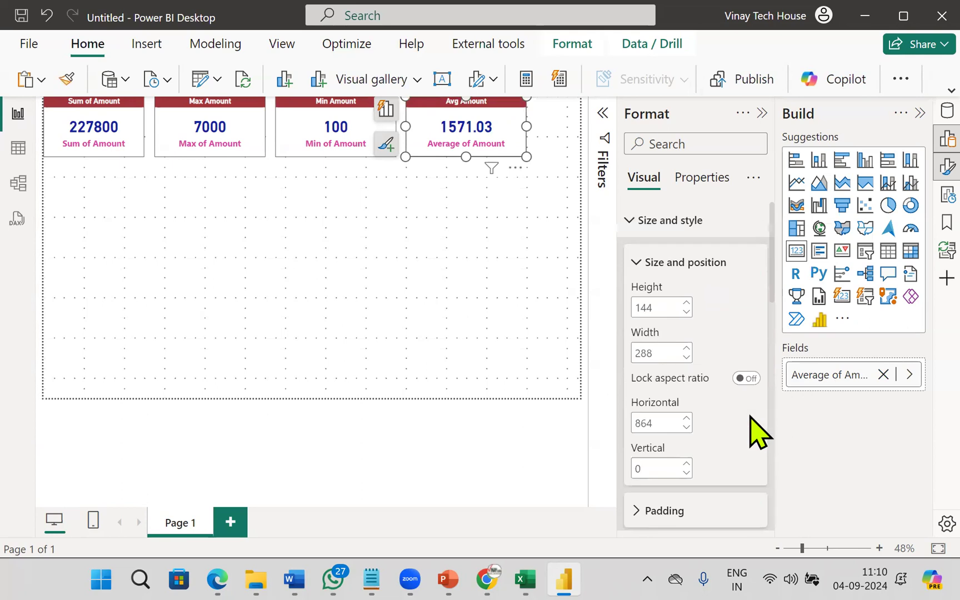
click(632, 222)
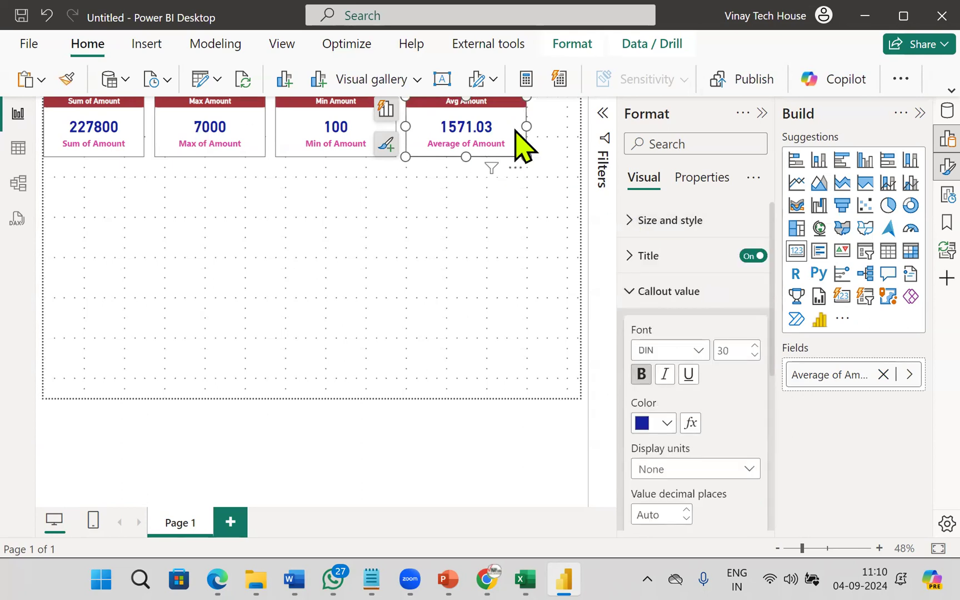
- Add a slicer below the Max and Min Amount cards and fill it with the Year level of the Date hierarchy
click(475, 204)
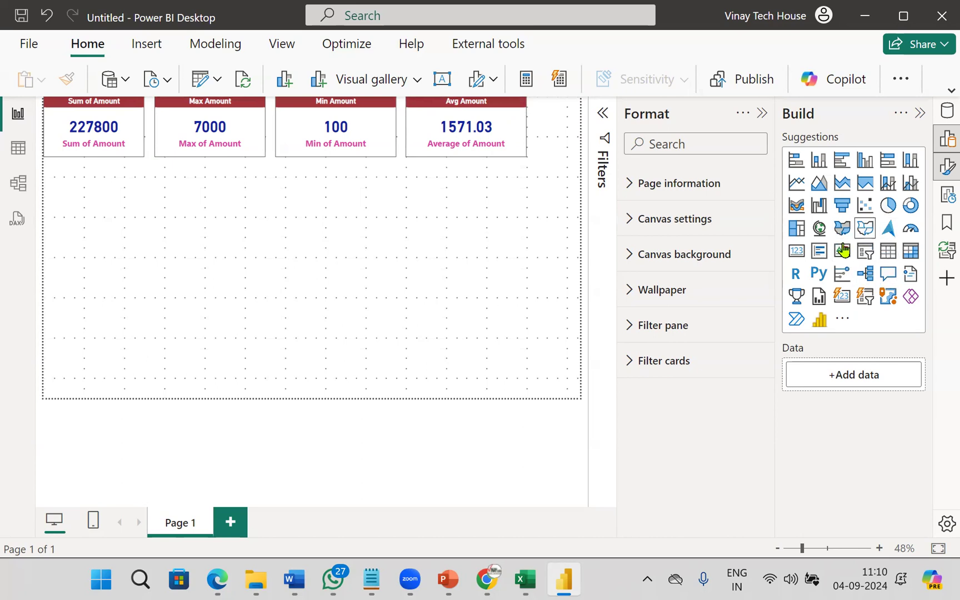
click(864, 250)
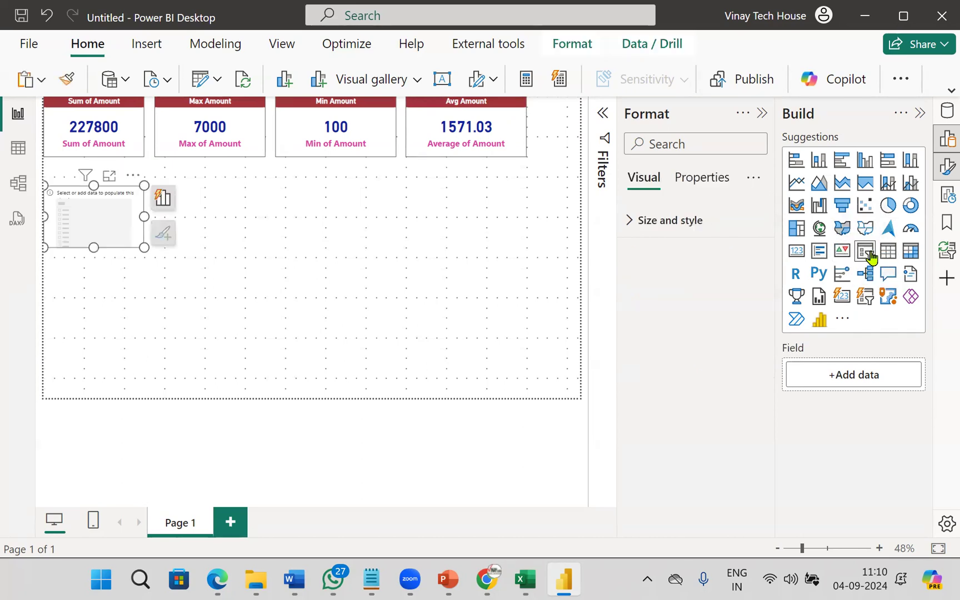
drag(105, 189, 303, 195)
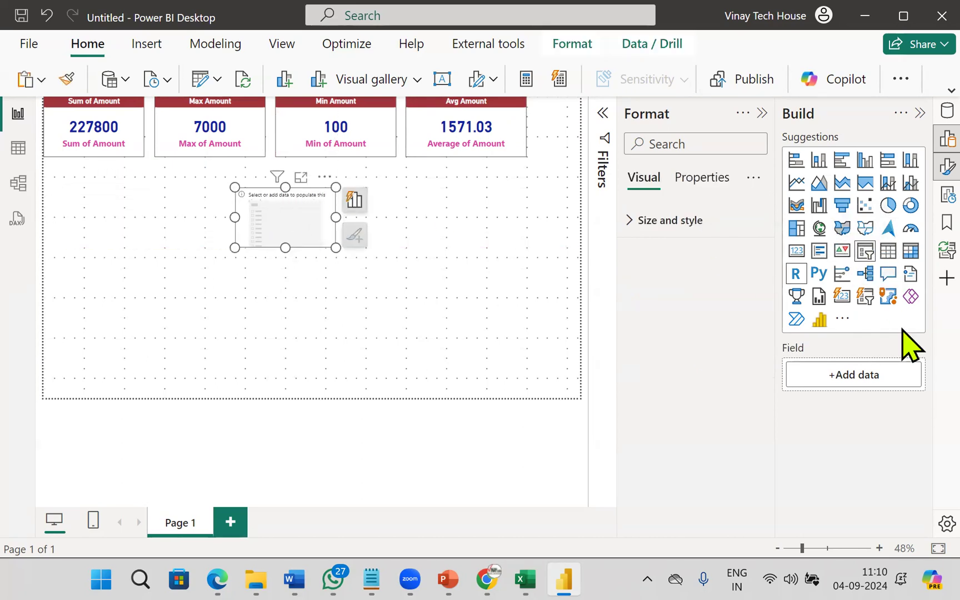
click(852, 376)
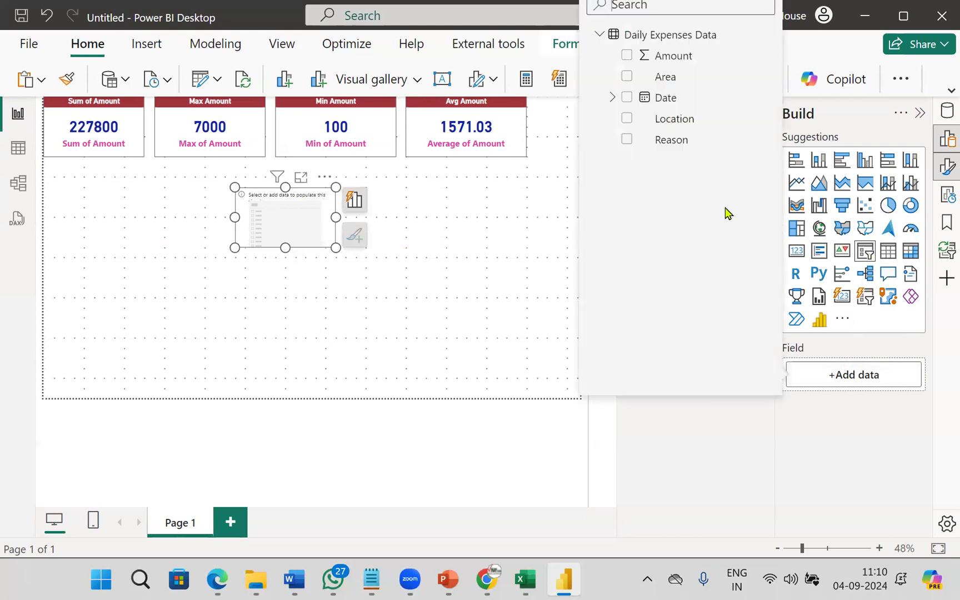
click(612, 97)
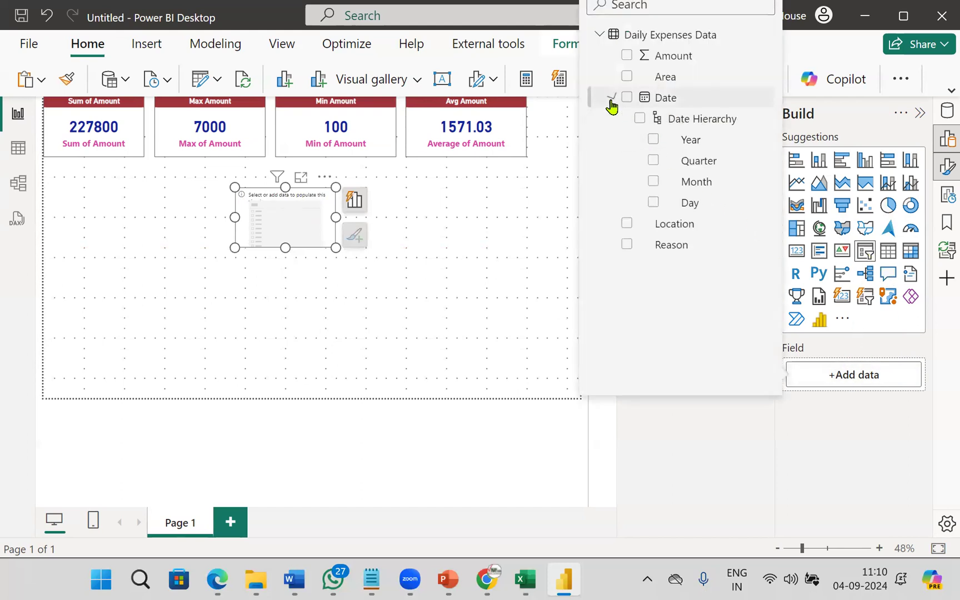
click(654, 140)
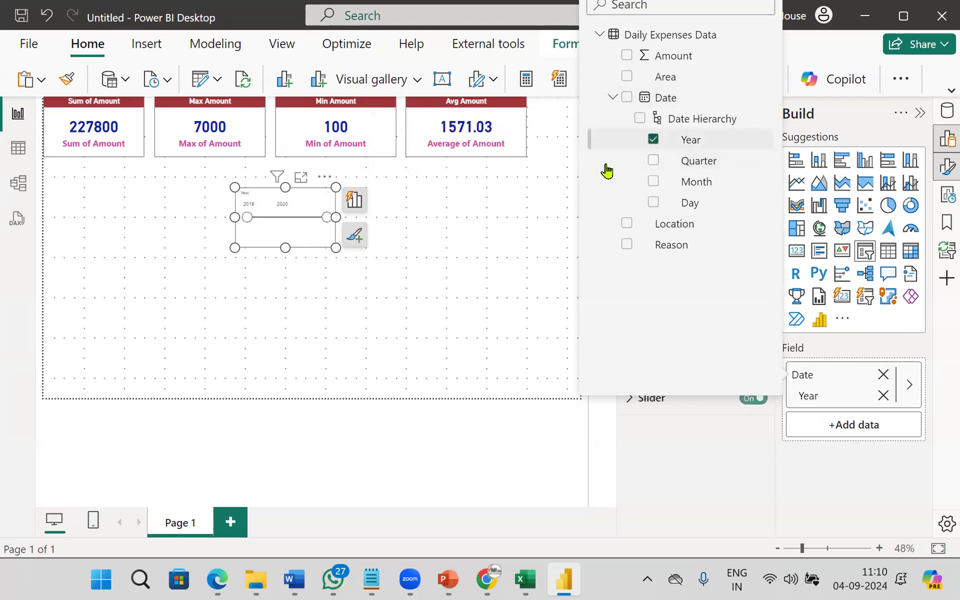
click(336, 321)
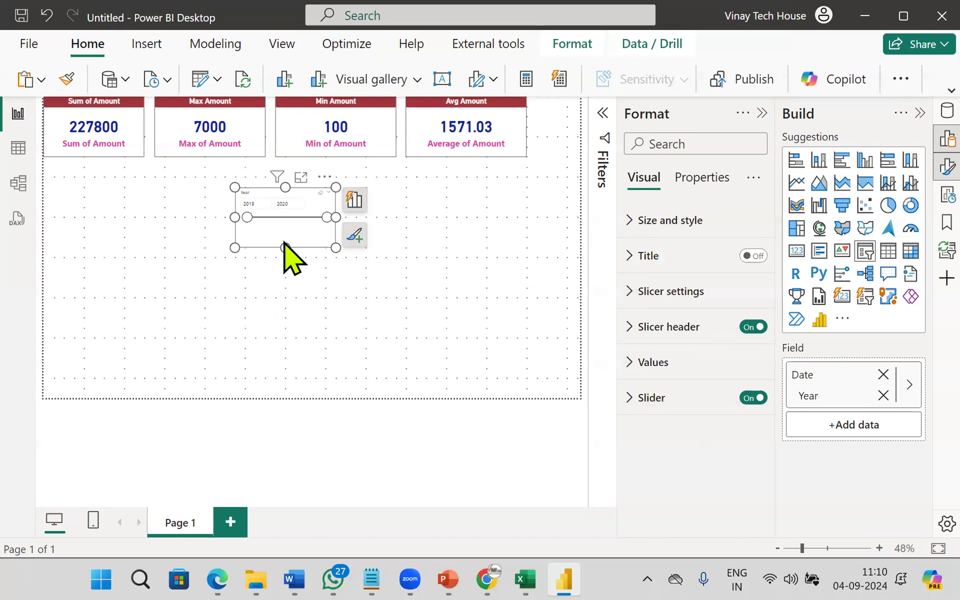
- Set the Year slicer's style to Vertical list
click(631, 292)
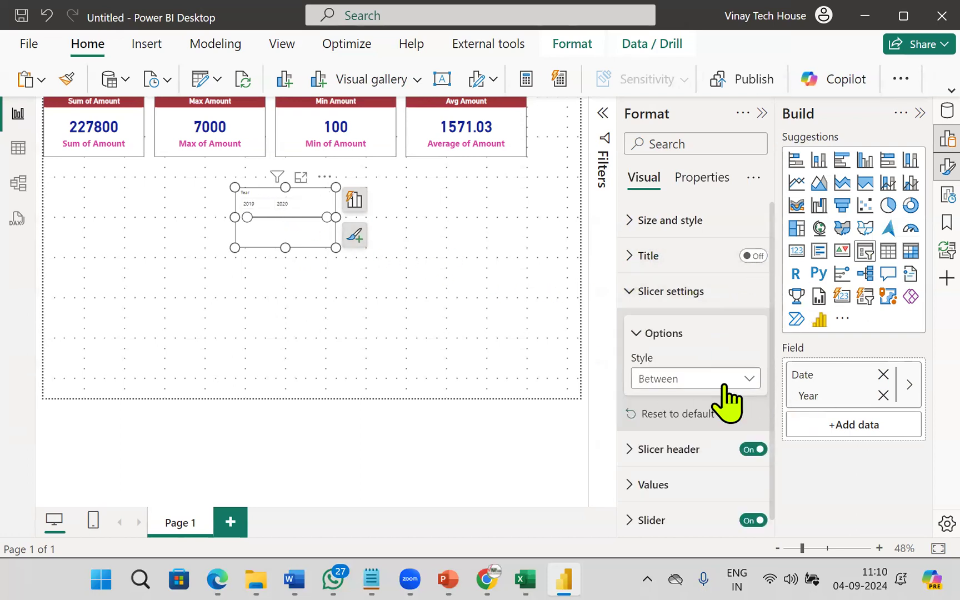
click(672, 389)
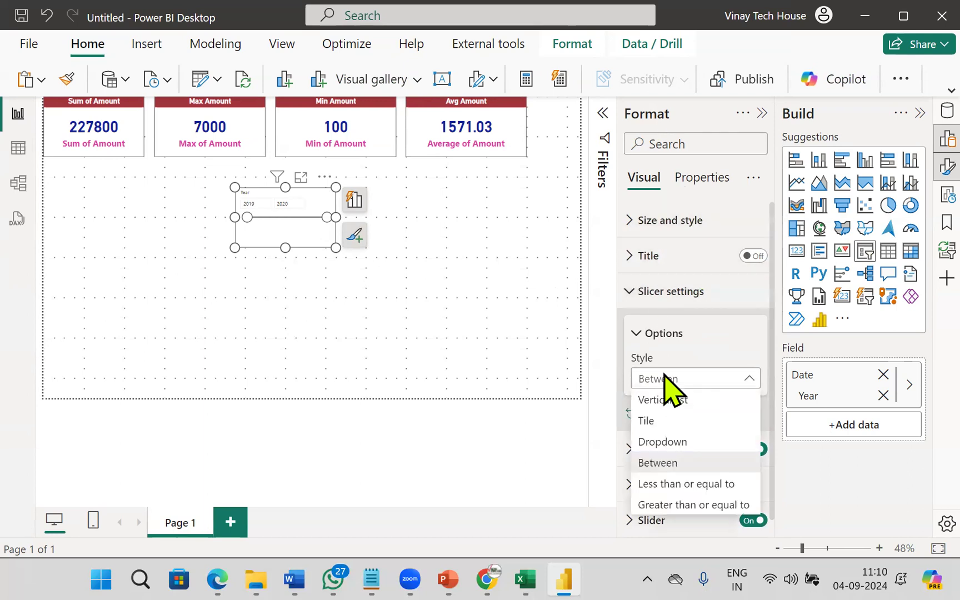
click(678, 400)
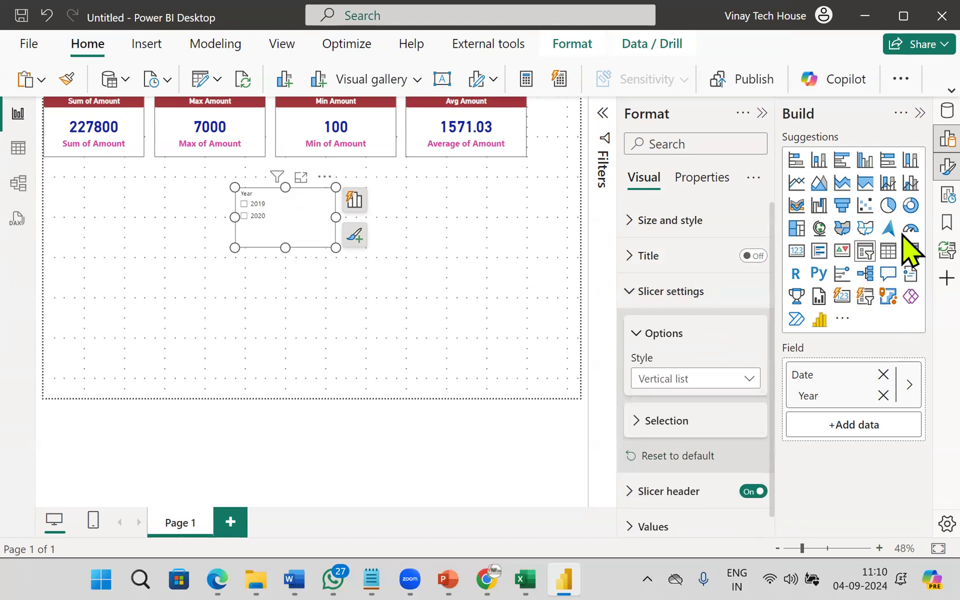
drag(884, 239, 893, 270)
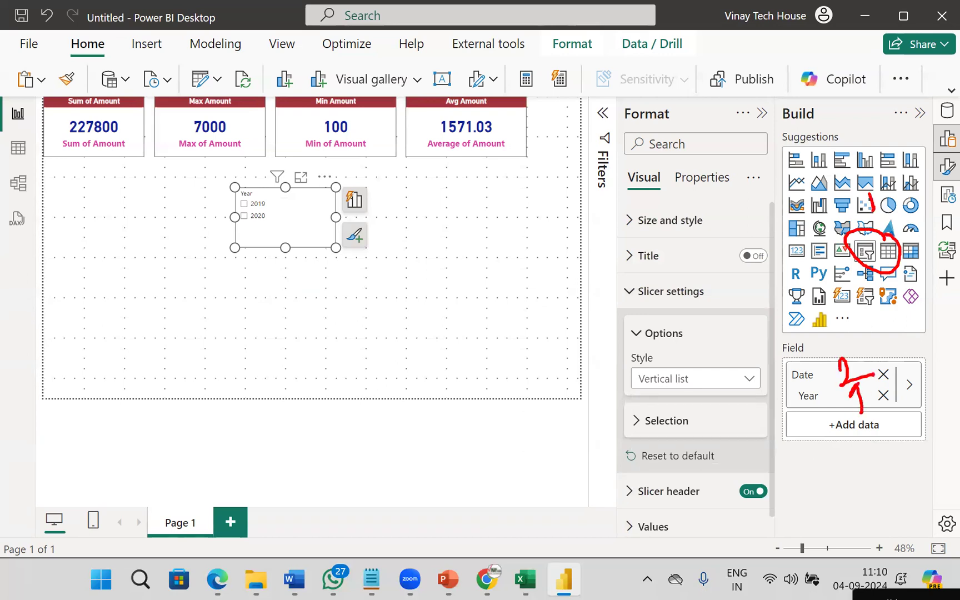
mouse_move(946, 165)
mouse_down()
mouse_move(817, 155)
mouse_move(739, 195)
mouse_up()
mouse_move(813, 167)
mouse_down()
mouse_move(783, 195)
mouse_move(810, 159)
mouse_move(819, 183)
mouse_up()
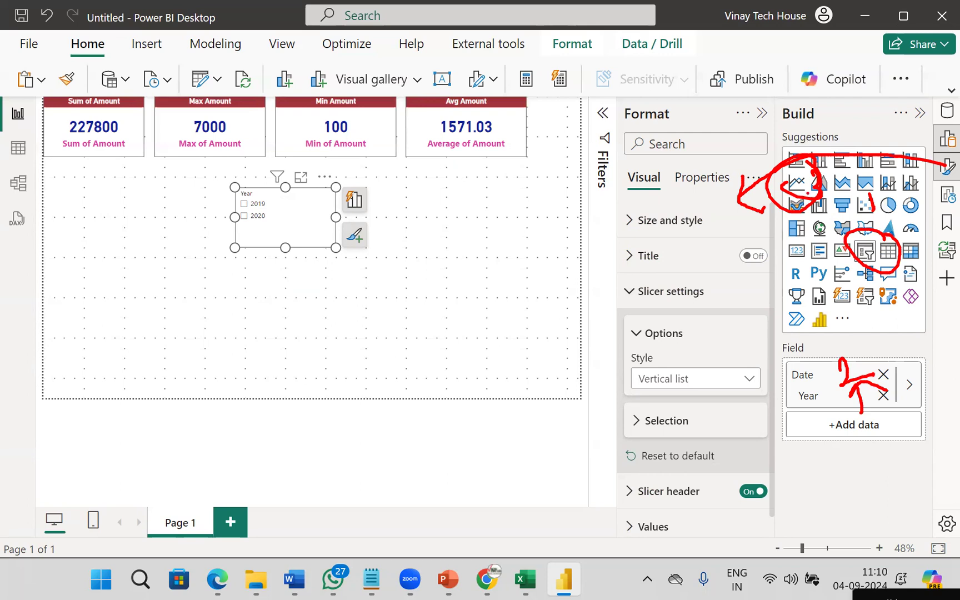
key(Escape)
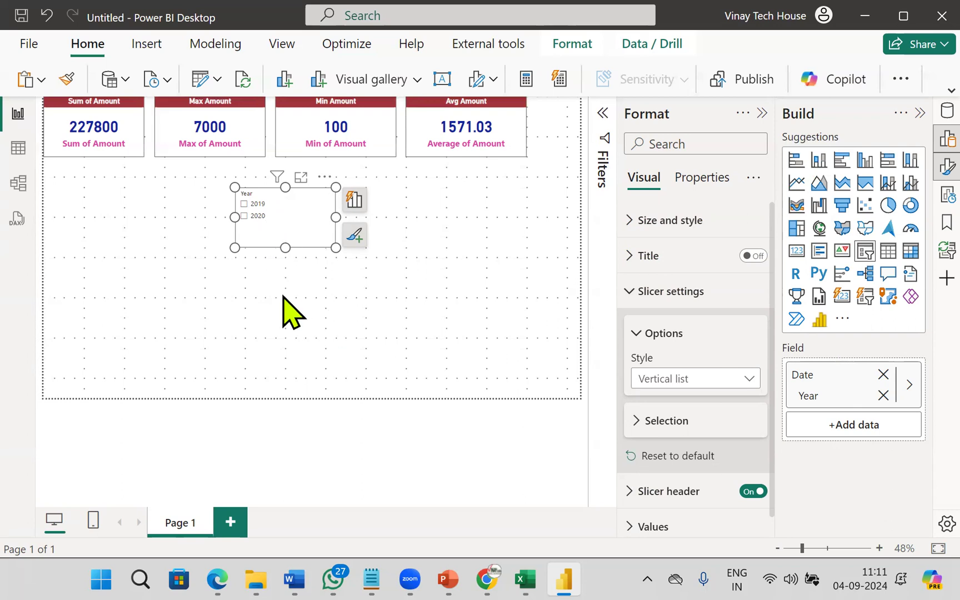
- Try the Tile and Dropdown styles on the Year slicer, returning it to Vertical list
click(689, 379)
click(674, 425)
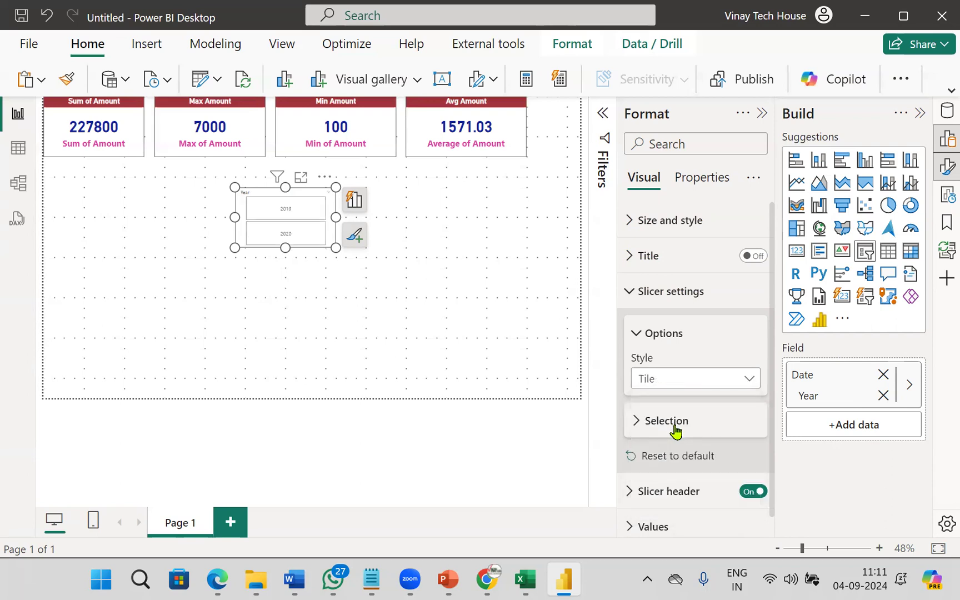
click(693, 382)
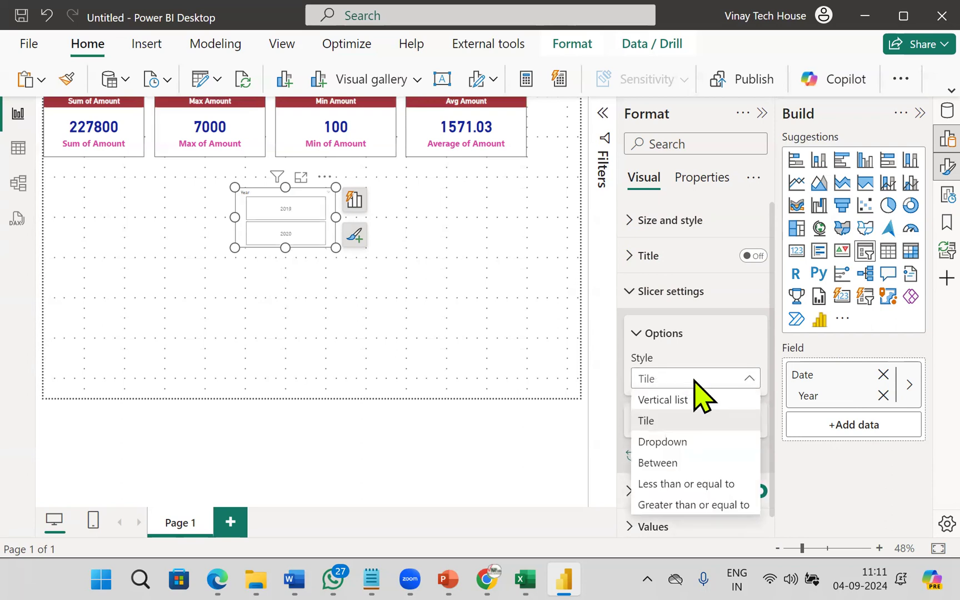
click(680, 449)
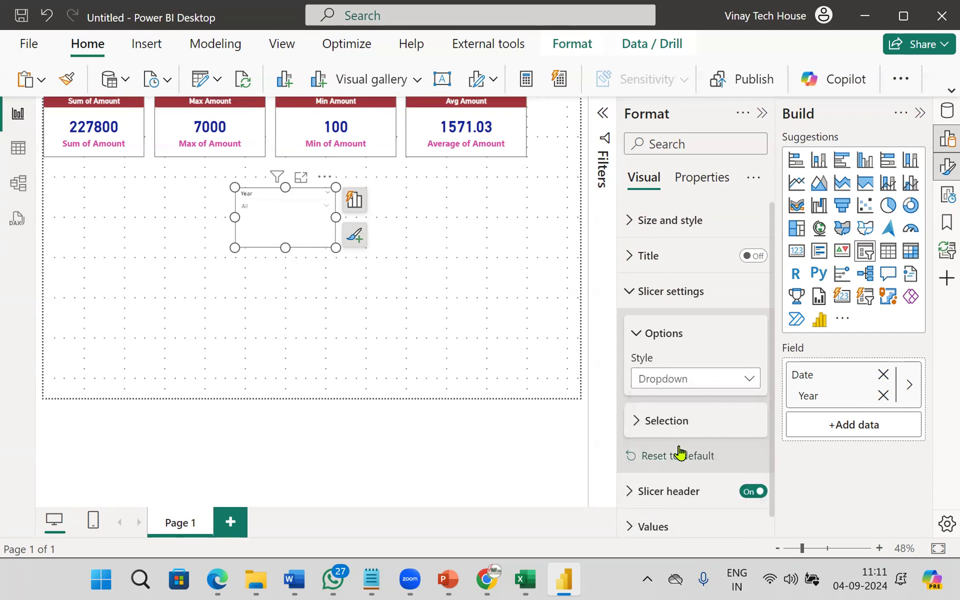
click(695, 388)
click(692, 401)
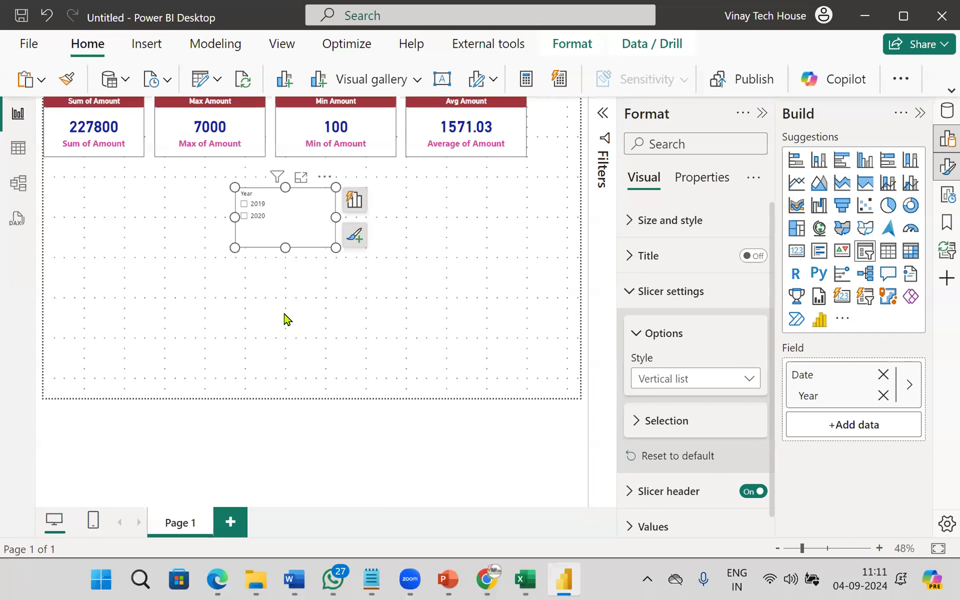
- Turn on the slicer's title and enter Year as its text
scroll(694, 398, down, 1)
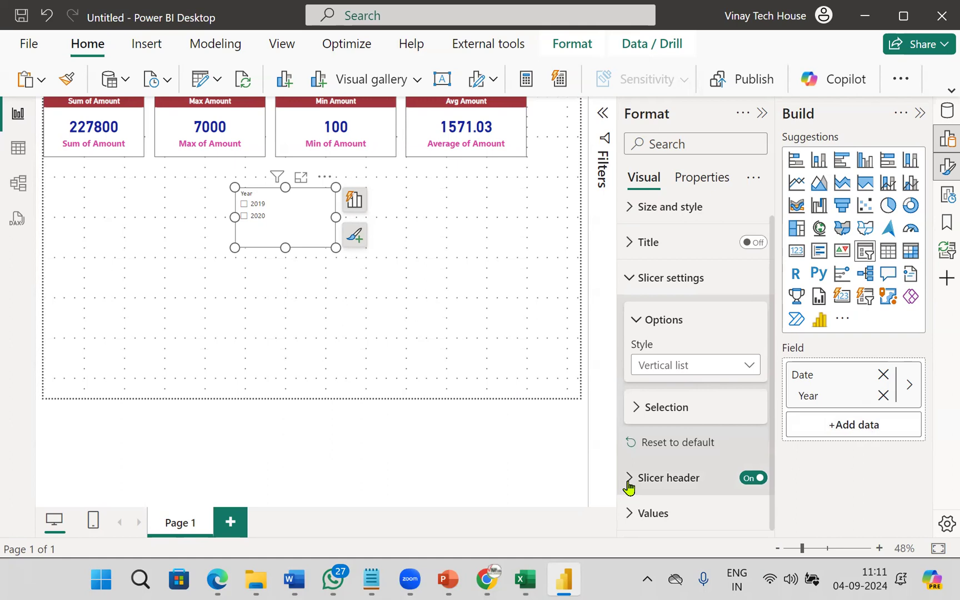
scroll(715, 396, up, 1)
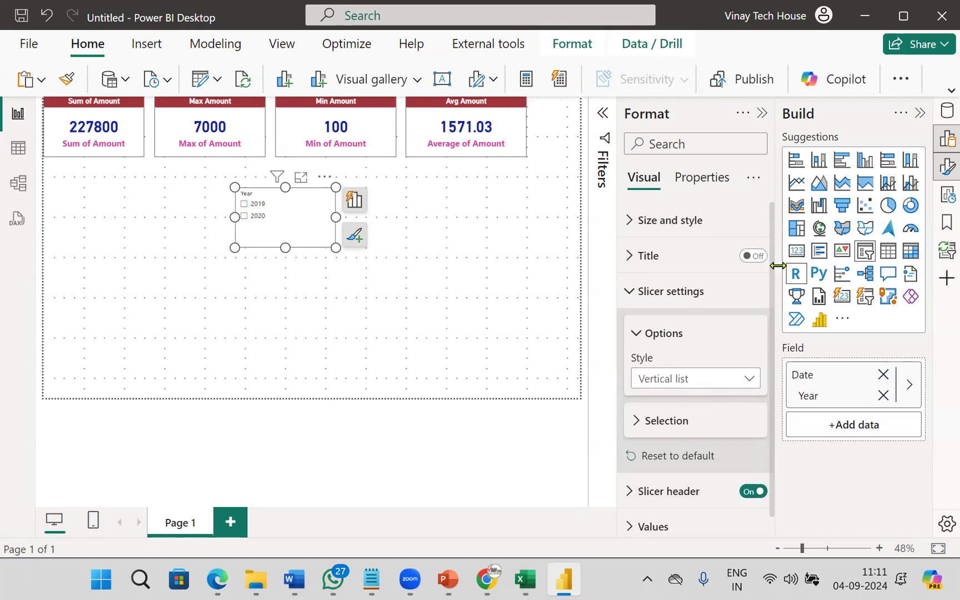
click(753, 256)
click(632, 257)
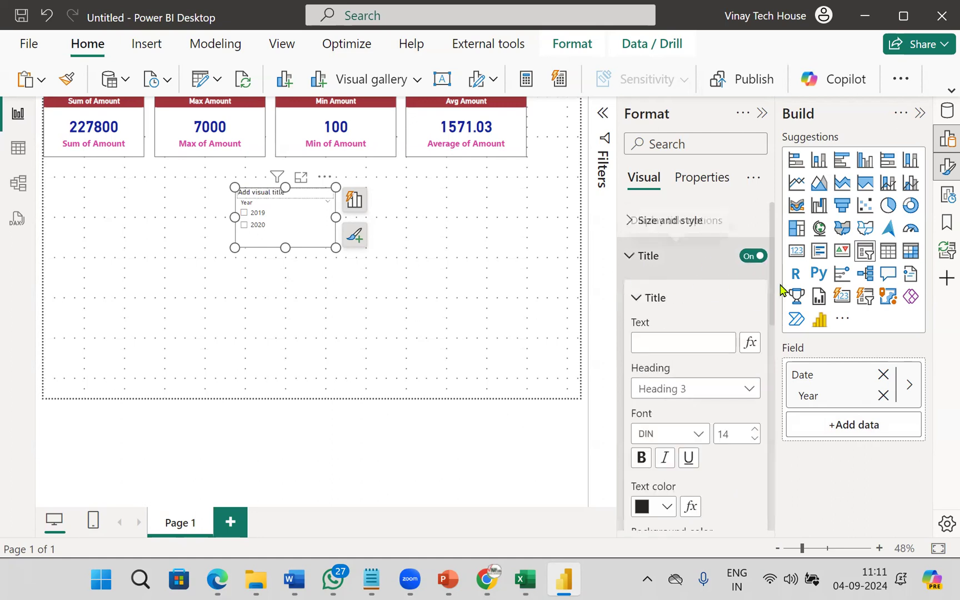
click(679, 343)
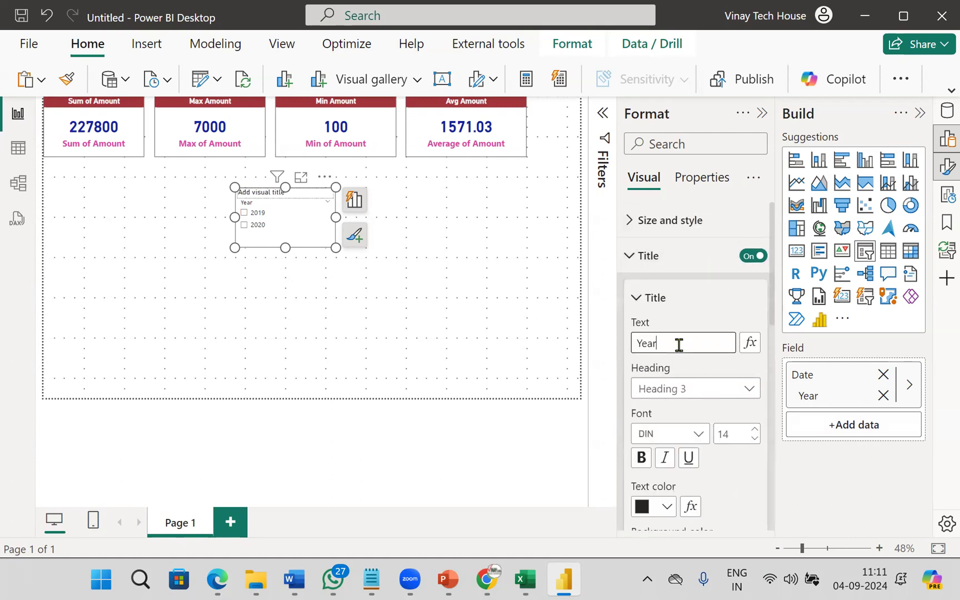
- Enter Year as the slicer's title text and make it bold at font size 15
text(Year)
click(641, 457)
click(741, 436)
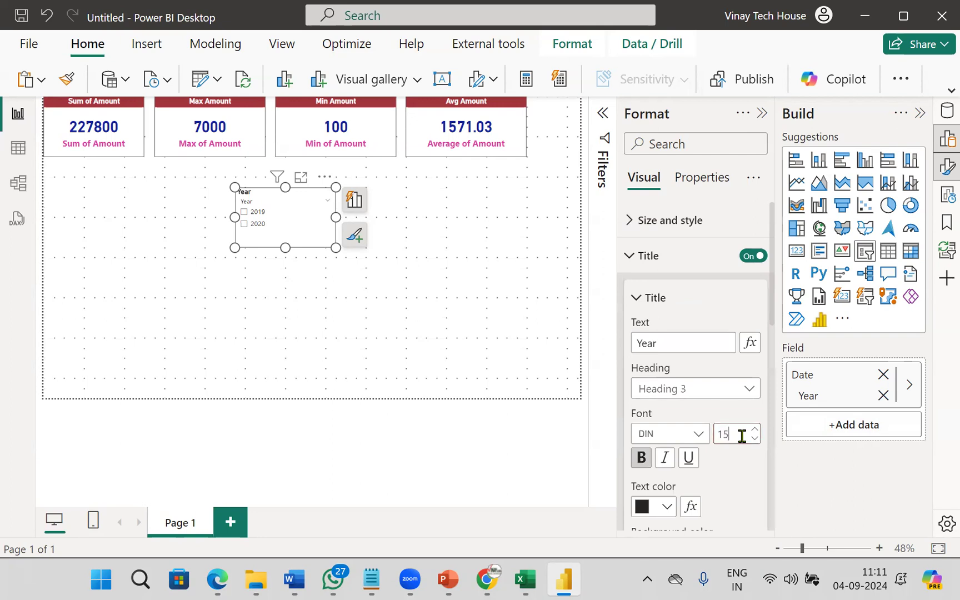
- Give the slicer title white text on a dark red background and center it horizontally
scroll(705, 461, down, 3)
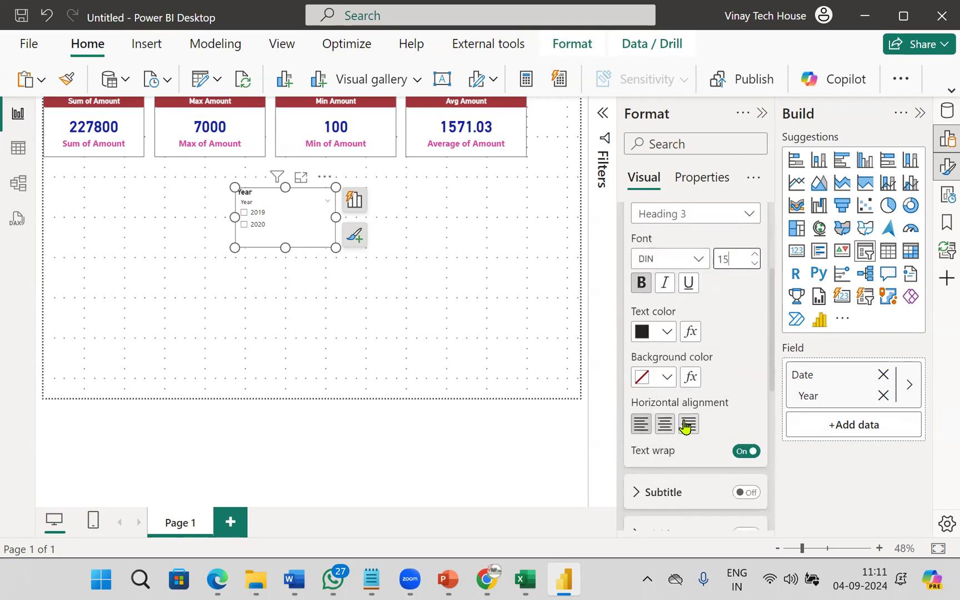
click(666, 332)
click(681, 256)
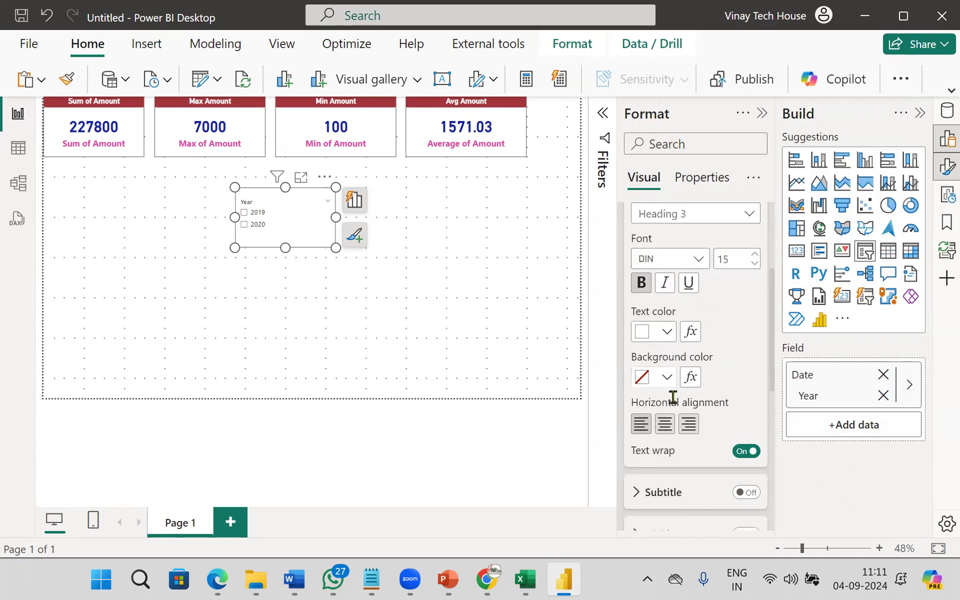
click(667, 378)
click(677, 259)
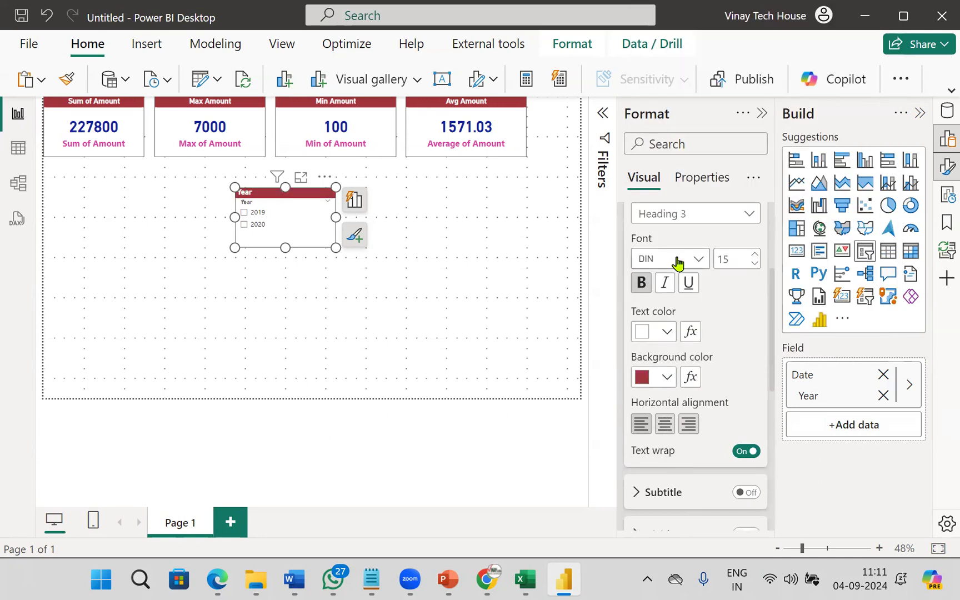
click(665, 425)
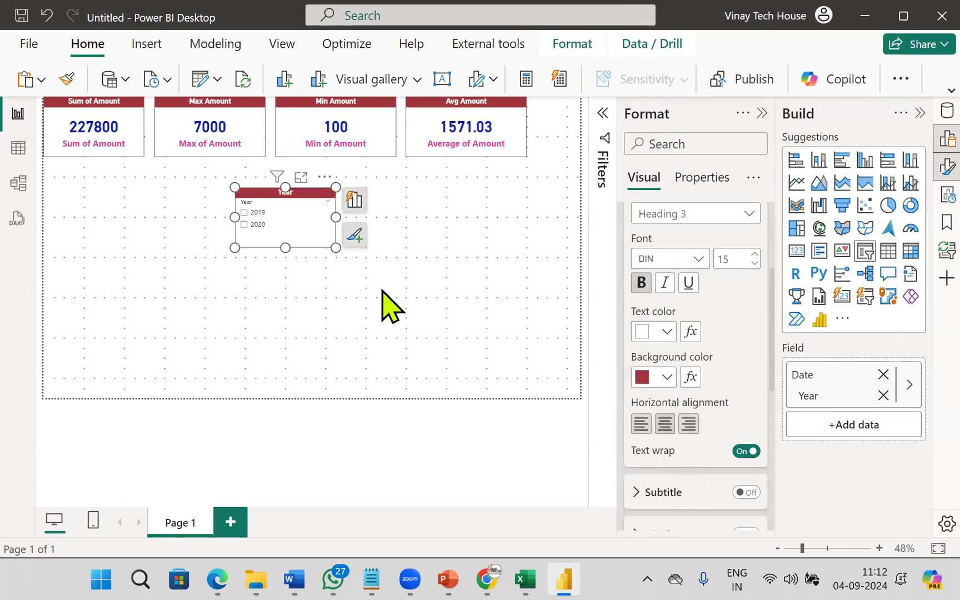
- Resize the Year slicer to about 144 wide by 168 high and move it below the Avg Amount card's left edge
mouse_move(285, 248)
mouse_down()
mouse_move(287, 237)
mouse_move(307, 247)
mouse_move(297, 250)
mouse_up()
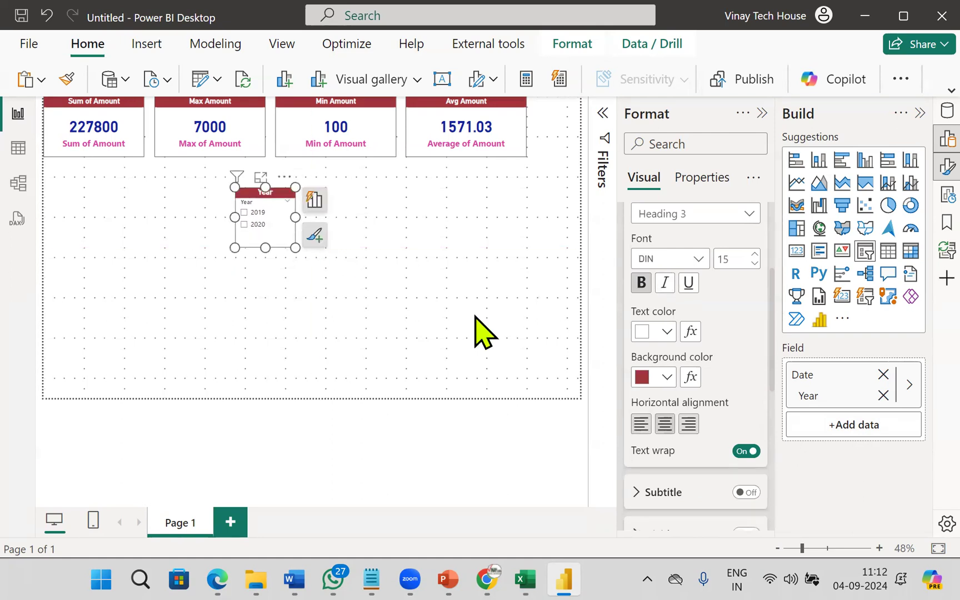
drag(288, 235, 453, 229)
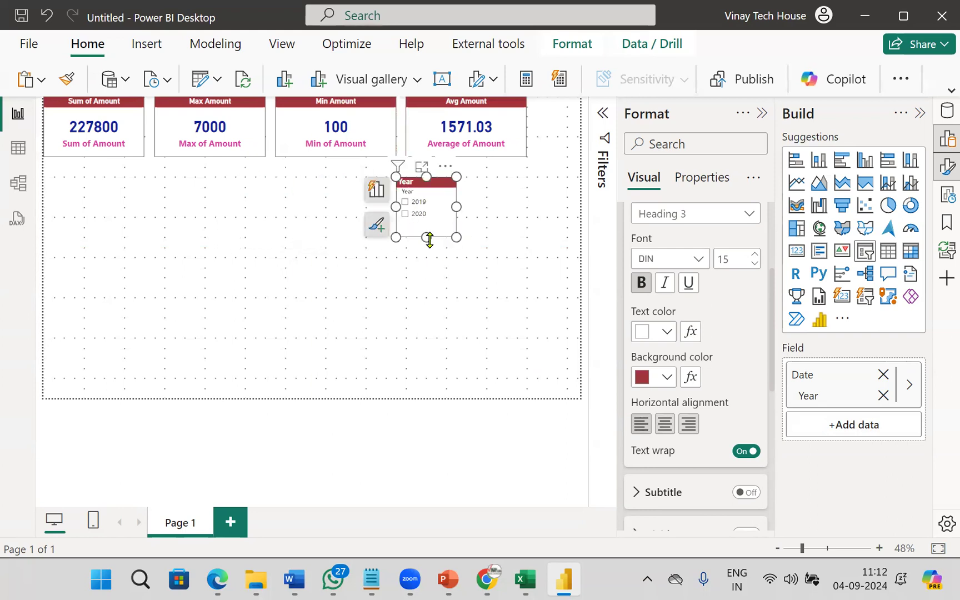
click(431, 240)
click(429, 244)
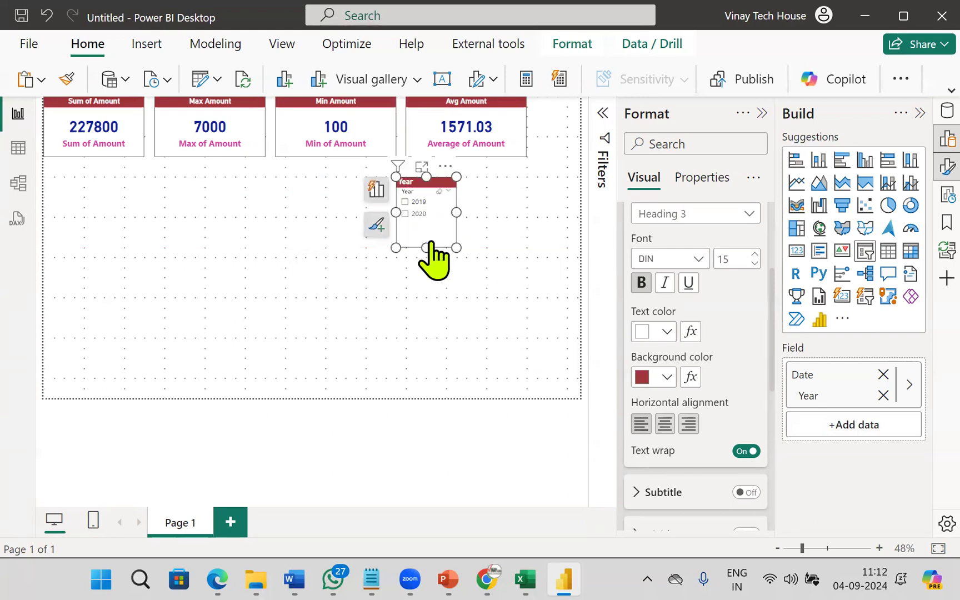
- Format the slicer's values in bold, size 18 and dark blue, and turn off the slicer header
scroll(689, 510, down, 5)
click(633, 516)
click(641, 300)
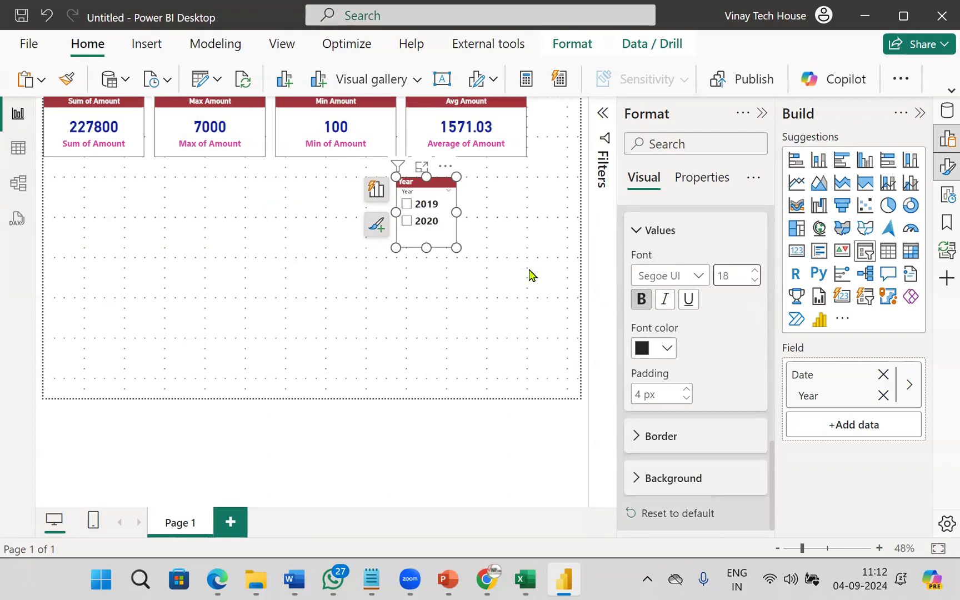
click(667, 348)
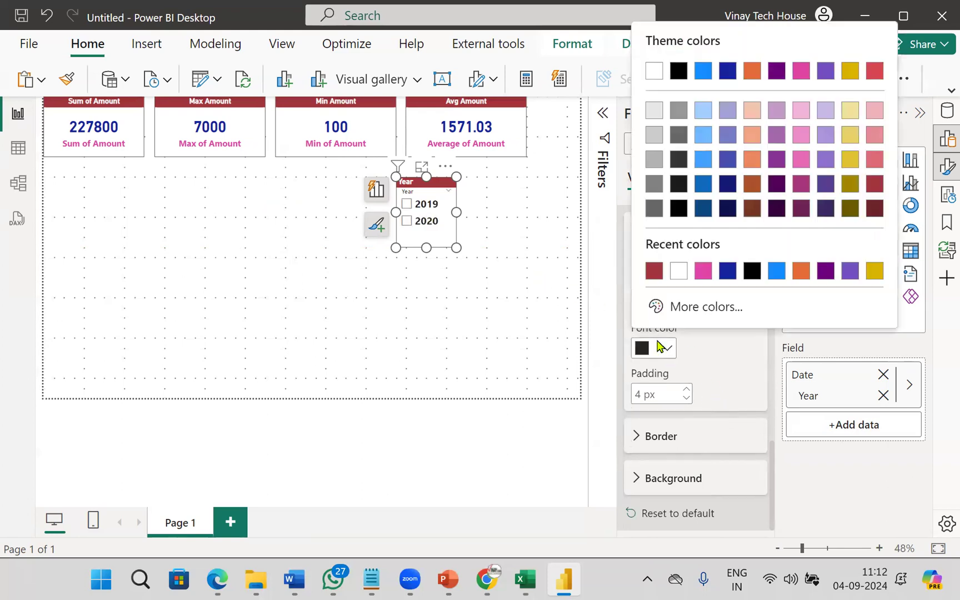
click(729, 273)
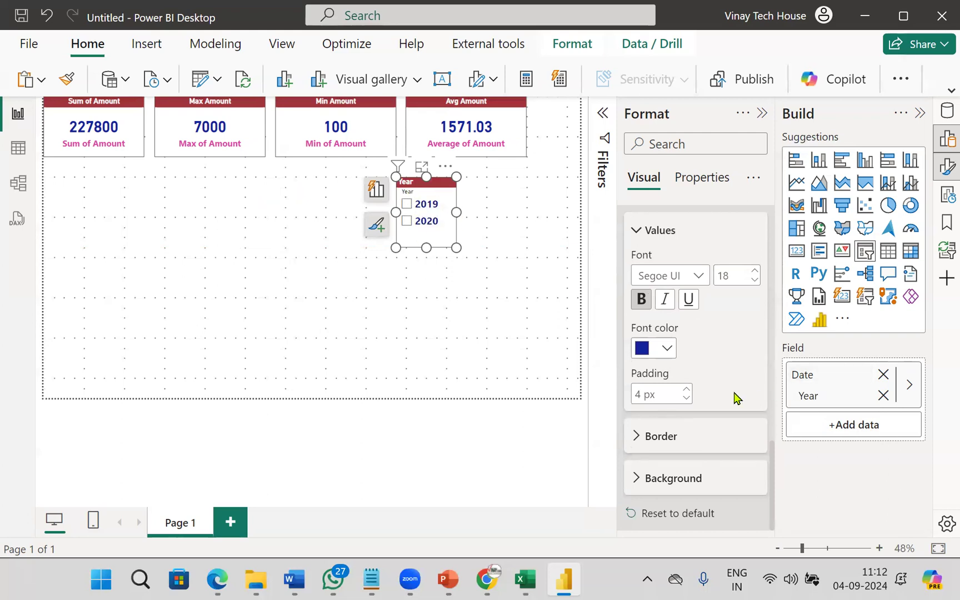
scroll(734, 400, up, 3)
click(747, 329)
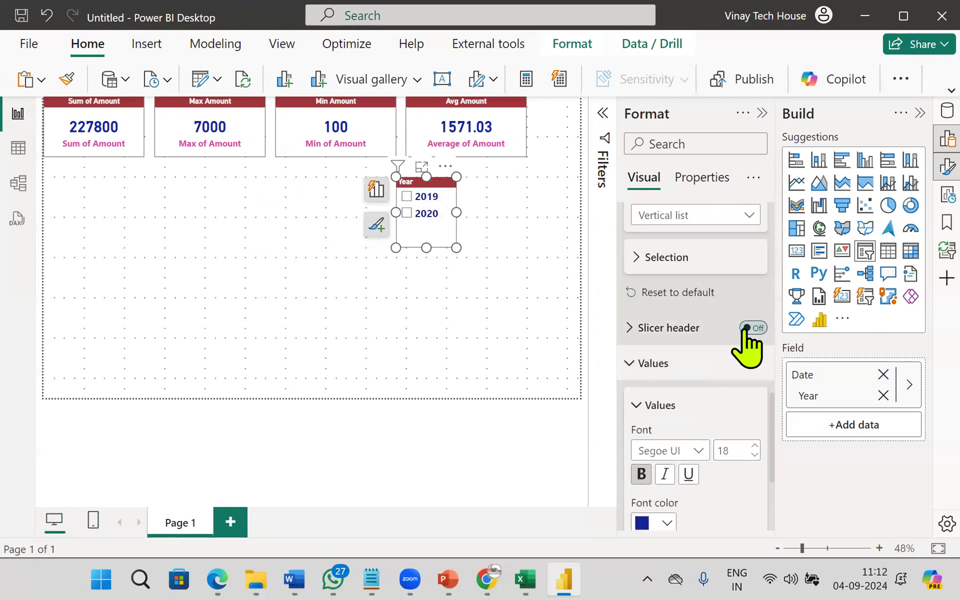
- Turn on the Year slicer's visual border and shorten the slicer to a height of about 120
click(431, 253)
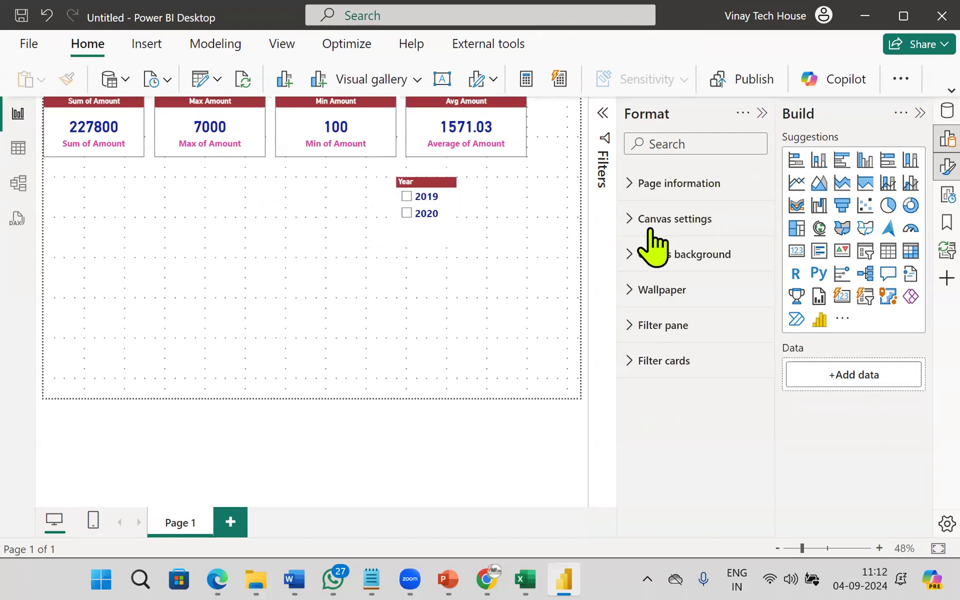
click(426, 214)
click(426, 214)
click(636, 221)
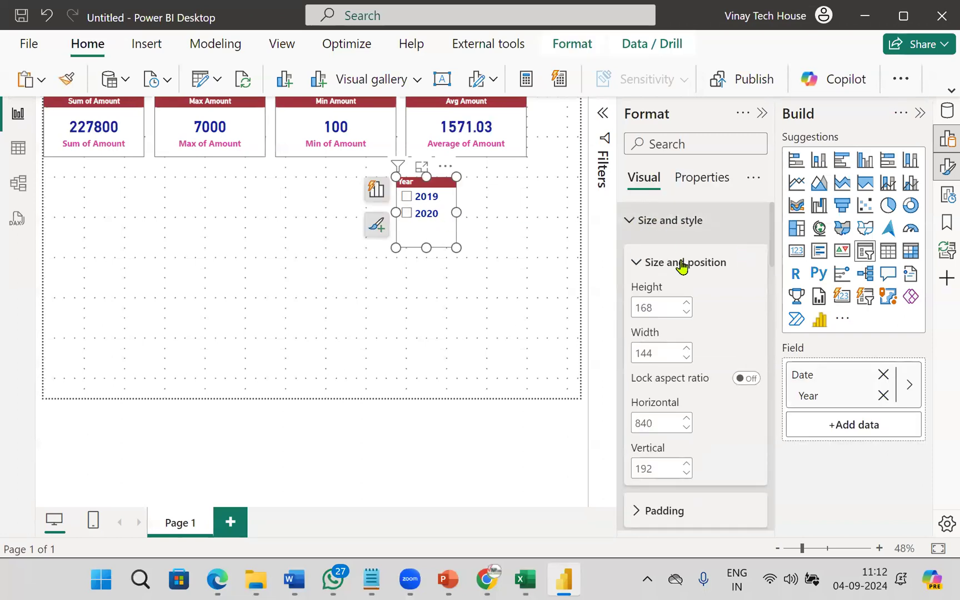
scroll(720, 349, down, 3)
click(750, 420)
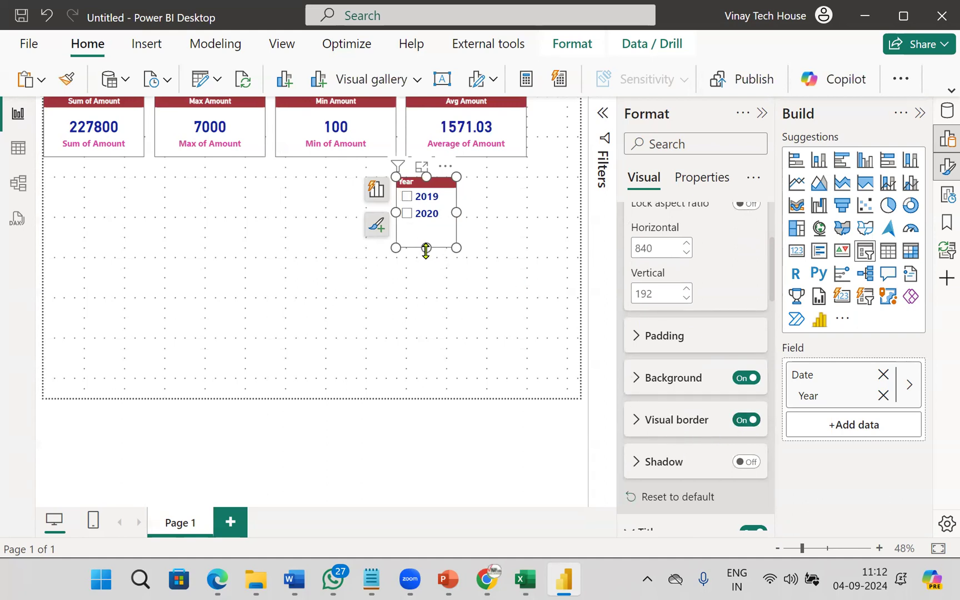
drag(426, 247, 426, 232)
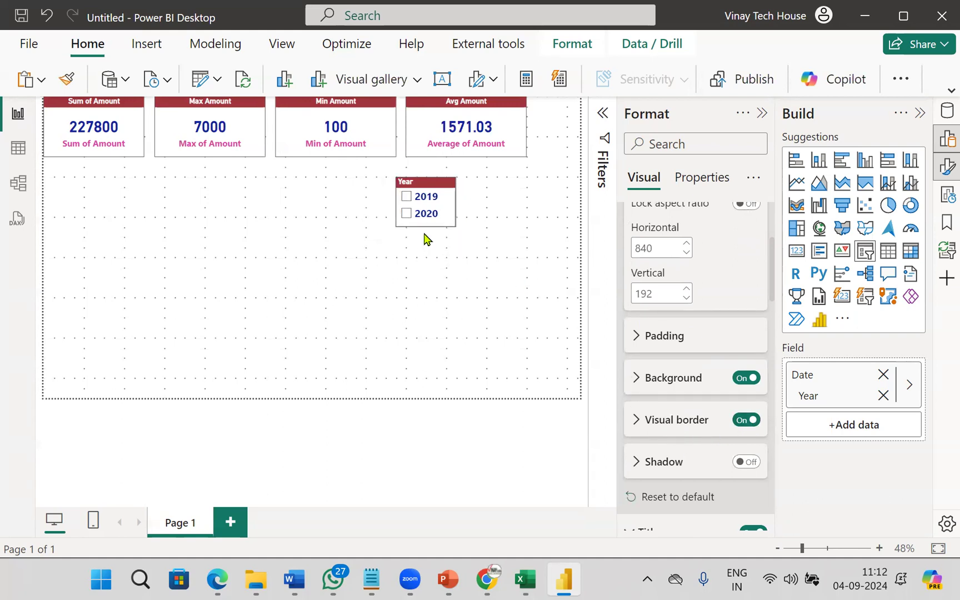
click(442, 326)
- Check the Amount cards with the Year slicer set to 2019 and to 2020, and clear the selection
click(407, 196)
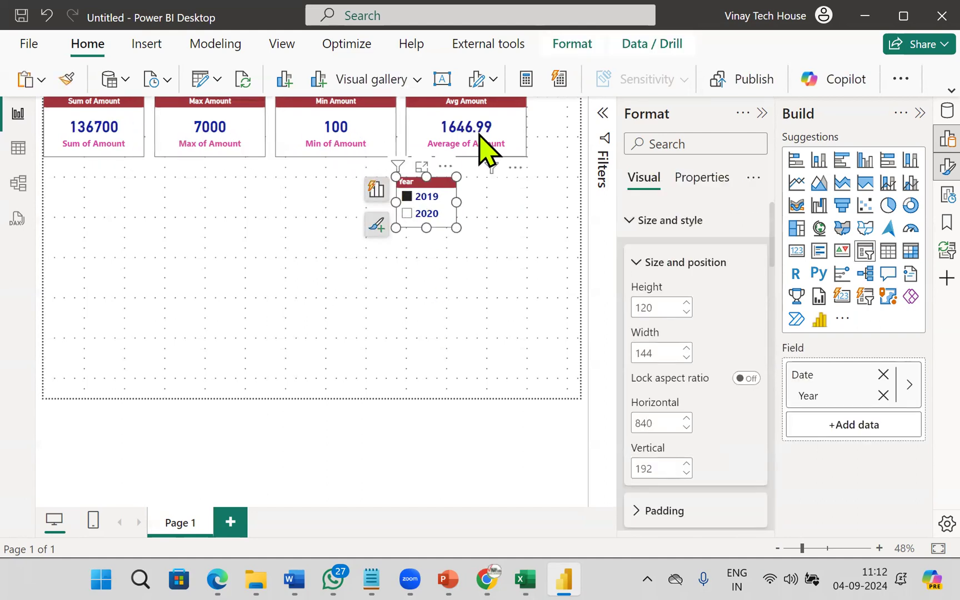
click(428, 214)
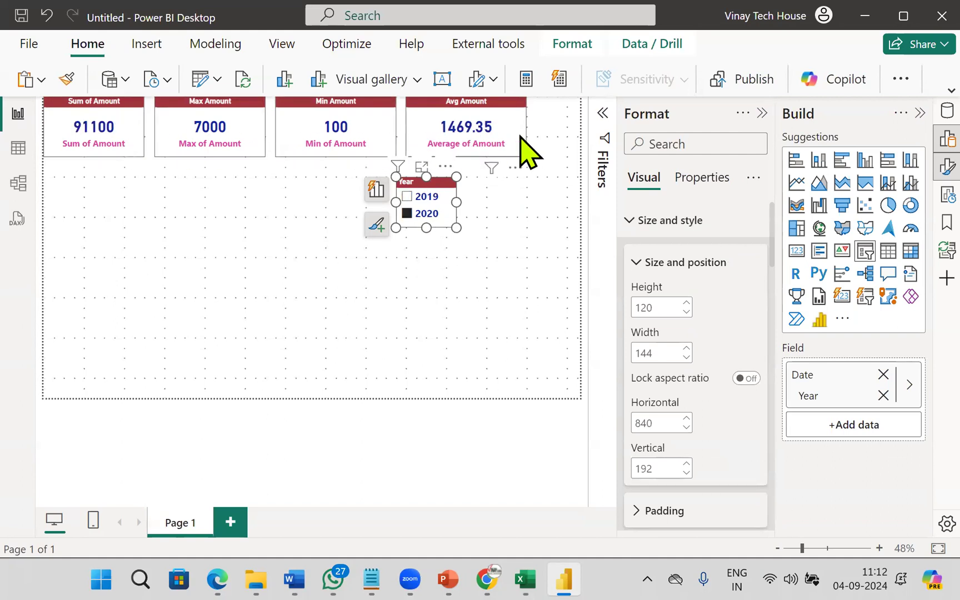
click(407, 213)
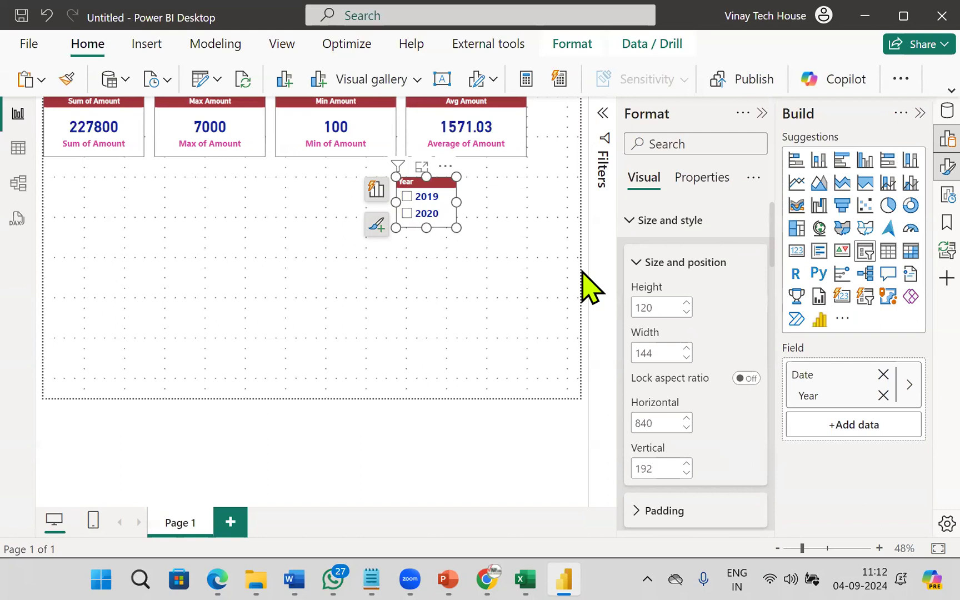
click(402, 336)
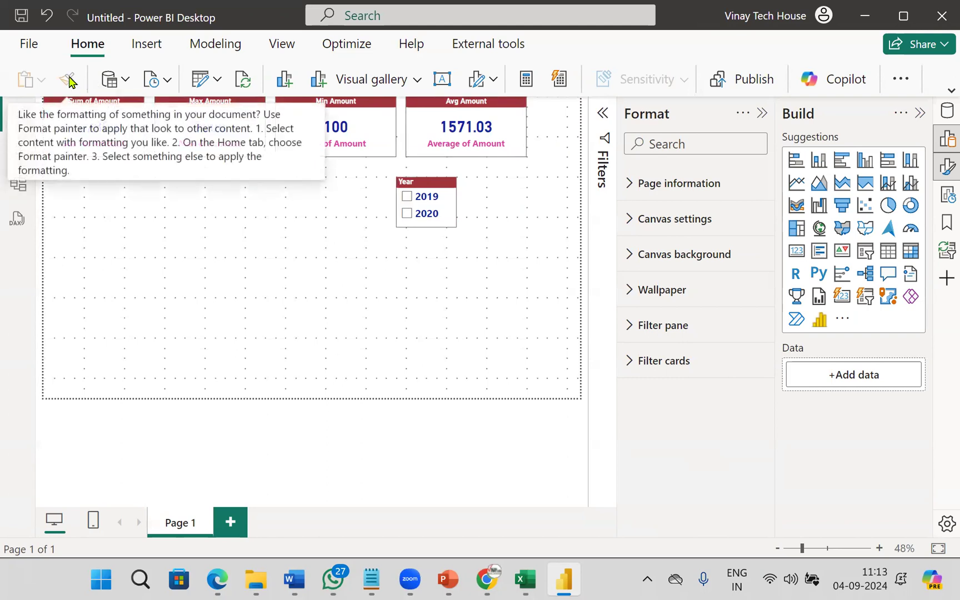
- Duplicate the Year slicer and place the copy beside the original, at about 1008 horizontal and 192 vertical
click(447, 231)
click(303, 303)
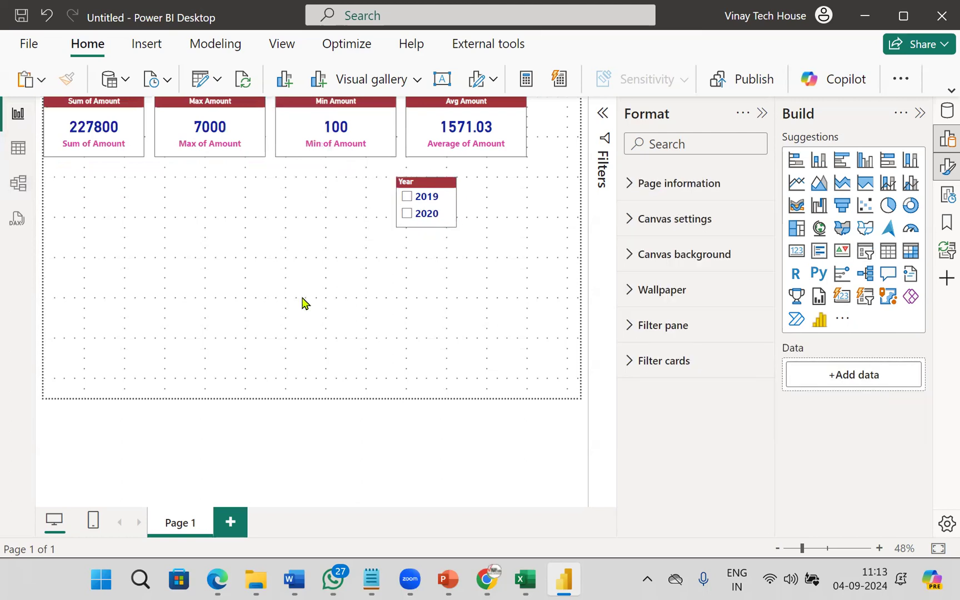
key(ctrl+v)
drag(448, 232, 514, 227)
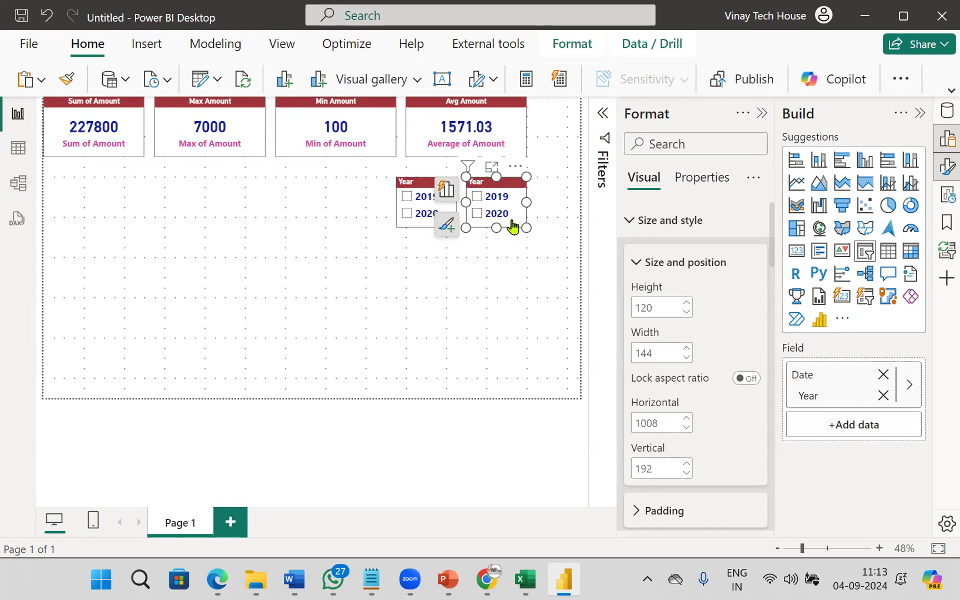
- Replace the copied slicer's field with the Month level of the Date hierarchy and stretch it to about 456 high
click(883, 375)
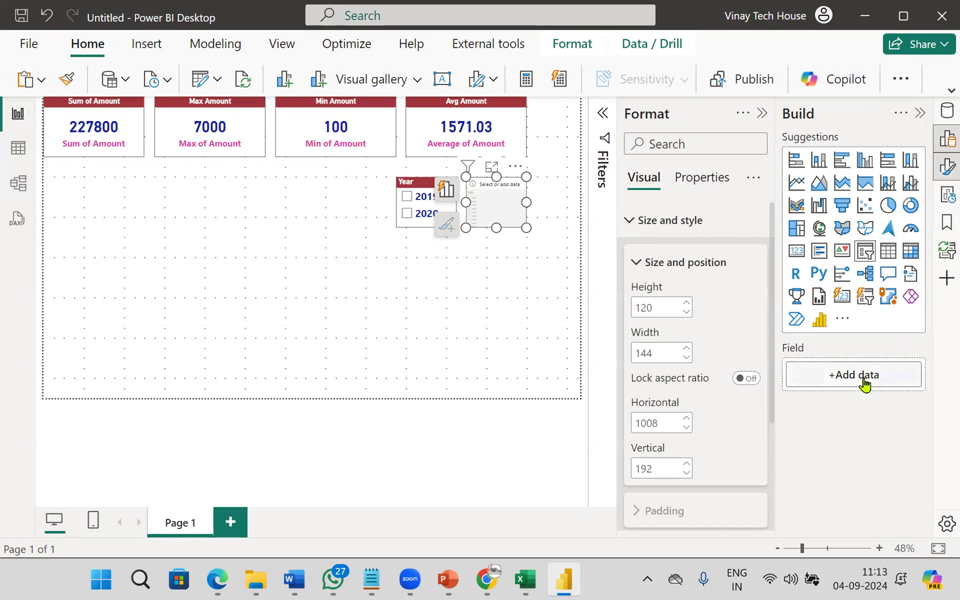
click(864, 384)
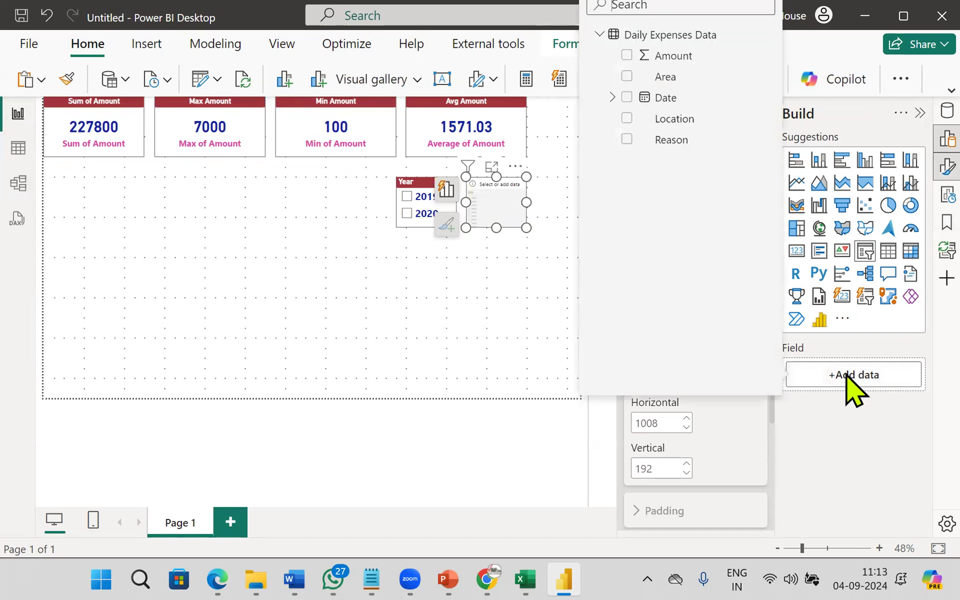
click(613, 99)
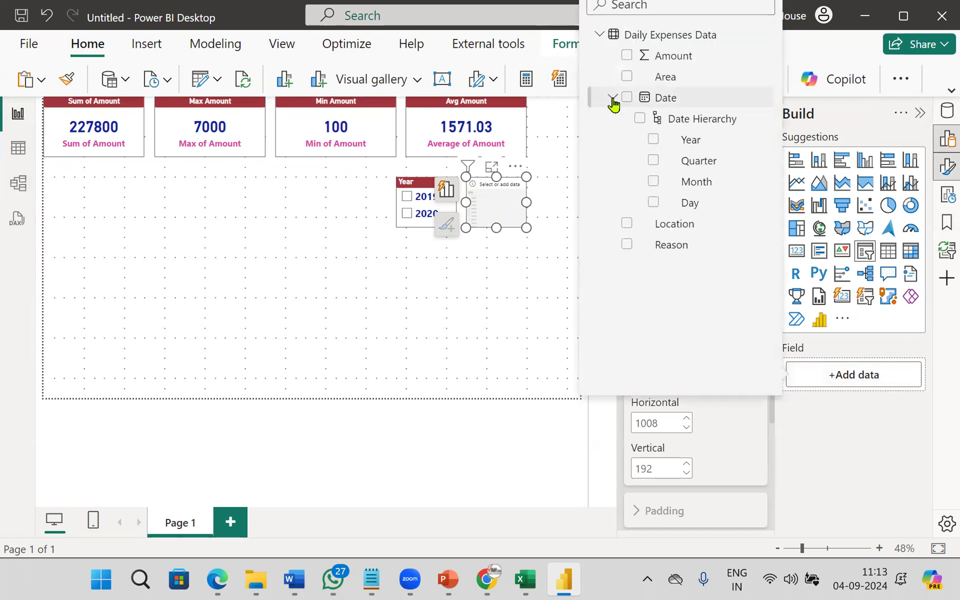
click(654, 183)
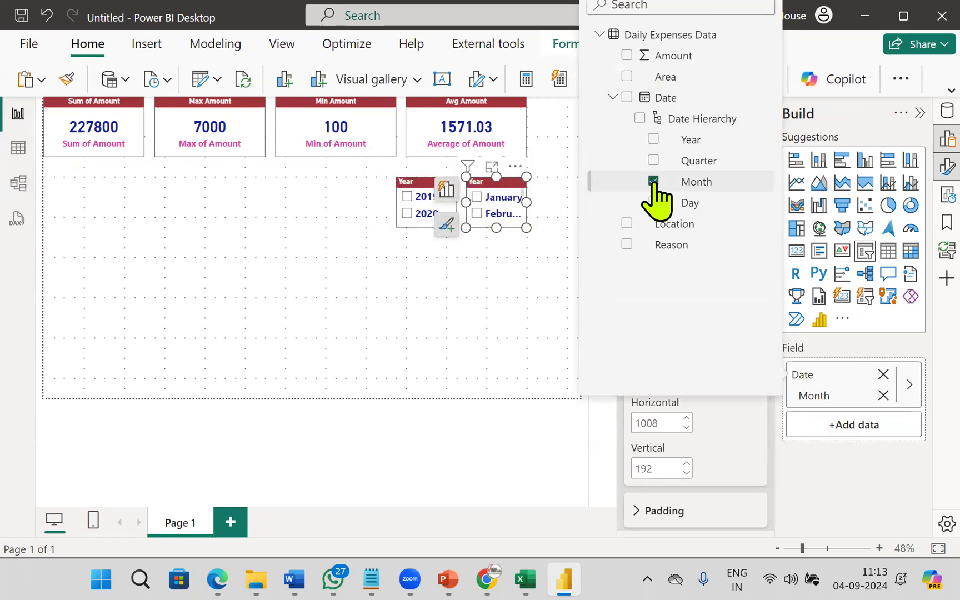
click(465, 310)
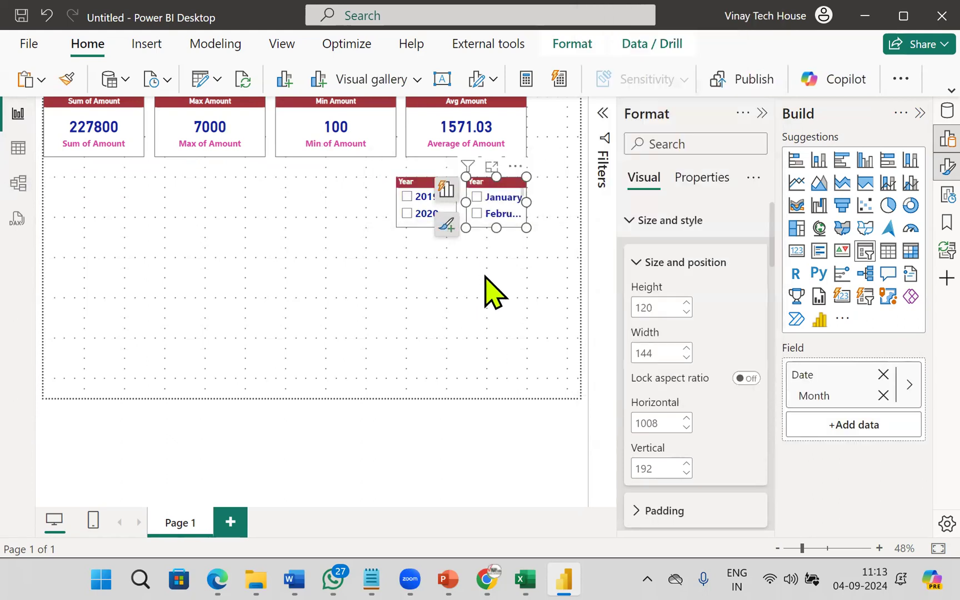
drag(496, 227, 484, 369)
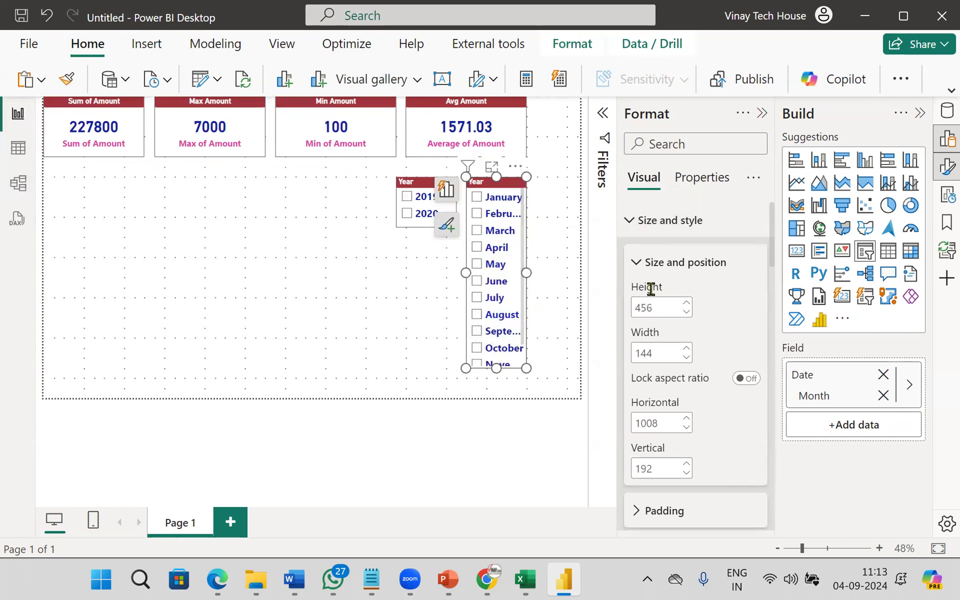
- Filter the month slicer at visual level to only July and August using basic filtering on Date - Month
click(635, 222)
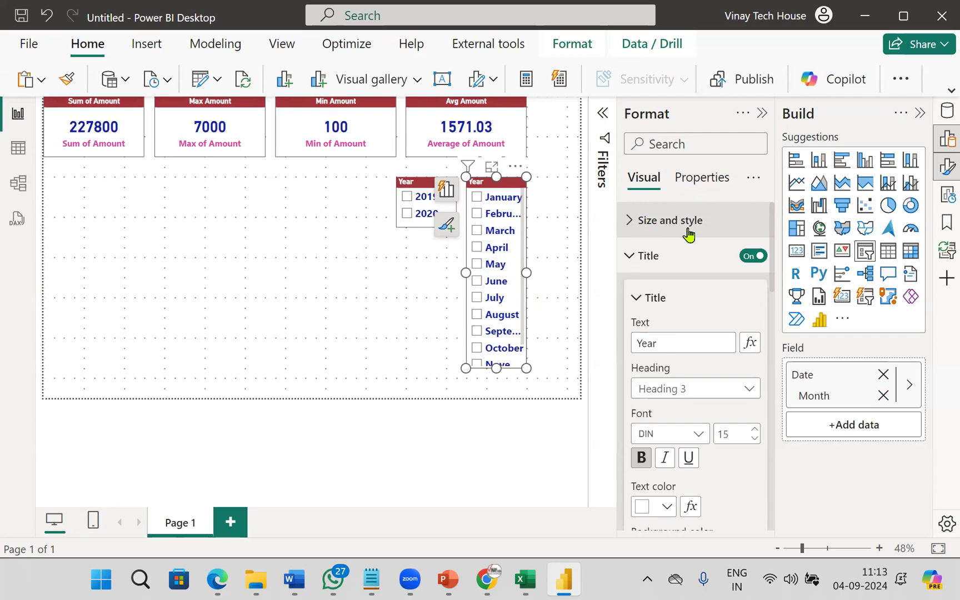
click(631, 258)
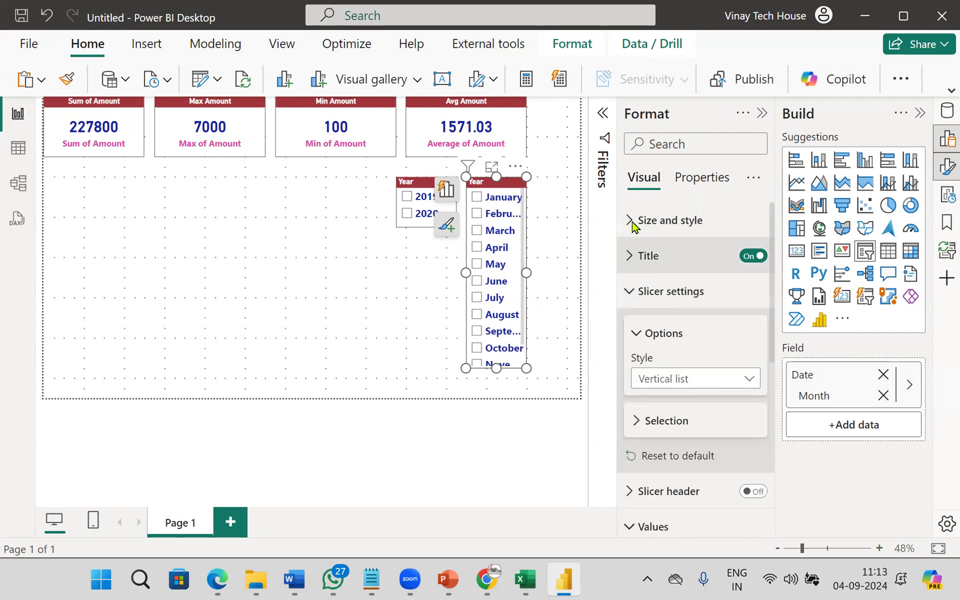
click(601, 113)
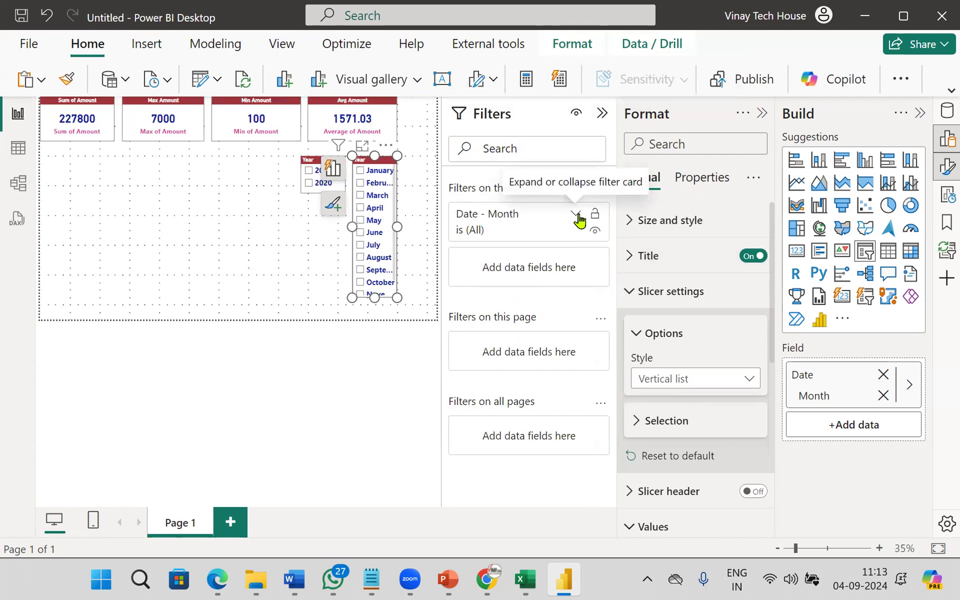
click(575, 214)
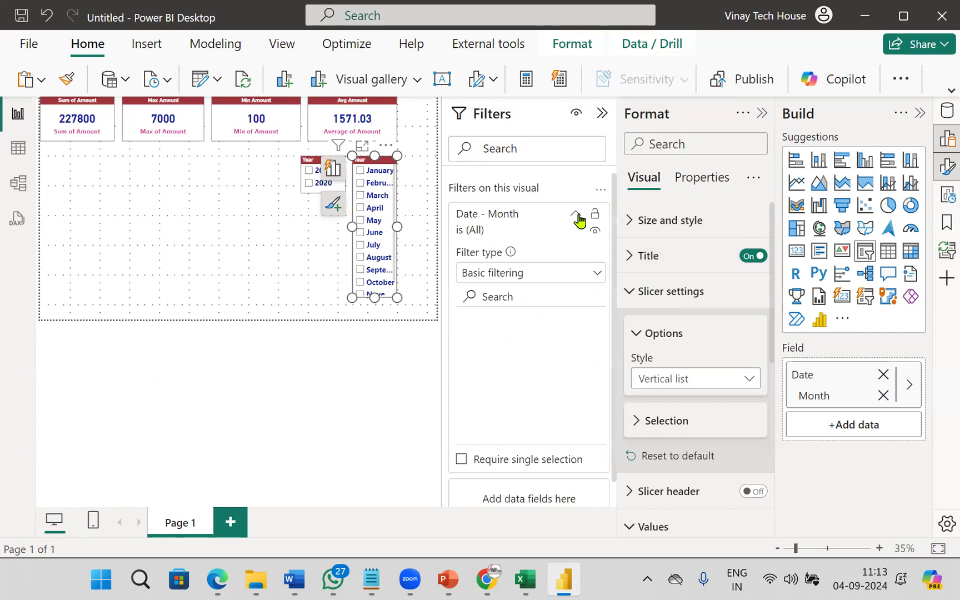
scroll(536, 393, down, 2)
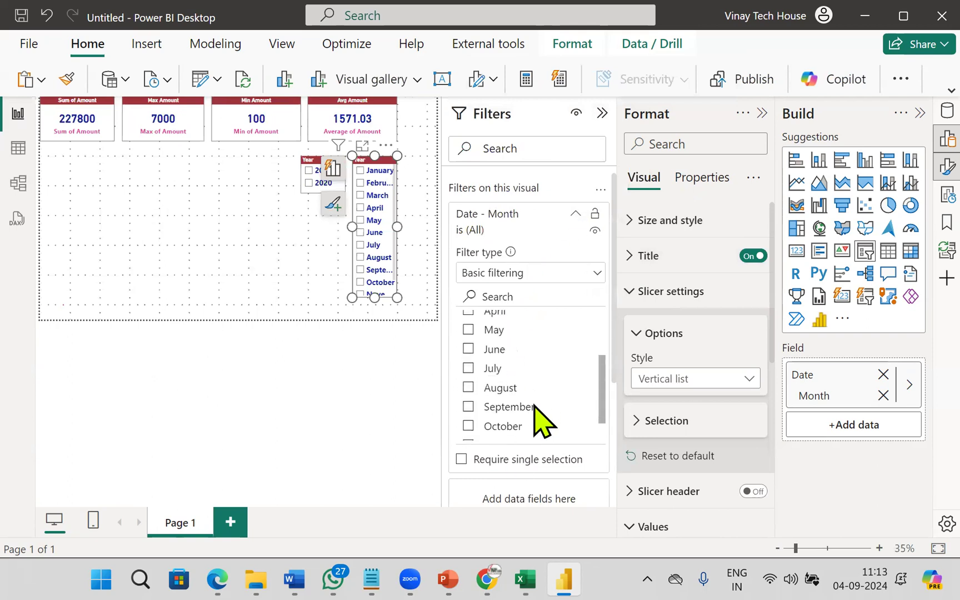
click(468, 368)
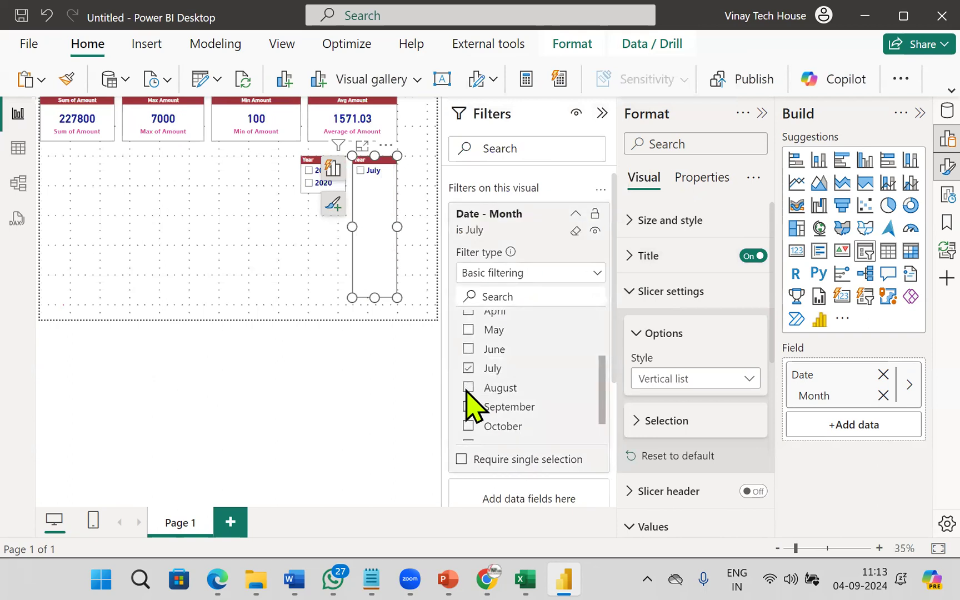
click(468, 388)
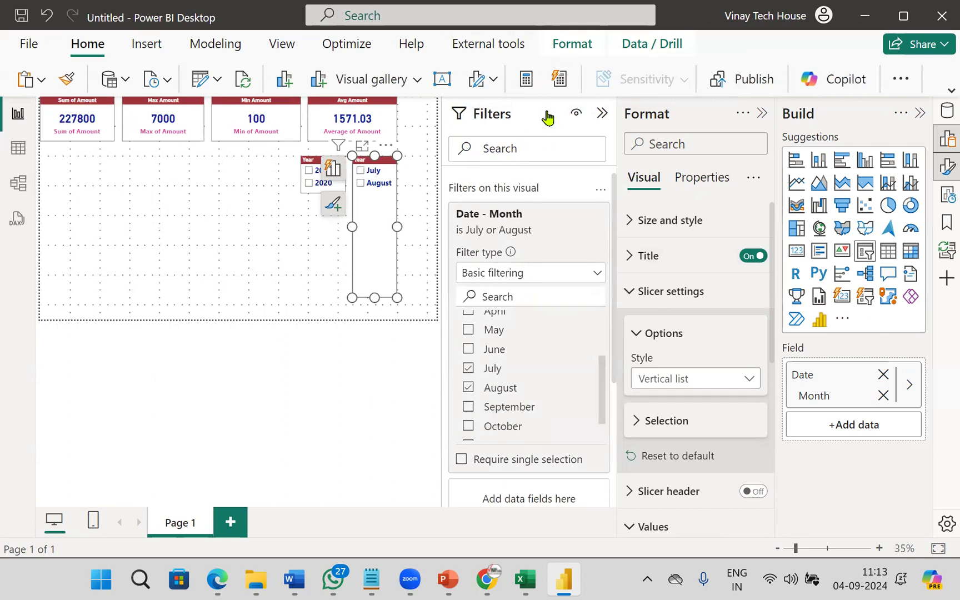
- Shrink the month slicer to the height of the neighbouring Year slicer and set its slicer style to Tile
drag(373, 298, 384, 201)
click(387, 210)
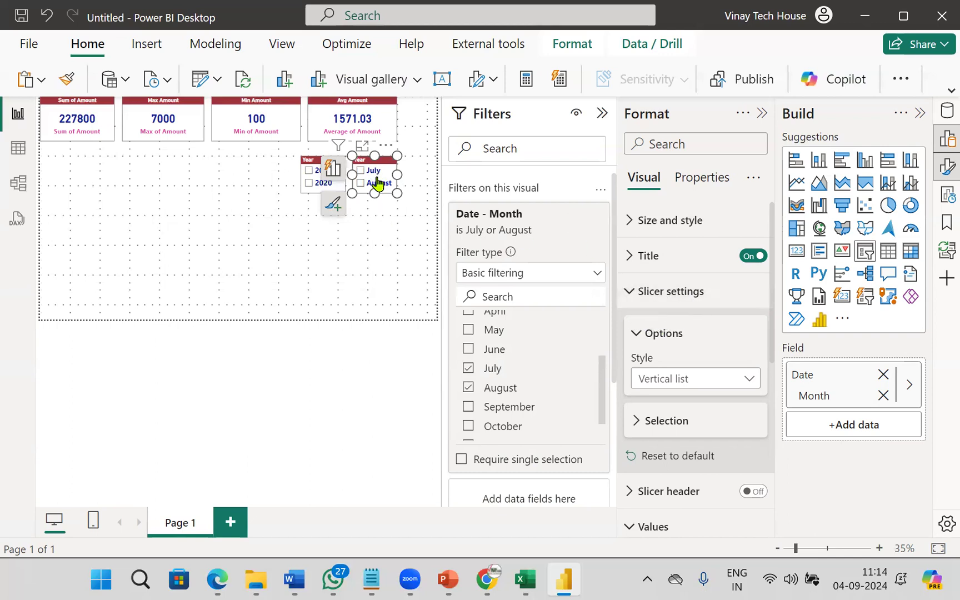
click(704, 378)
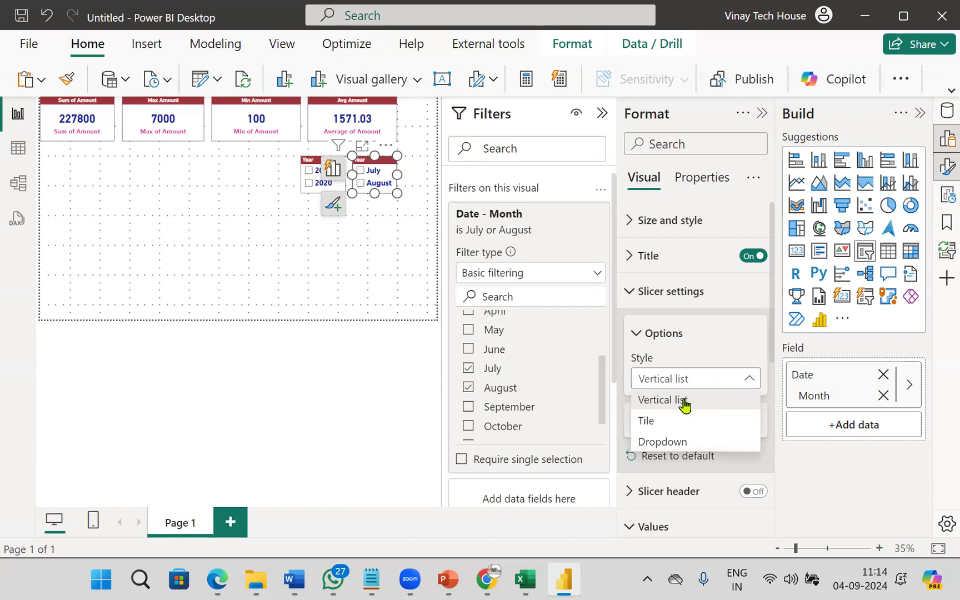
click(666, 425)
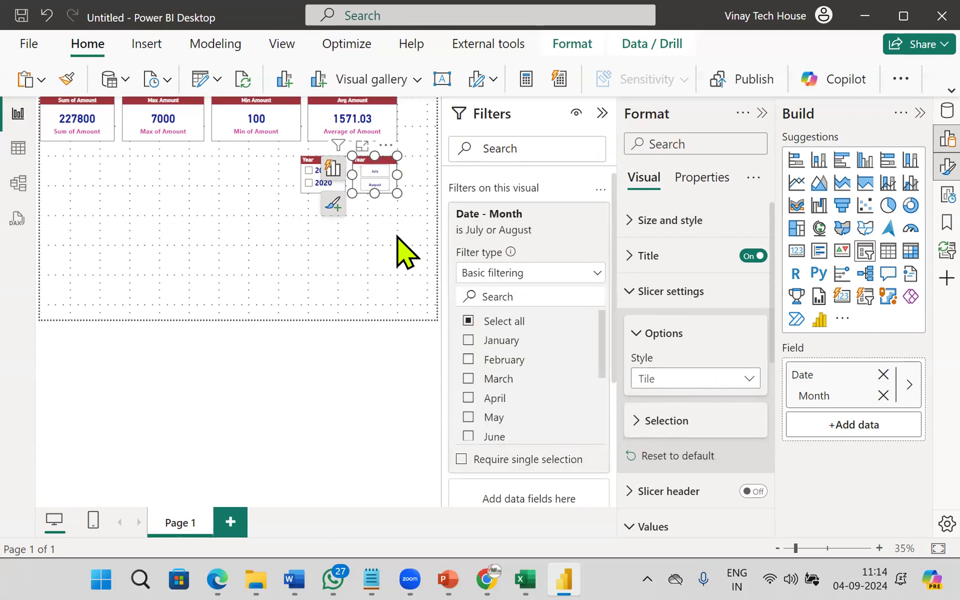
click(398, 238)
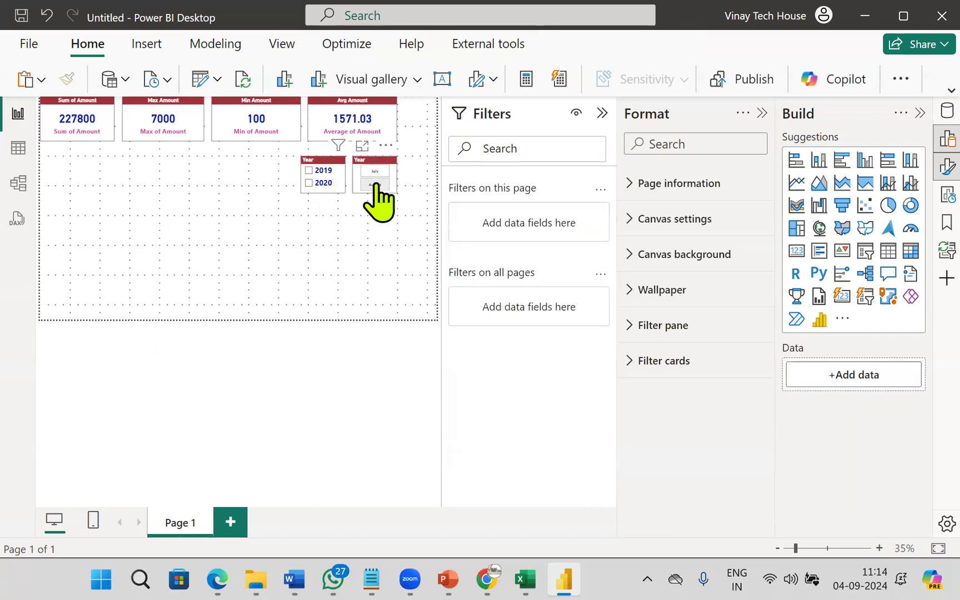
- Check the Amount cards for August, for July, and for July combined with 2020, and clear the slicer selections
click(601, 114)
click(763, 114)
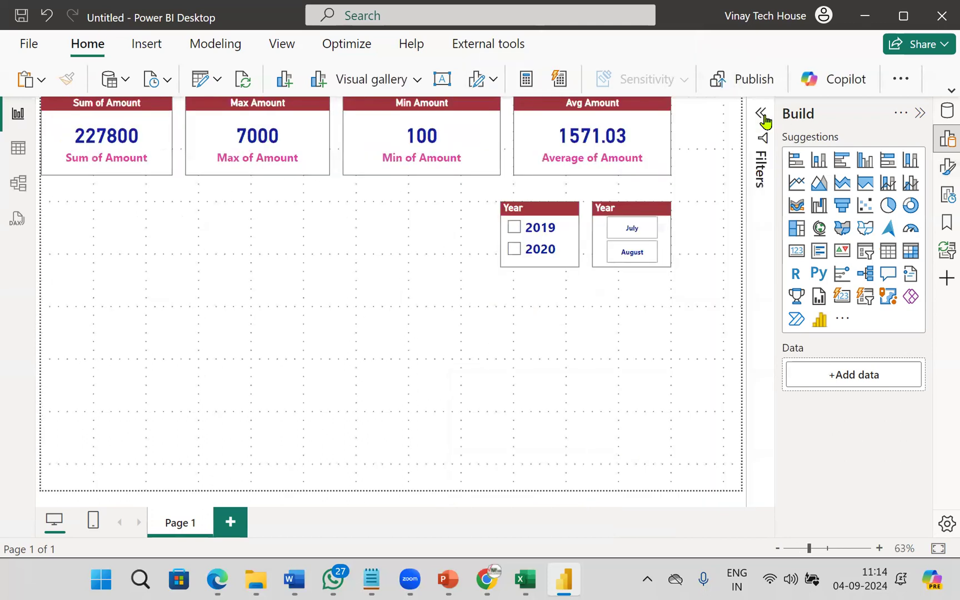
click(632, 252)
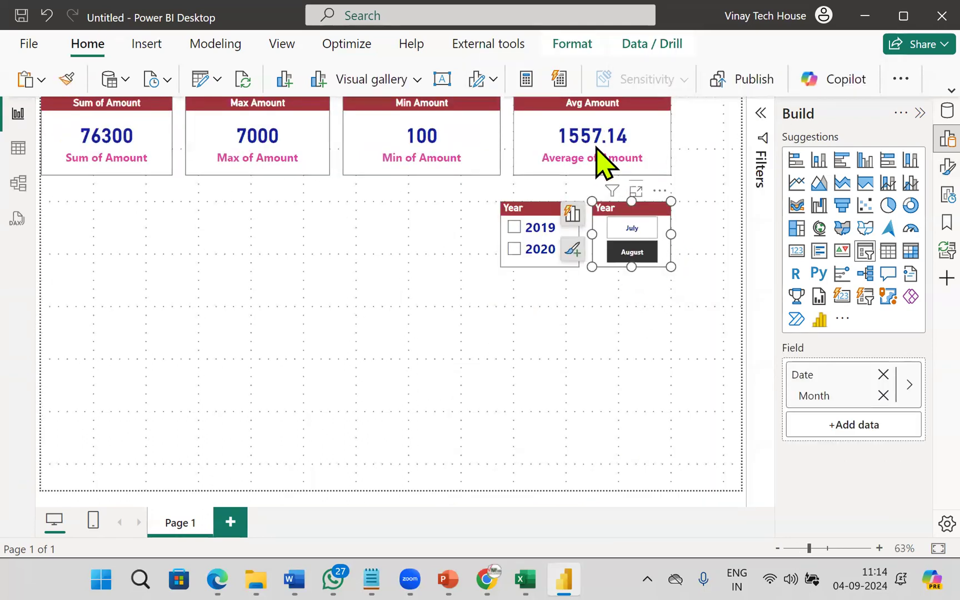
click(632, 228)
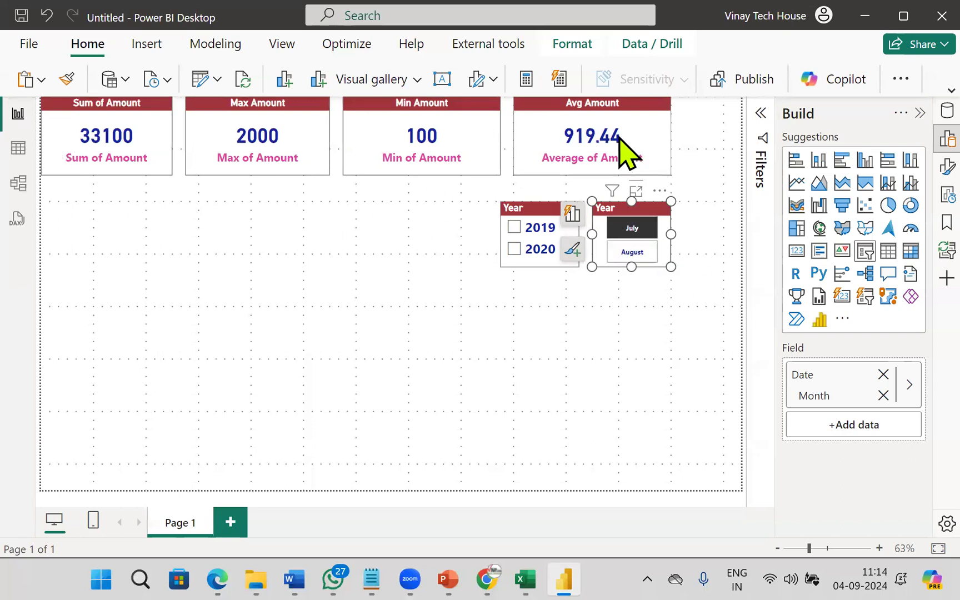
ctrl+click(522, 253)
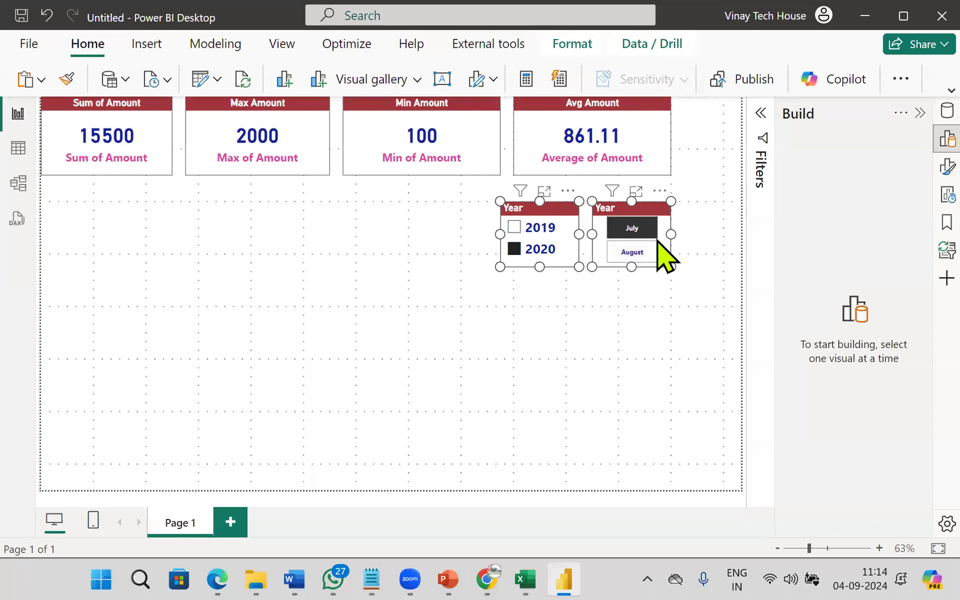
click(522, 260)
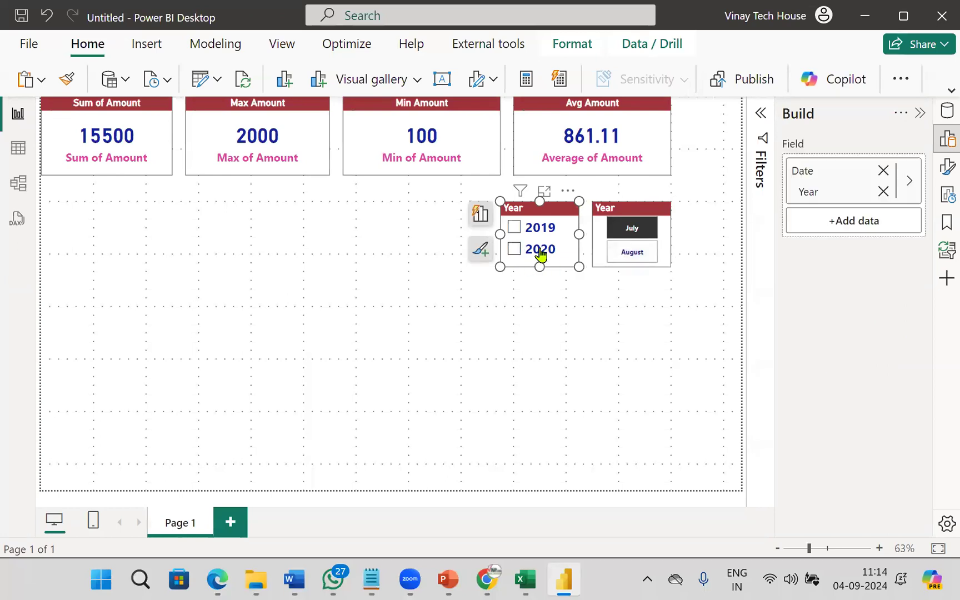
click(631, 236)
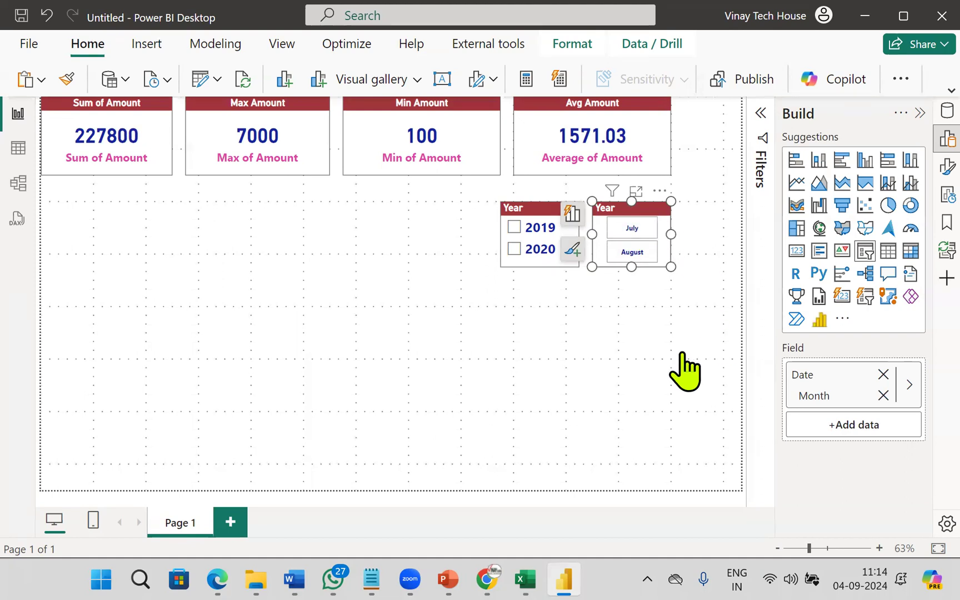
- Insert an empty stacked bar chart on the report page below the Amount cards
click(919, 114)
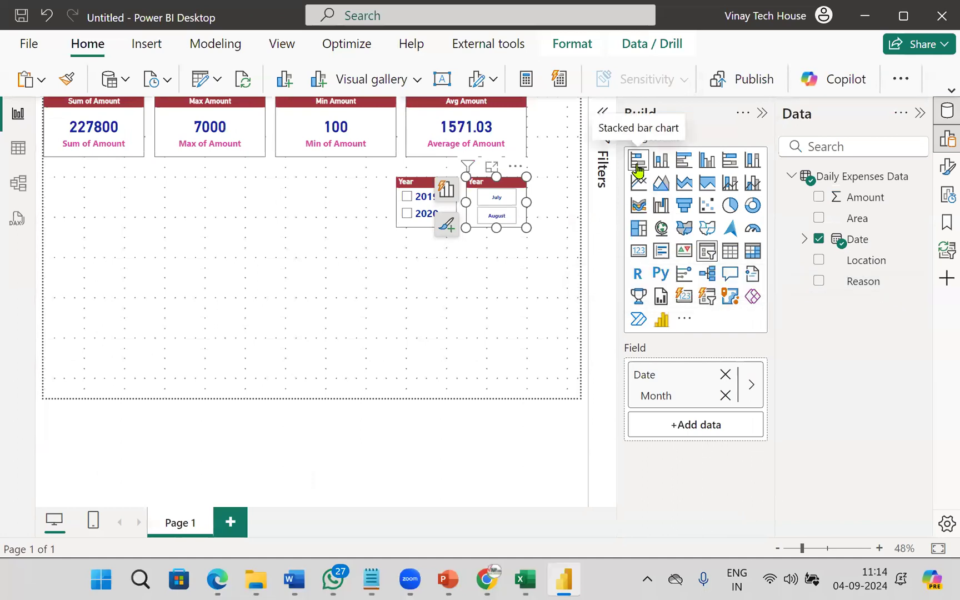
click(476, 300)
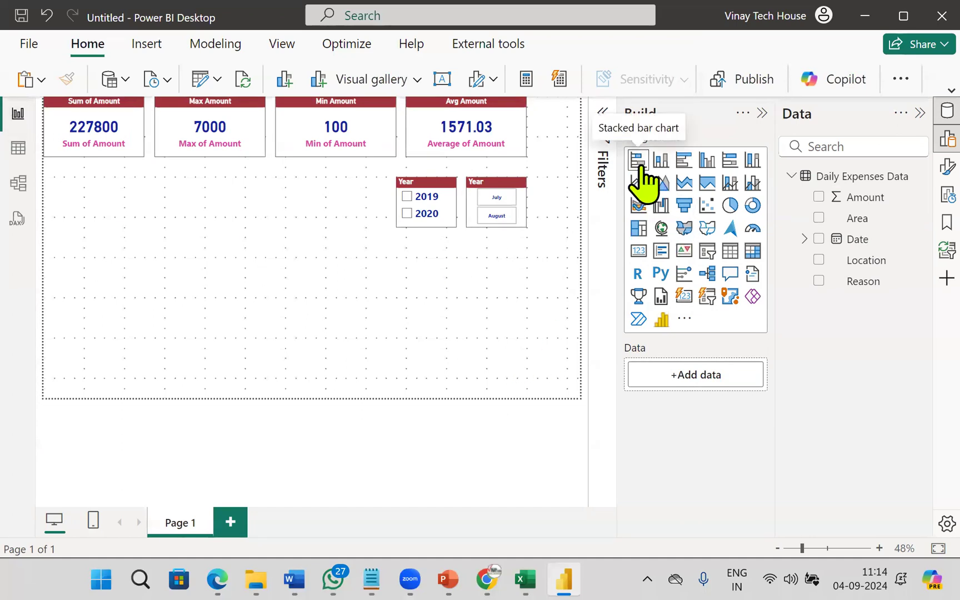
click(639, 160)
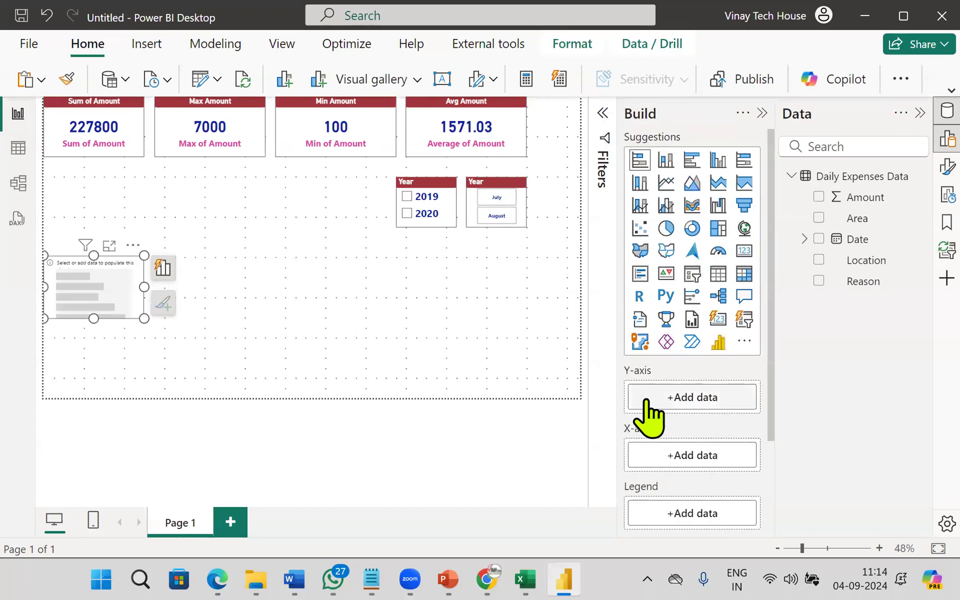
drag(38, 205, 27, 413)
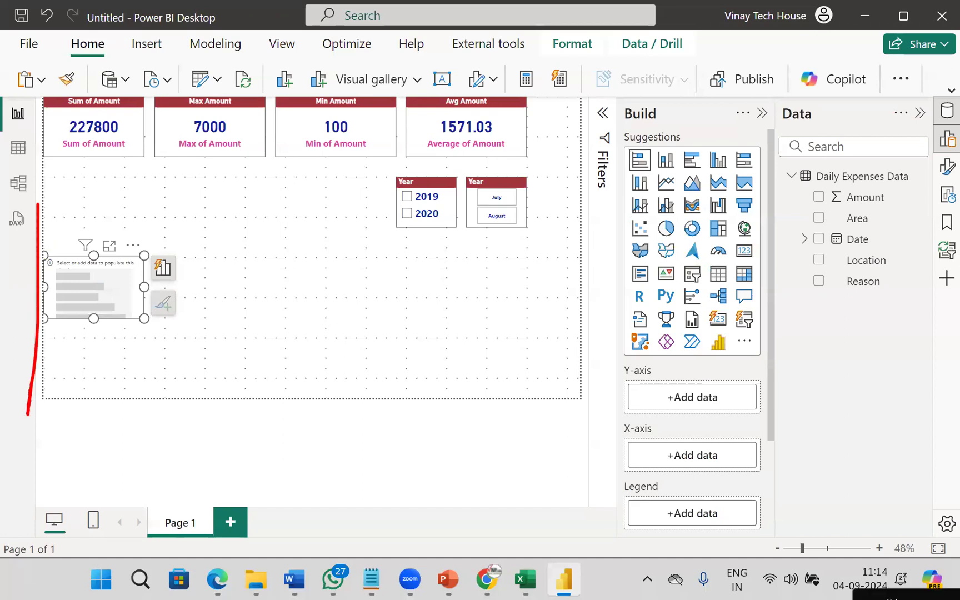
drag(49, 200, 44, 255)
drag(1, 349, 311, 351)
drag(164, 379, 224, 414)
drag(208, 377, 162, 423)
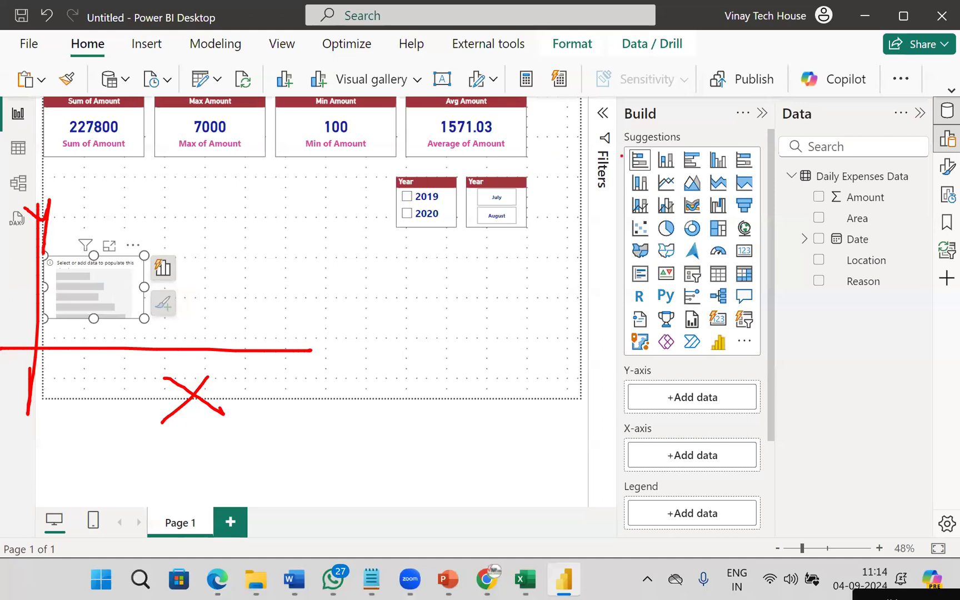
drag(6, 243, 31, 271)
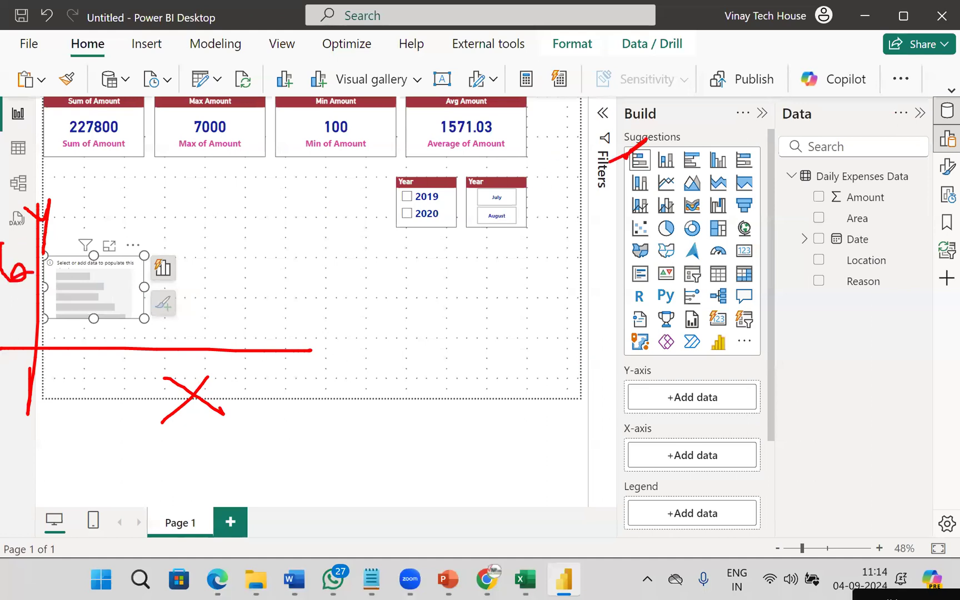
drag(107, 397, 167, 392)
mouse_move(173, 380)
mouse_down()
mouse_move(176, 389)
mouse_move(222, 390)
mouse_up()
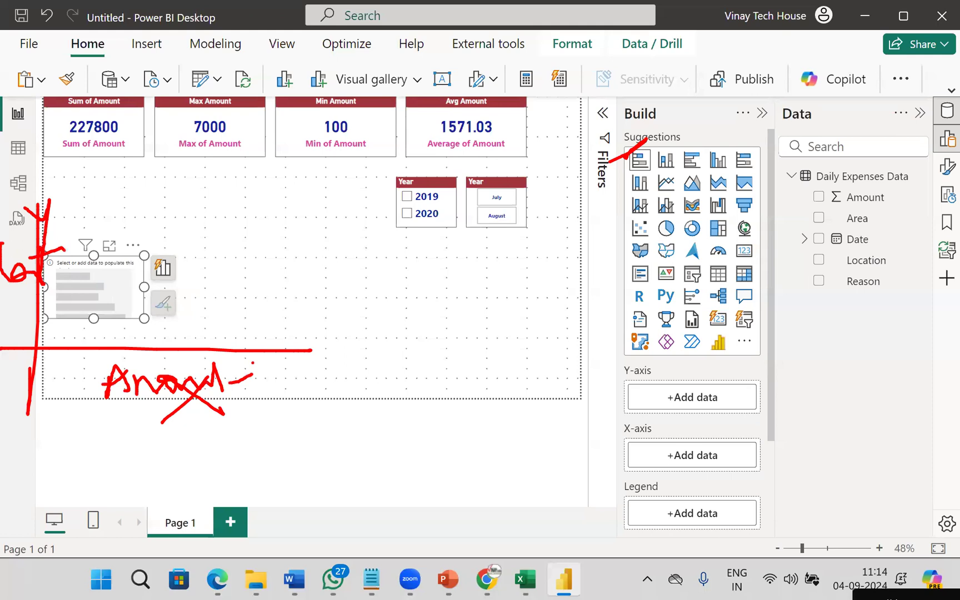
key(Escape)
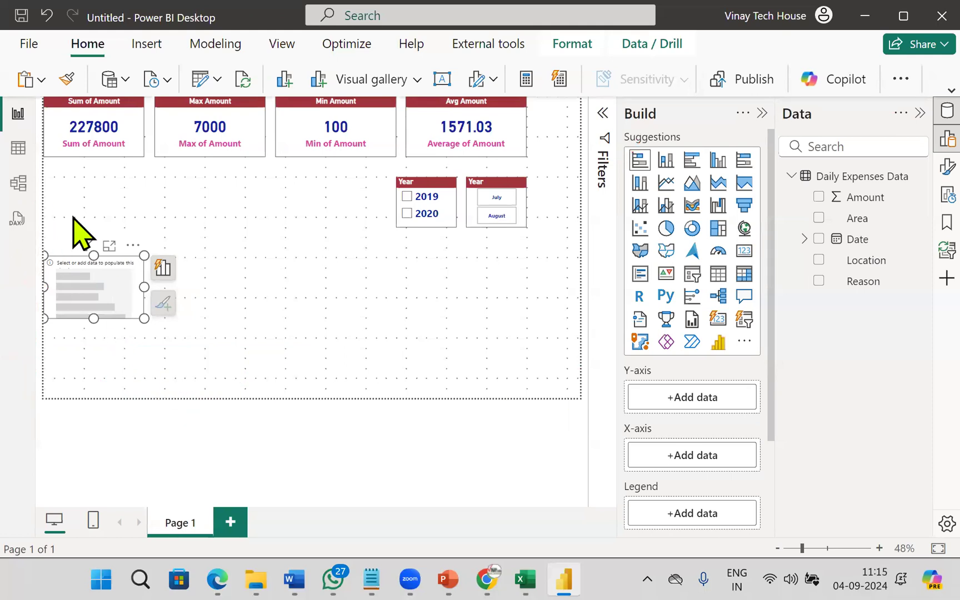
- Plot Reason on the Y-axis against Amount on the X-axis and enlarge the bar chart toward the page's lower edge
click(687, 397)
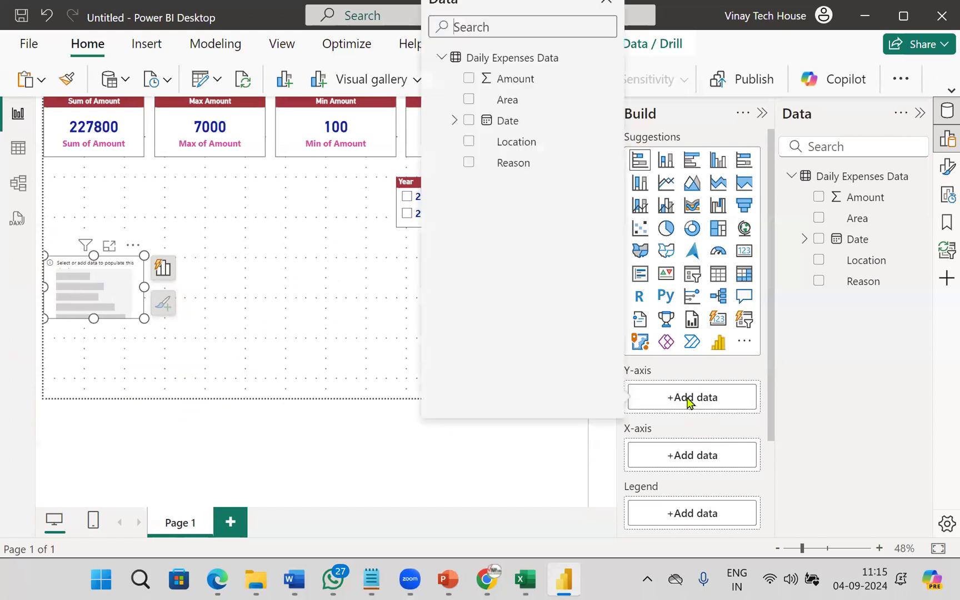
click(468, 163)
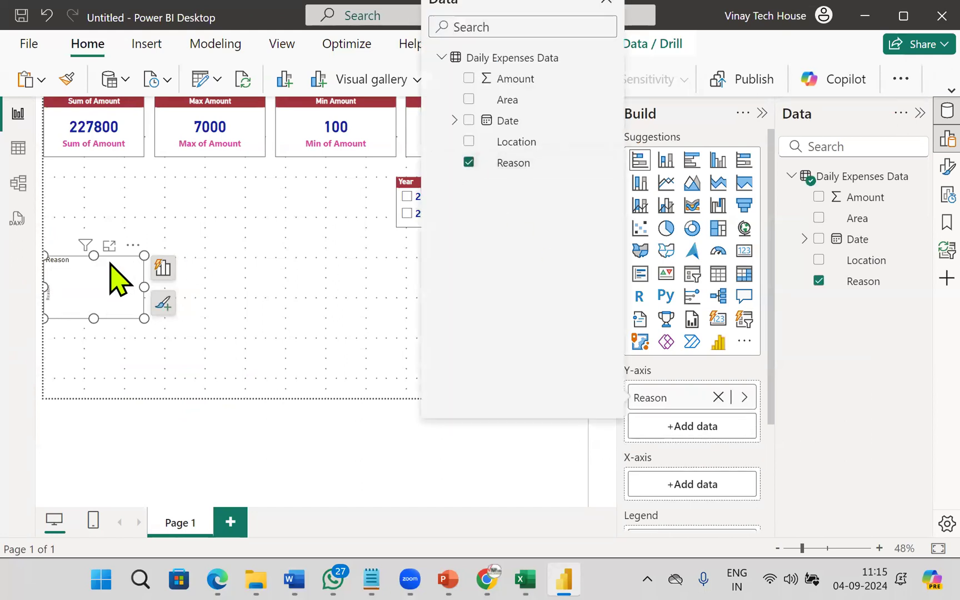
click(682, 487)
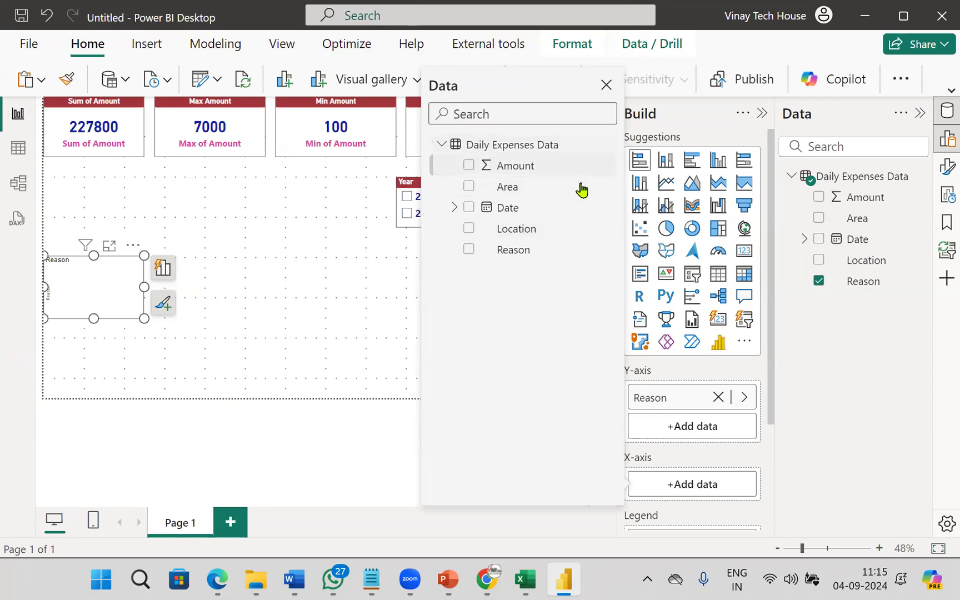
click(469, 167)
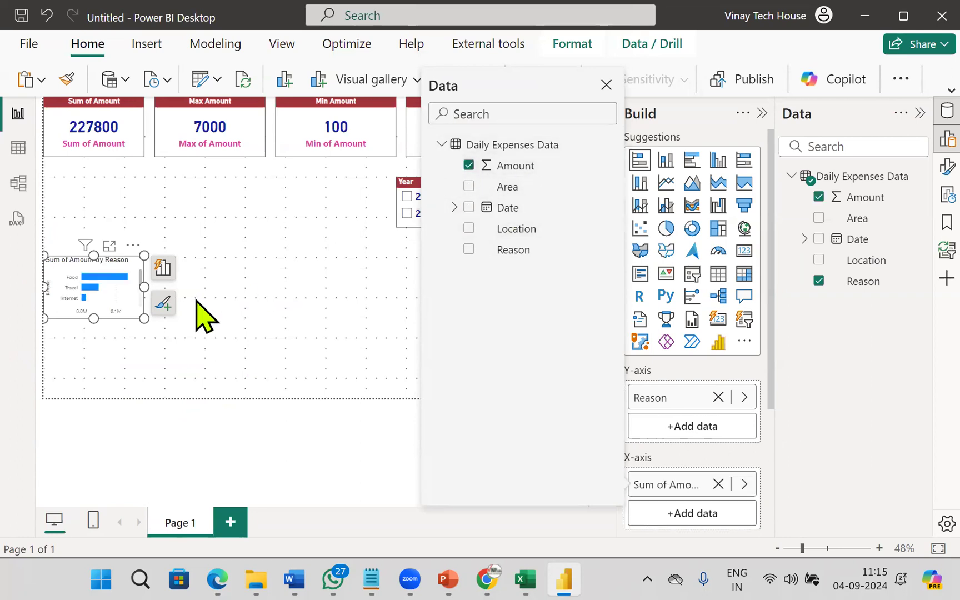
drag(143, 318, 203, 392)
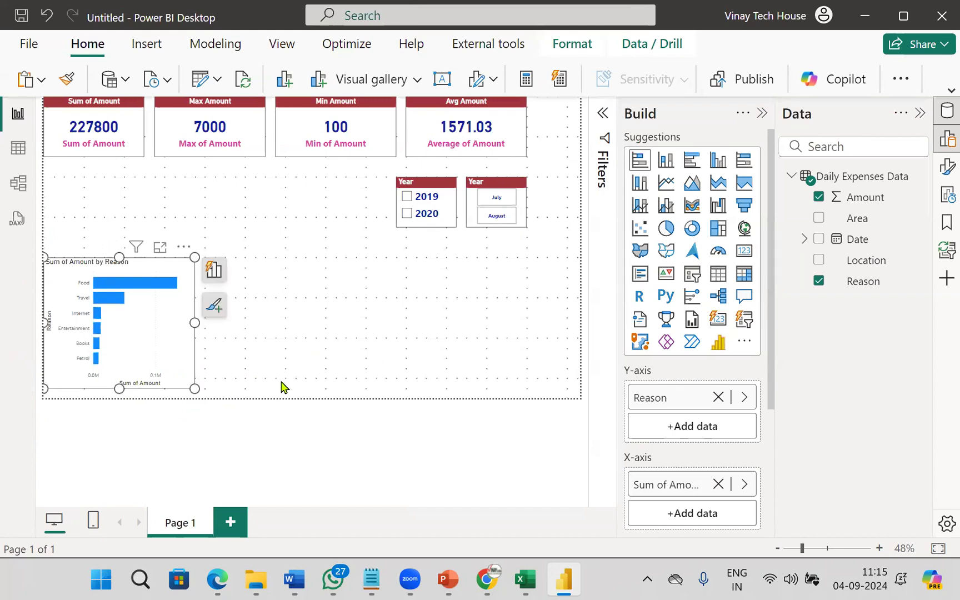
- Examine the summed amounts for Food, Travel and Internet in the bar chart's focus mode, and return to the report
click(160, 251)
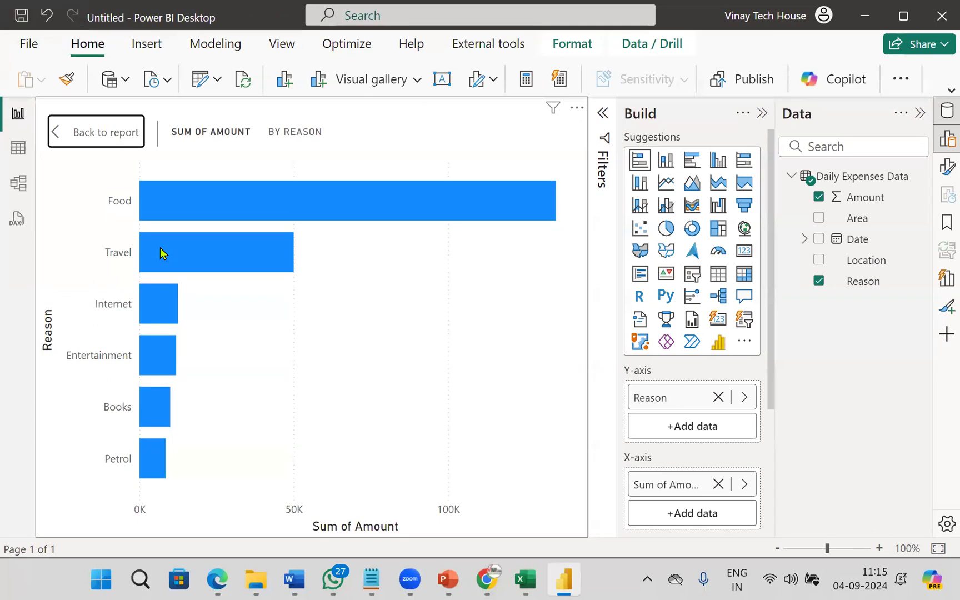
mouse_move(235, 205)
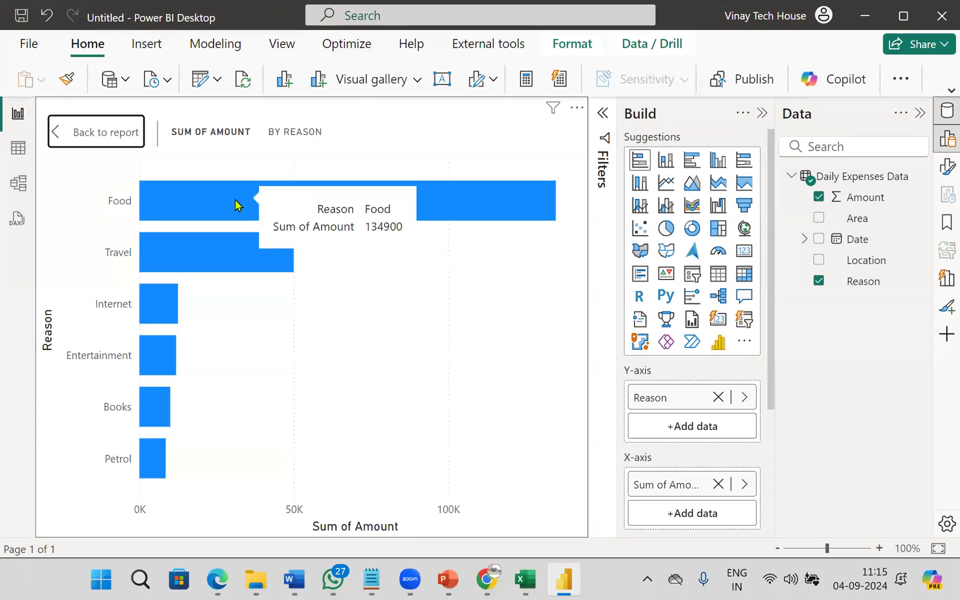
mouse_move(217, 249)
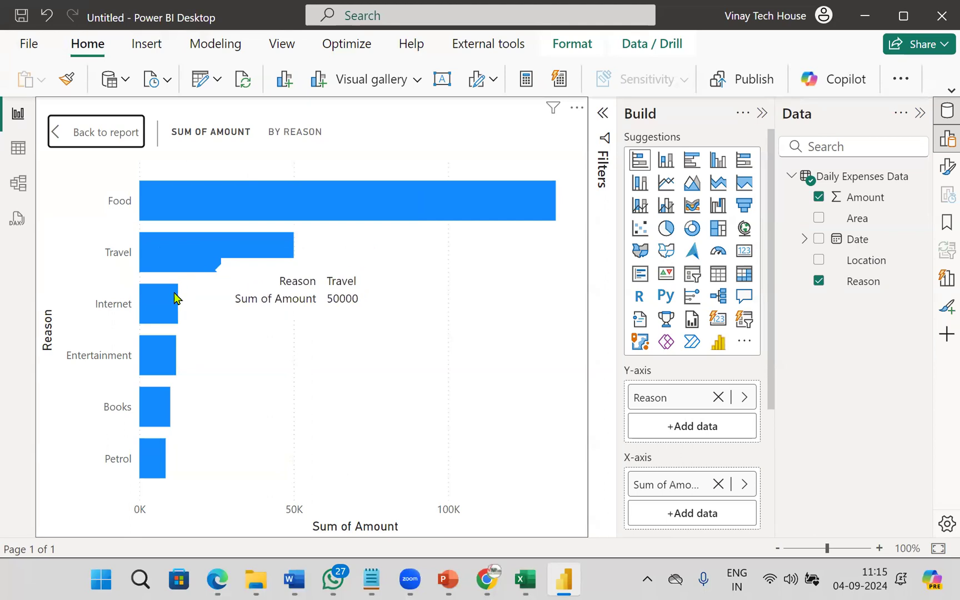
mouse_move(169, 310)
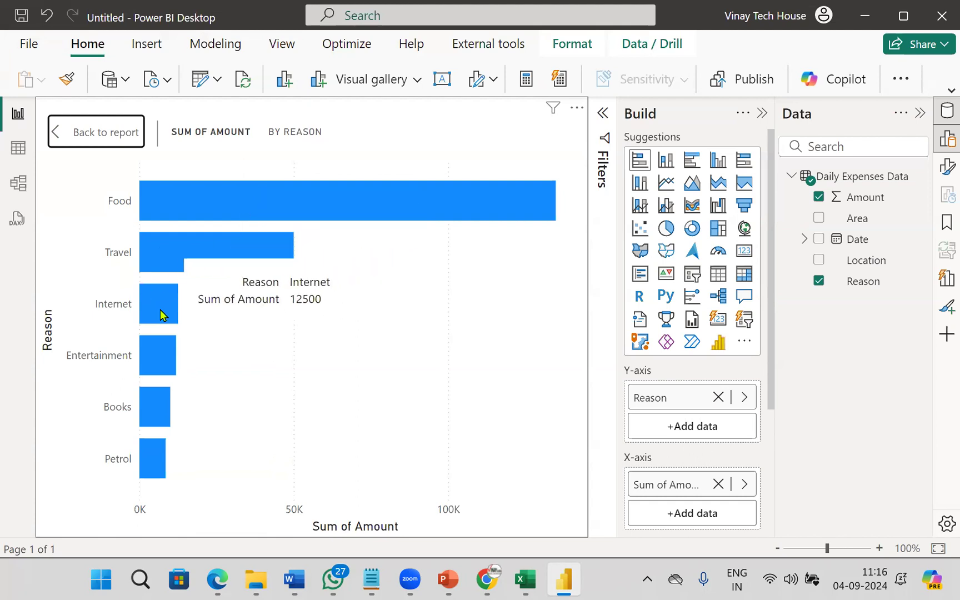
click(118, 143)
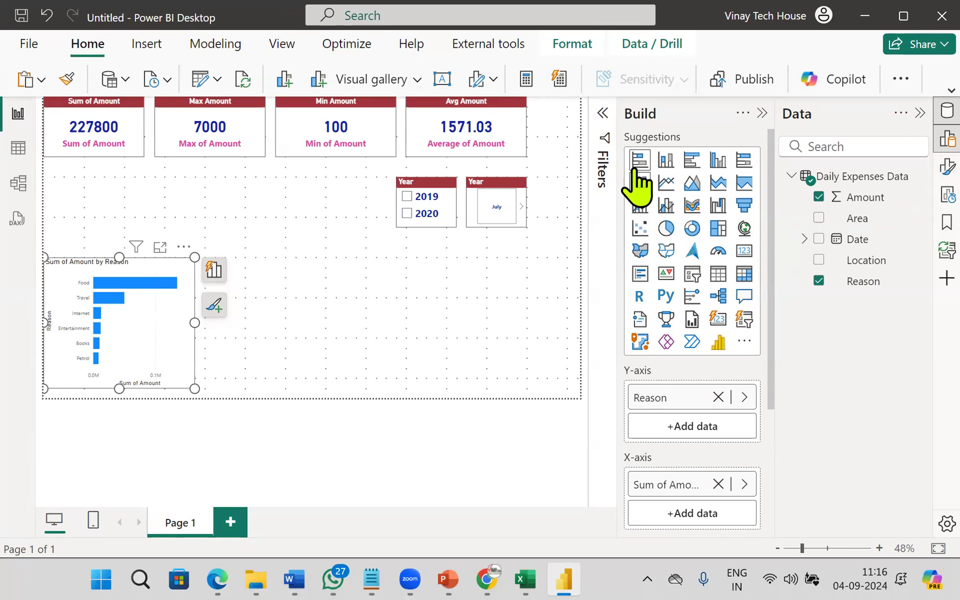
- Set the bar chart's title text to "Reason wise sum of amount" and make it bold
click(943, 167)
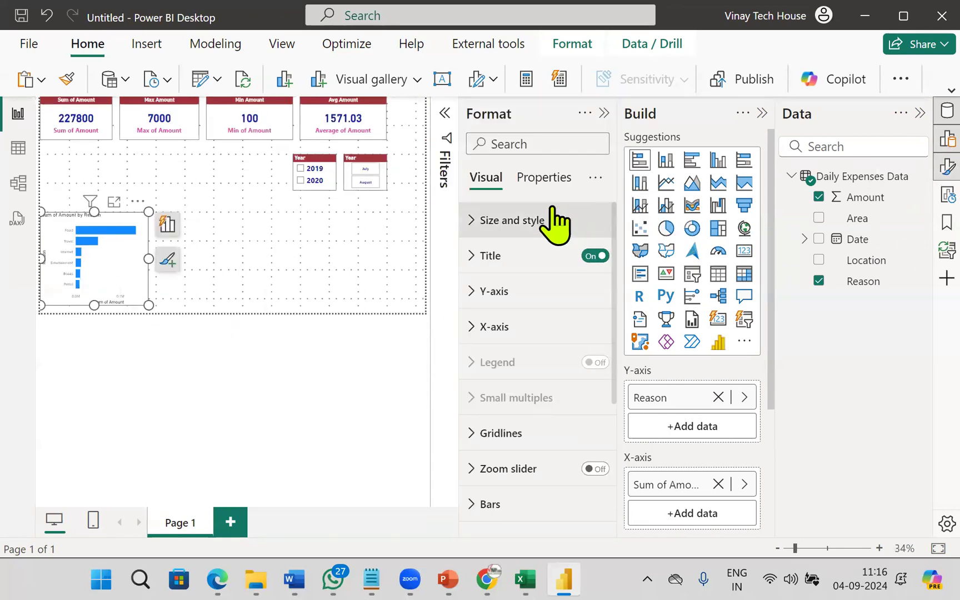
click(476, 225)
scroll(582, 353, down, 3)
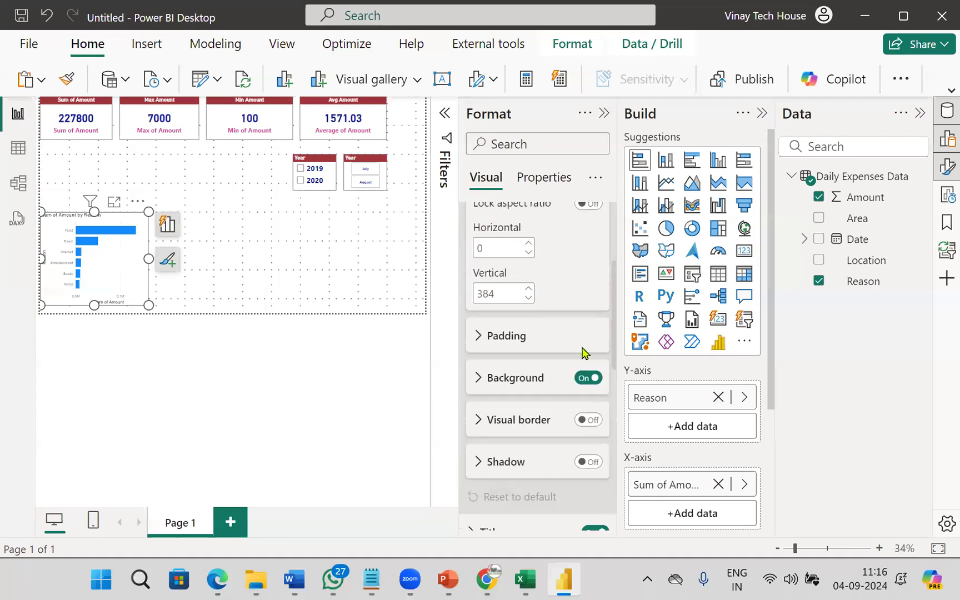
scroll(578, 332, down, 4)
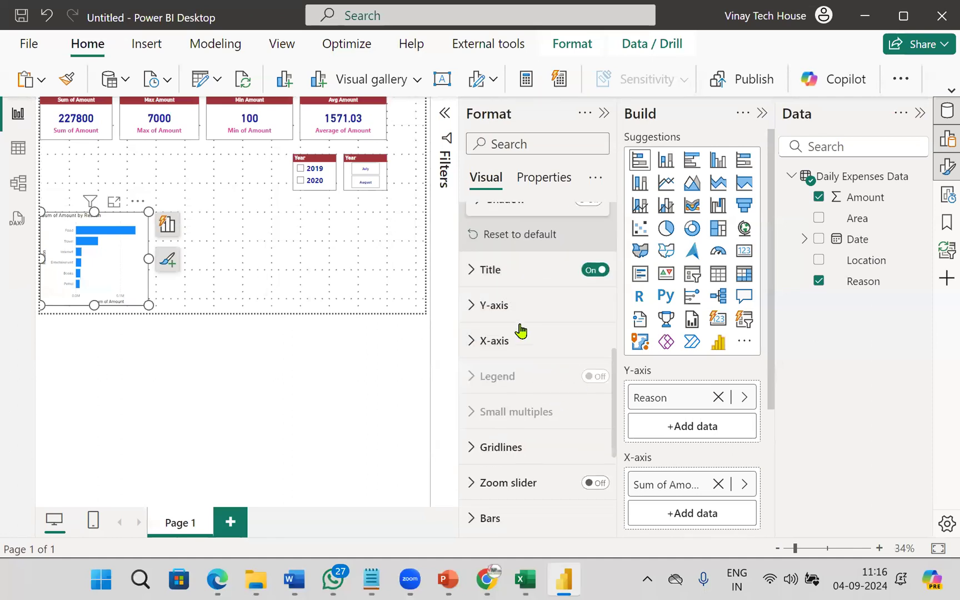
click(471, 272)
click(529, 356)
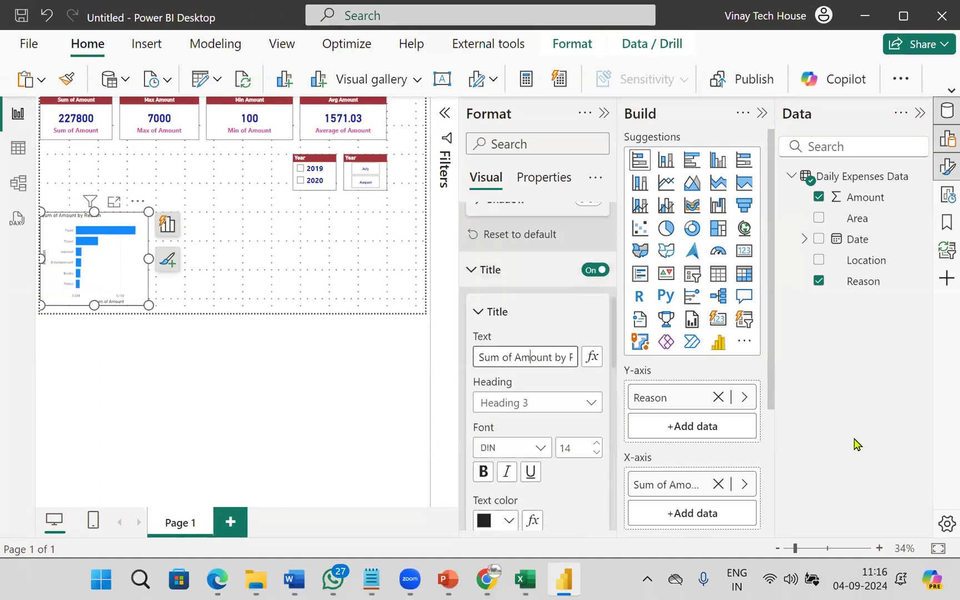
key(ctrl+a)
key(BackSpace)
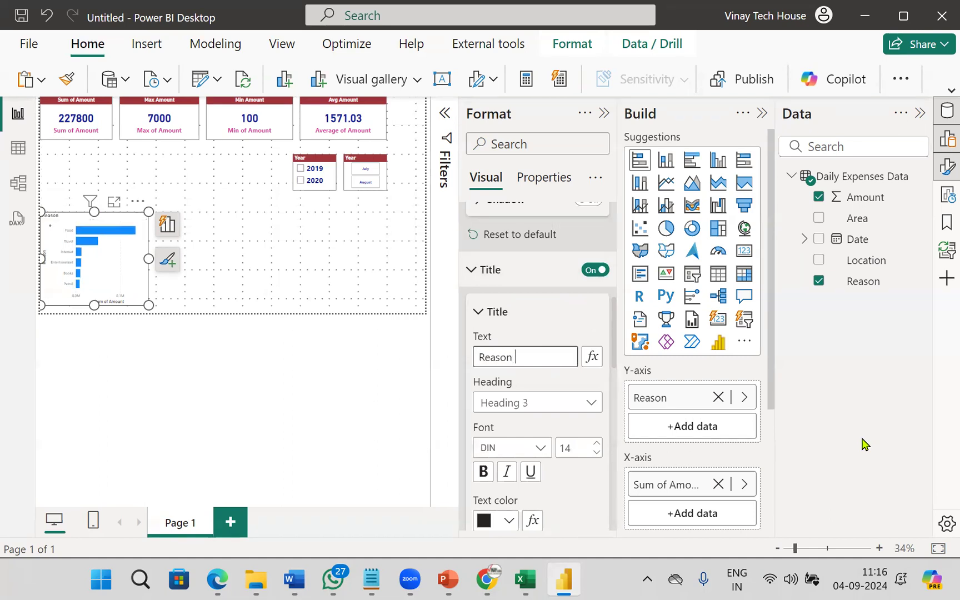
text(Reason wise sum of amount)
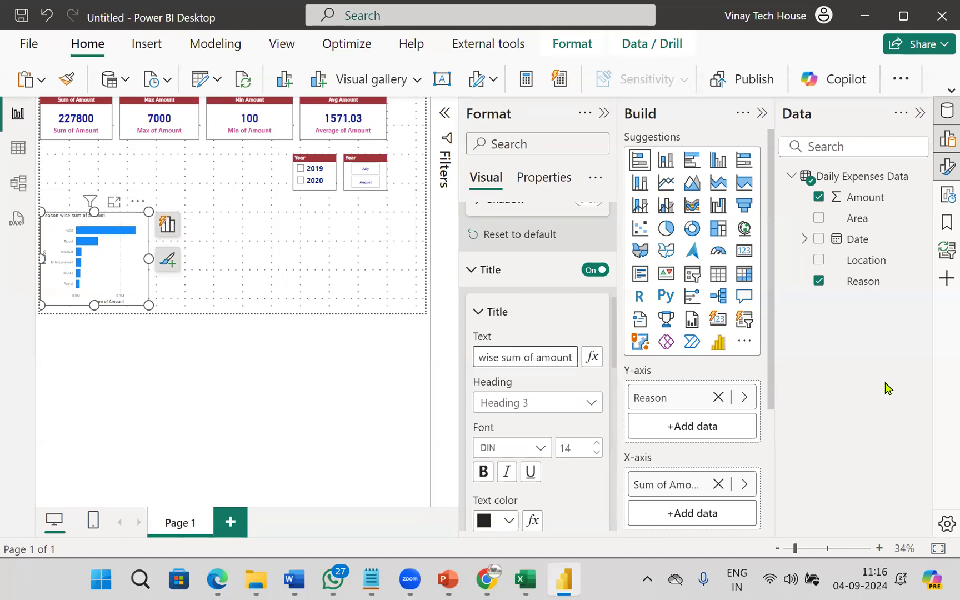
scroll(586, 404, down, 3)
click(483, 298)
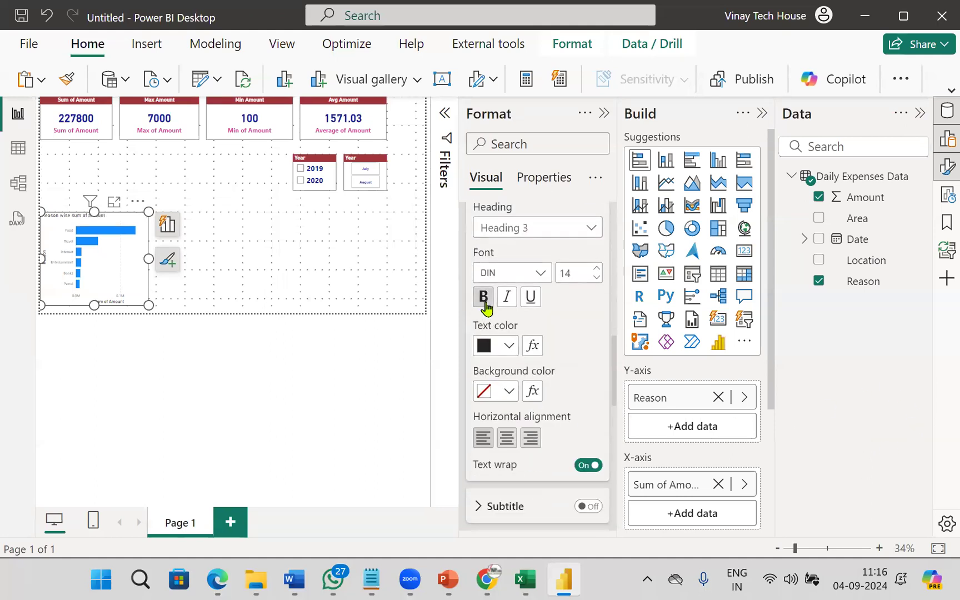
- Format the bar chart's title as centred white text on a dark red background, and enlarge the chart to the page's lower edge
click(512, 349)
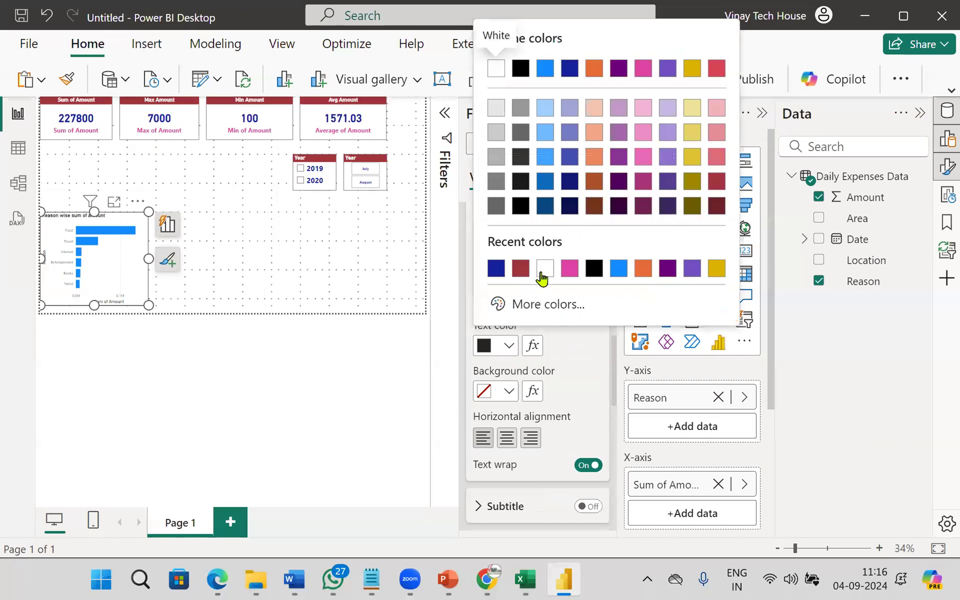
click(542, 271)
click(507, 391)
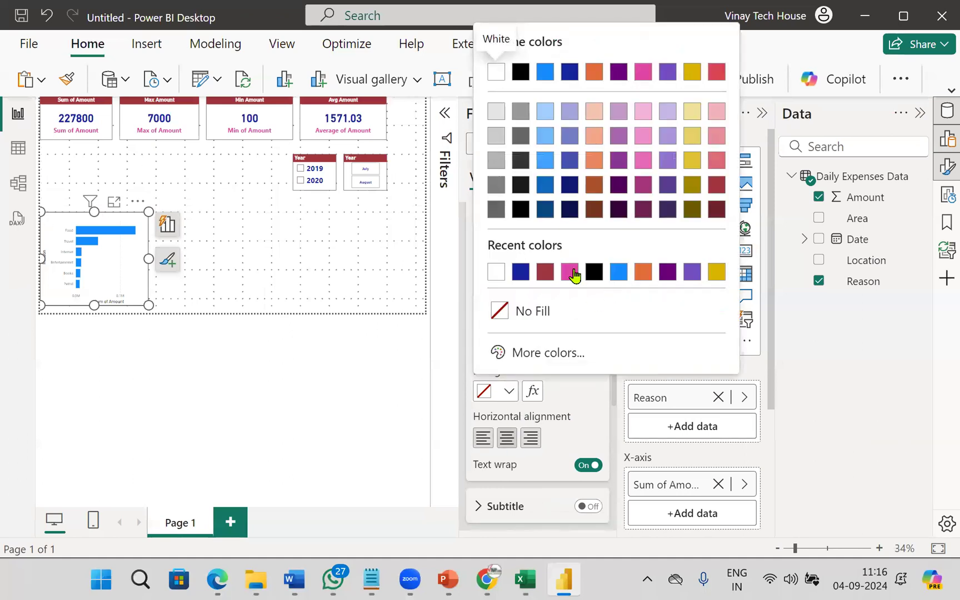
click(548, 273)
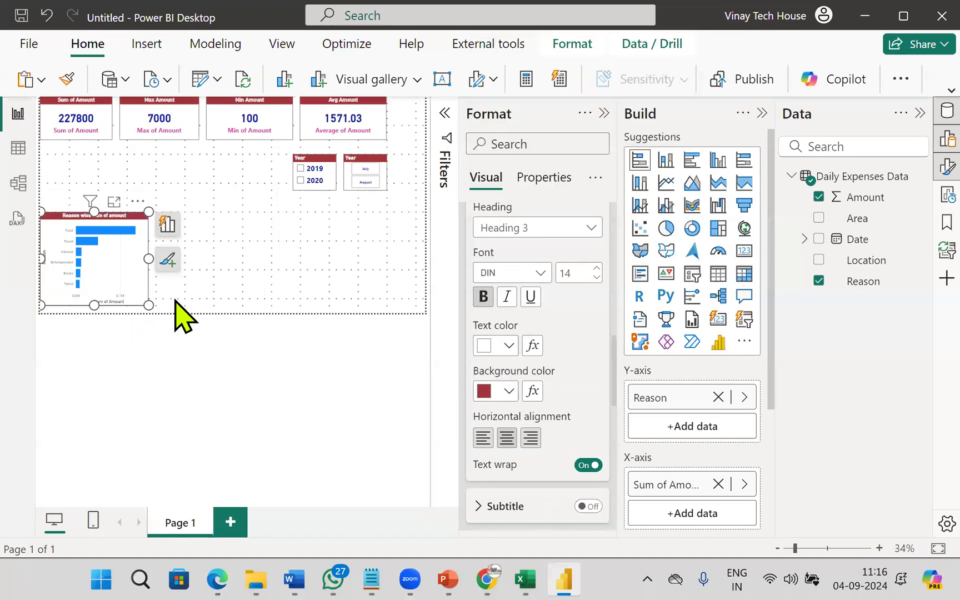
drag(148, 304, 177, 311)
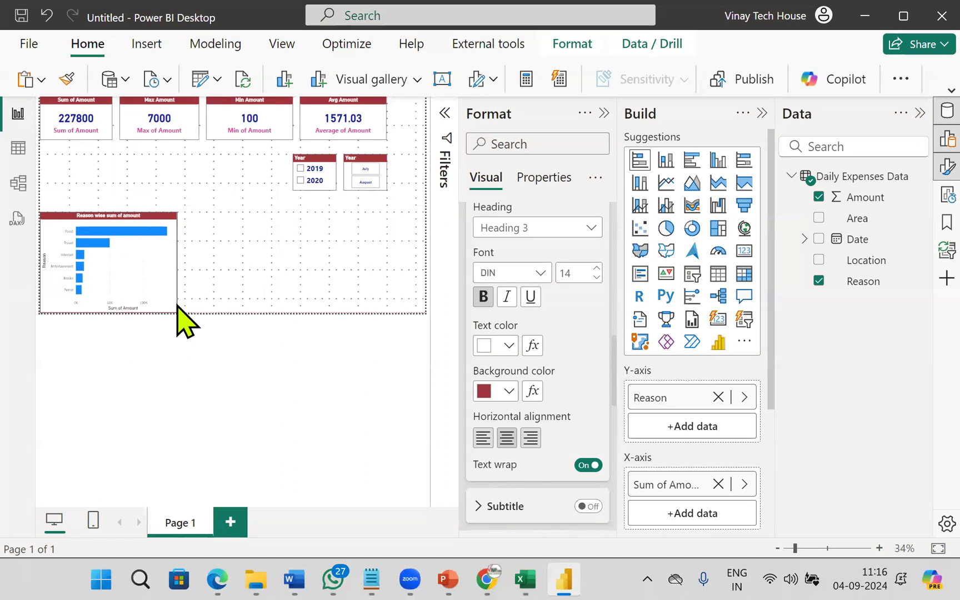
click(332, 340)
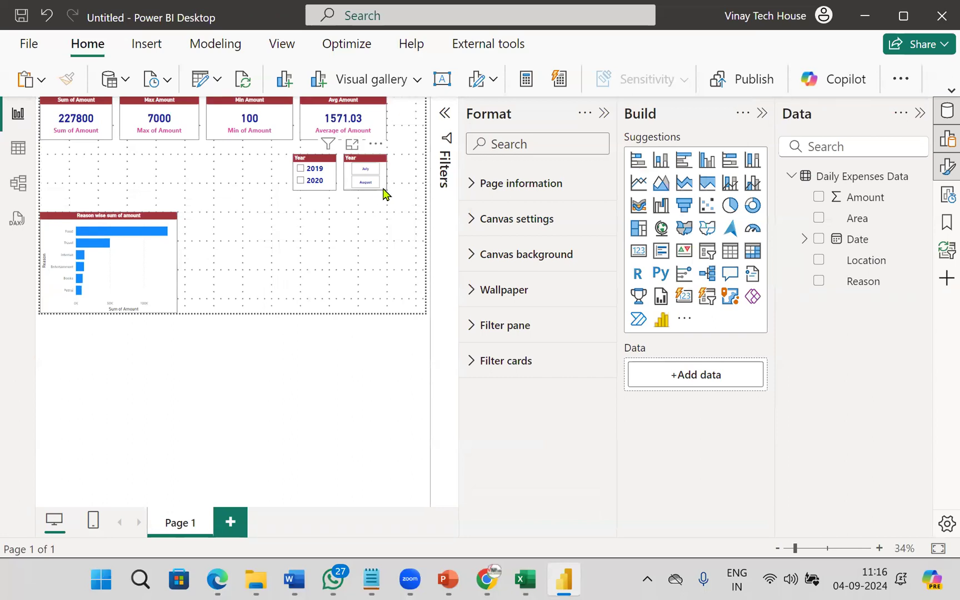
- Set the title text of the month slicer beside the Year slicer to "Month"
click(383, 189)
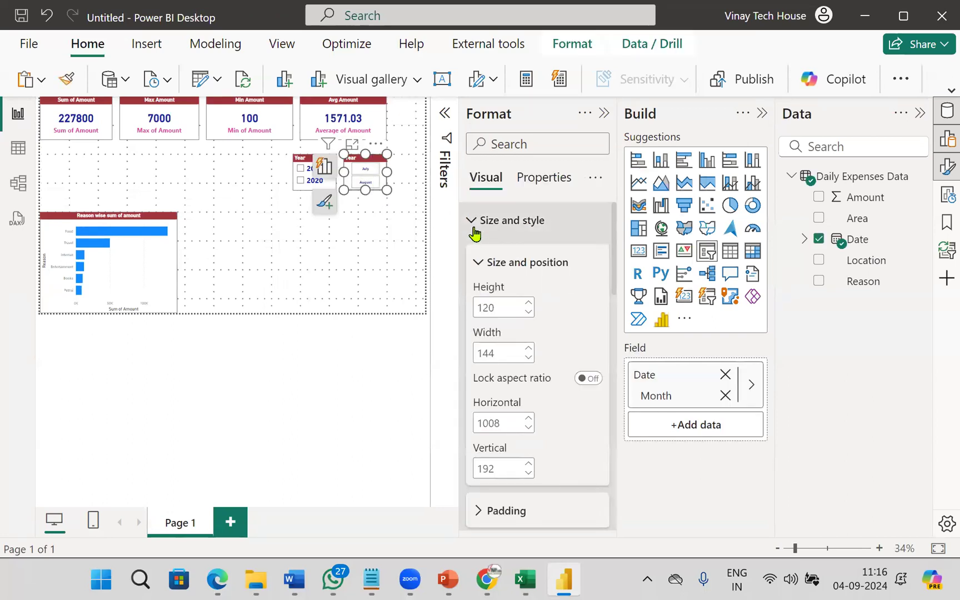
click(474, 233)
double_click(514, 342)
text(Month)
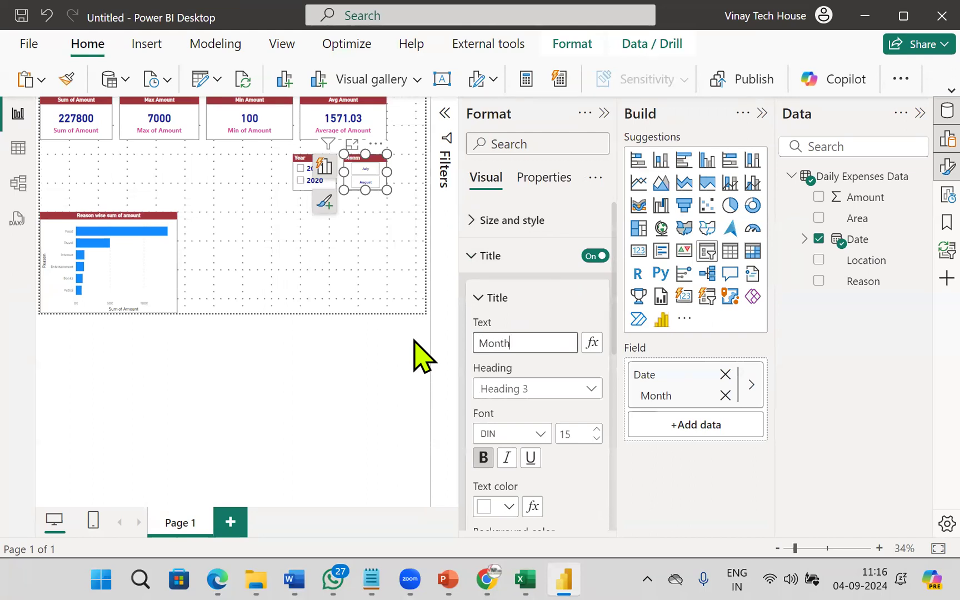
click(329, 253)
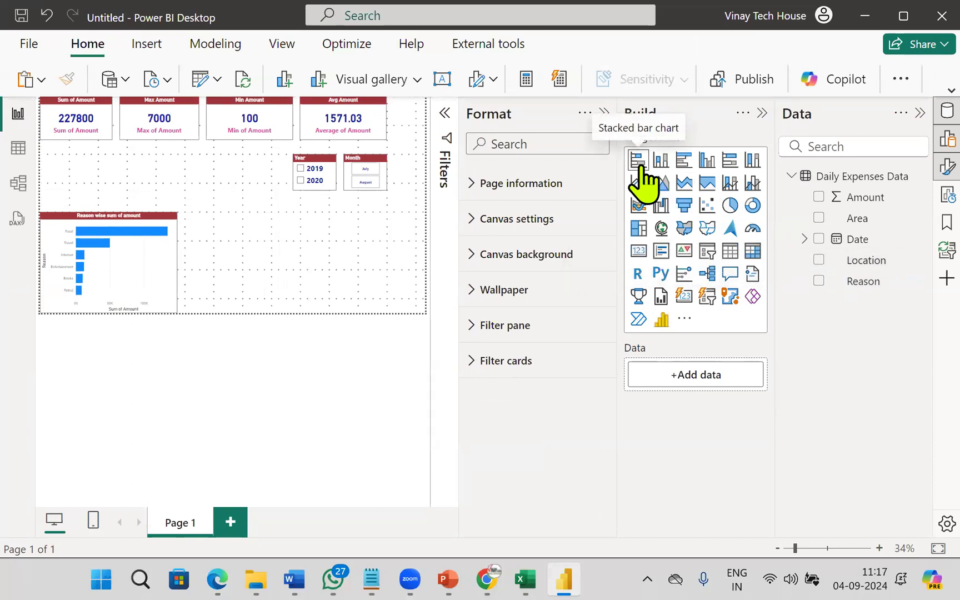
- Insert an empty pie chart beside the bar chart, move it closer, and widen it to about 360
click(729, 206)
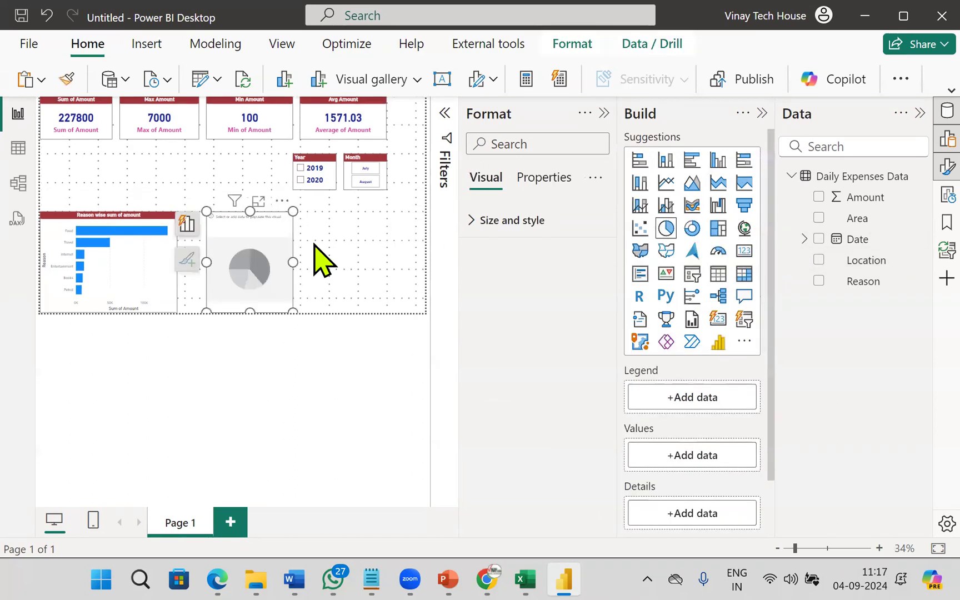
drag(236, 247, 220, 247)
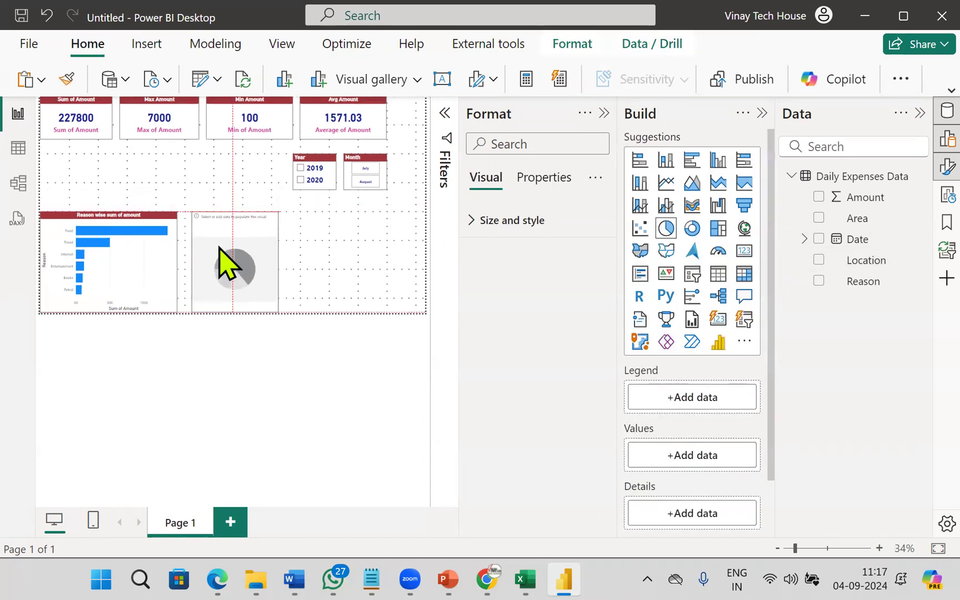
drag(274, 261, 304, 268)
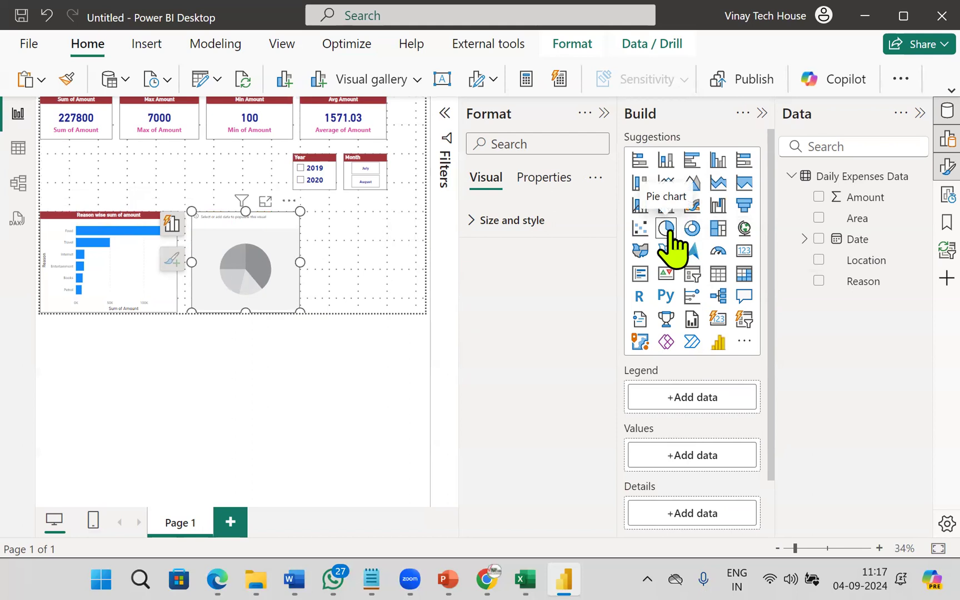
- Assign Location to the pie chart's legend and Amount to its values
click(668, 400)
click(469, 142)
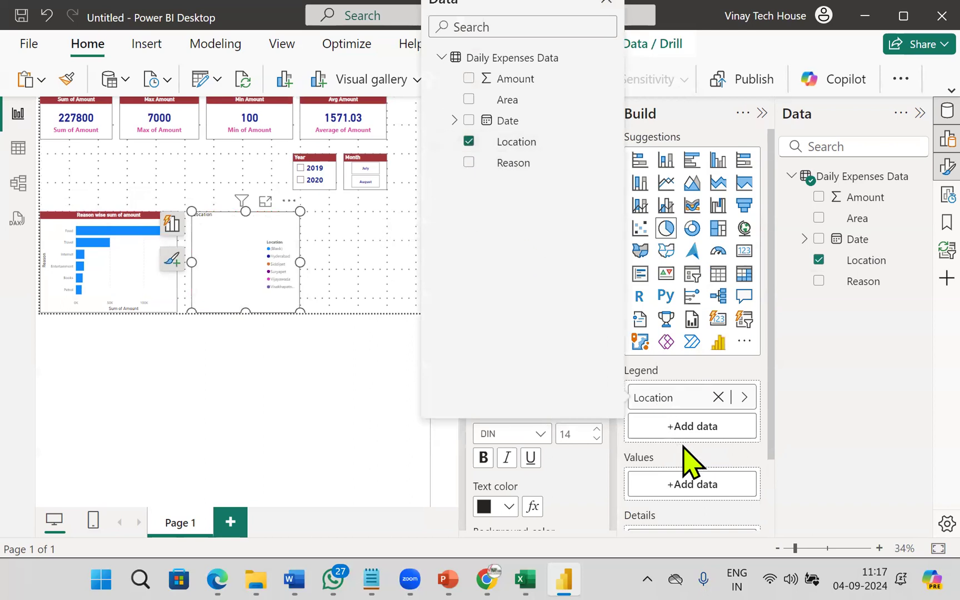
click(677, 484)
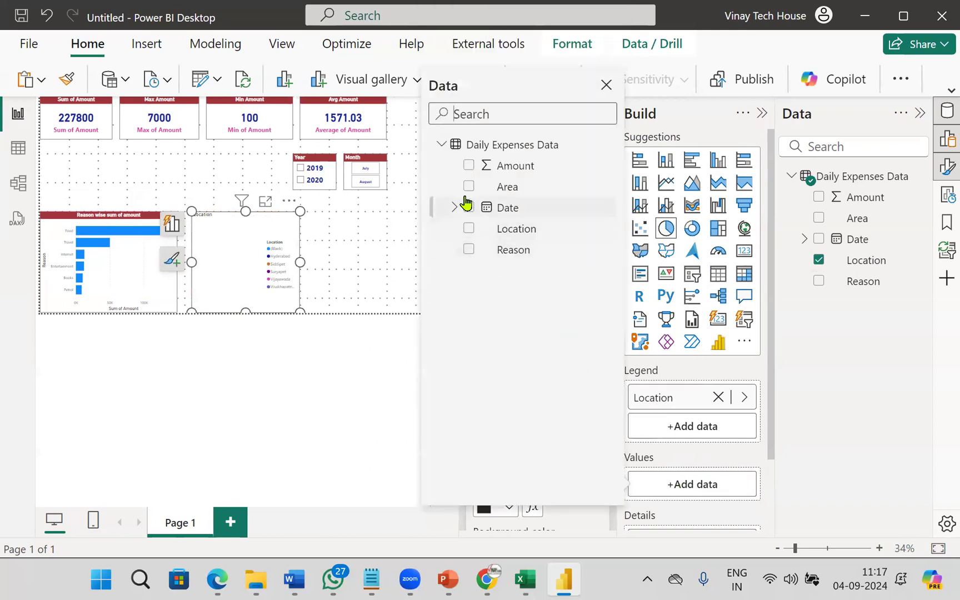
click(468, 167)
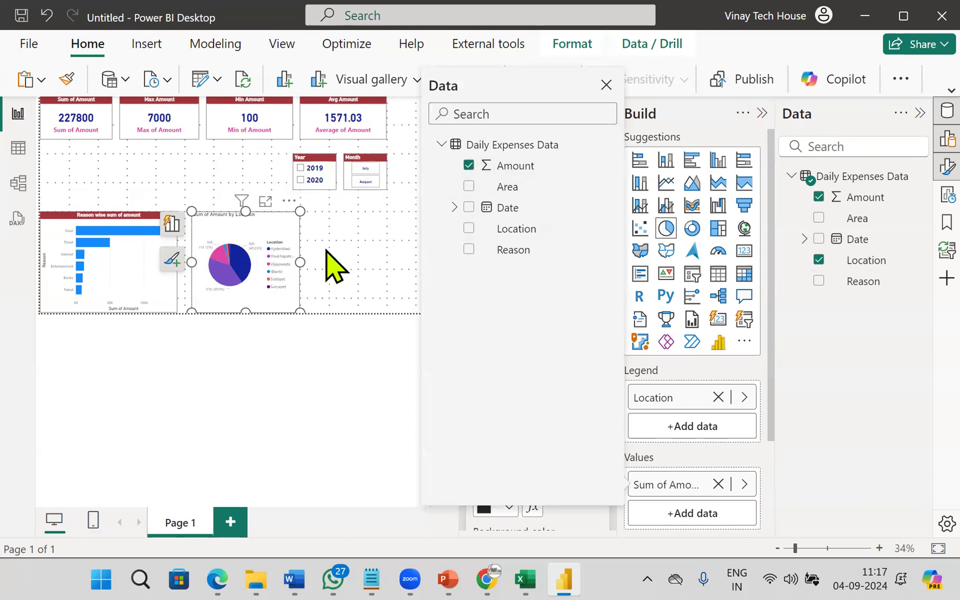
click(606, 85)
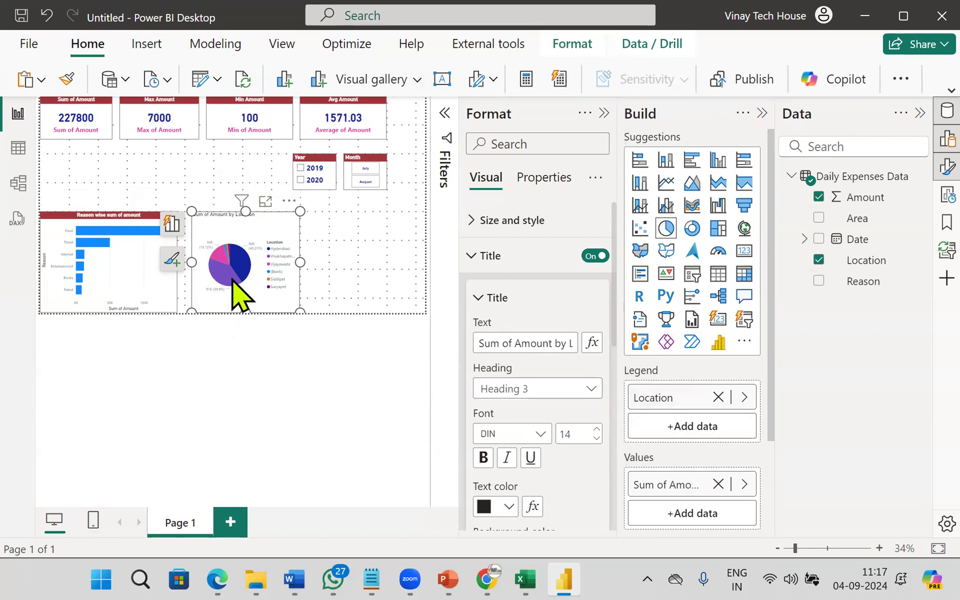
- Examine the summed amounts and percentages for each location in the pie chart's focus mode, and return to the report
click(266, 202)
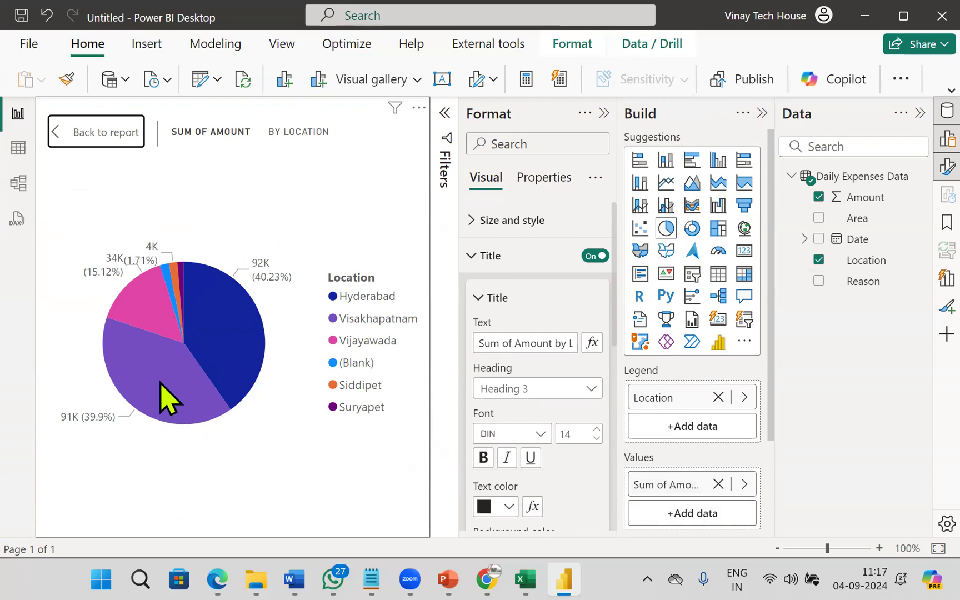
mouse_move(161, 383)
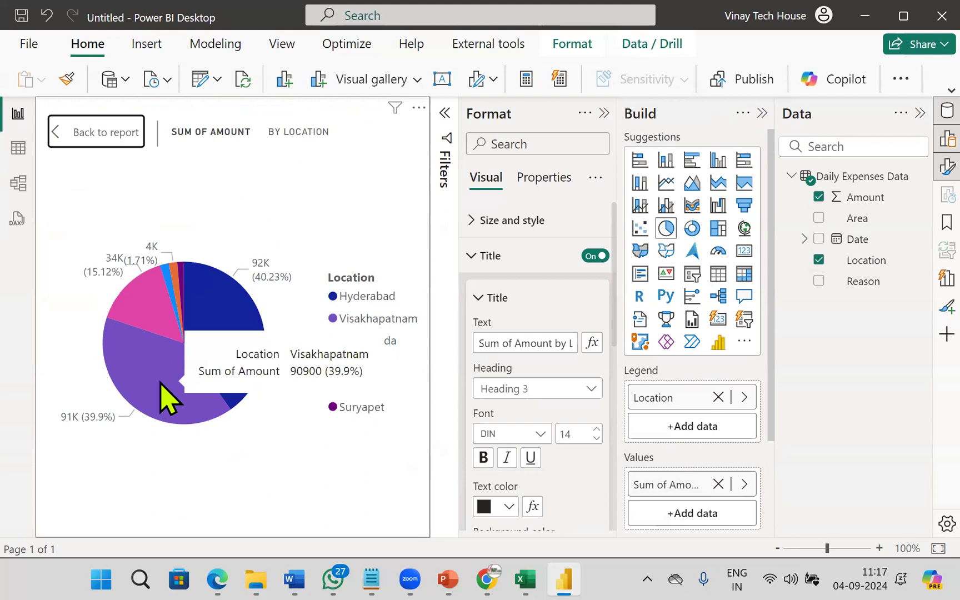
mouse_move(136, 323)
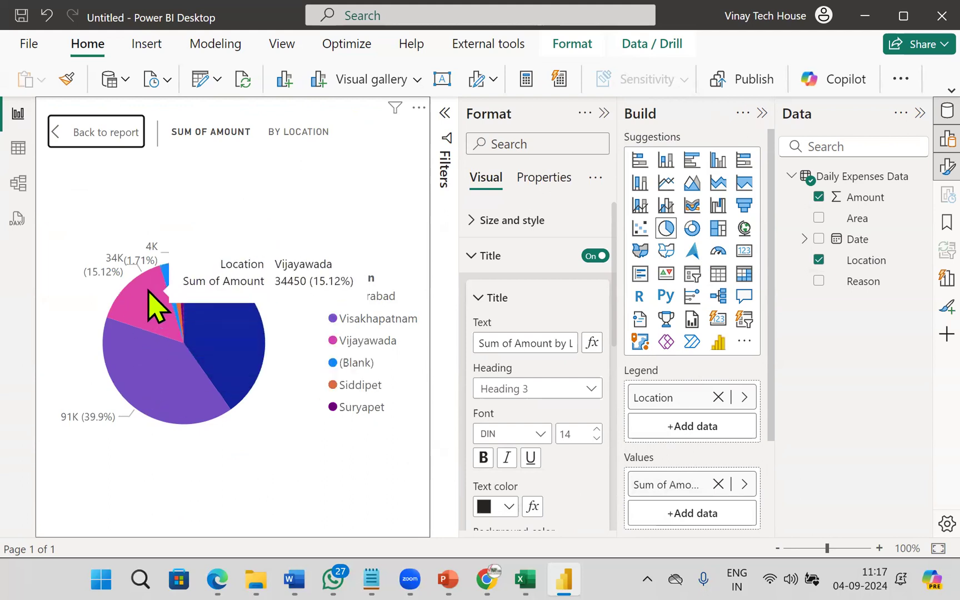
mouse_move(168, 277)
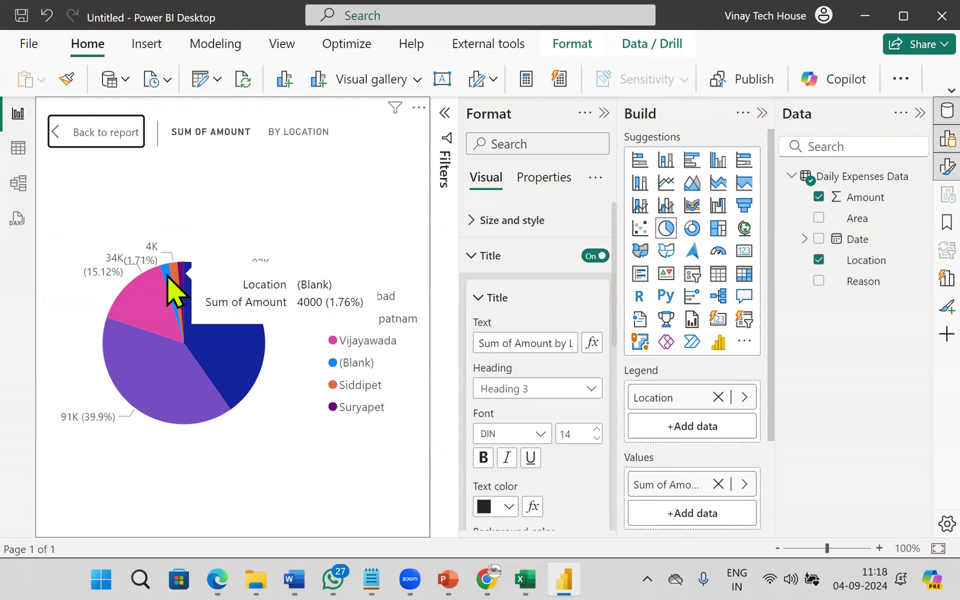
mouse_move(204, 302)
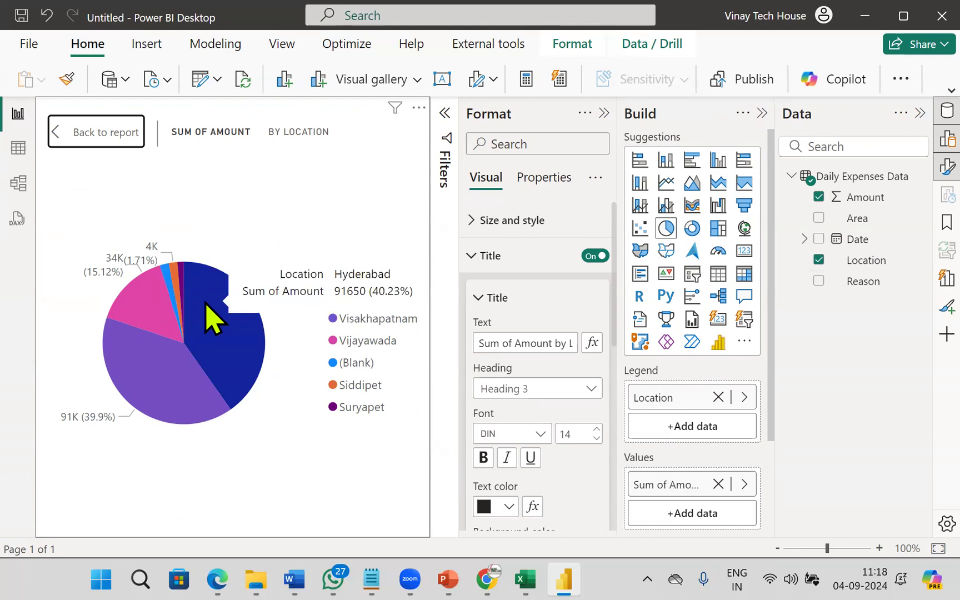
click(114, 132)
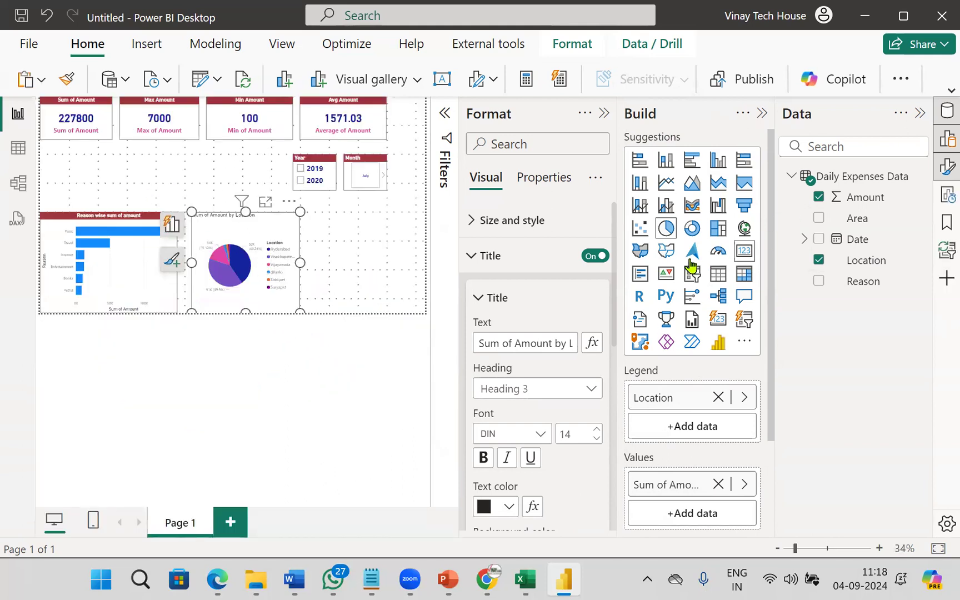
- Turn on the visual border of the pie chart
click(469, 221)
scroll(561, 345, down, 3)
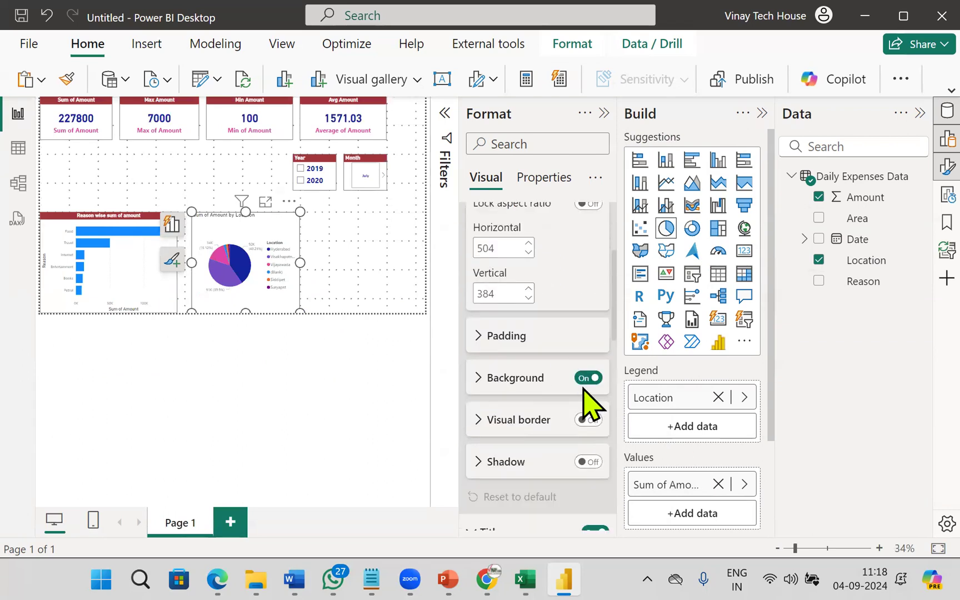
click(586, 421)
scroll(489, 261, up, 3)
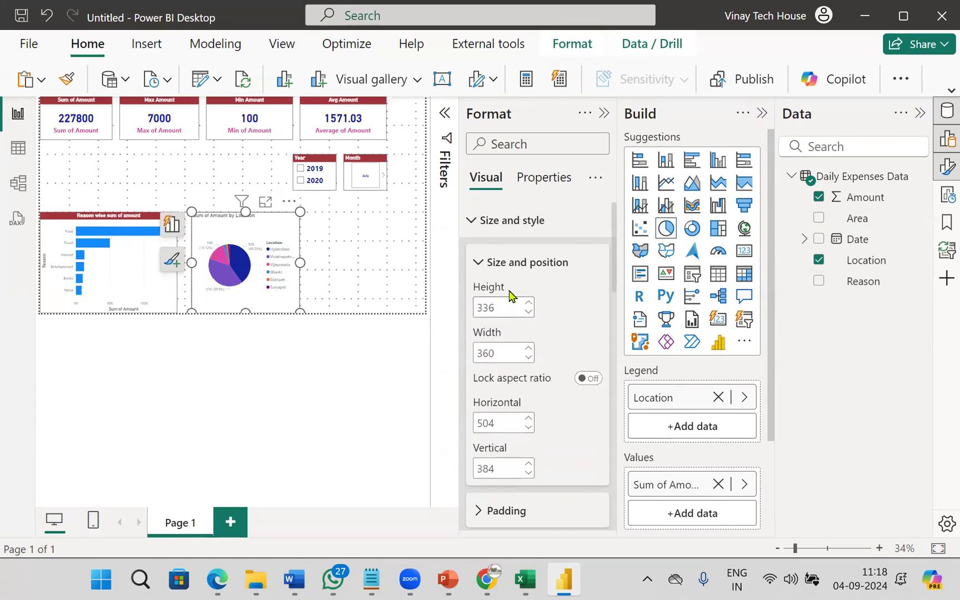
click(476, 222)
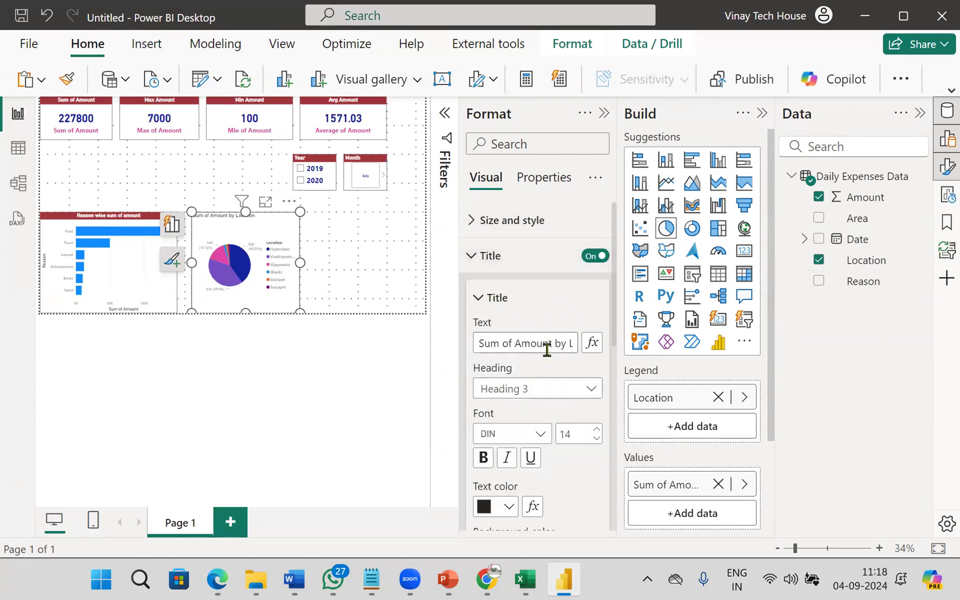
- Set the pie chart's title text to "Location wise amount pert" and make it bold
key(ctrl+a)
key(BackSpace)
text(Loc)
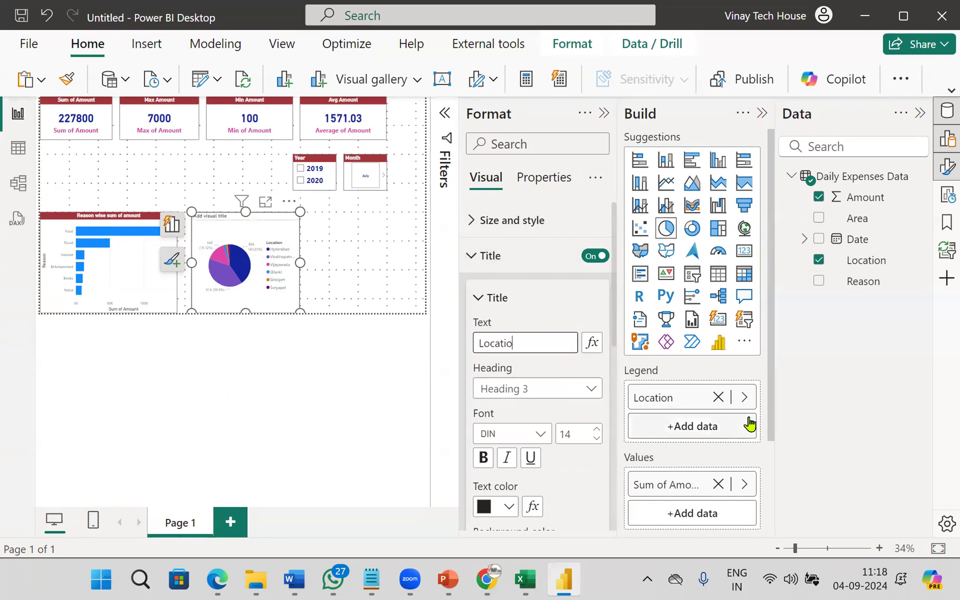
text(ation wise amount)
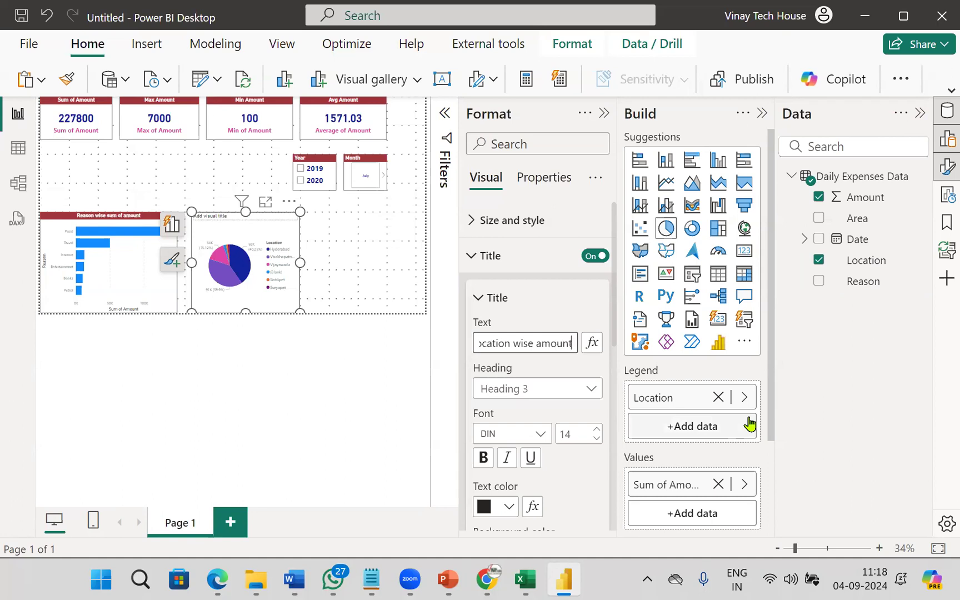
text( pert)
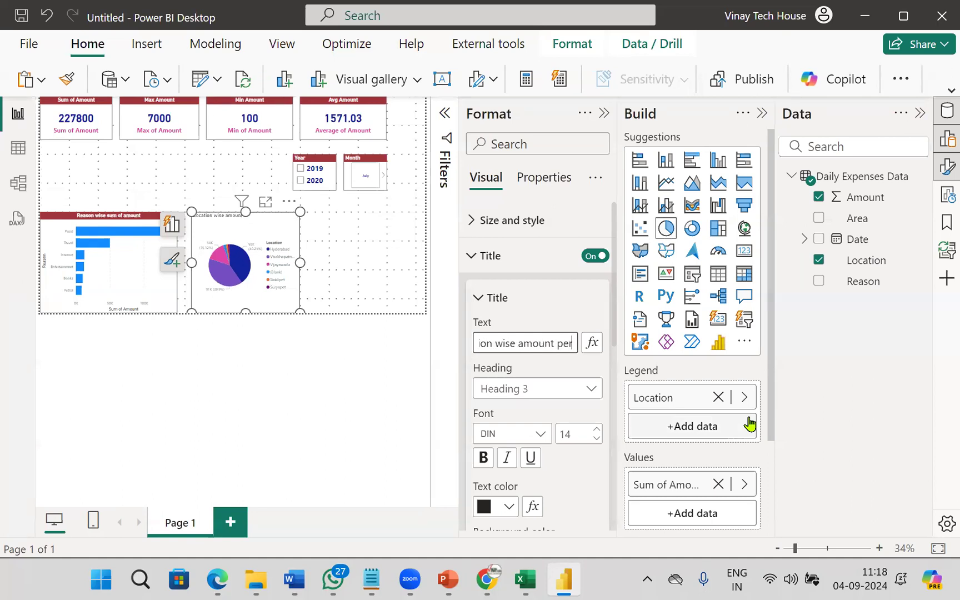
click(481, 458)
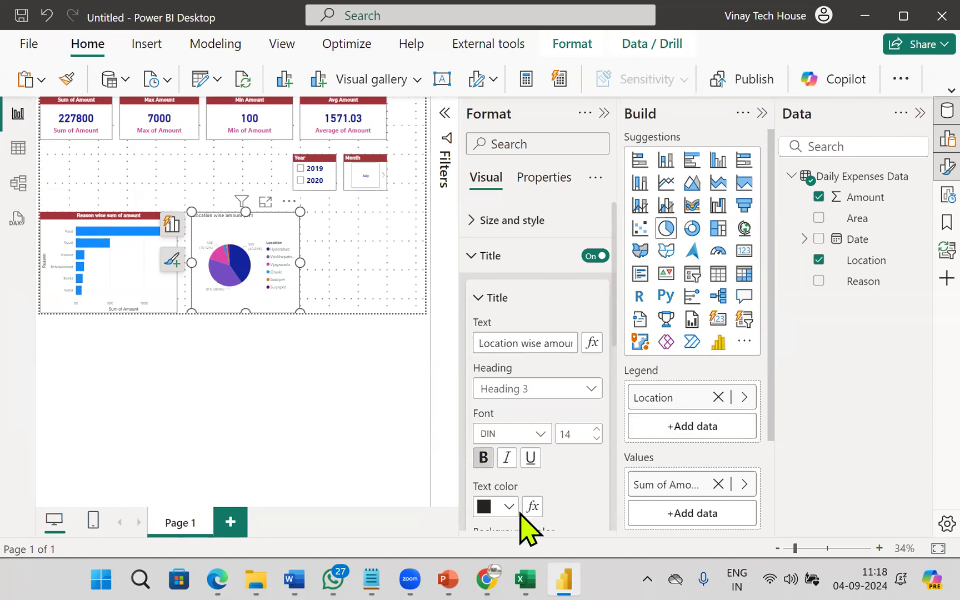
- Format the pie chart's title as centred white text on a dark red background
click(507, 505)
click(520, 429)
scroll(541, 470, down, 3)
scroll(544, 478, up, 1)
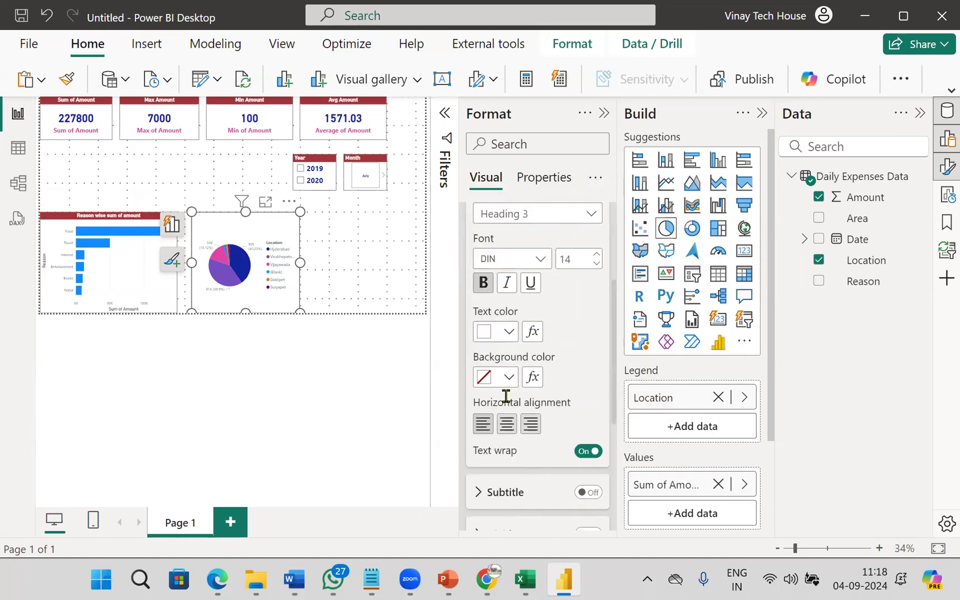
click(509, 332)
click(508, 332)
click(509, 332)
click(508, 378)
click(509, 378)
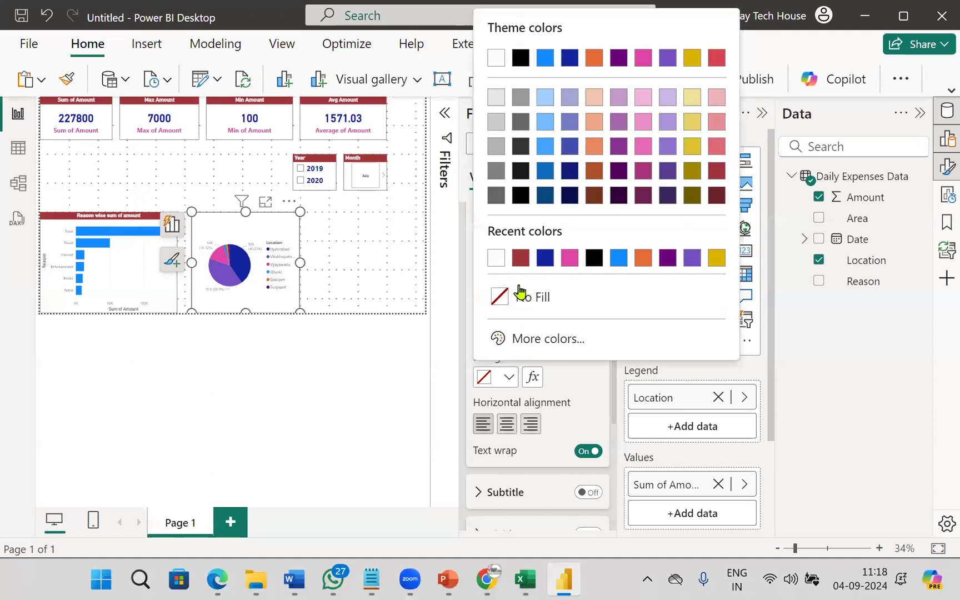
click(520, 259)
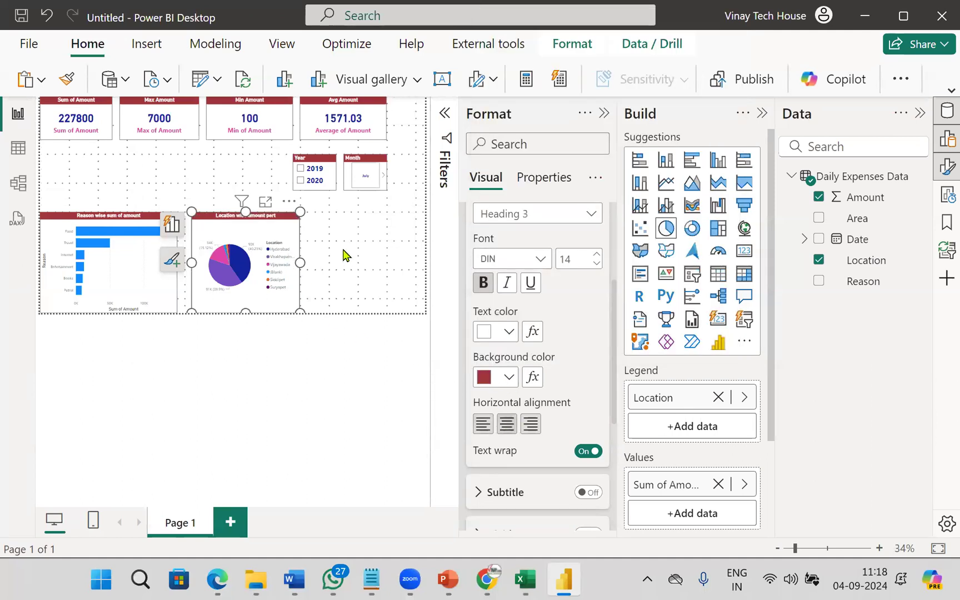
click(343, 255)
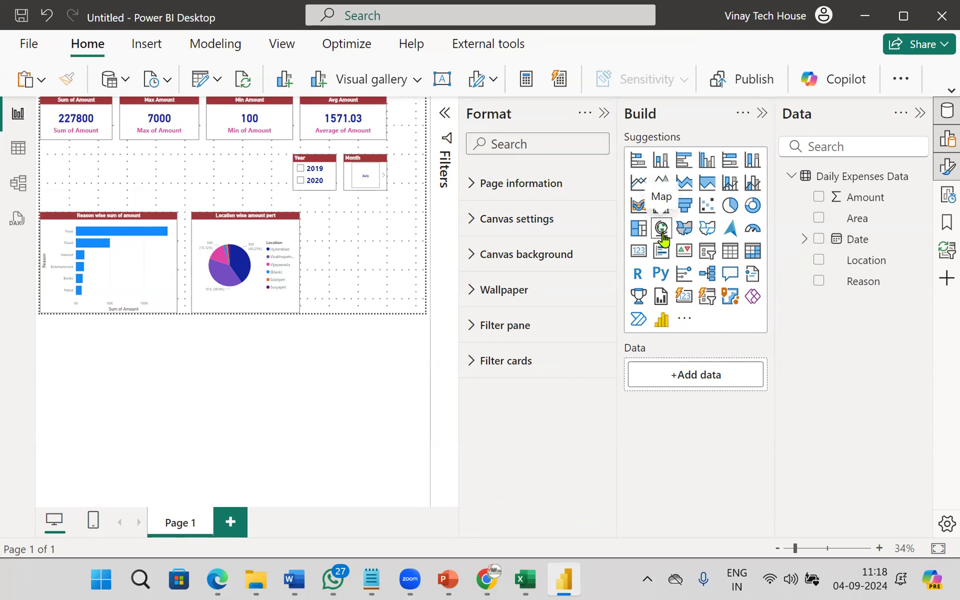
- Insert an empty map visual beside the pie chart and widen it on both sides to fill the remaining space
click(661, 229)
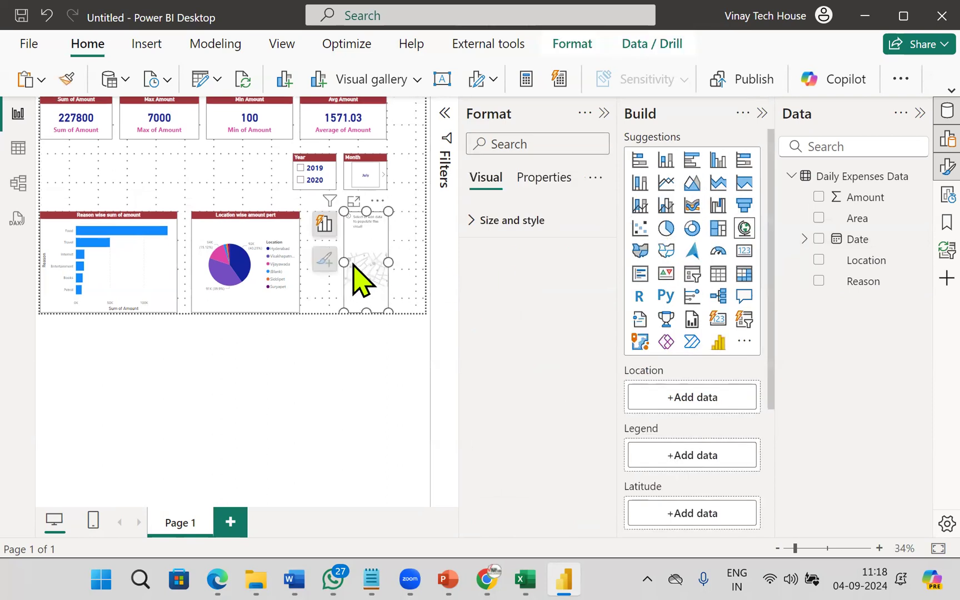
drag(341, 259, 314, 261)
drag(386, 261, 417, 262)
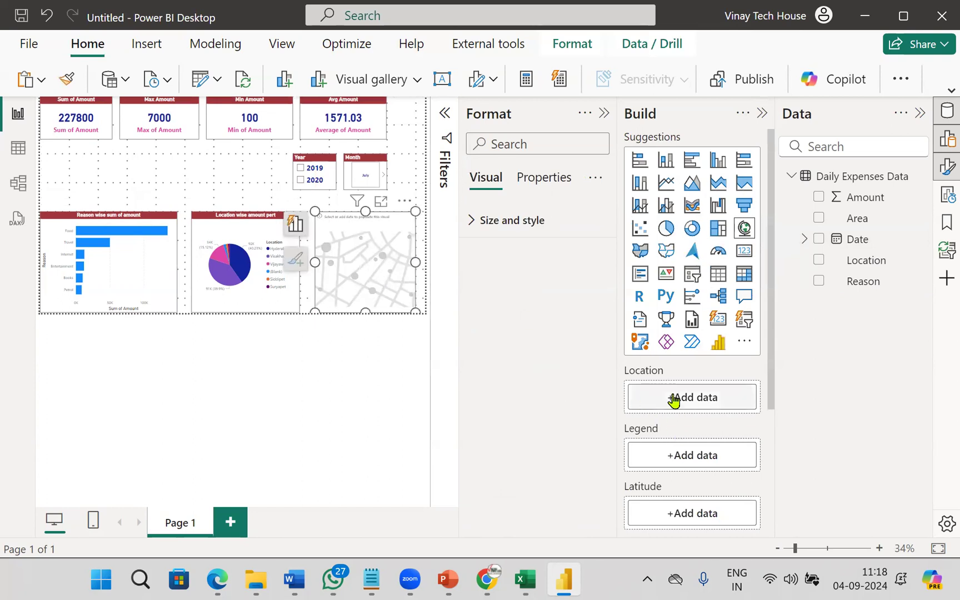
- Assign the Location field to the map's location and show the map in focus mode
click(673, 399)
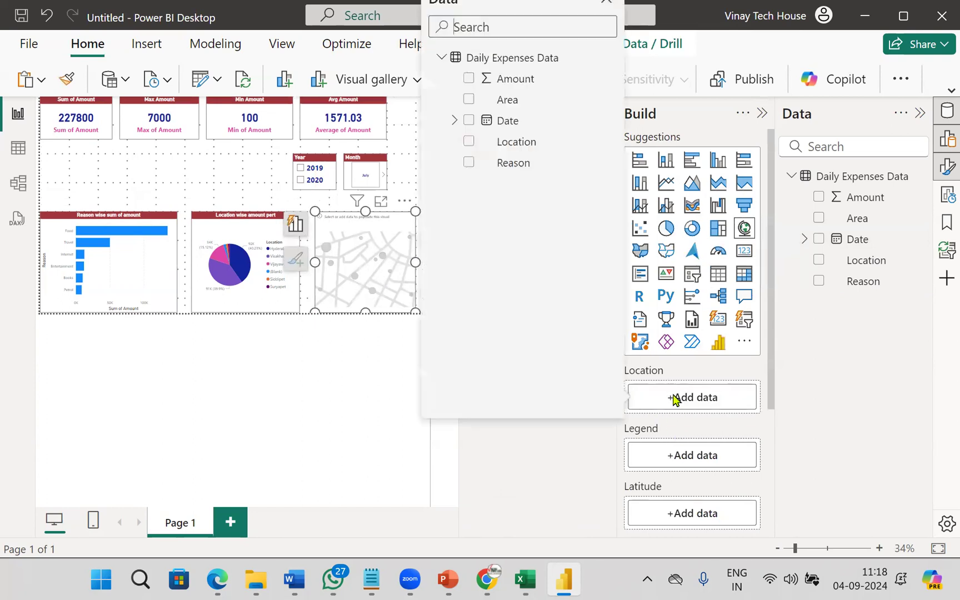
click(469, 146)
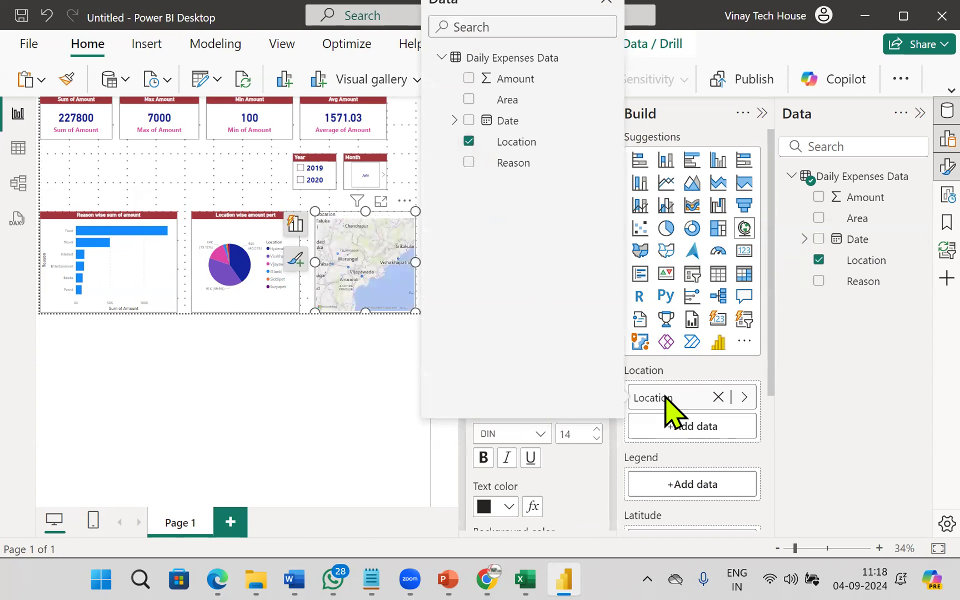
click(381, 202)
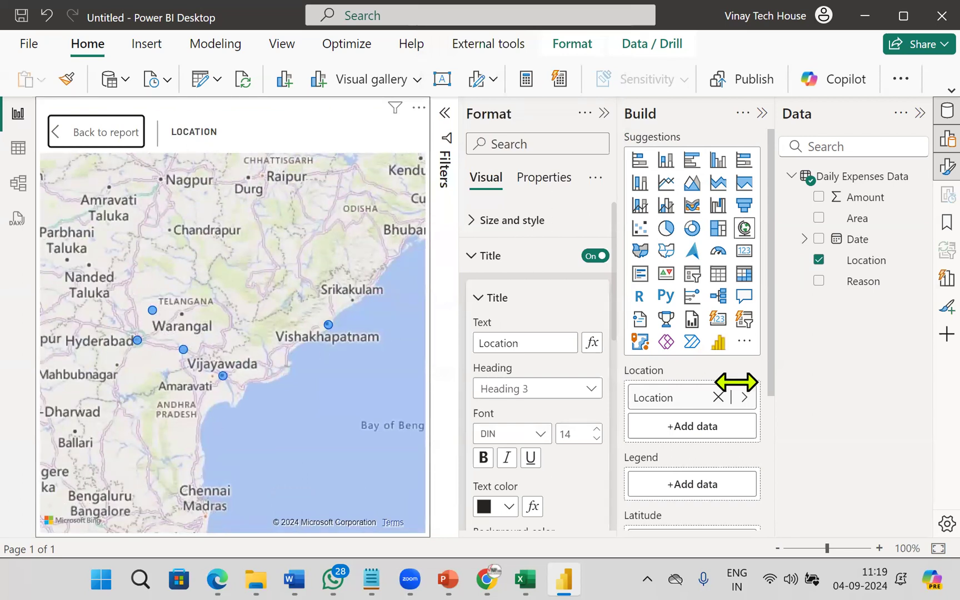
- Size the map's bubbles by the sum of Amount and return to the report page
scroll(753, 392, down, 3)
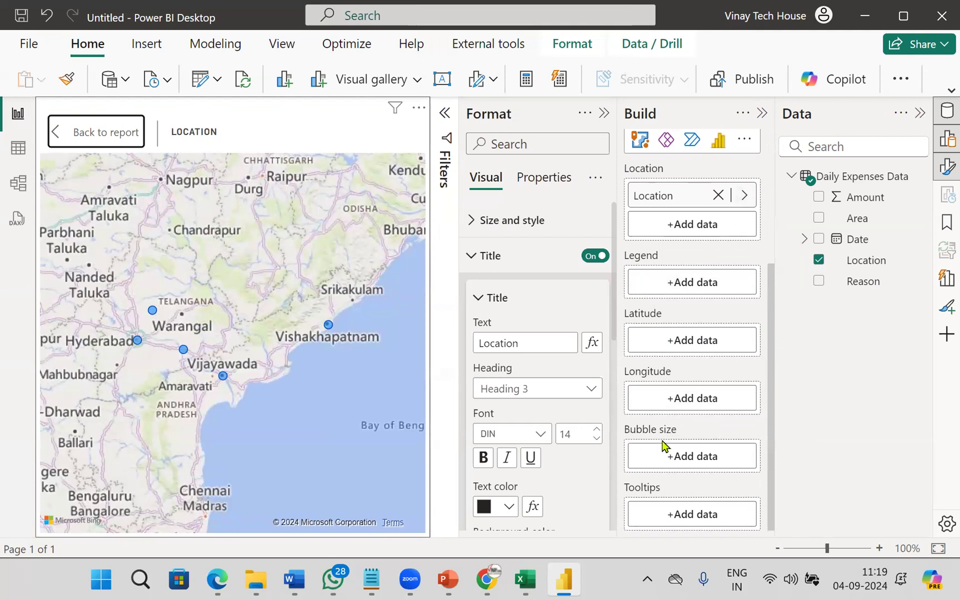
click(684, 464)
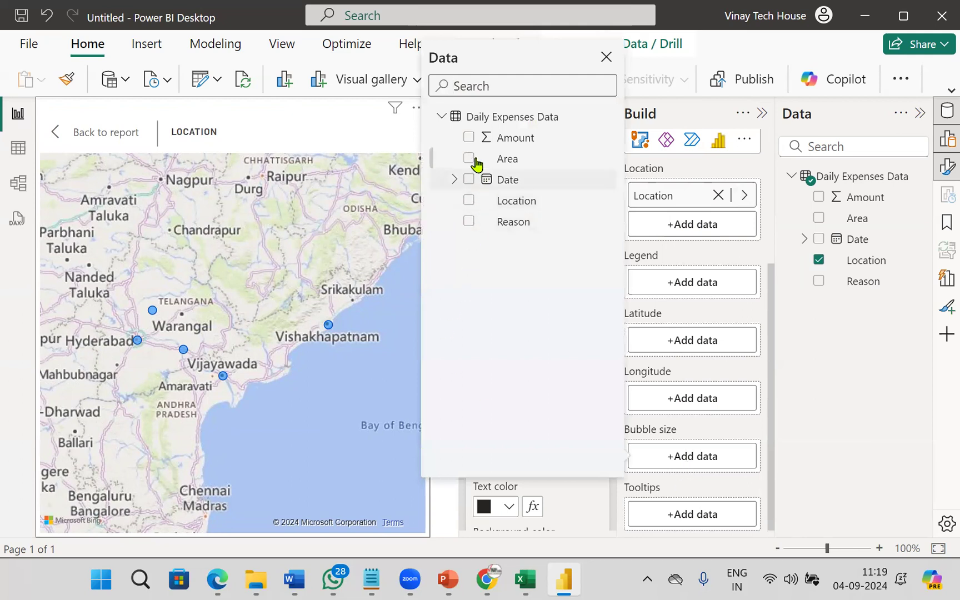
click(469, 138)
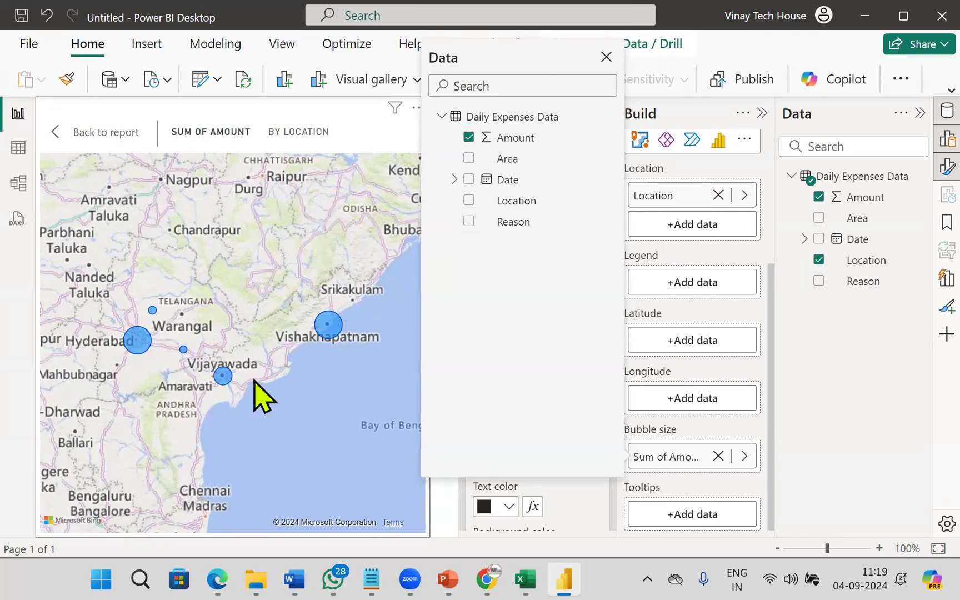
click(606, 57)
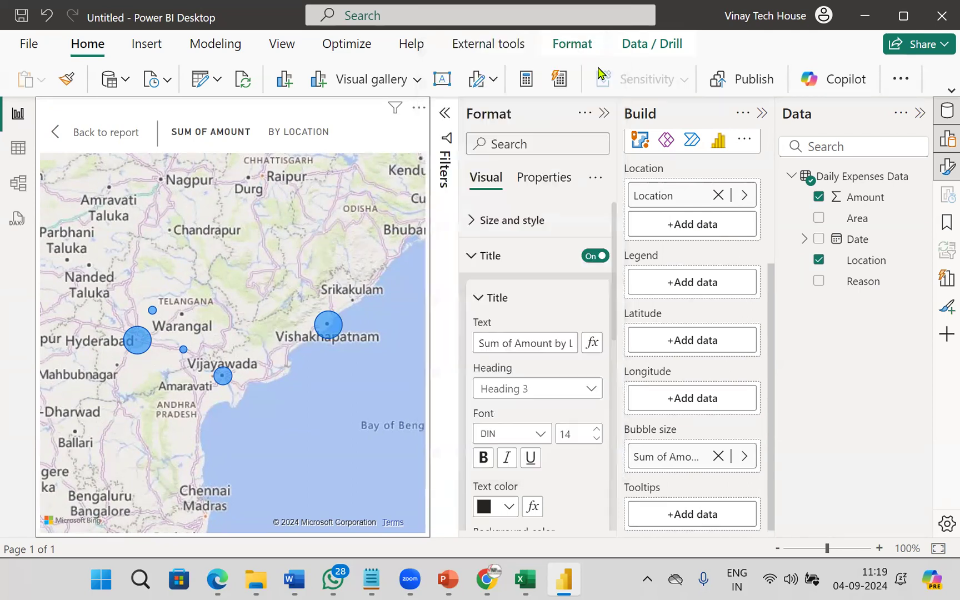
click(133, 132)
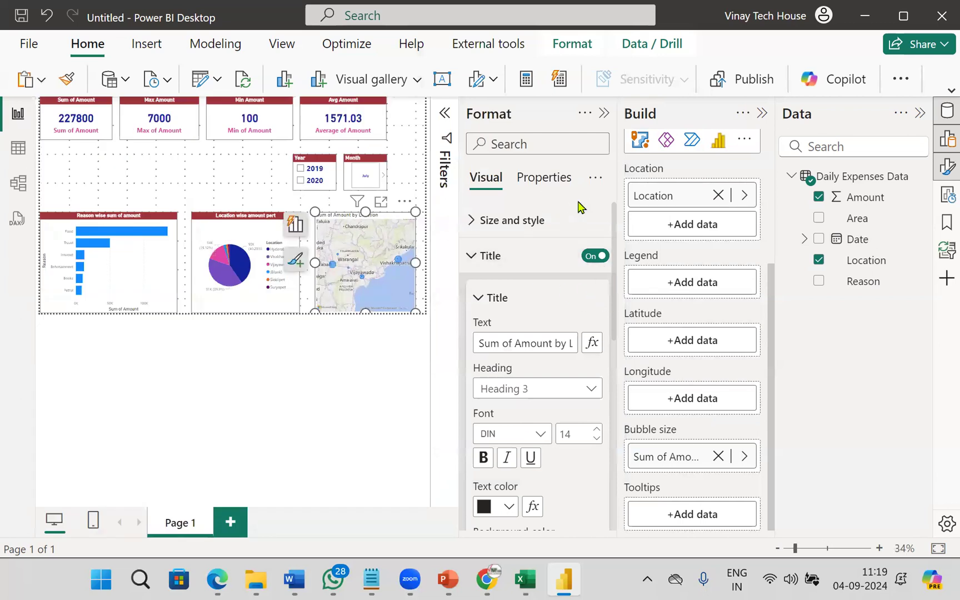
- Turn on the visual border of the map
click(471, 220)
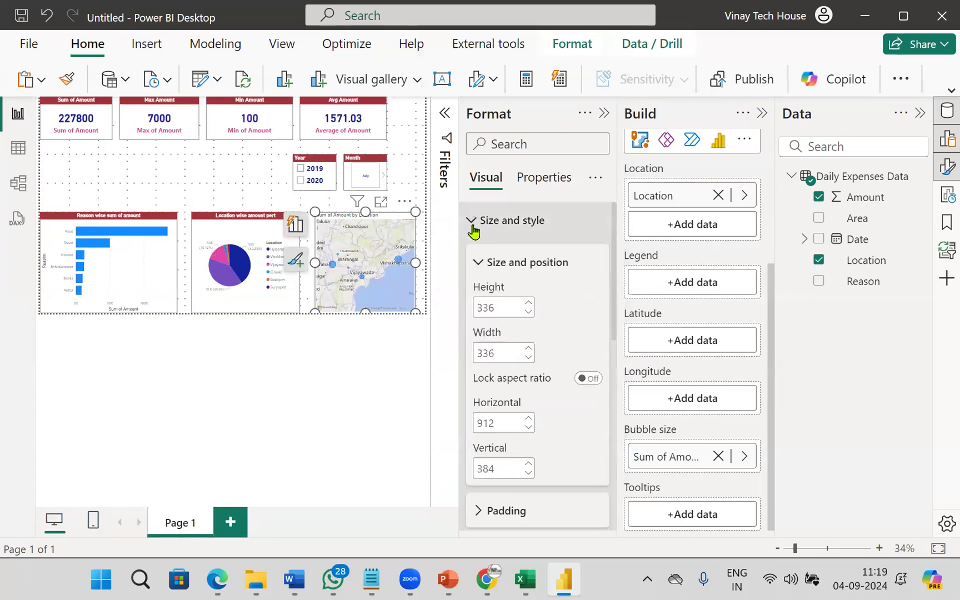
scroll(589, 444, down, 3)
click(591, 421)
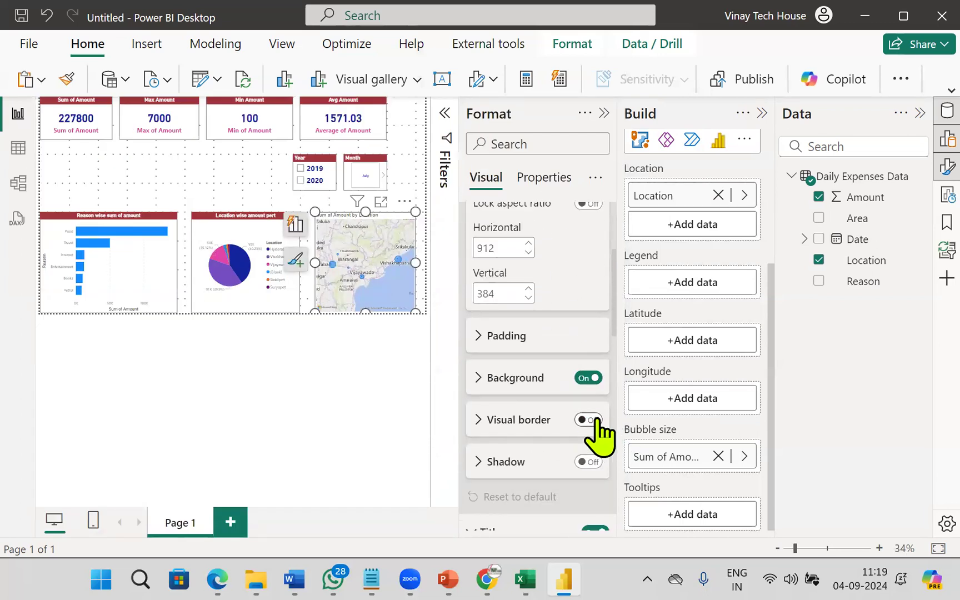
- Set the map's title text to "Locations"
scroll(561, 328, down, 4)
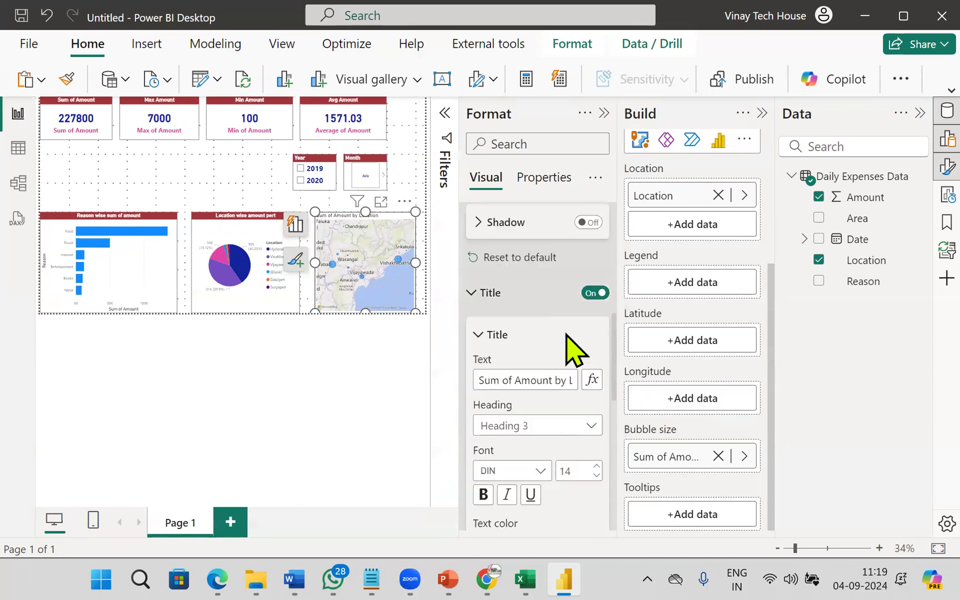
click(549, 356)
key(ctrl+a)
key(BackSpace)
text(Loc)
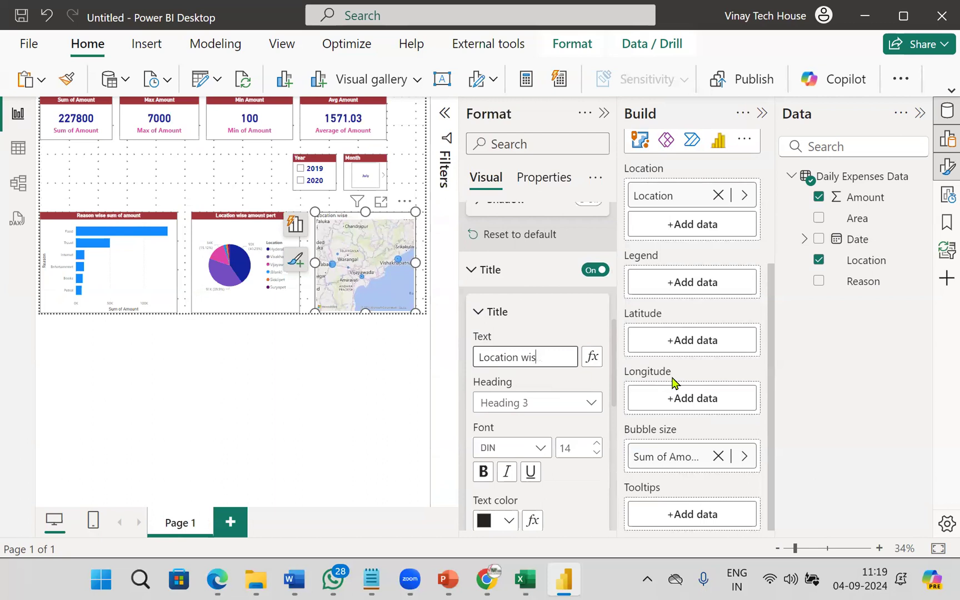
click(560, 320)
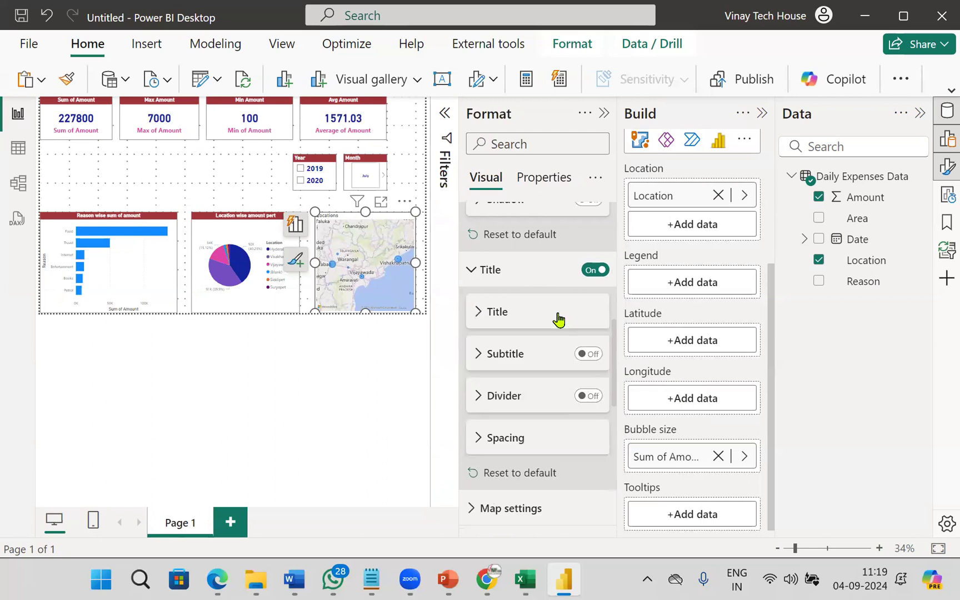
- Collapse the Format, Build and Data panes to give the report canvas more room
click(604, 113)
click(762, 113)
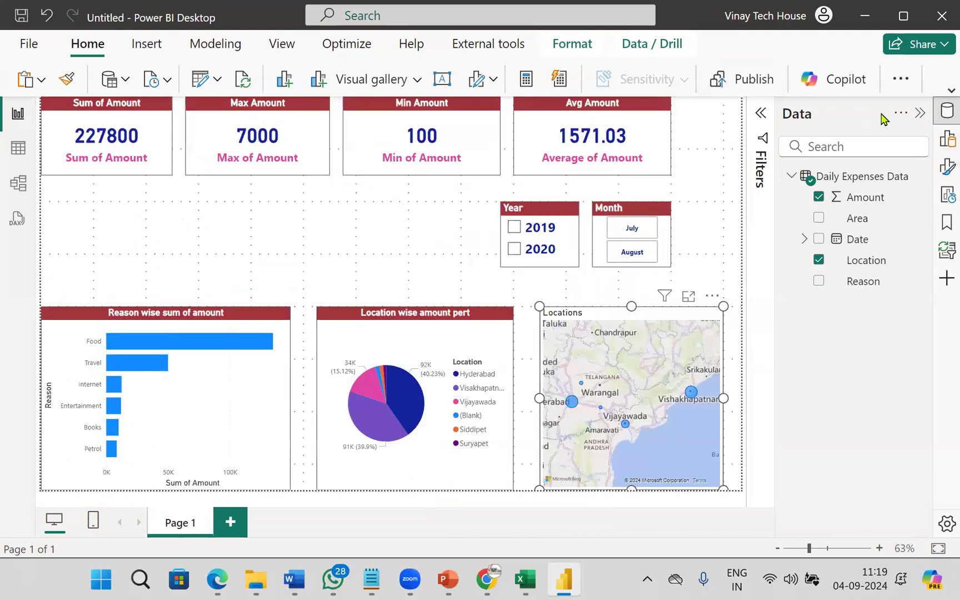
click(918, 114)
click(39, 46)
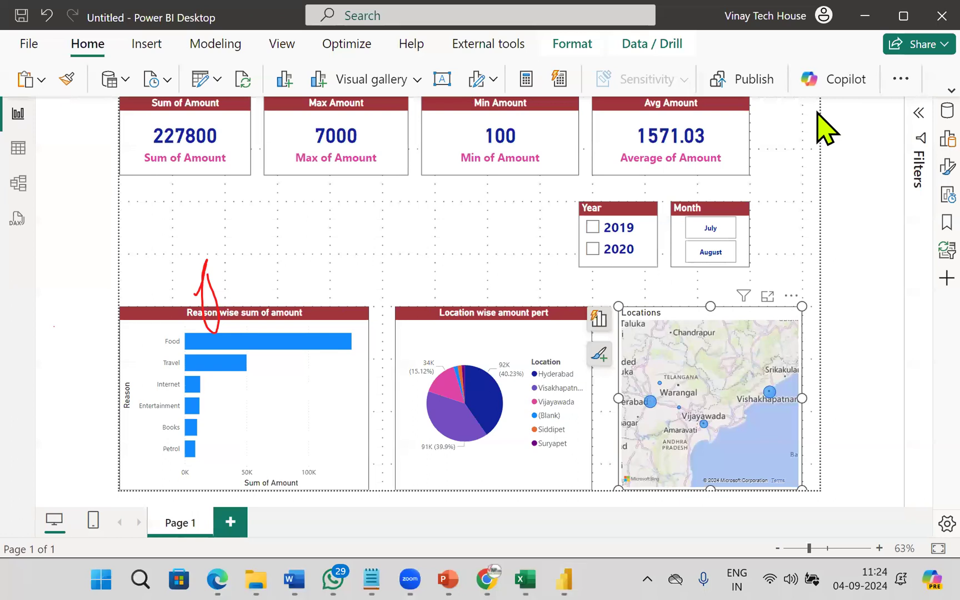
click(25, 41)
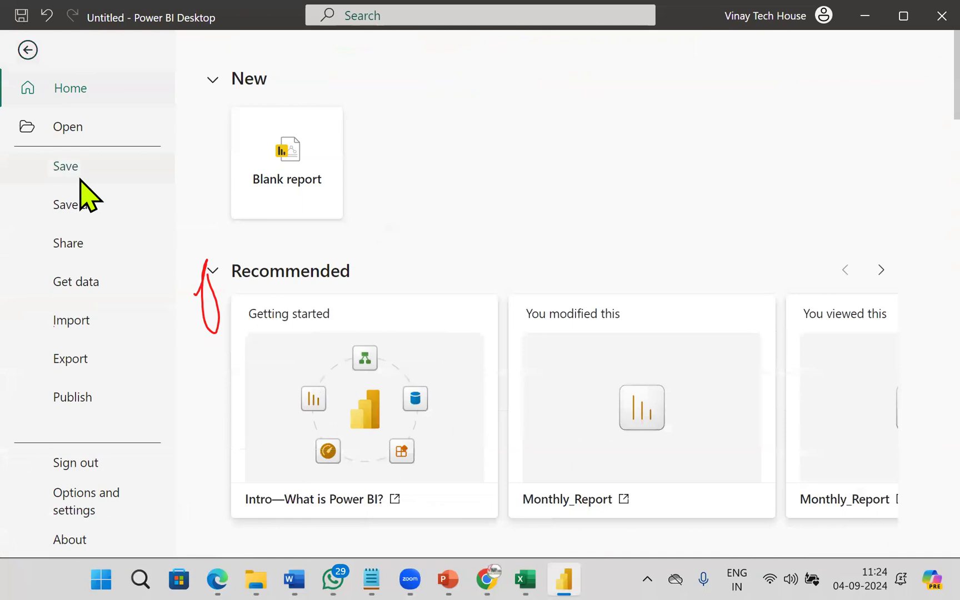
key(Escape)
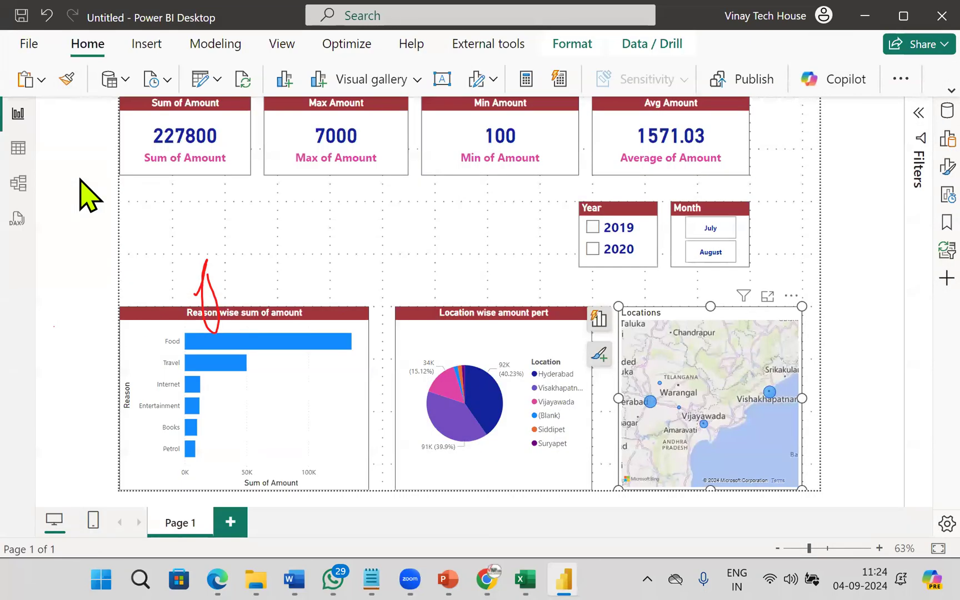
- Start saving the report and browse this device for a save location
key(ctrl+s)
click(409, 270)
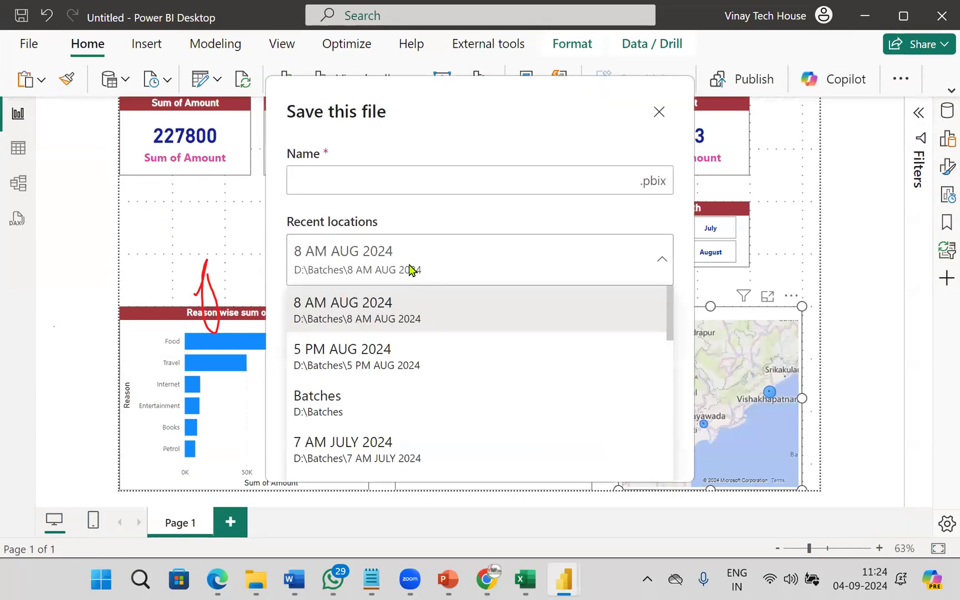
click(410, 269)
click(348, 449)
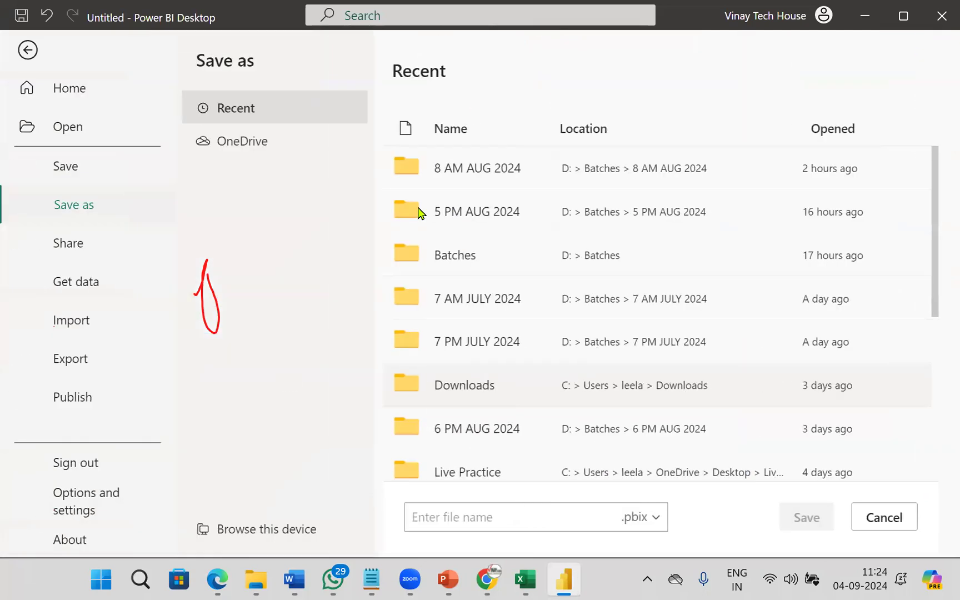
scroll(597, 364, down, 4)
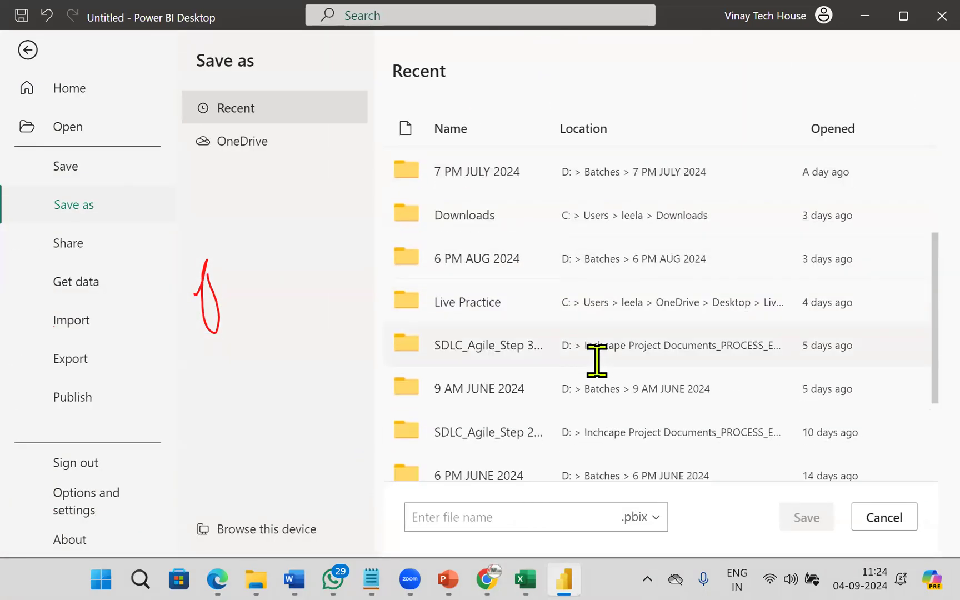
scroll(595, 368, down, 2)
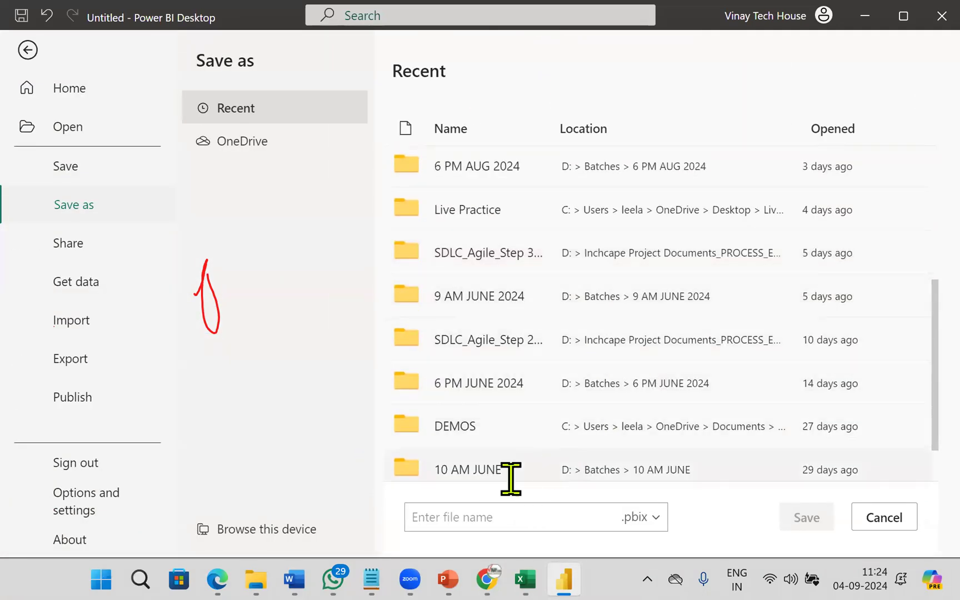
click(300, 539)
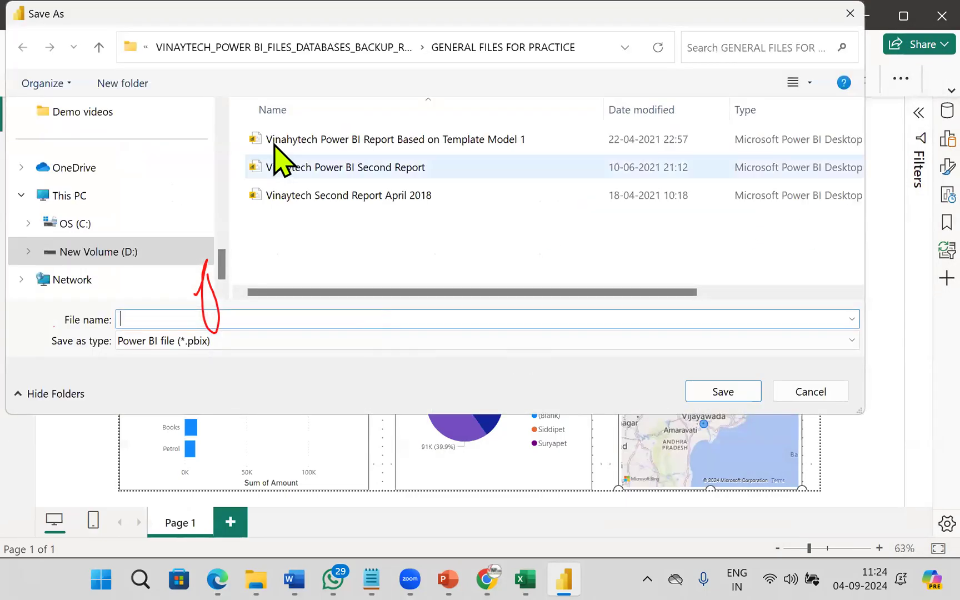
- Go to the Batches folder on the D: drive as the save location
scroll(150, 278, up, 5)
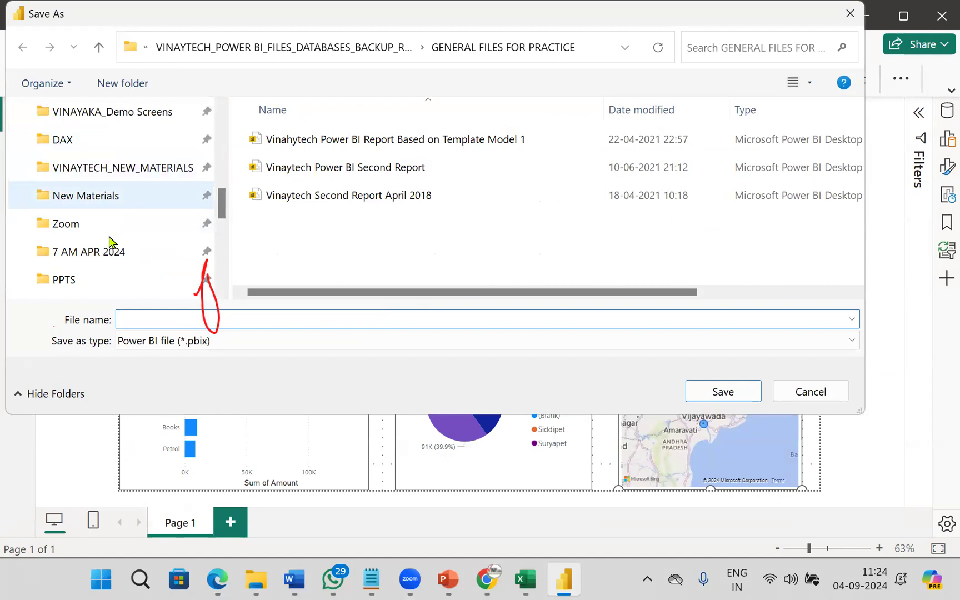
scroll(108, 260, down, 1)
click(86, 168)
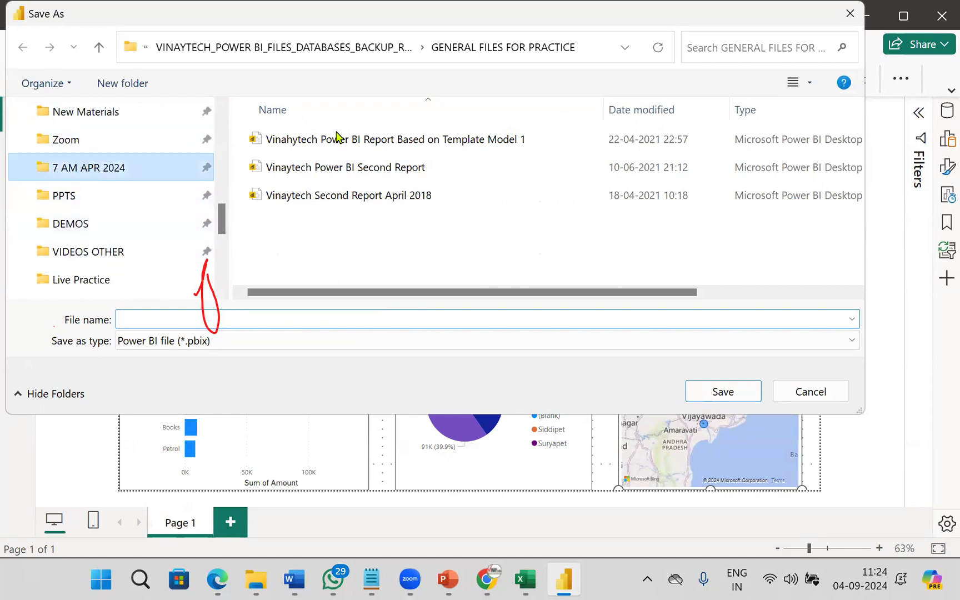
click(320, 47)
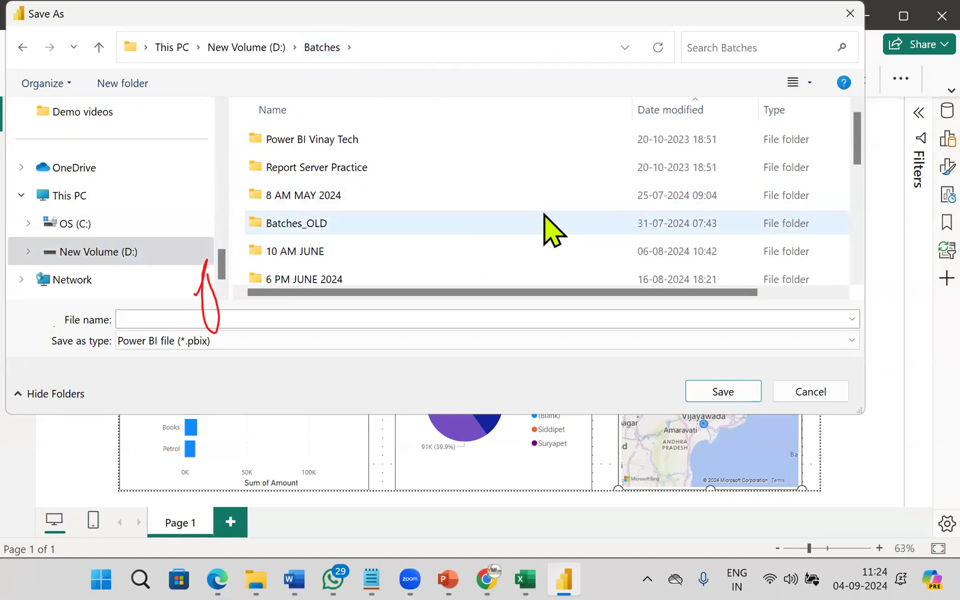
- Create a folder named "10 AM SEP 2024" inside Batches and open it
right_click(544, 215)
mouse_move(593, 385)
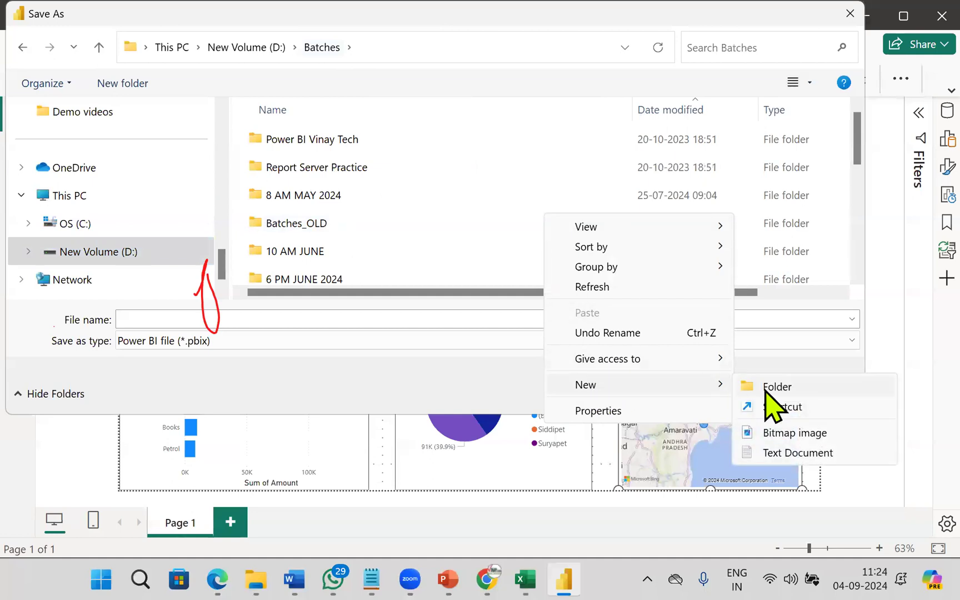
click(777, 387)
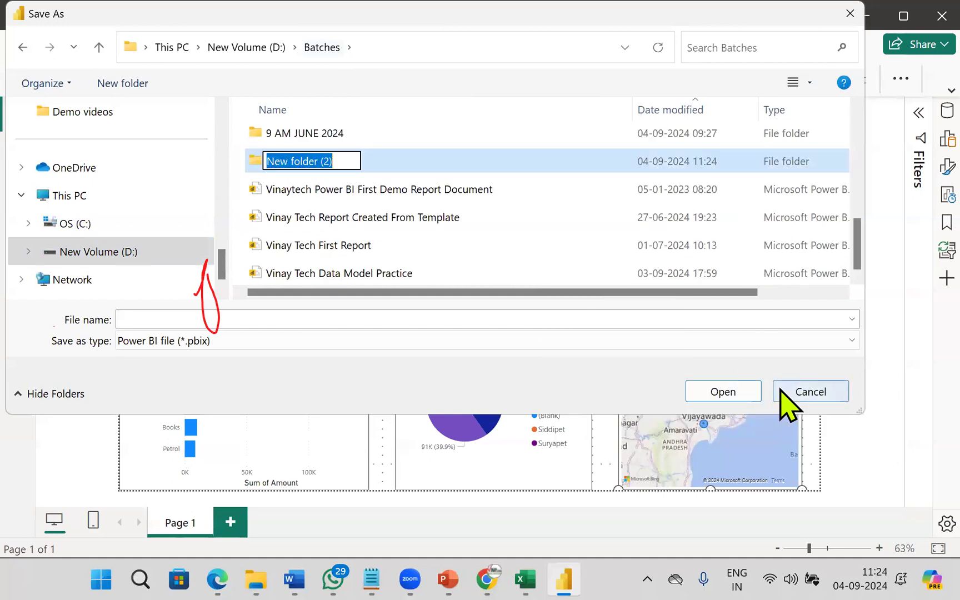
text(10 AM )
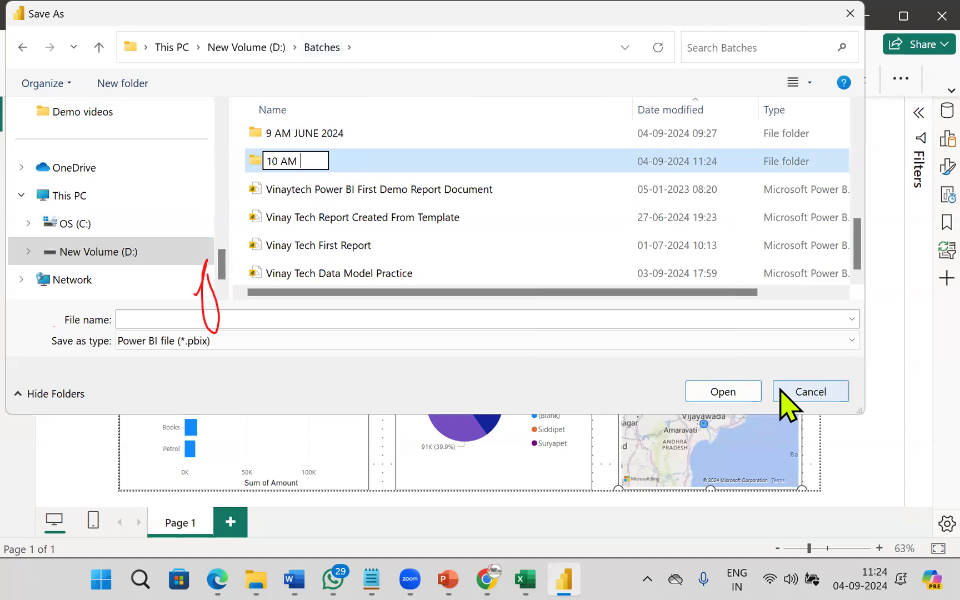
text(SEP 2024)
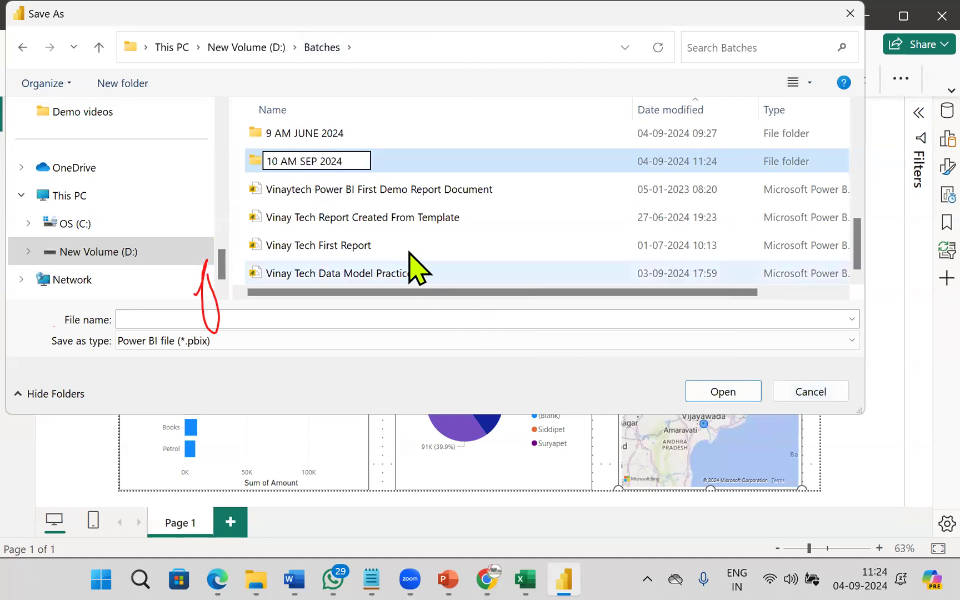
key(Return)
double_click(294, 164)
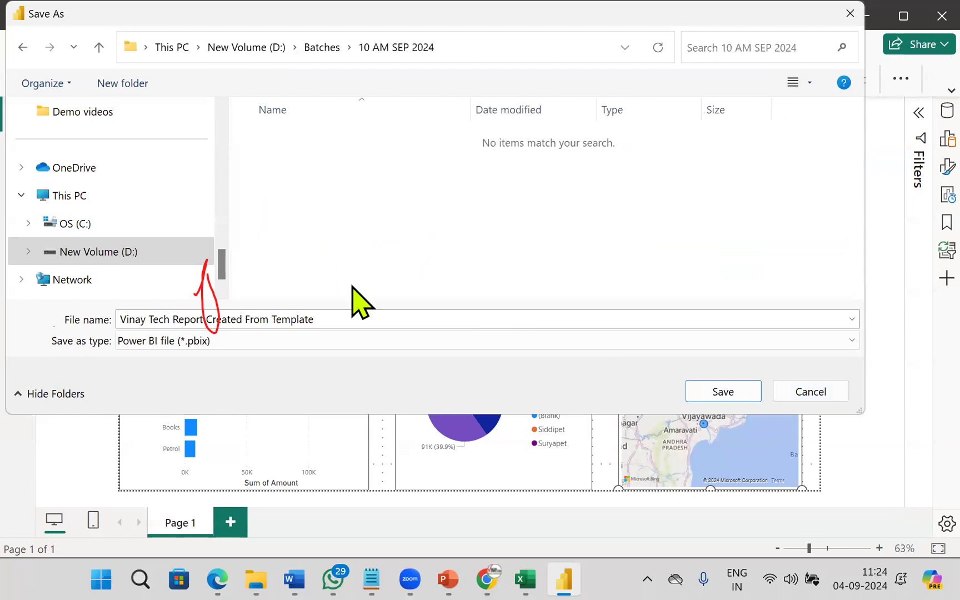
- Enter "Vinay Tech First Report" as the file name of the Power BI report
triple_click(310, 319)
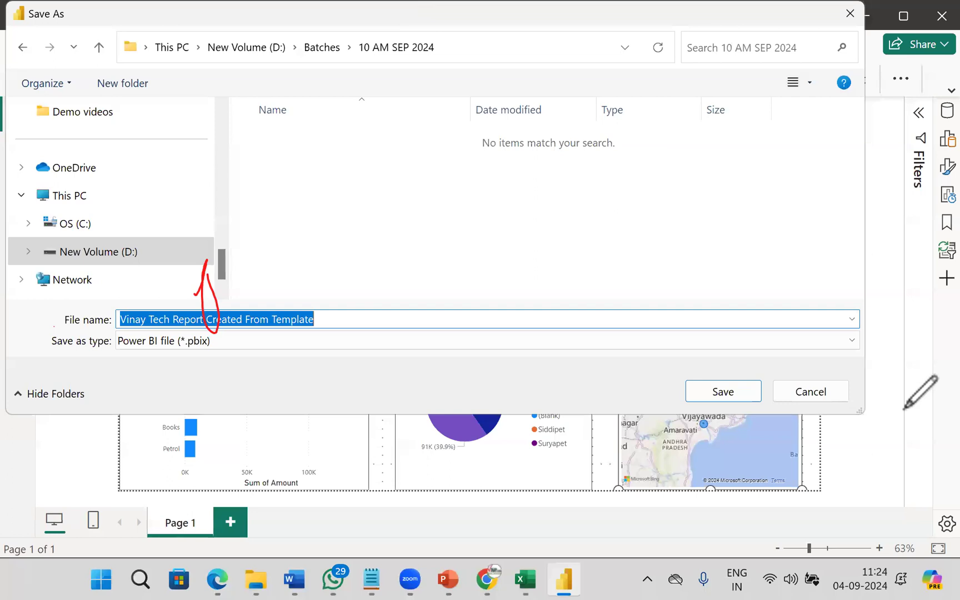
click(860, 56)
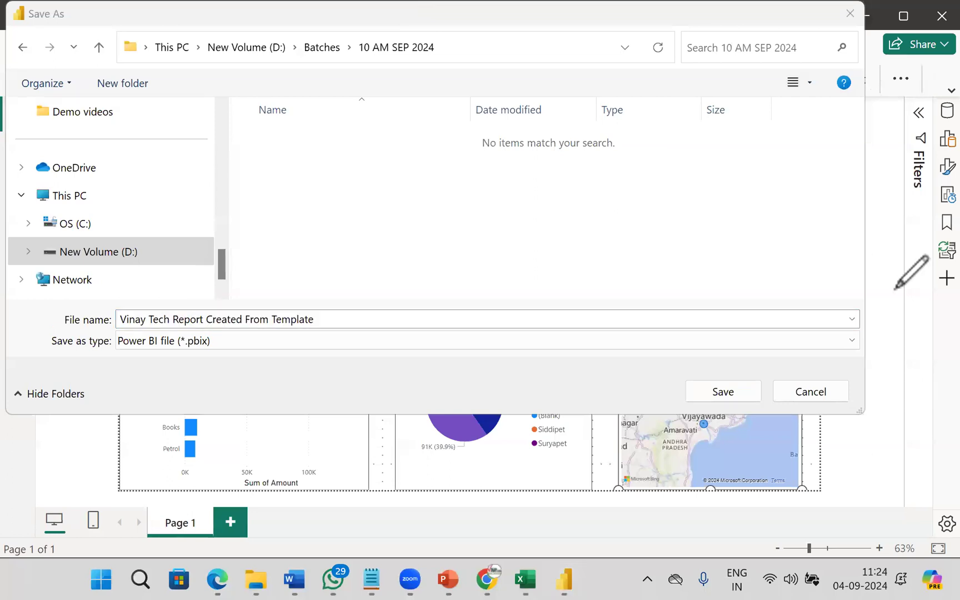
click(379, 315)
key(ctrl+a)
text(INA)
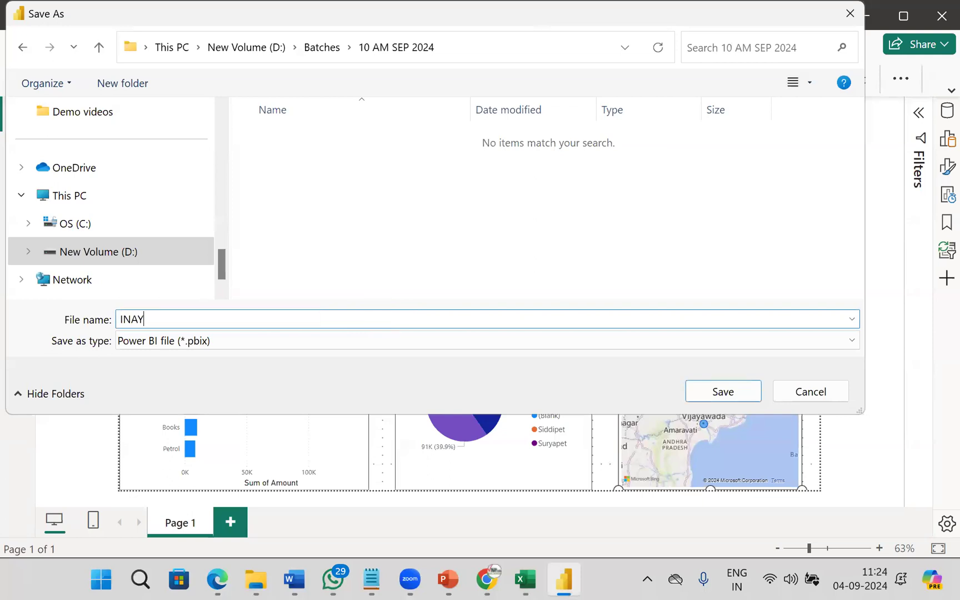
text(Vinb)
text(ch First Report)
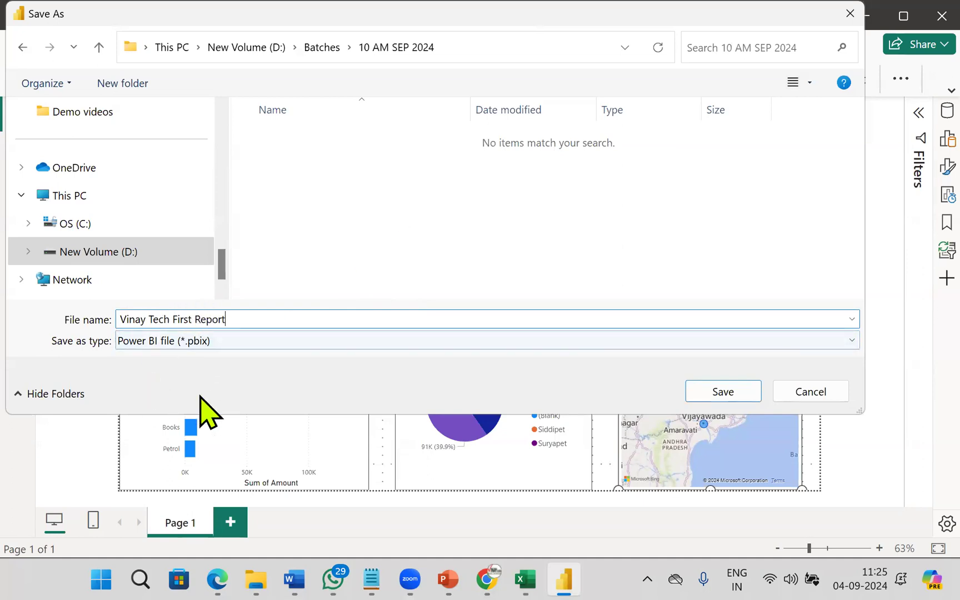
mouse_move(347, 222)
mouse_down()
mouse_move(376, 225)
mouse_move(388, 212)
mouse_move(437, 231)
mouse_up()
click(470, 213)
mouse_move(517, 207)
mouse_down()
mouse_move(534, 169)
mouse_move(604, 230)
mouse_up()
mouse_move(613, 198)
mouse_down()
mouse_move(620, 241)
mouse_move(659, 245)
mouse_up()
click(461, 282)
mouse_move(412, 281)
mouse_down()
mouse_move(421, 329)
mouse_move(500, 276)
mouse_move(502, 316)
mouse_up()
click(517, 299)
drag(553, 284, 557, 293)
drag(583, 286, 560, 325)
drag(593, 258, 605, 316)
mouse_move(630, 277)
mouse_down()
mouse_move(617, 312)
mouse_move(657, 312)
mouse_up()
drag(674, 268, 669, 321)
mouse_move(420, 352)
mouse_down()
mouse_move(423, 407)
mouse_move(419, 339)
mouse_up()
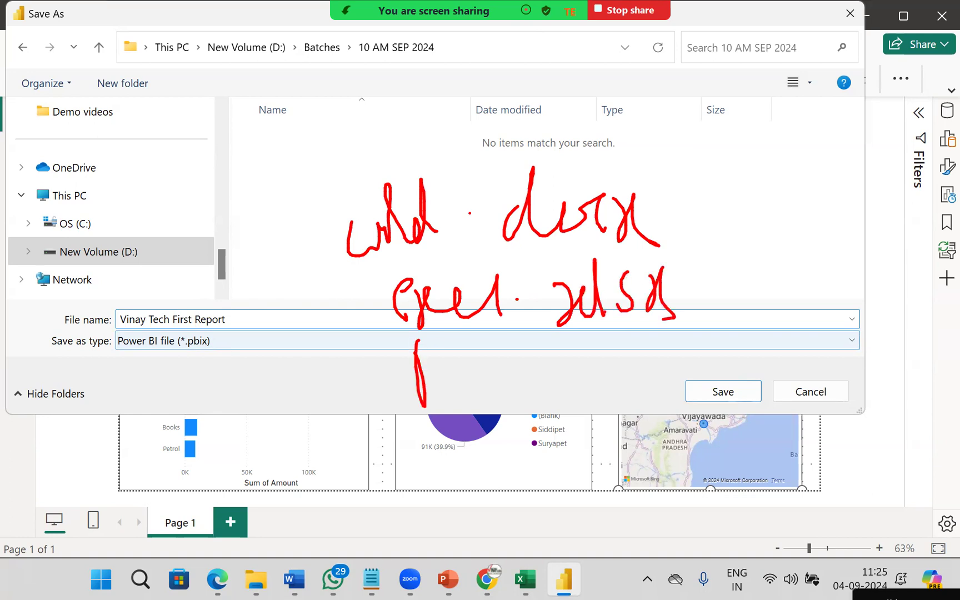
drag(542, 372, 559, 328)
mouse_move(554, 344)
mouse_down()
mouse_move(552, 366)
mouse_move(583, 381)
mouse_up()
drag(597, 322, 600, 369)
drag(627, 352, 670, 321)
drag(670, 322, 674, 362)
mouse_move(222, 329)
mouse_down()
mouse_move(157, 321)
mouse_move(104, 356)
mouse_move(218, 337)
mouse_up()
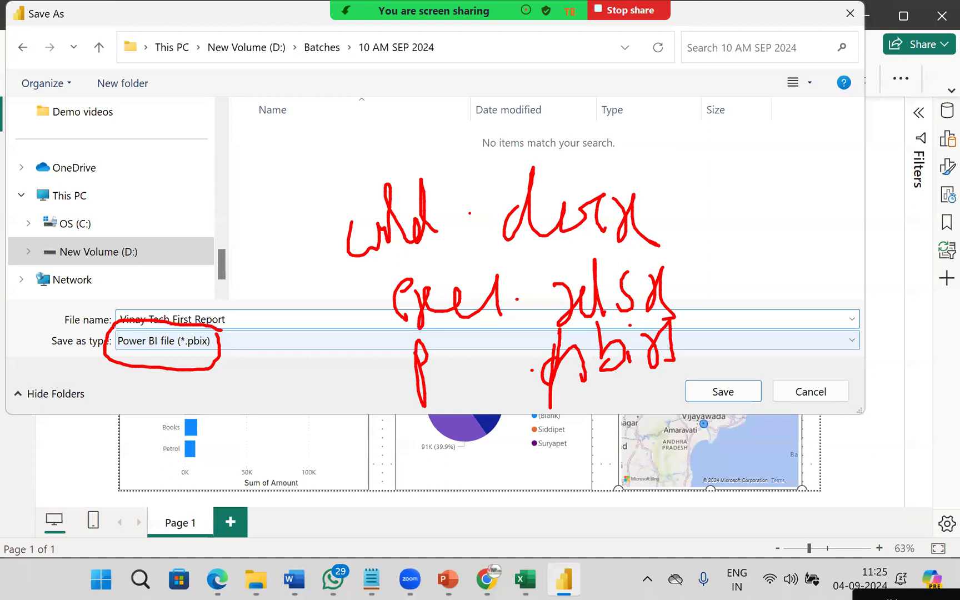
- Save the report as a Power BI file (*.pbix) in the 10 AM SEP 2024 folder
key(Escape)
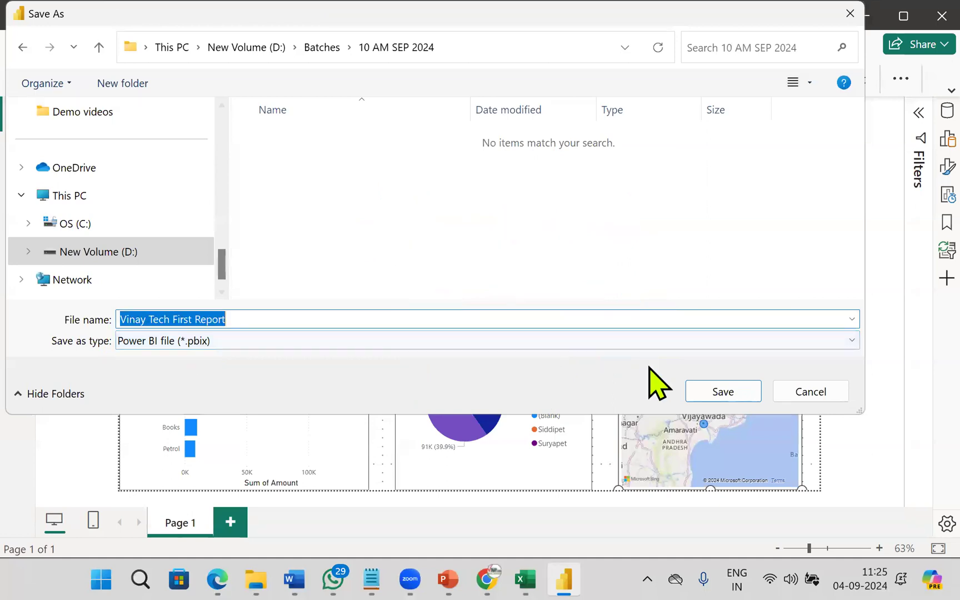
click(722, 392)
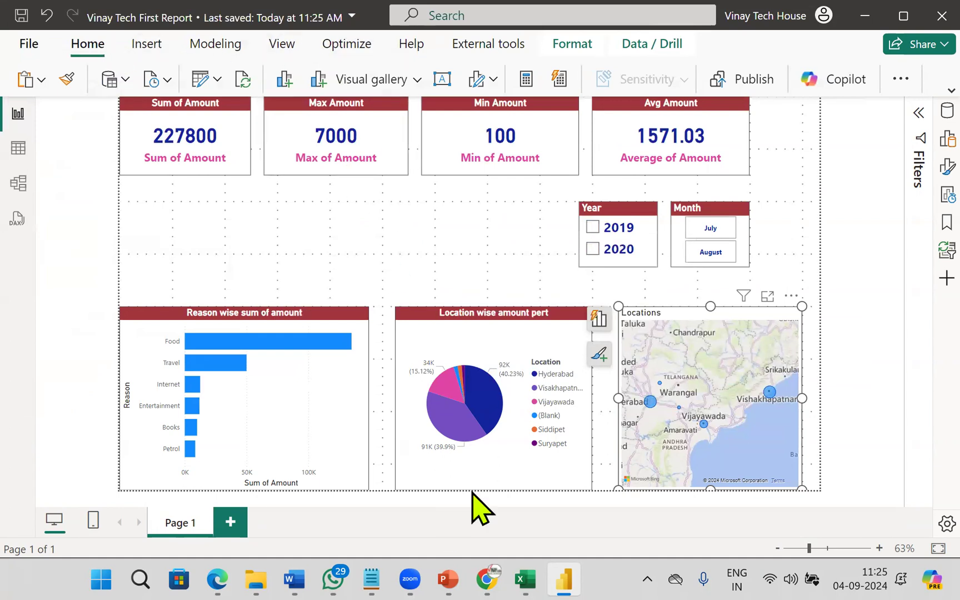
- Filter the report to year 2019 and month August, and cross-highlight by the Vijayawada pie slice and the Travel bar
click(593, 229)
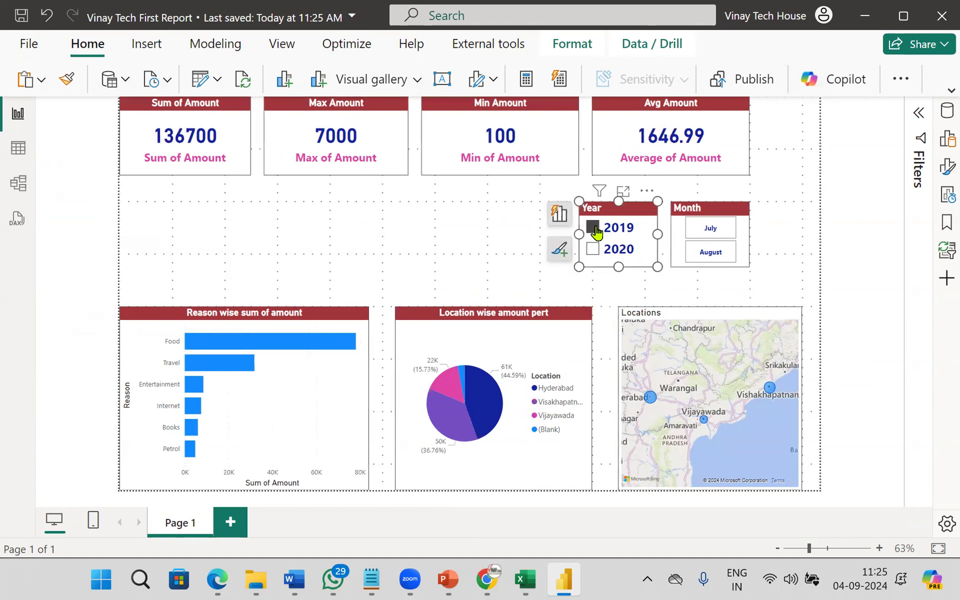
click(717, 253)
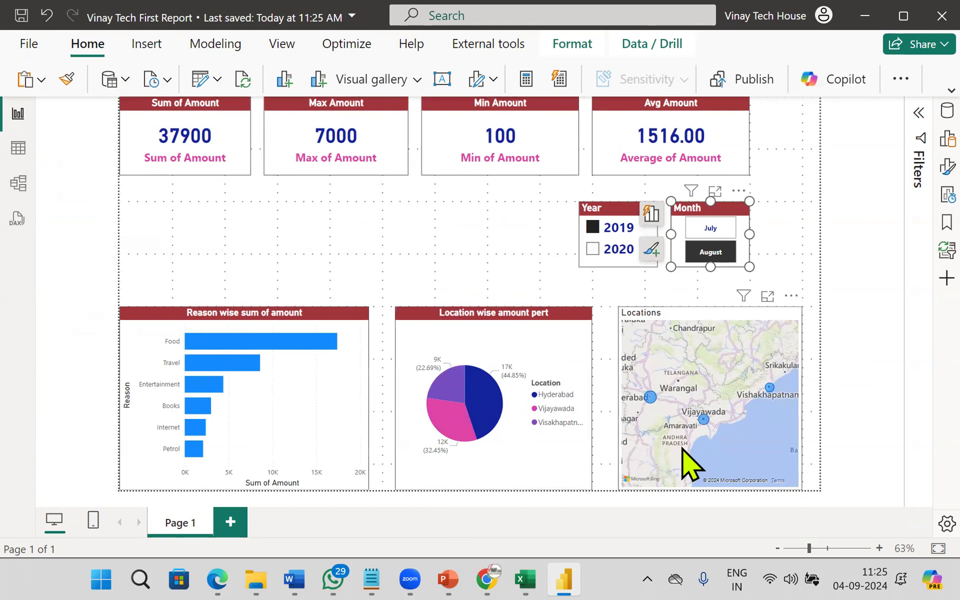
click(453, 428)
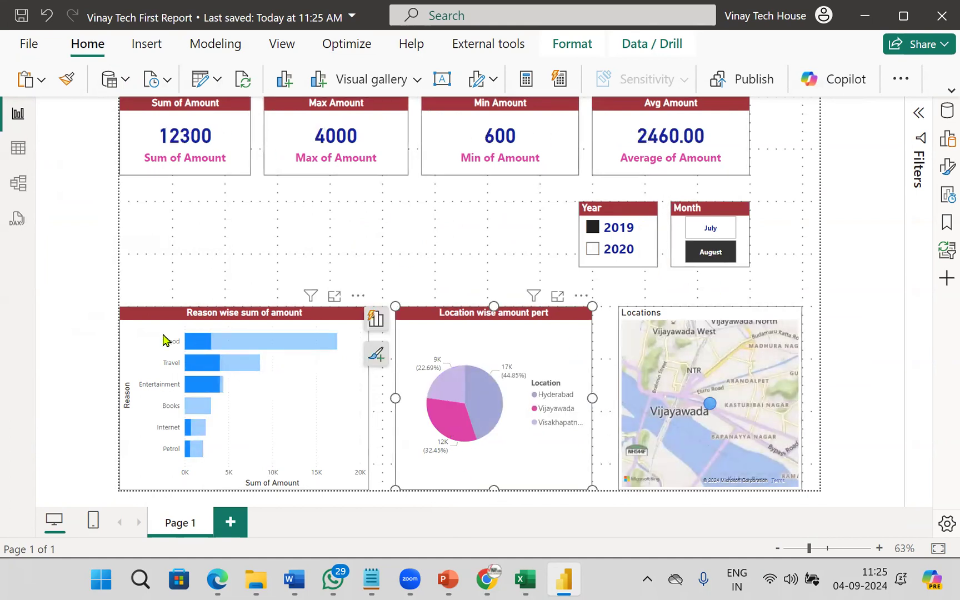
click(215, 371)
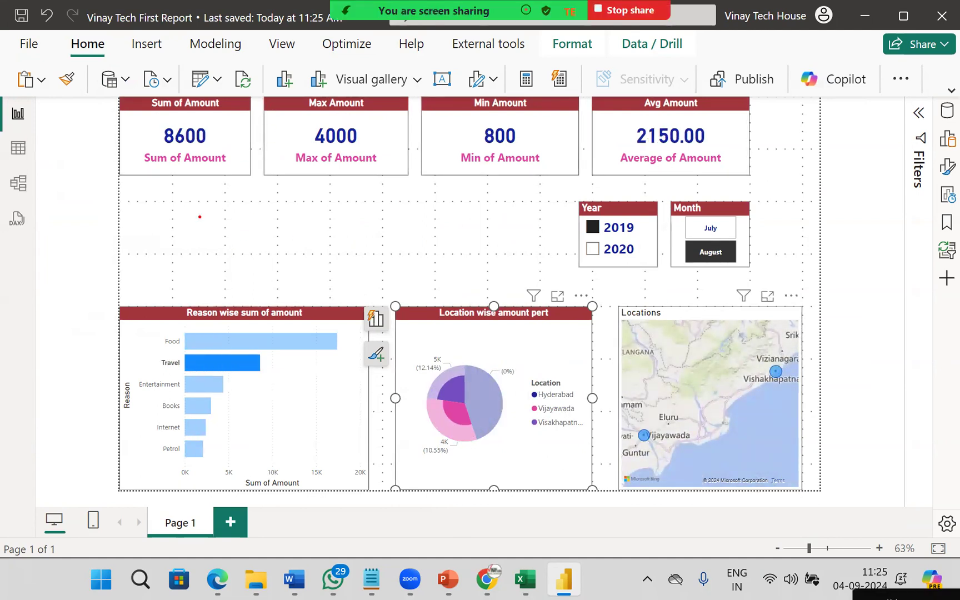
click(199, 216)
text(cross highli)
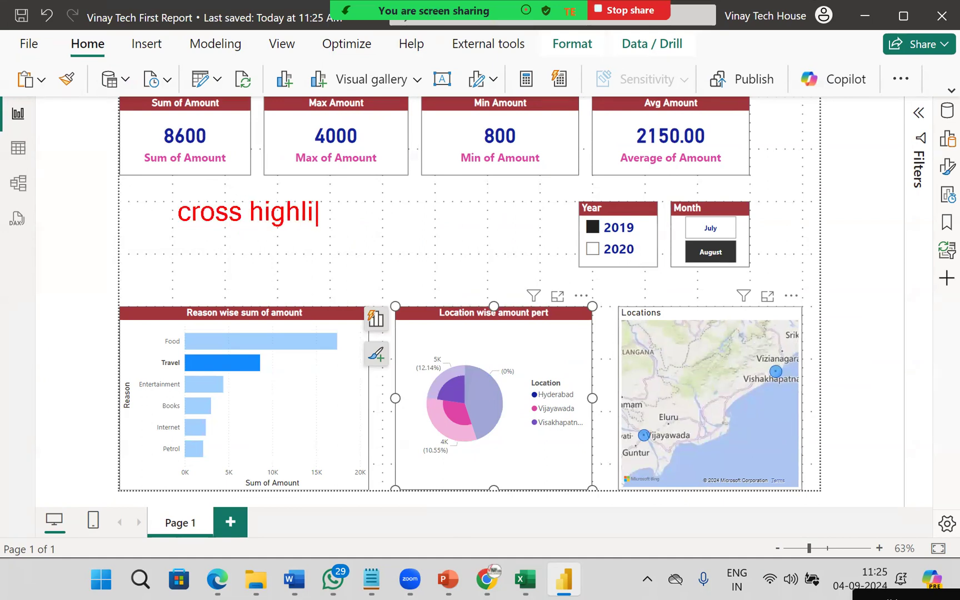
text(ghting or)
key(Return)
text(cross filtering)
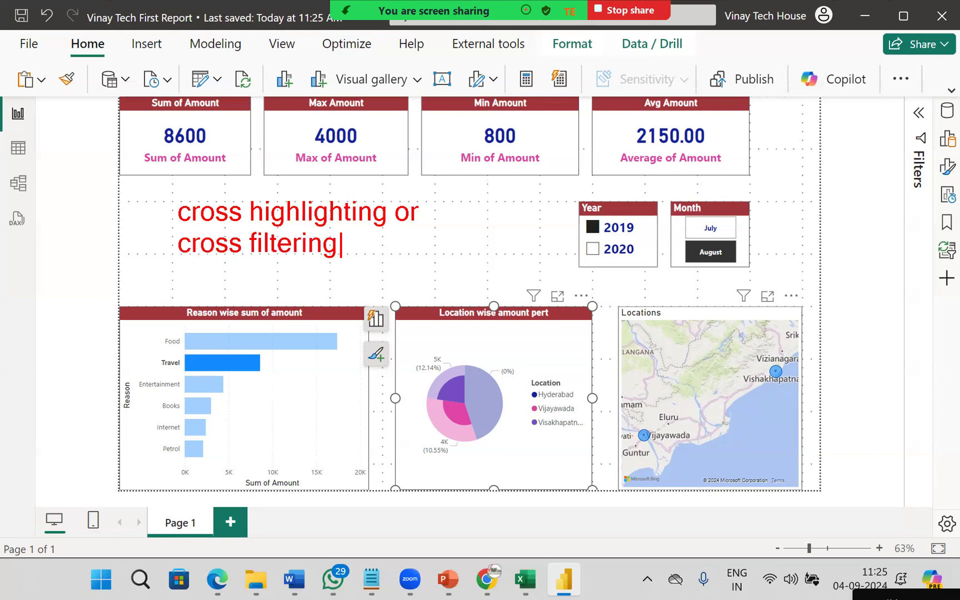
mouse_move(753, 211)
mouse_down()
mouse_move(770, 234)
mouse_move(533, 213)
mouse_move(755, 306)
mouse_move(769, 222)
mouse_move(887, 178)
mouse_up()
mouse_move(355, 239)
mouse_down()
mouse_move(365, 254)
mouse_move(468, 229)
mouse_up()
mouse_move(639, 368)
mouse_down()
mouse_move(647, 383)
mouse_move(749, 351)
mouse_up()
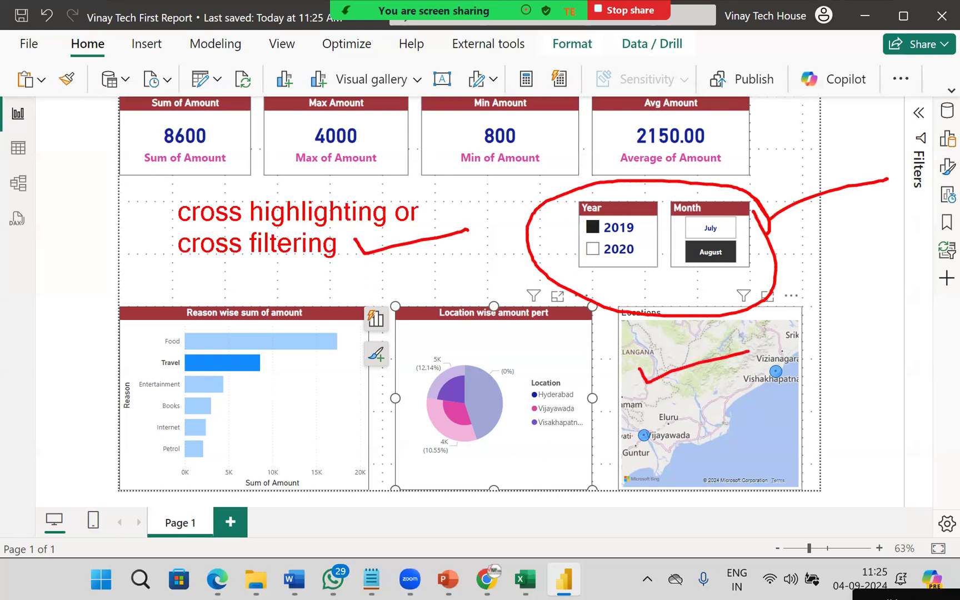
mouse_move(786, 105)
mouse_down()
mouse_move(97, 101)
mouse_move(128, 538)
mouse_move(926, 500)
mouse_move(806, 140)
mouse_move(713, 100)
mouse_up()
drag(471, 189, 632, 121)
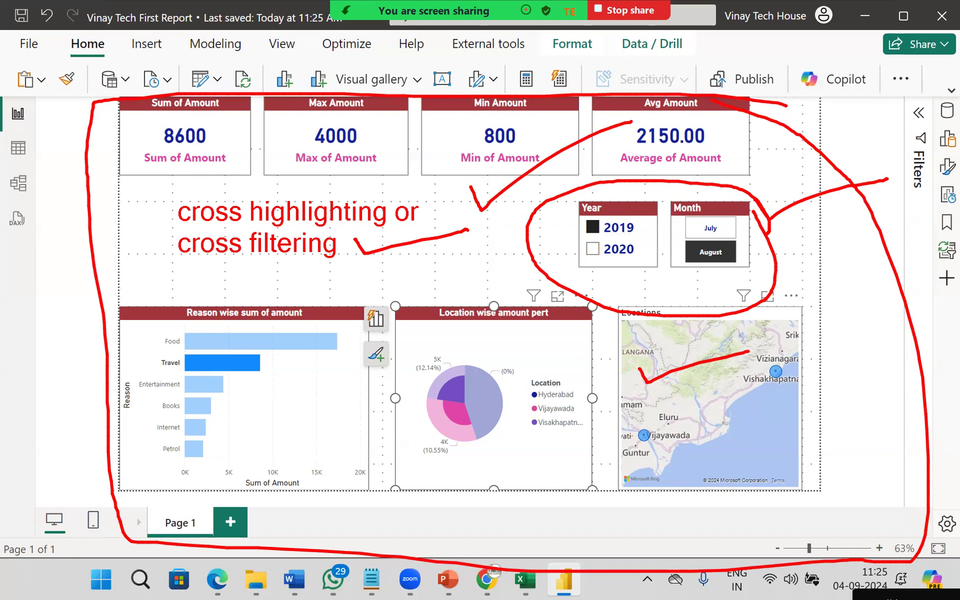
mouse_move(801, 351)
mouse_down()
mouse_move(747, 369)
mouse_move(792, 349)
mouse_up()
drag(461, 140, 535, 110)
drag(617, 155, 761, 113)
drag(666, 266, 765, 213)
drag(385, 296, 474, 272)
drag(501, 331, 560, 294)
drag(597, 329, 686, 284)
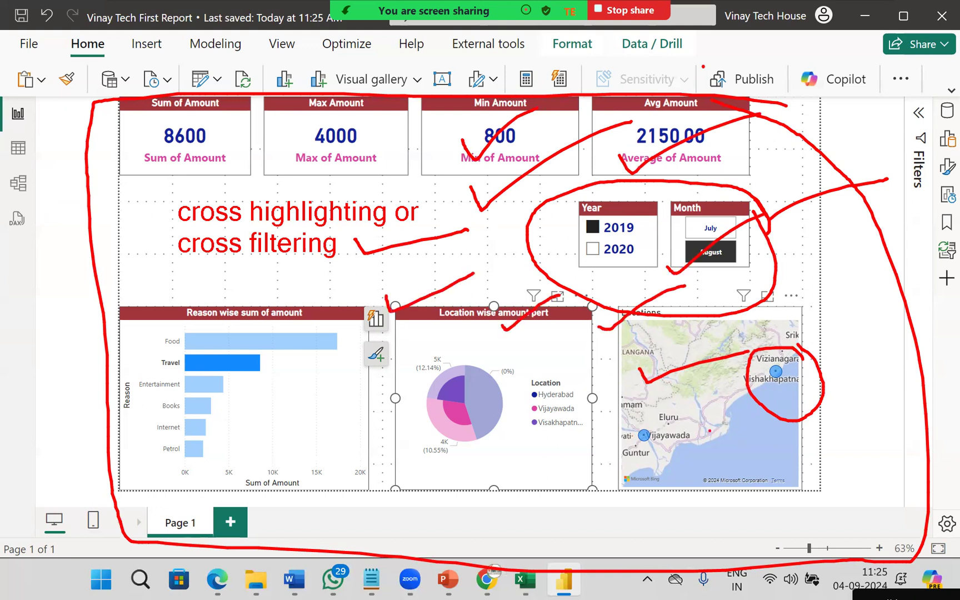
drag(644, 431, 747, 371)
mouse_move(224, 176)
mouse_down()
mouse_move(306, 139)
mouse_move(459, 137)
mouse_up()
drag(481, 217, 629, 193)
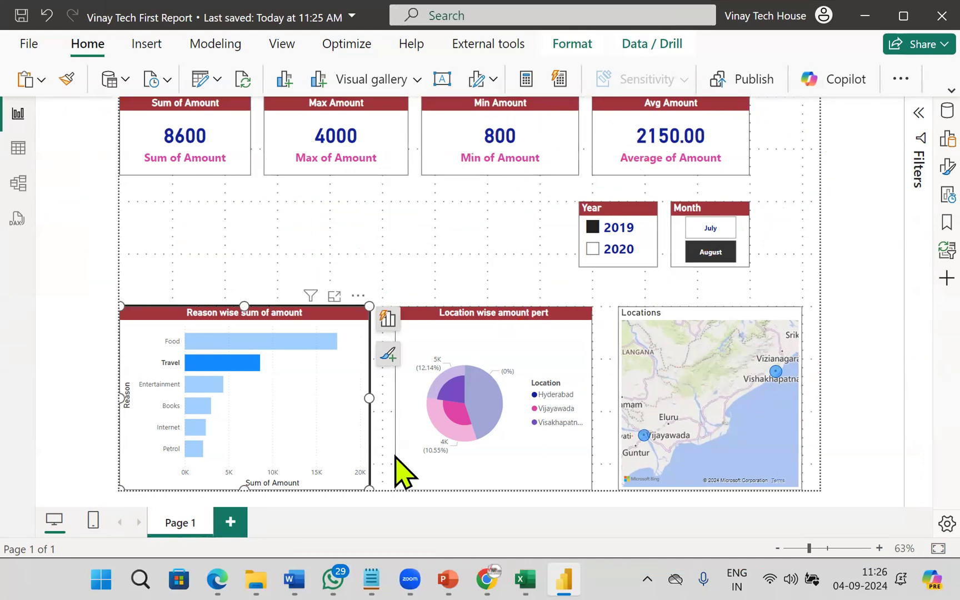
click(496, 259)
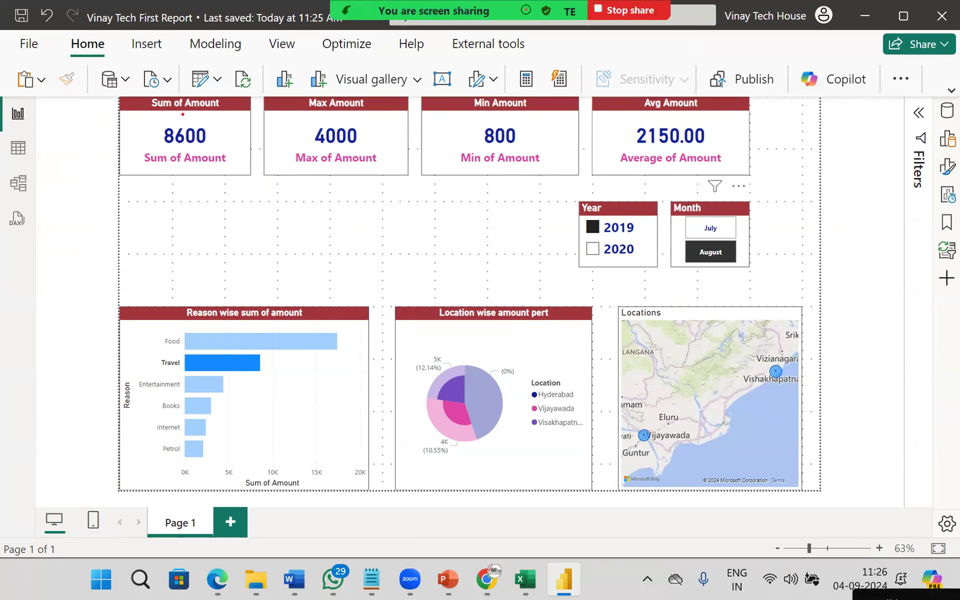
mouse_move(116, 90)
mouse_down()
mouse_move(534, 512)
mouse_move(811, 489)
mouse_up()
mouse_move(793, 161)
mouse_down()
mouse_move(750, 180)
mouse_move(823, 143)
mouse_move(814, 179)
mouse_move(903, 193)
mouse_move(873, 173)
mouse_up()
drag(820, 240, 933, 230)
mouse_move(744, 374)
mouse_down()
mouse_move(858, 419)
mouse_move(905, 469)
mouse_move(864, 388)
mouse_up()
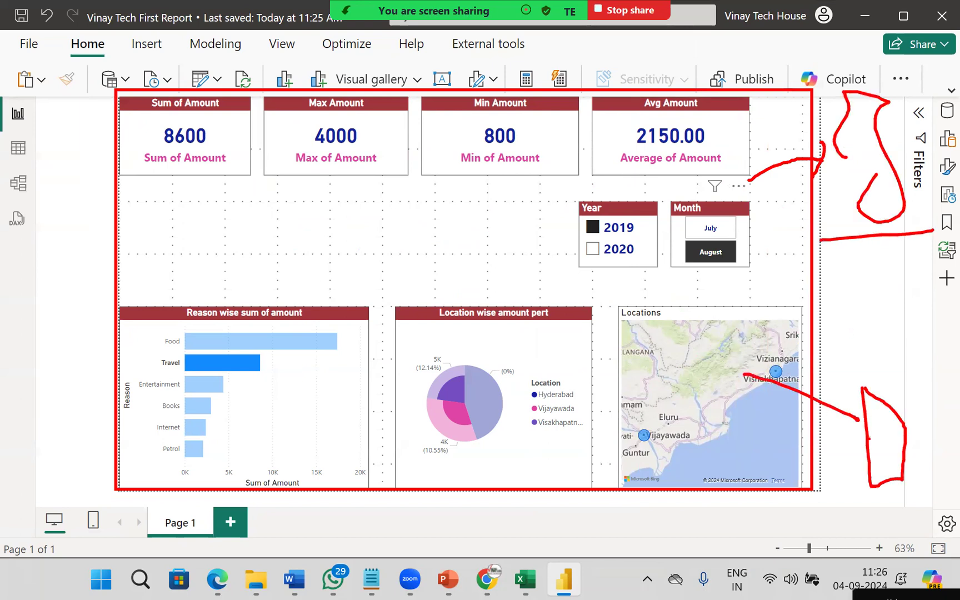
mouse_move(813, 4)
mouse_down()
mouse_move(774, 39)
mouse_move(802, 69)
mouse_up()
drag(819, 44, 817, 68)
mouse_move(827, 38)
mouse_down()
mouse_move(836, 32)
mouse_move(836, 66)
mouse_up()
drag(828, 48, 834, 45)
mouse_move(811, 364)
mouse_down()
mouse_move(818, 389)
mouse_move(807, 398)
mouse_move(836, 389)
mouse_up()
click(830, 391)
mouse_move(891, 153)
mouse_down()
mouse_move(917, 146)
mouse_move(940, 158)
mouse_move(958, 147)
mouse_up()
mouse_move(908, 395)
mouse_down()
mouse_move(947, 383)
mouse_move(959, 364)
mouse_up()
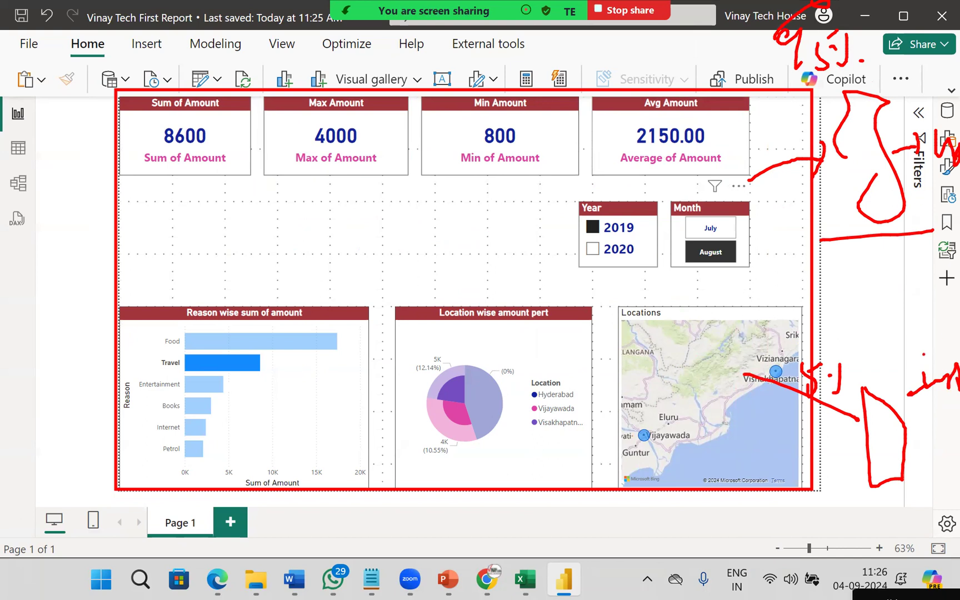
drag(884, 453, 944, 419)
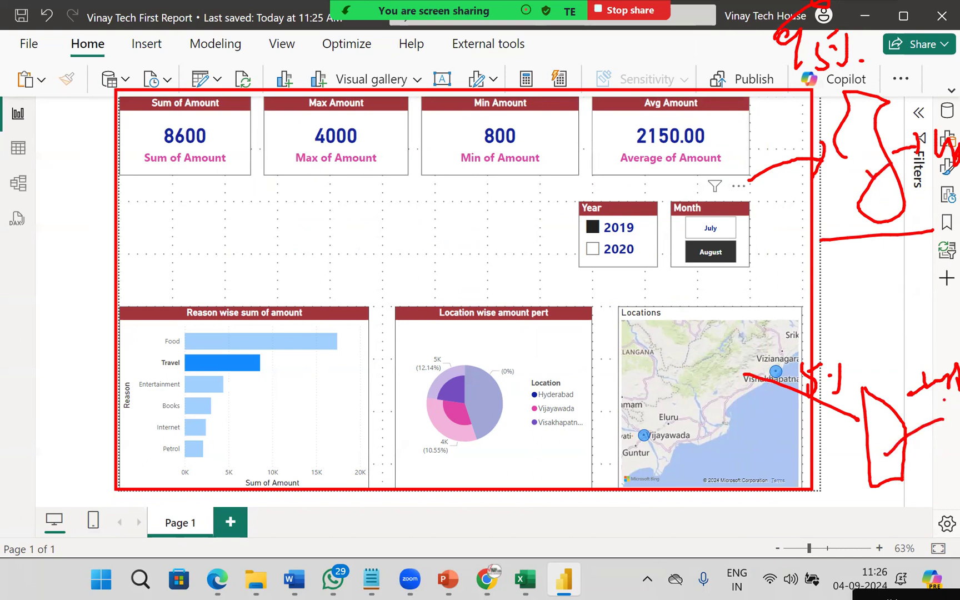
drag(853, 251, 853, 275)
text(asi)
key(BackSpace)
text(sign pe)
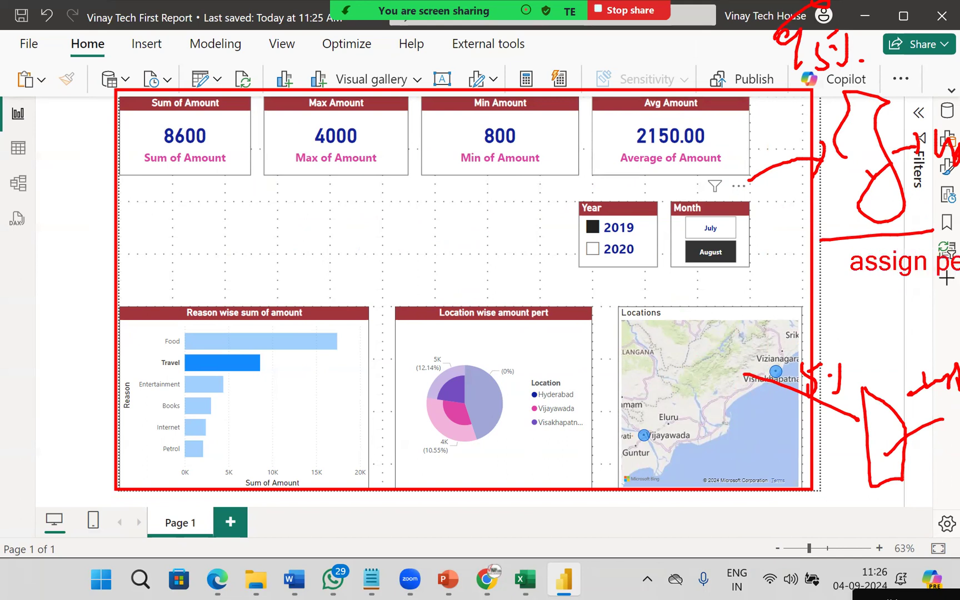
key(Return)
text(scheduled)
key(Return)
text(subscri)
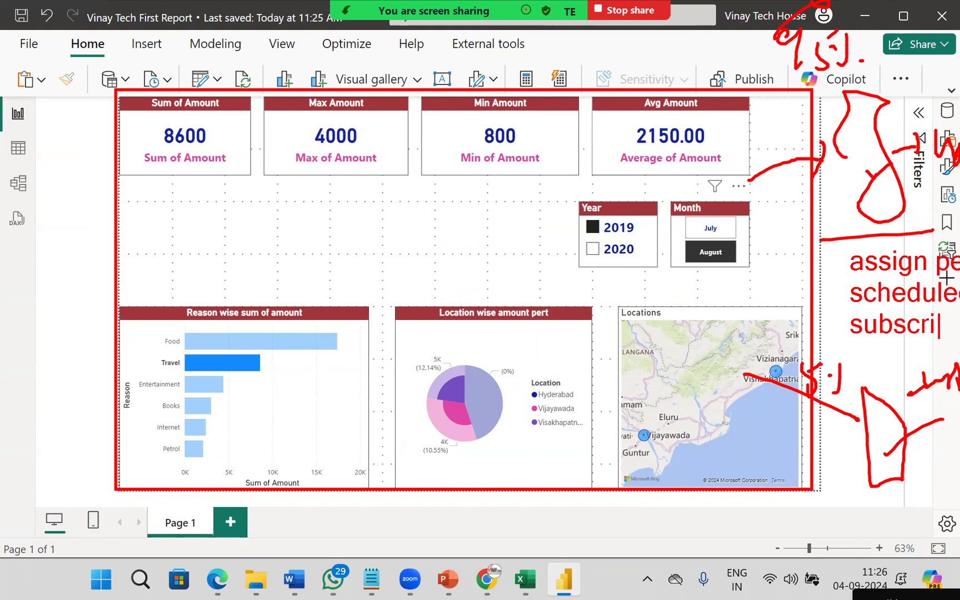
key(Return)
text(aman)
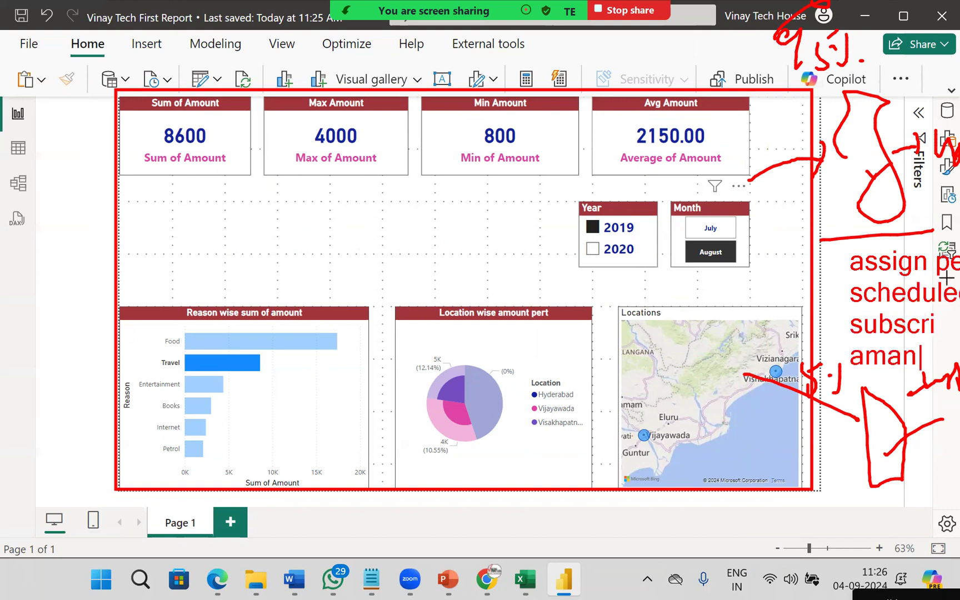
mouse_move(880, 209)
mouse_down()
mouse_move(893, 342)
mouse_move(871, 444)
mouse_up()
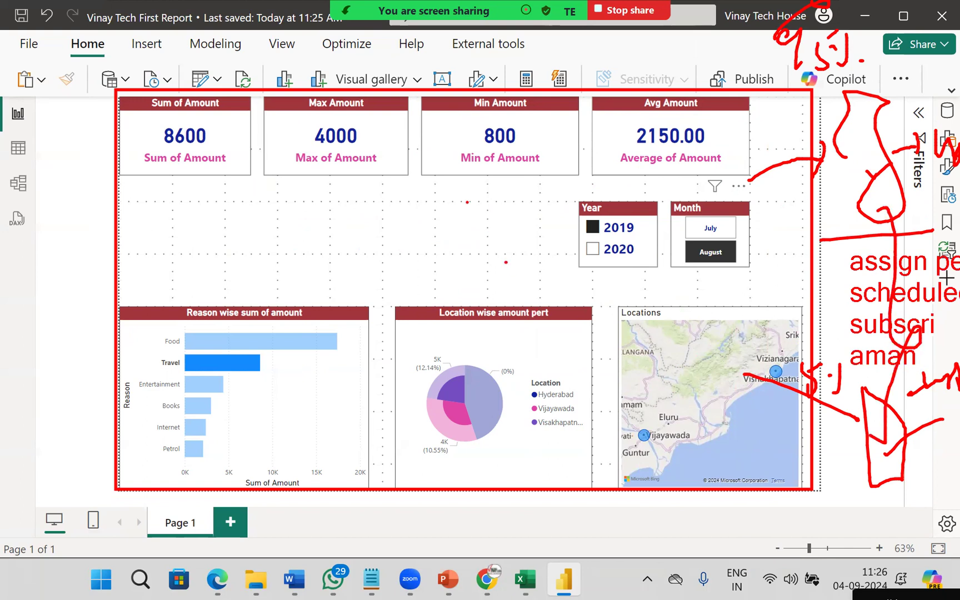
drag(308, 223, 402, 208)
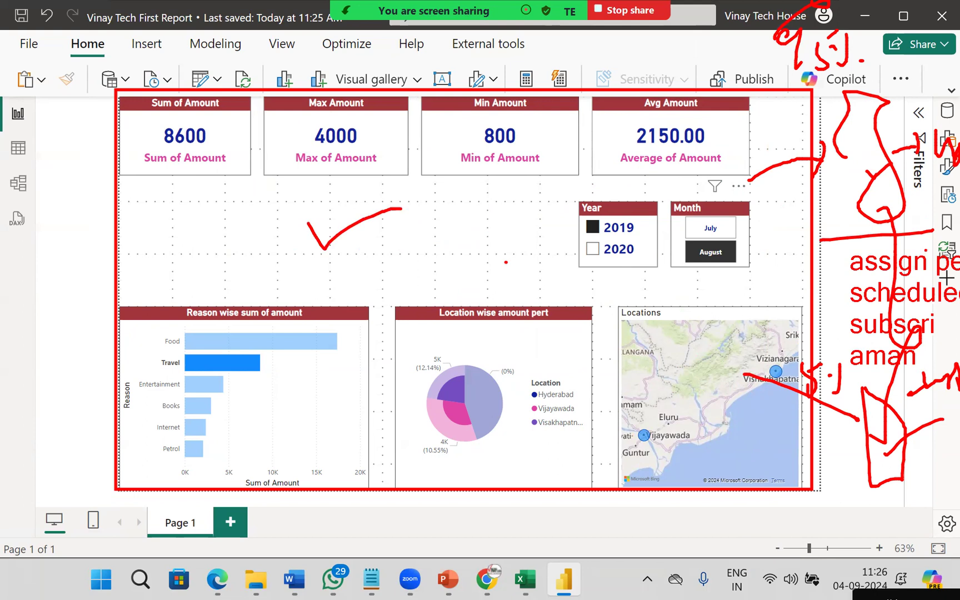
drag(935, 209, 958, 191)
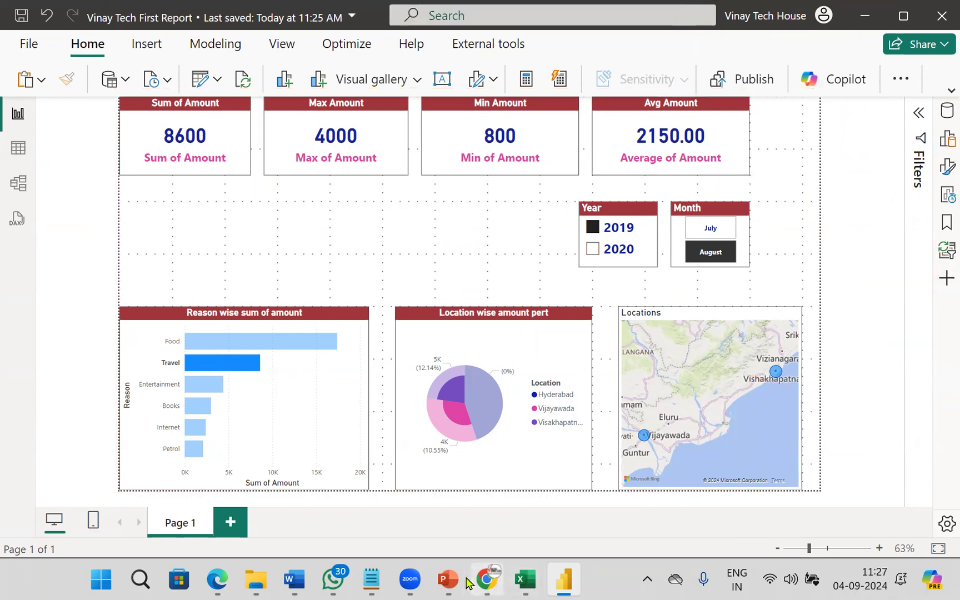
- Switch to the Demo Day 2 presentation in PowerPoint and show slide 3, the Self Service BI (SSBI) Example
click(447, 580)
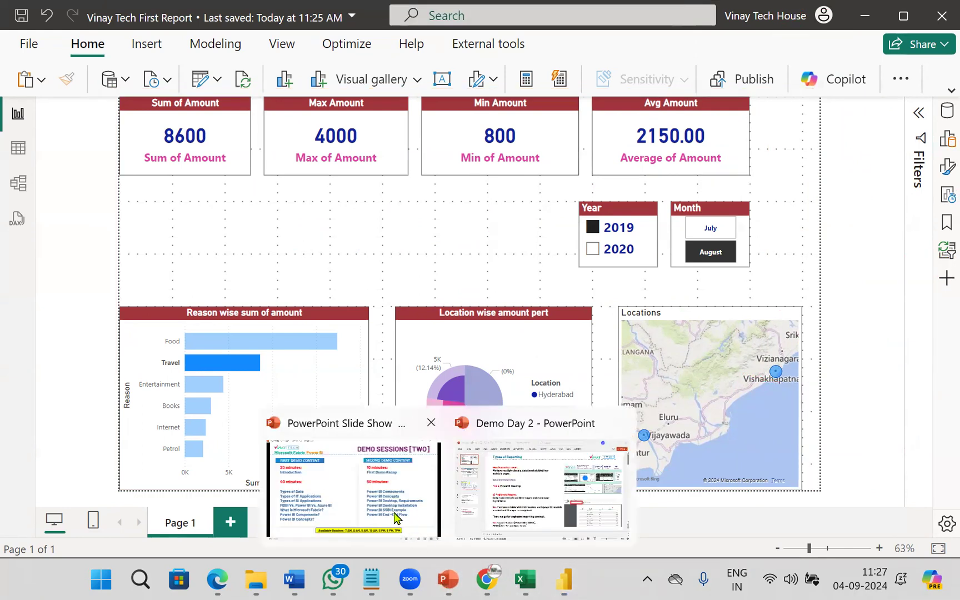
click(395, 516)
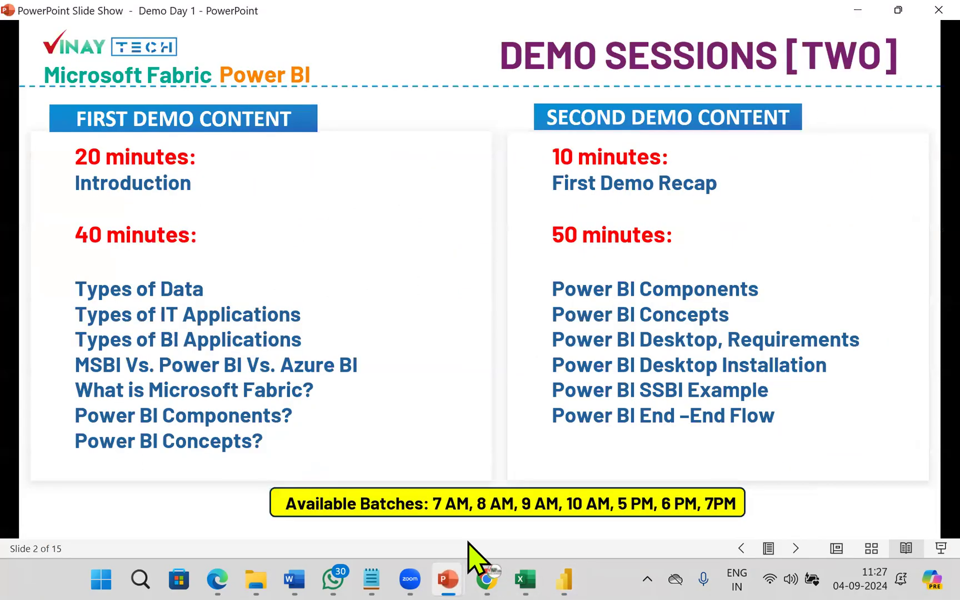
mouse_move(448, 579)
click(575, 525)
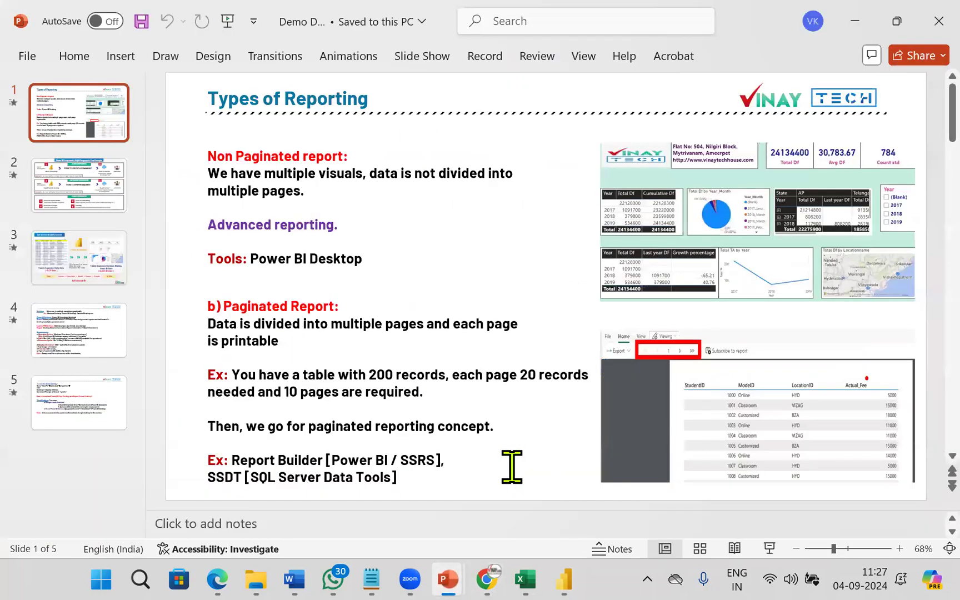
click(103, 286)
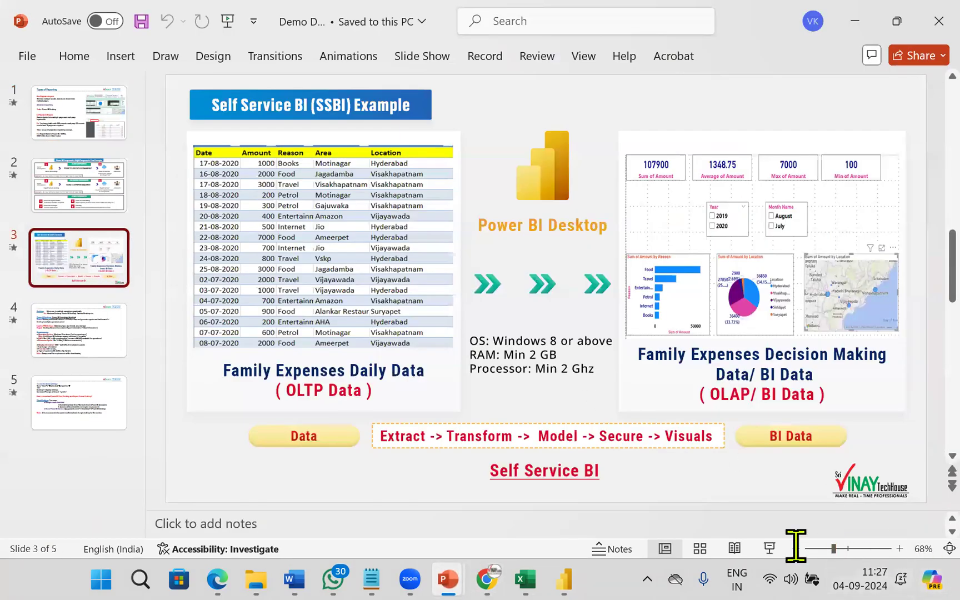